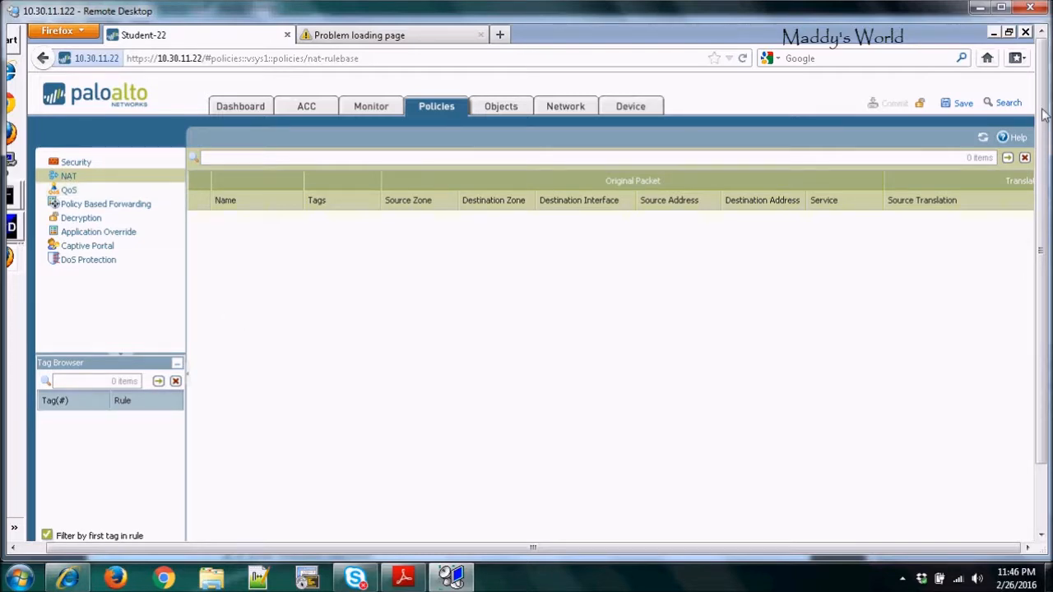
Add a NAT policy rule named "Student Source NAT" with the default ipv4 type.
left_click(1000, 8)
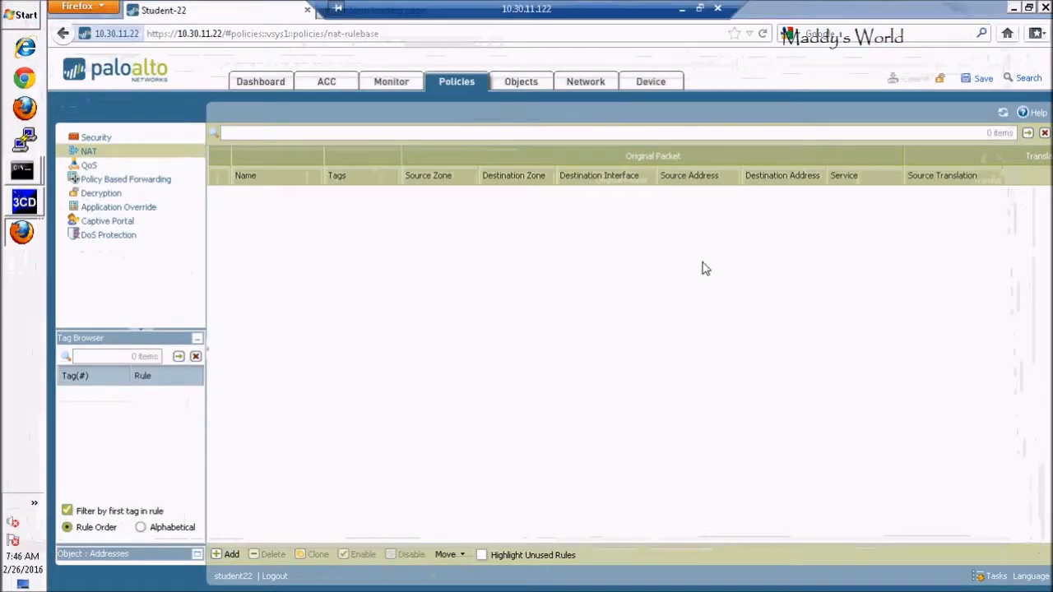
left_click(223, 555)
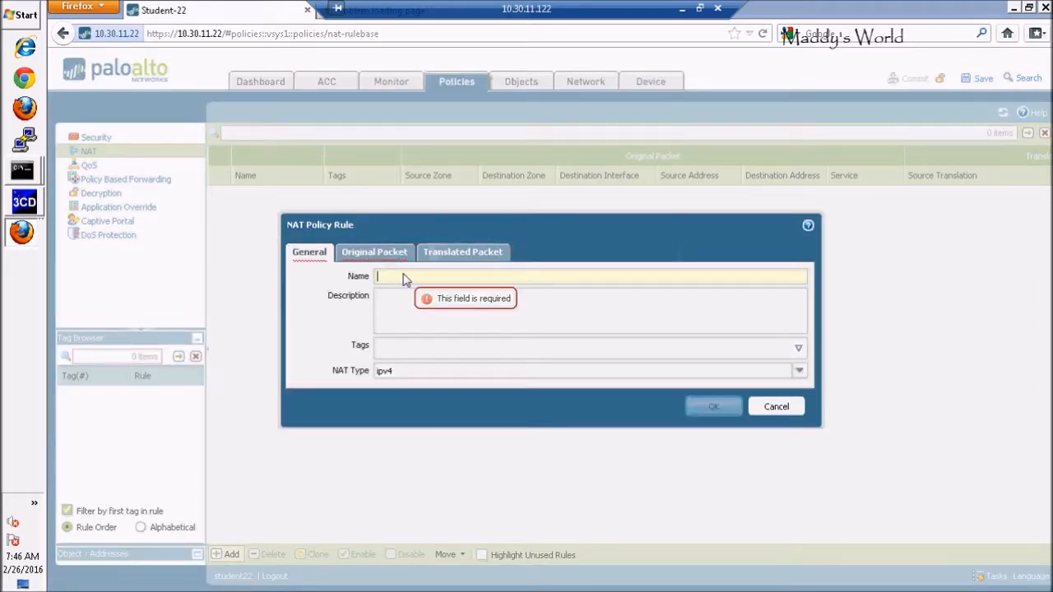
type("Studen")
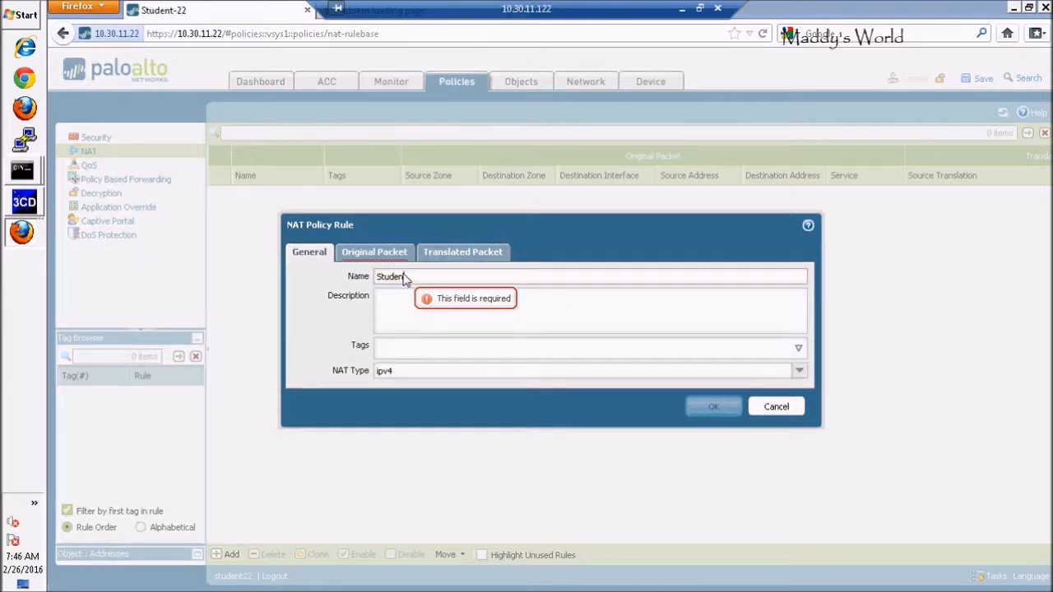
type("t Source NAT")
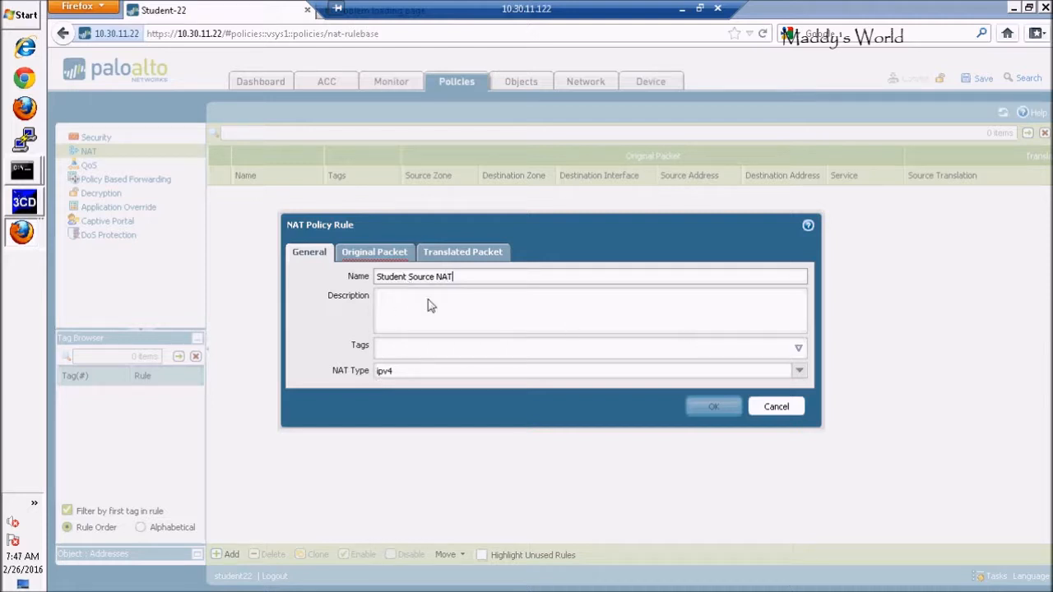
left_click(424, 308)
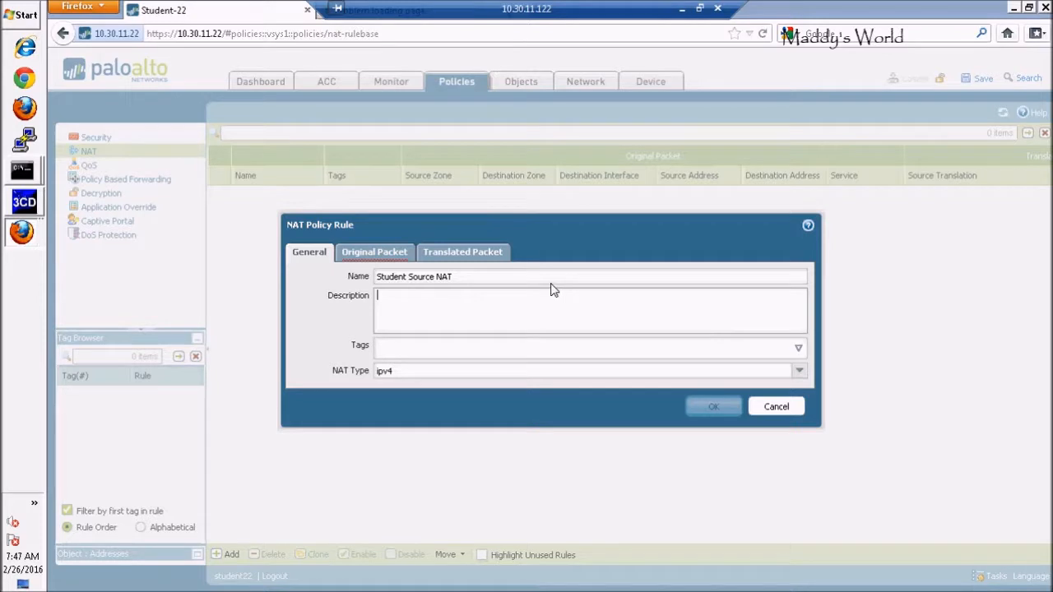
Add Trust-L3 as the source zone of the NAT rule's original packet.
left_click(377, 257)
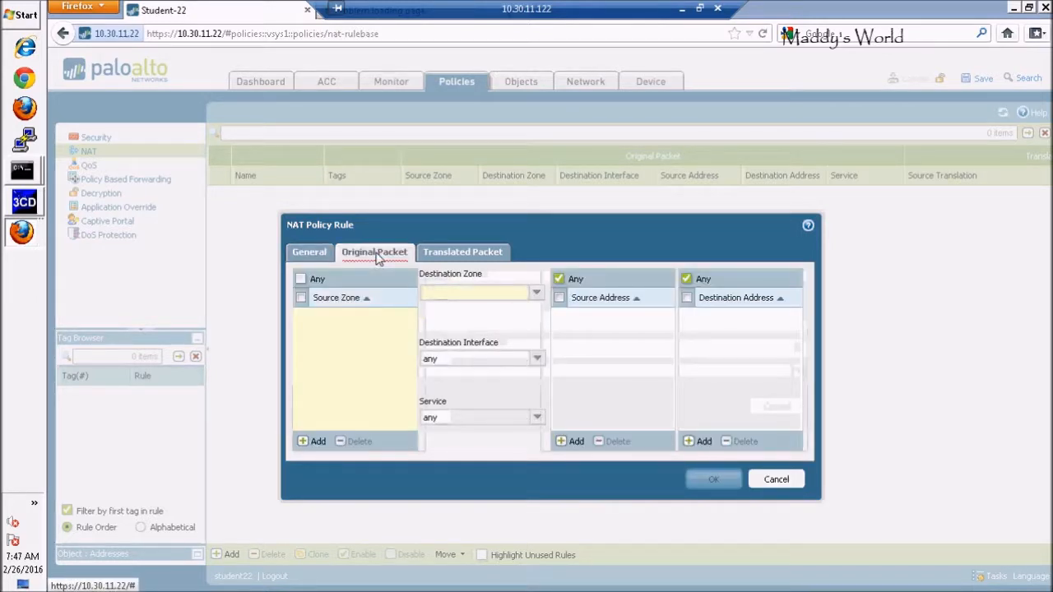
left_click(306, 442)
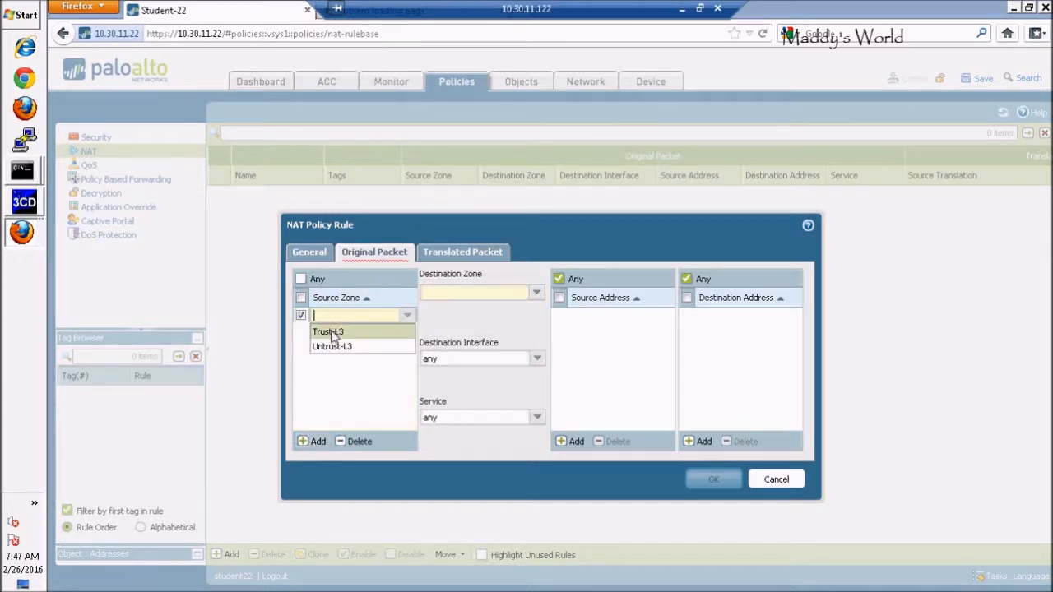
left_click(332, 333)
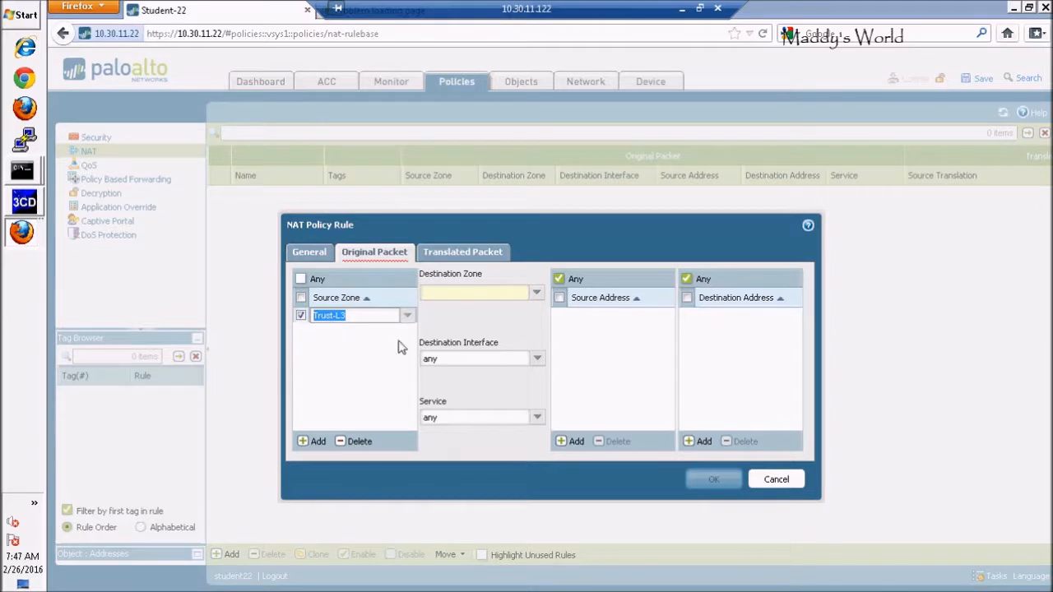
left_click(346, 352)
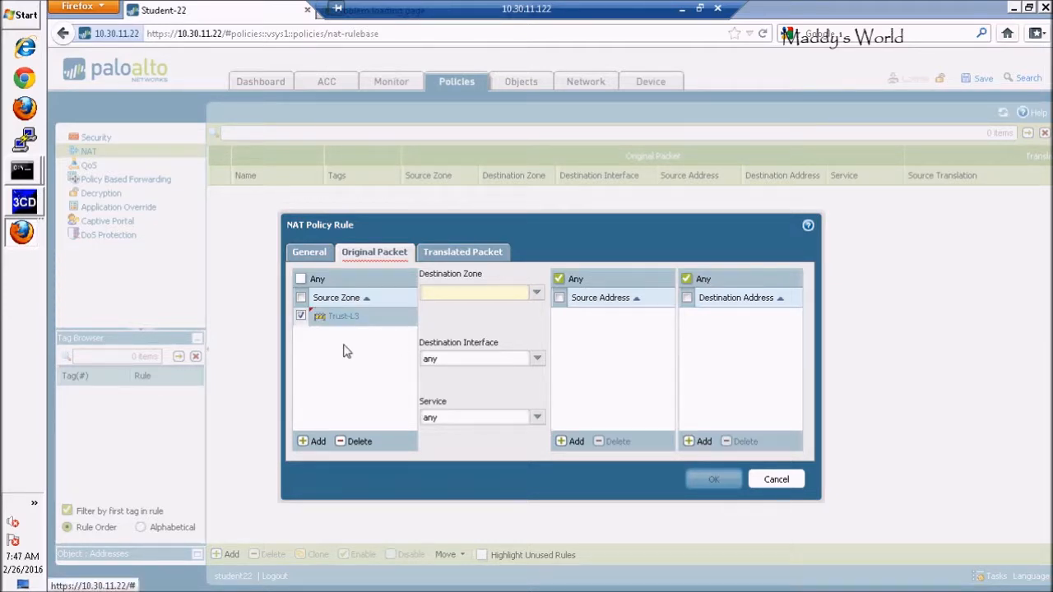
Check the trust and untrust sides of the firewall in the PAN-EDU-201 lab diagram, and return to the remote desktop session.
left_click(699, 8)
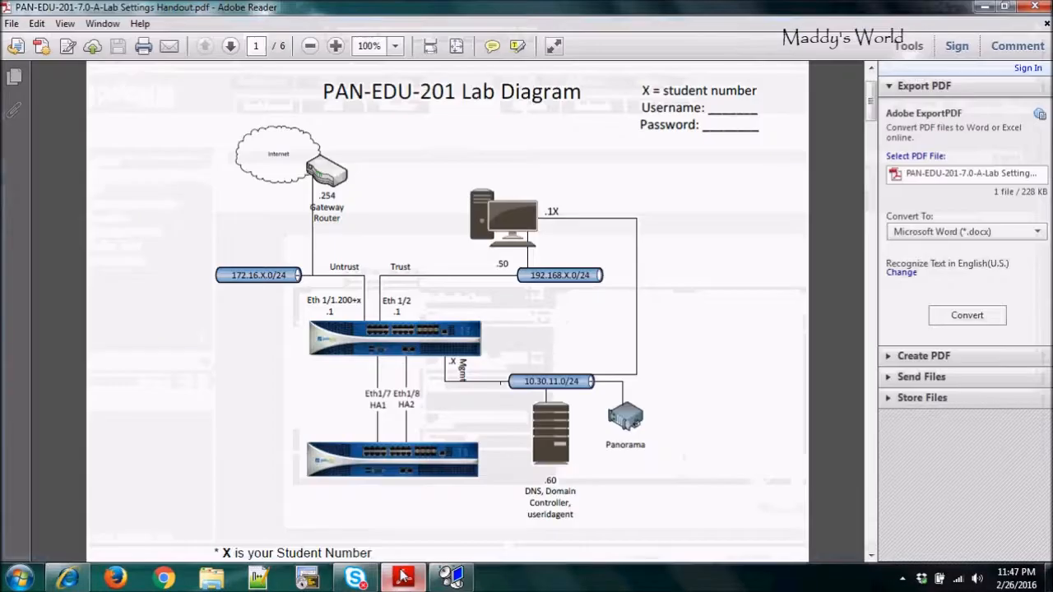
left_click(450, 575)
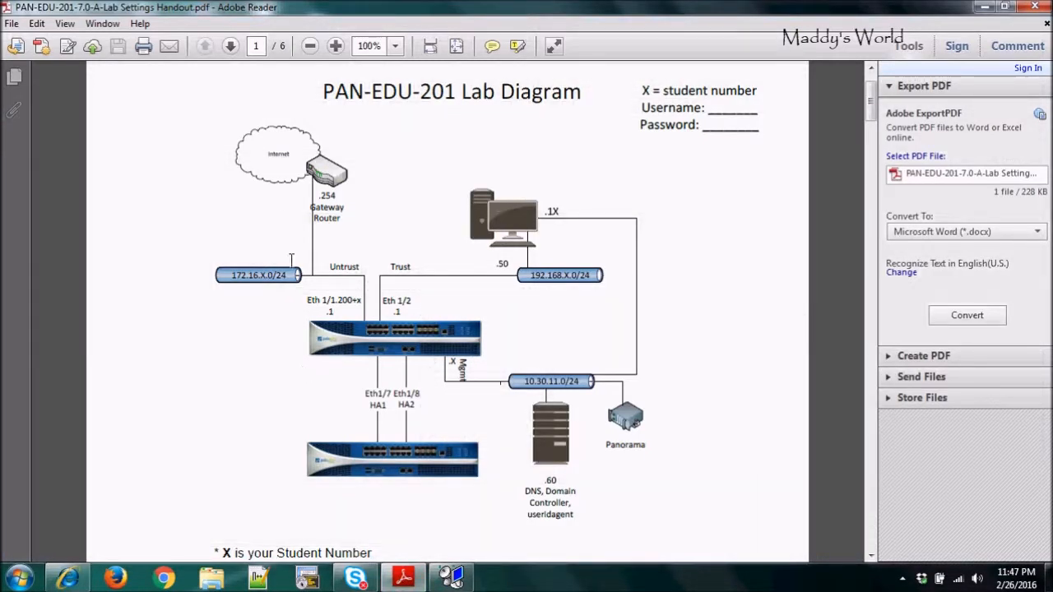
left_click(451, 577)
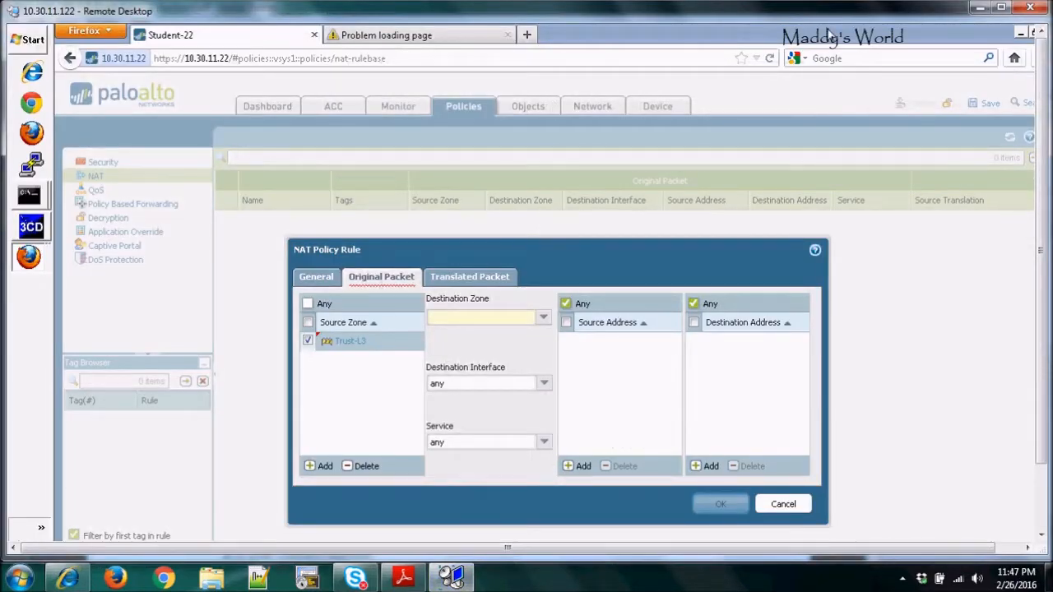
left_click(1001, 7)
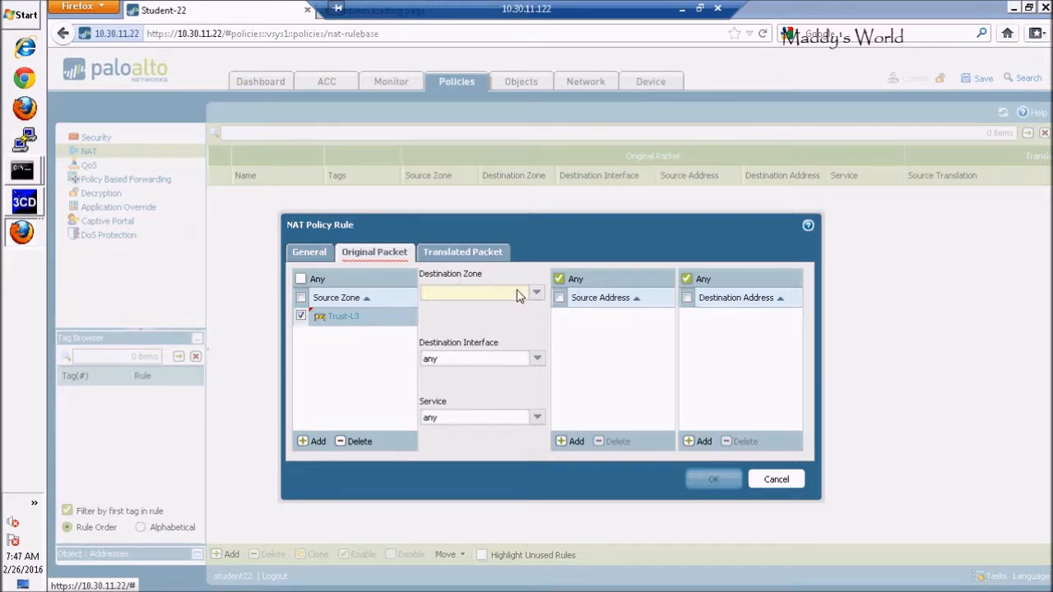
Set the original packet's destination zone to Untrust-L3 and its destination interface to ethernet1/1.222.
left_click(537, 296)
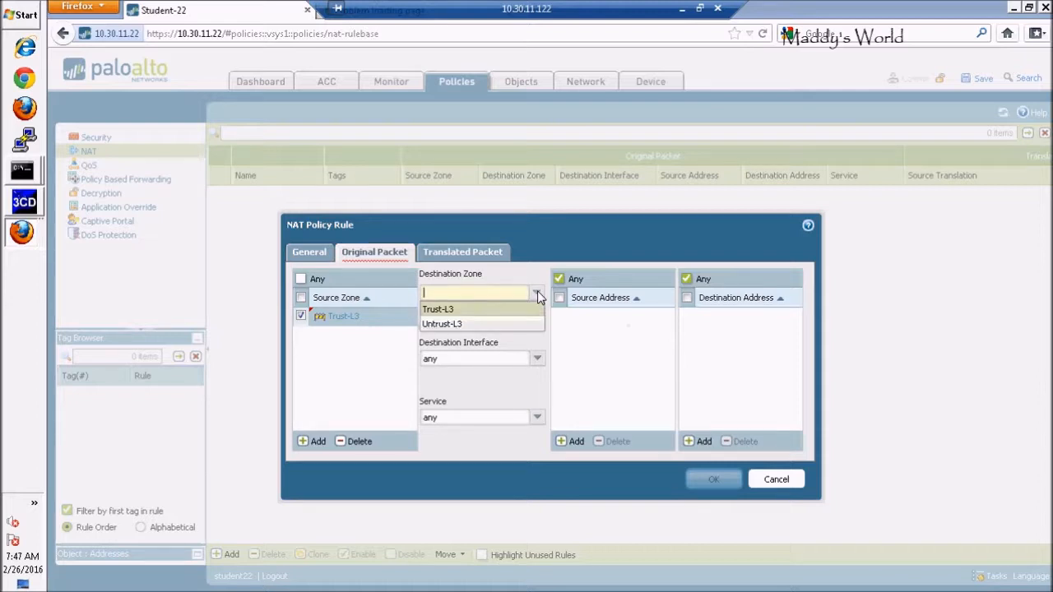
left_click(450, 324)
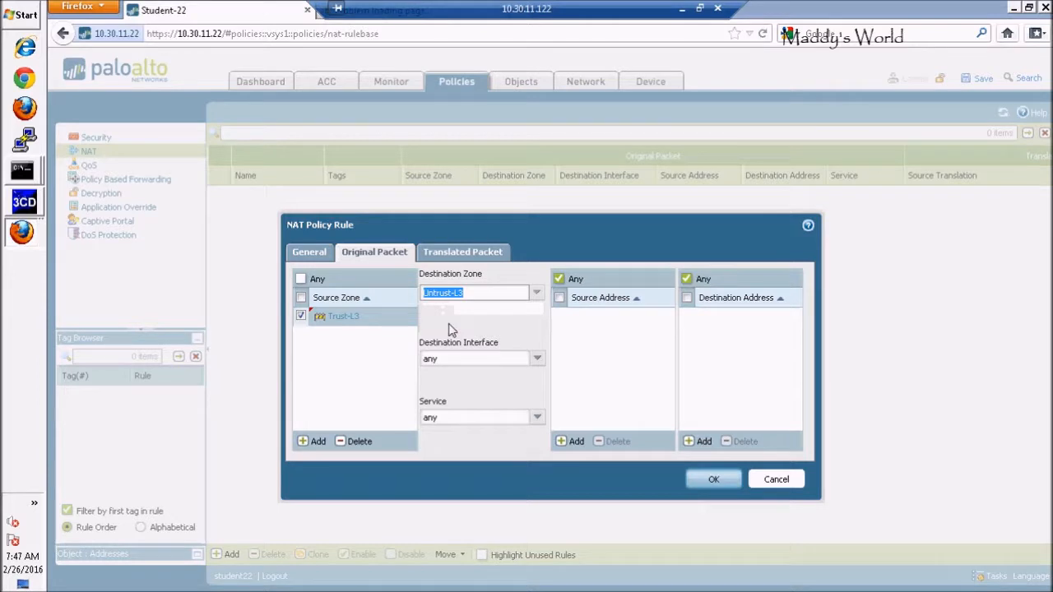
left_click(536, 364)
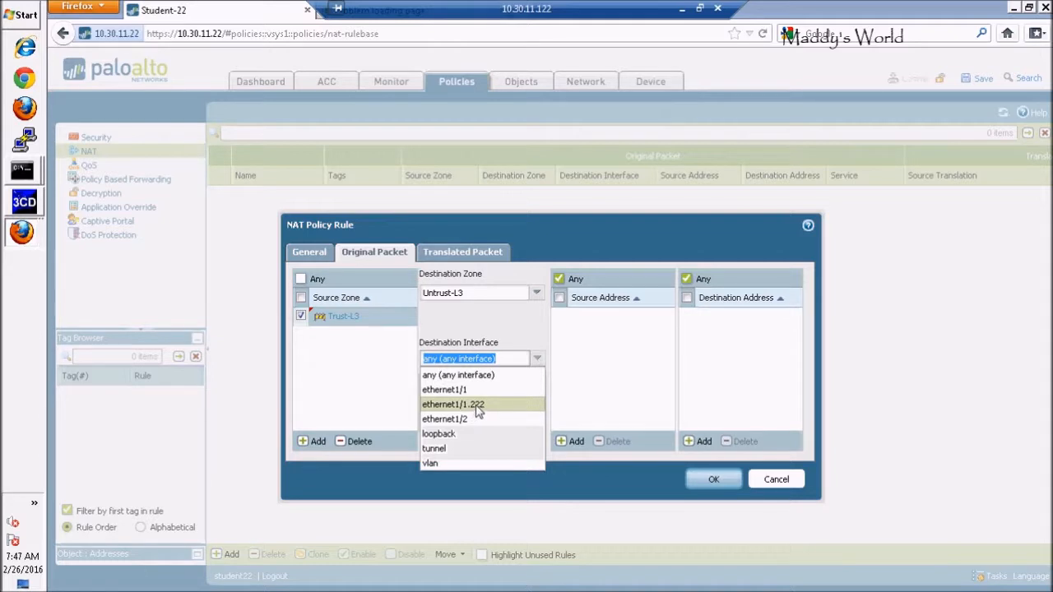
left_click(478, 404)
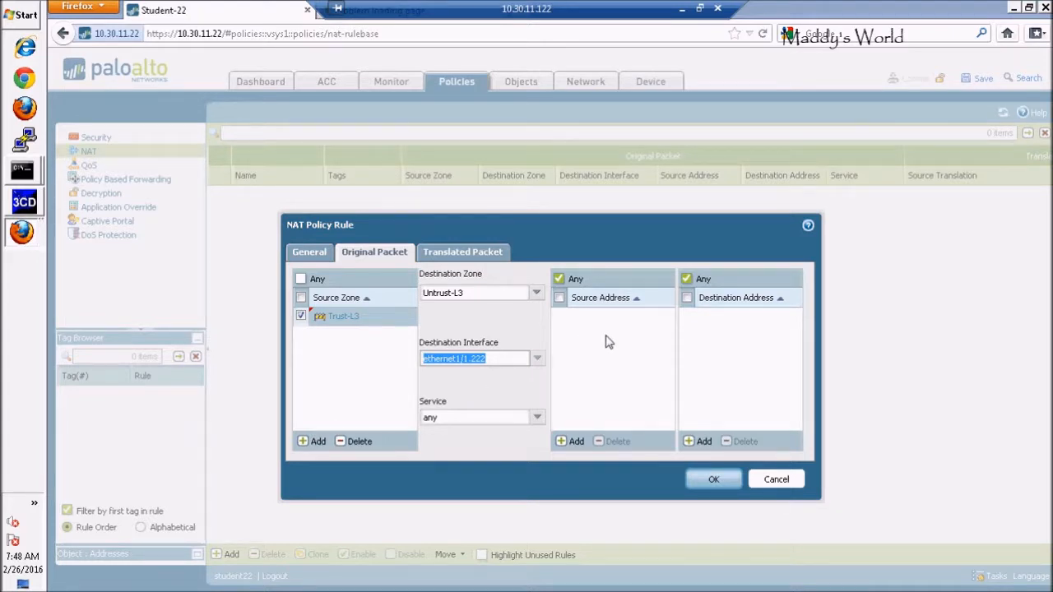
Set the translated packet's source address translation type to Dynamic IP And Port.
left_click(464, 253)
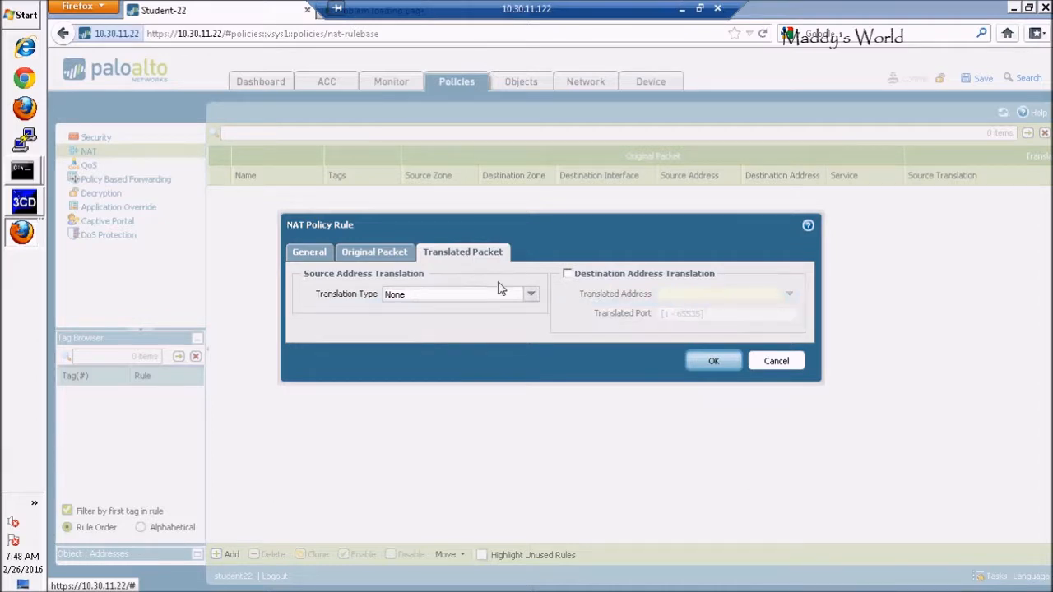
left_click(531, 296)
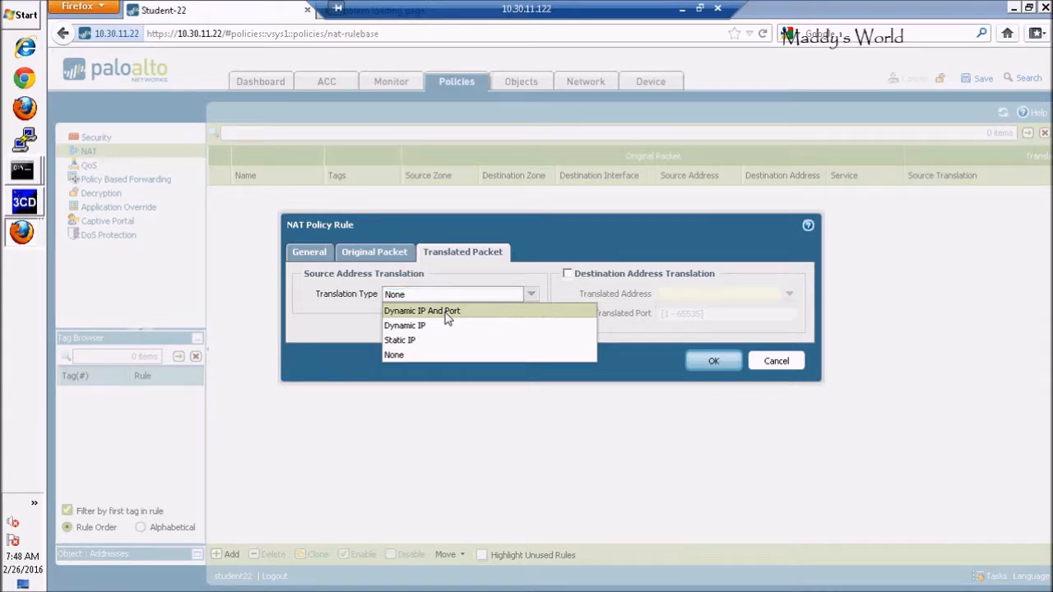
left_click(422, 311)
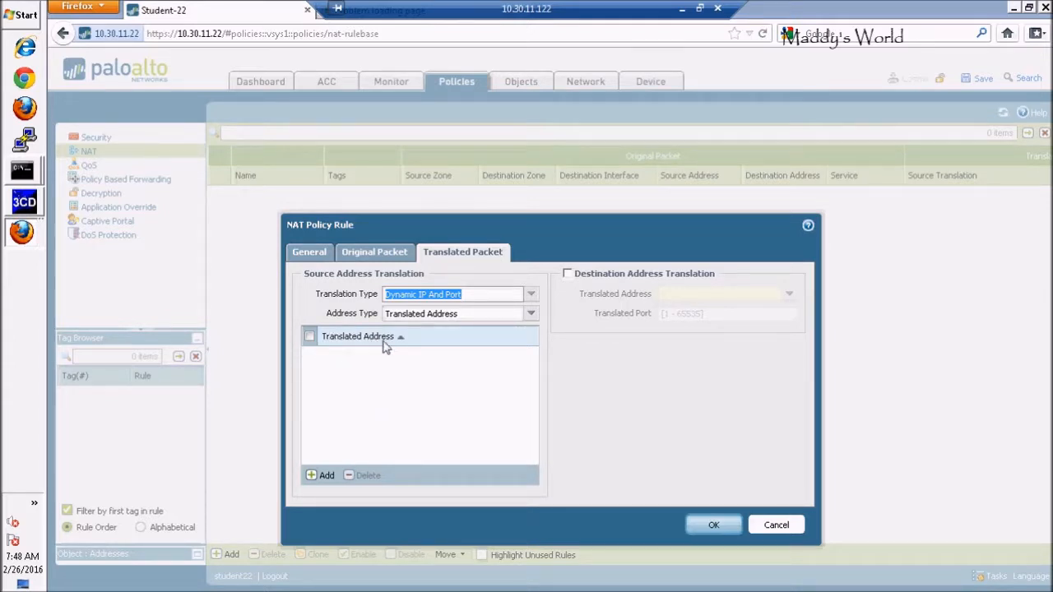
left_click(313, 477)
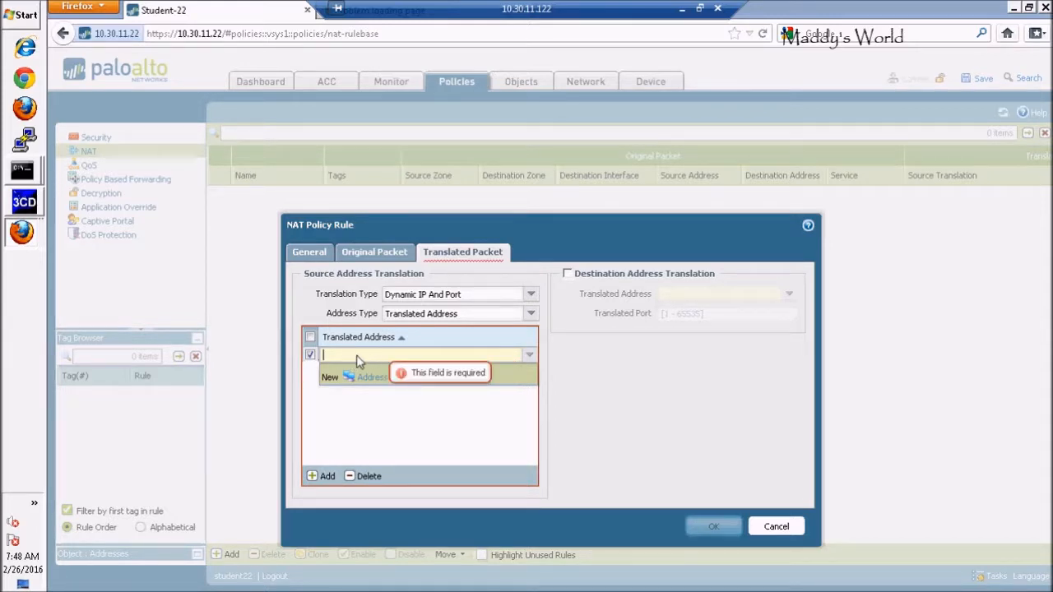
left_click(310, 337)
left_click(310, 355)
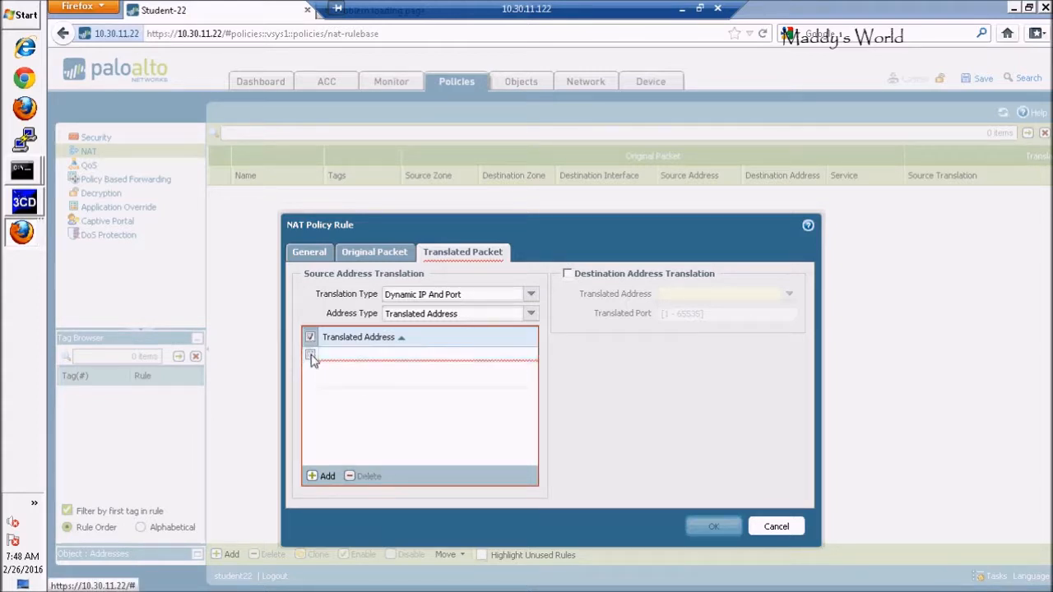
Translate the source to the interface address of ethernet1/1.222 with IP 172.16.22.1/24, and save the NAT rule.
left_click(530, 314)
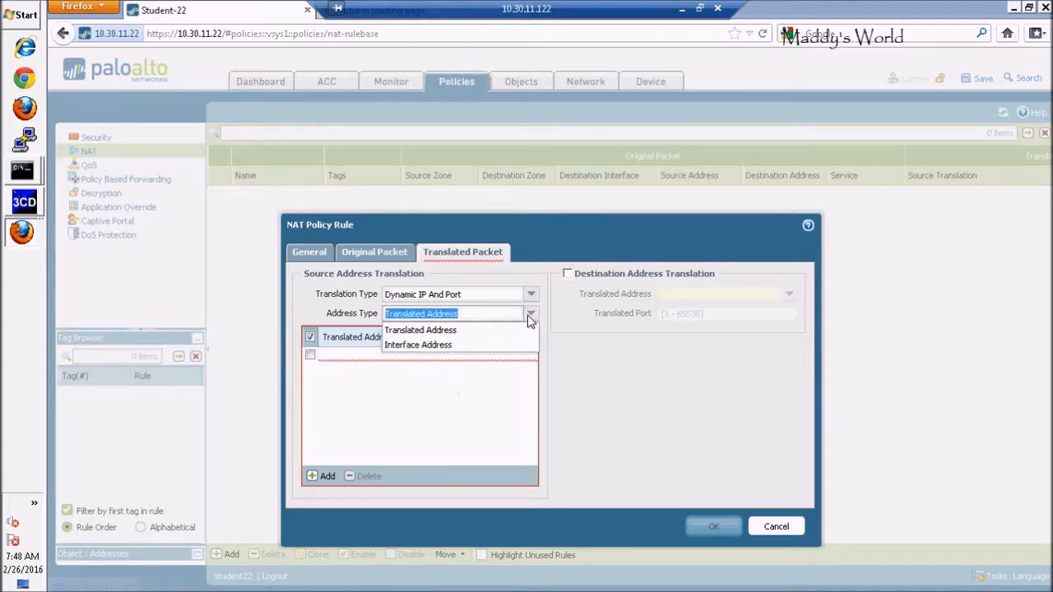
left_click(450, 345)
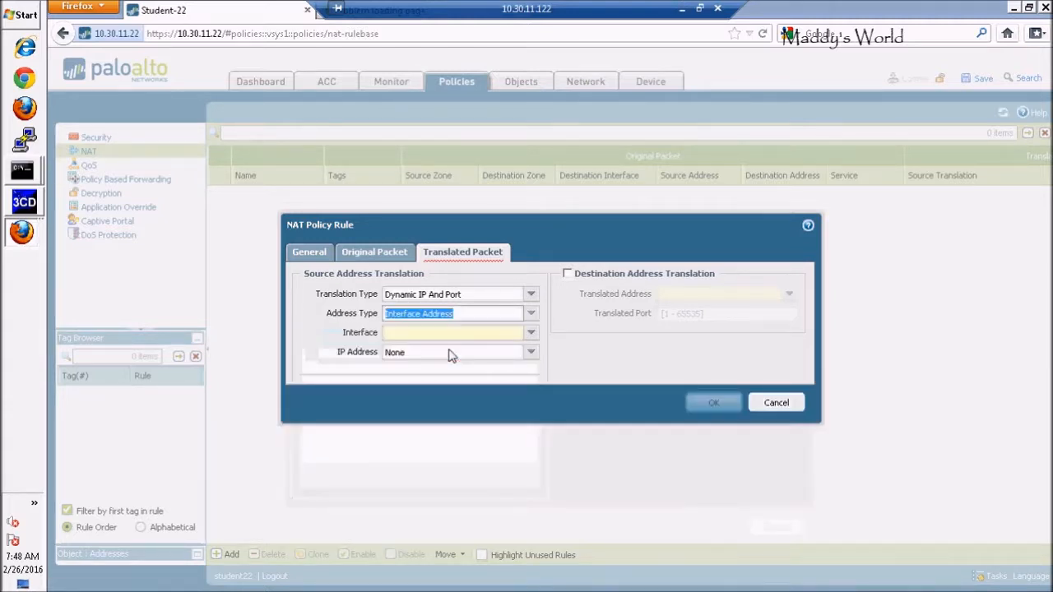
left_click(531, 335)
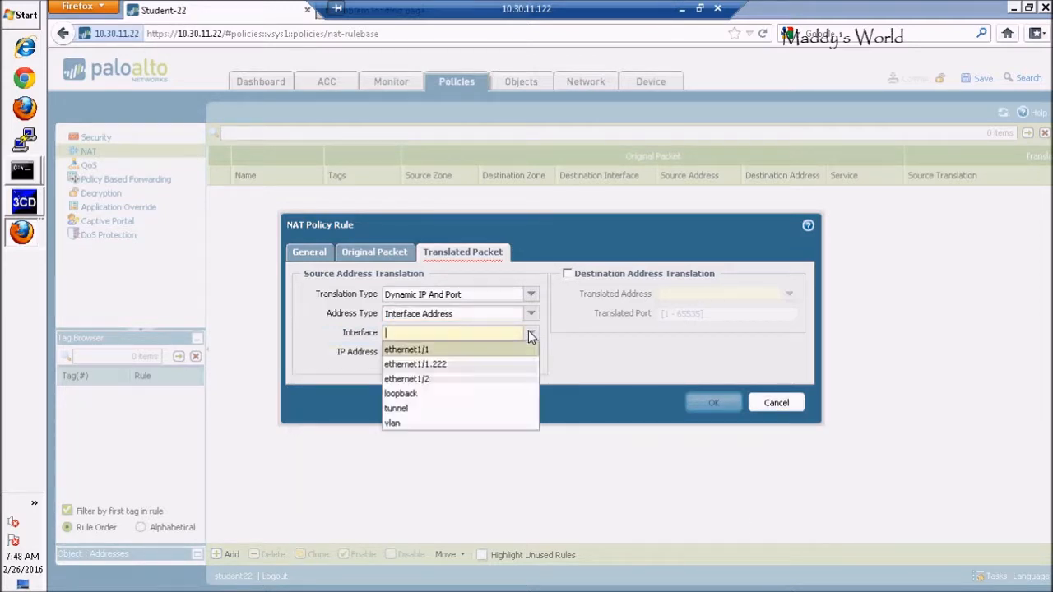
left_click(442, 364)
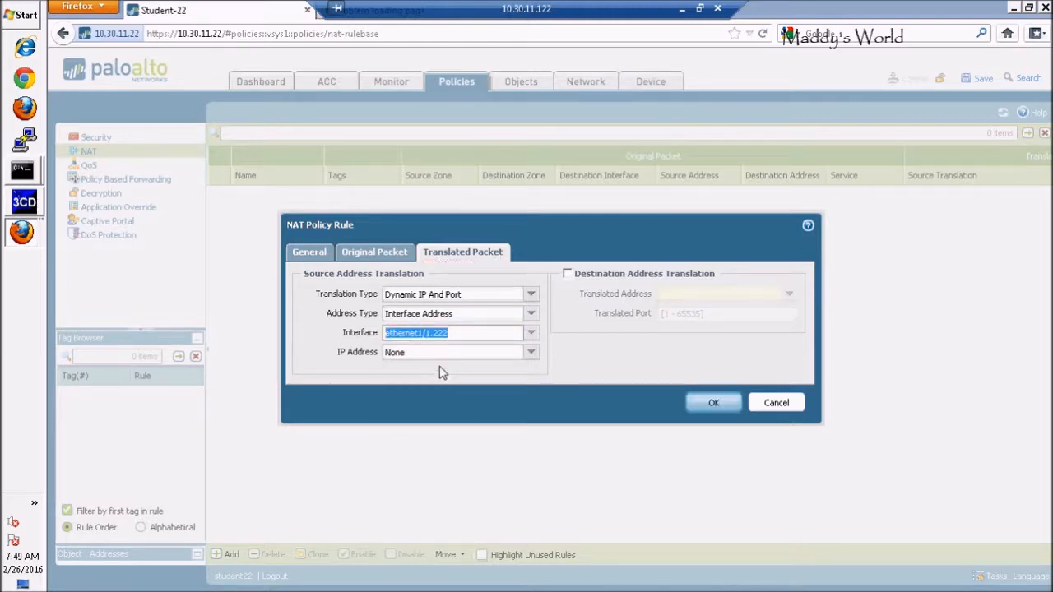
left_click(531, 354)
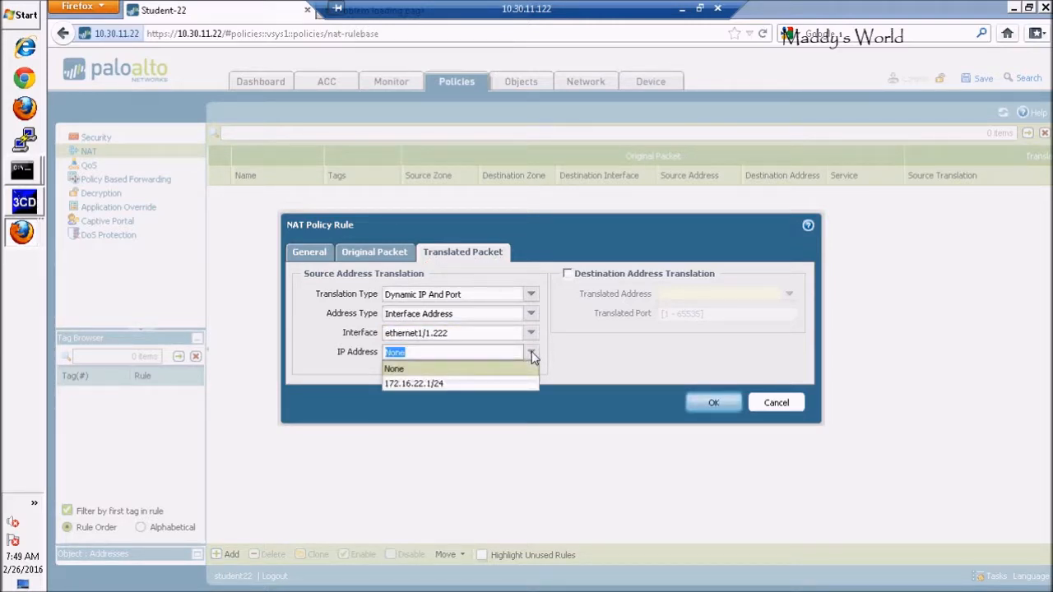
left_click(425, 384)
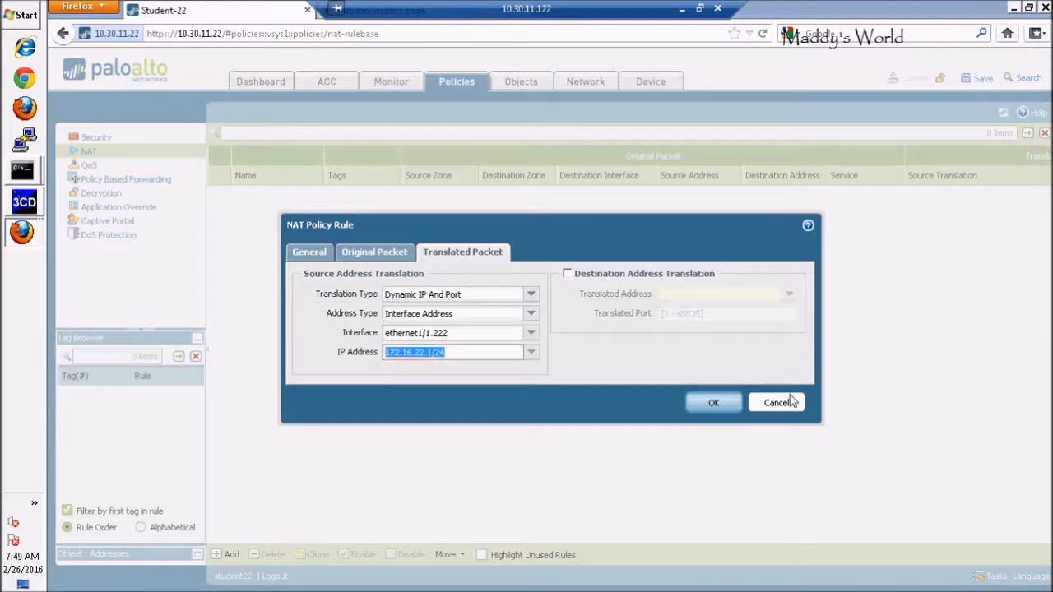
left_click(725, 401)
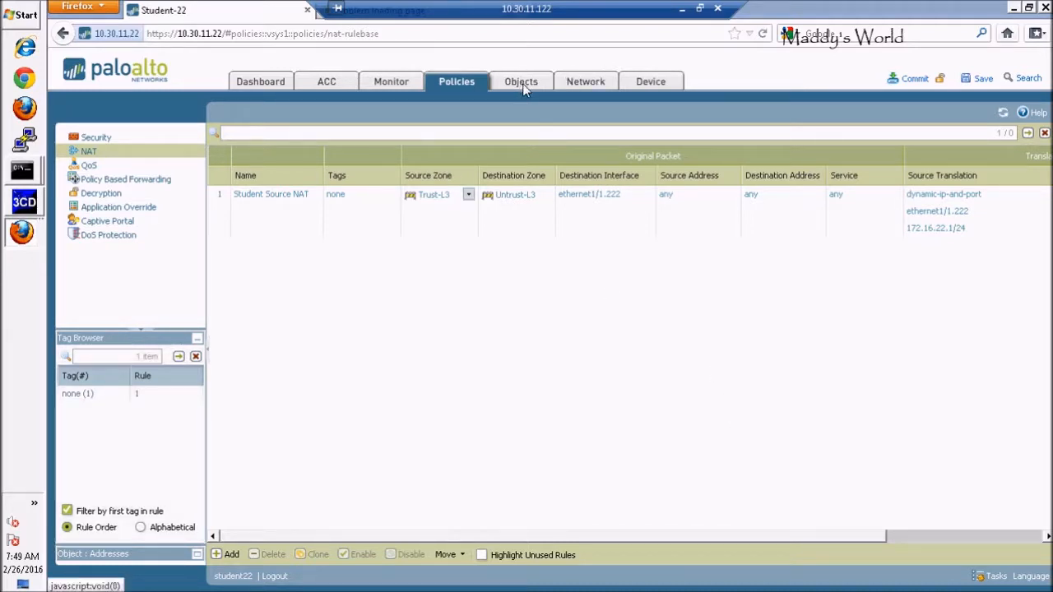
Add a security policy rule named "Allow All Ou".
left_click(96, 139)
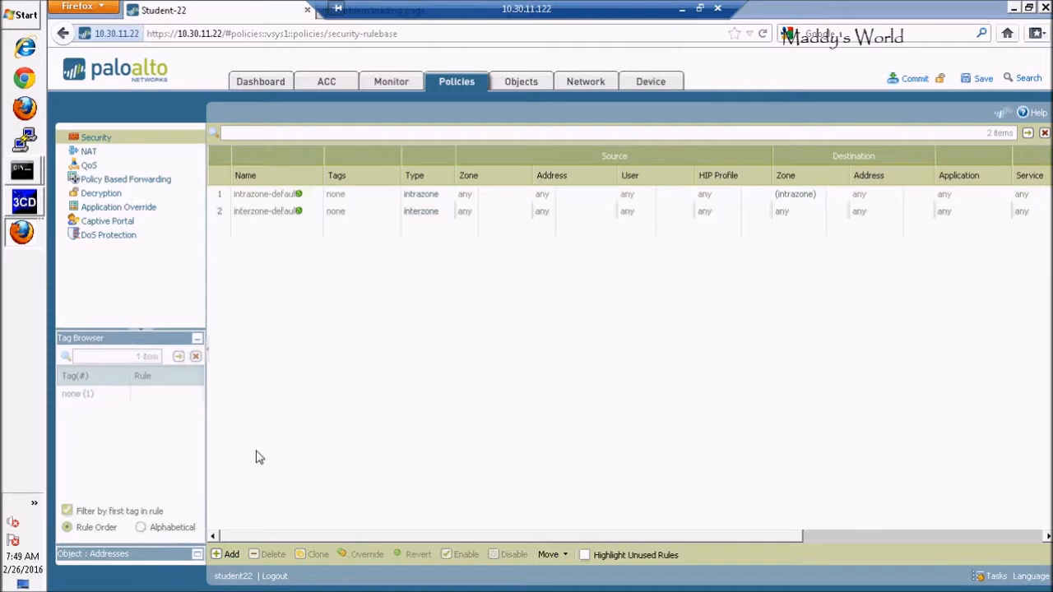
left_click(227, 556)
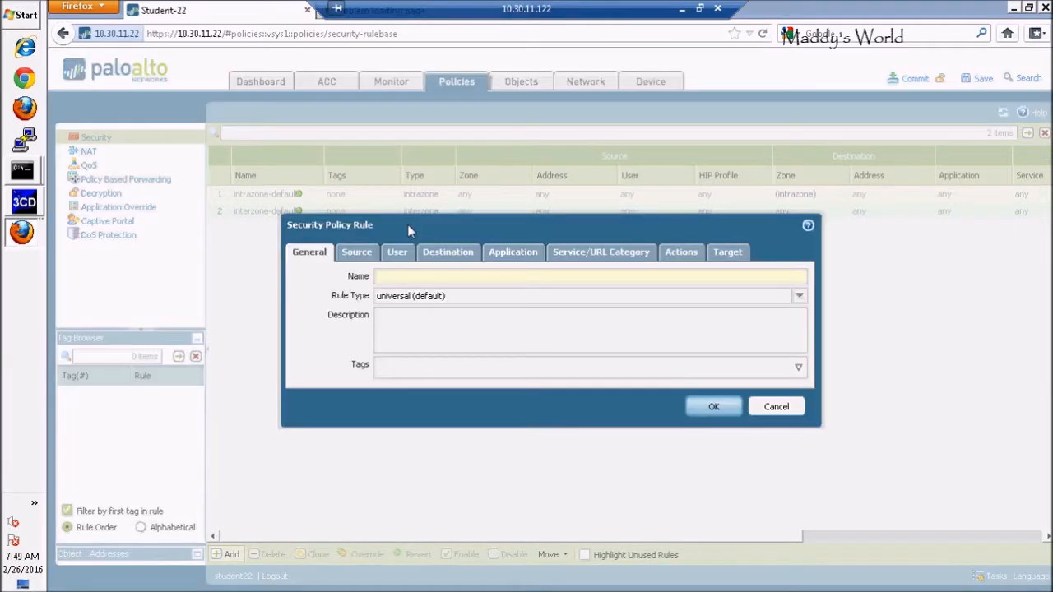
type("A")
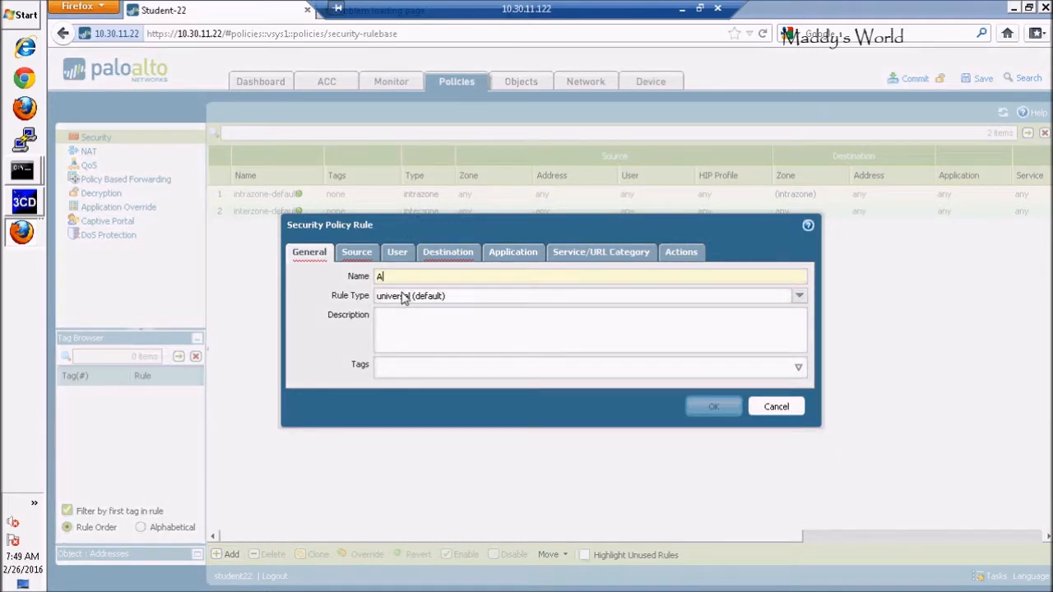
type("llow")
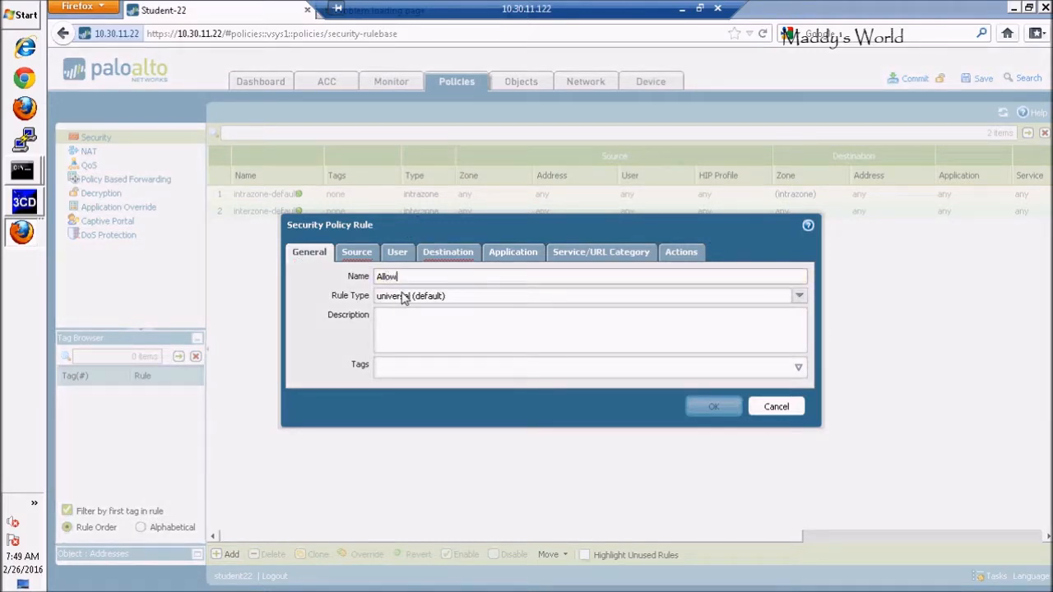
type(" All Out")
Add Trust-L3 as the source zone of the new security policy rule.
left_click(358, 260)
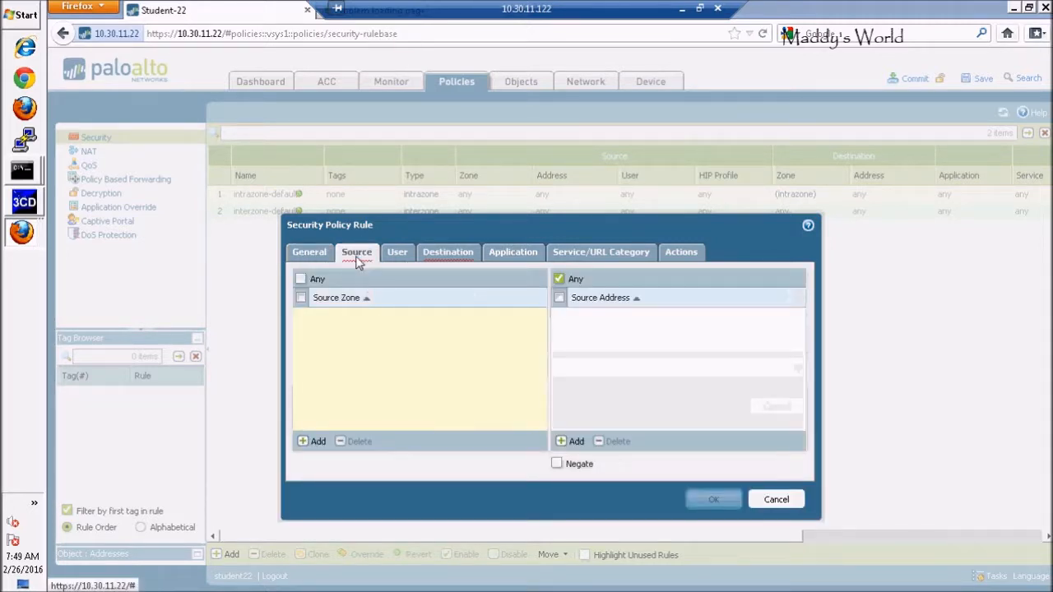
left_click(309, 449)
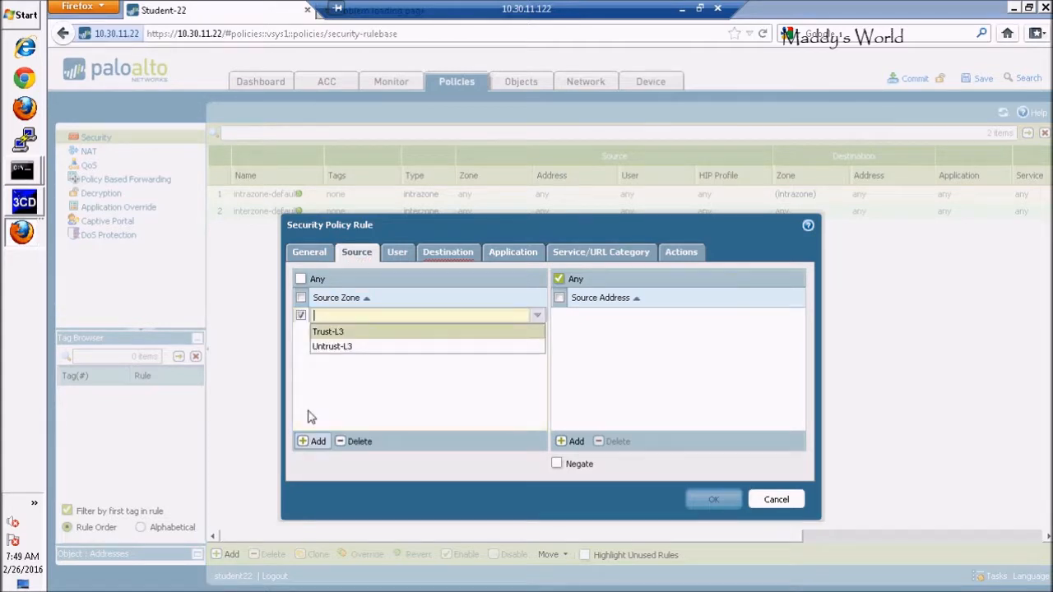
left_click(340, 333)
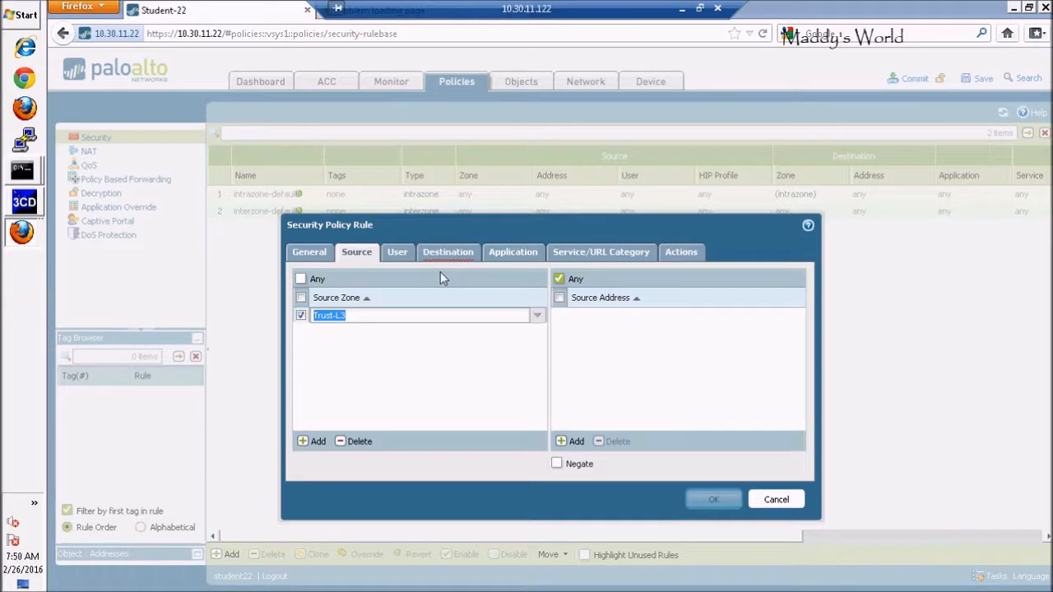
Confirm Trust-L3 as the source zone and keep the rule's source address set to Any.
left_click(623, 343)
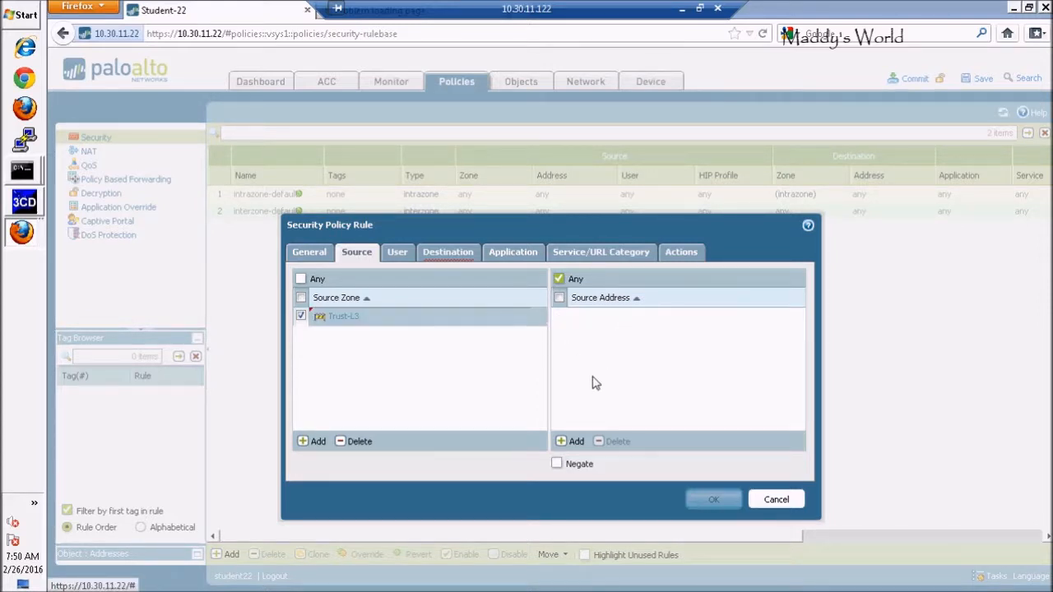
left_click(573, 442)
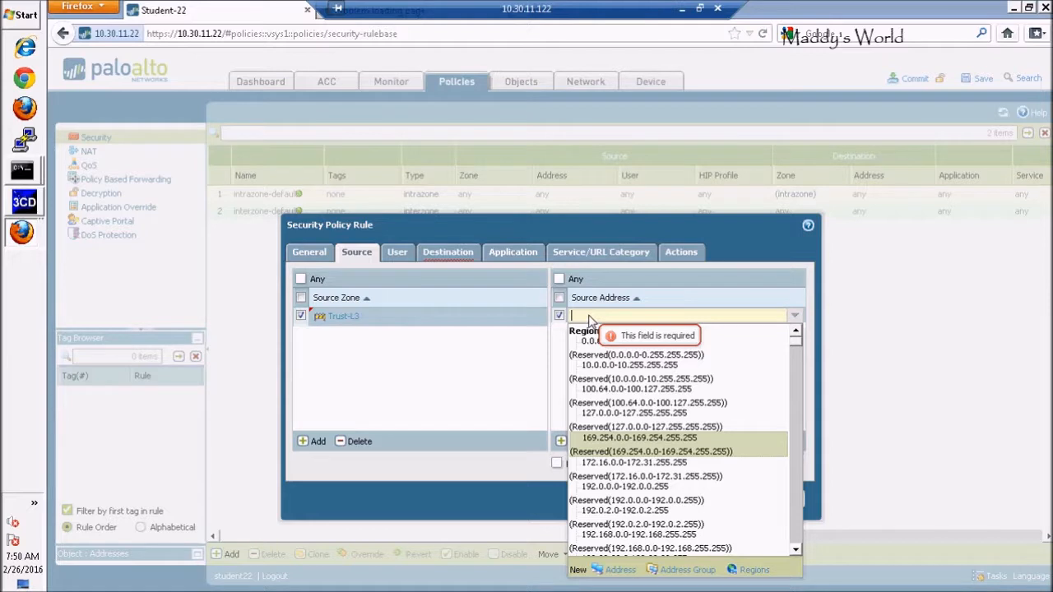
left_click(525, 364)
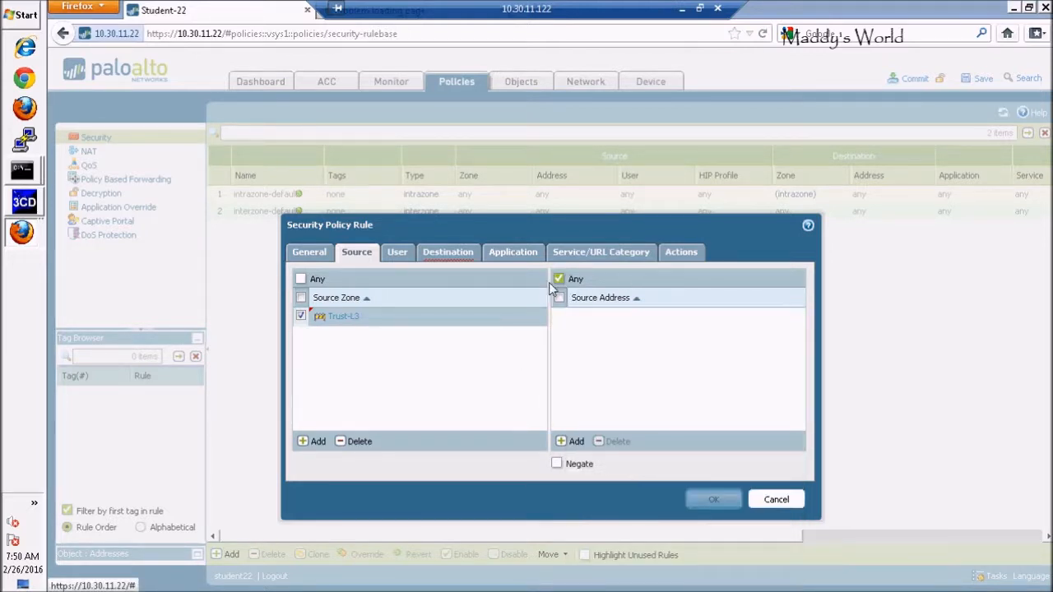
Add Untrust-L3 as the destination zone of the security policy rule.
left_click(452, 257)
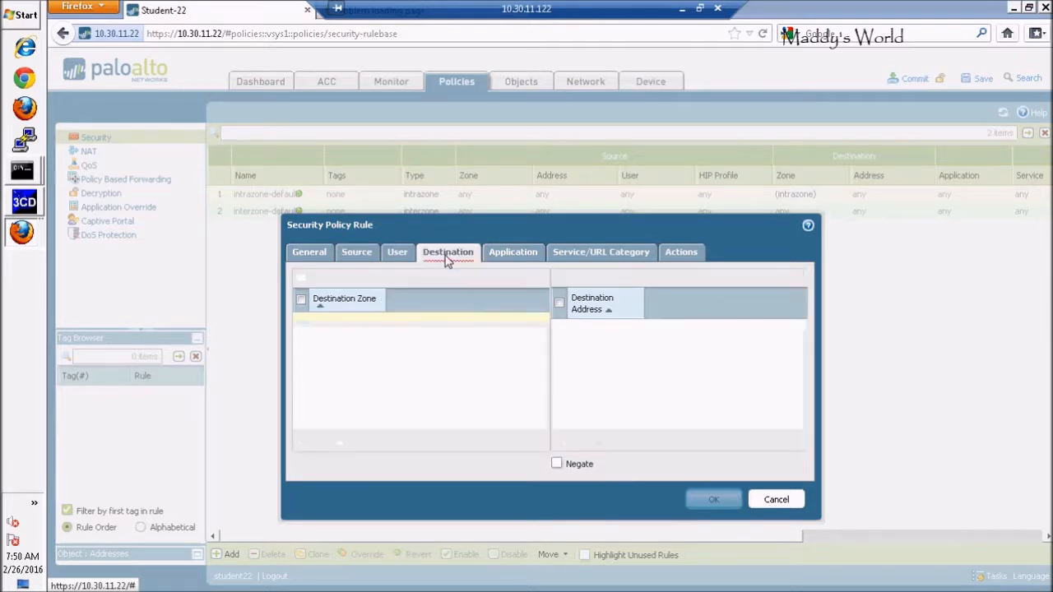
left_click(305, 442)
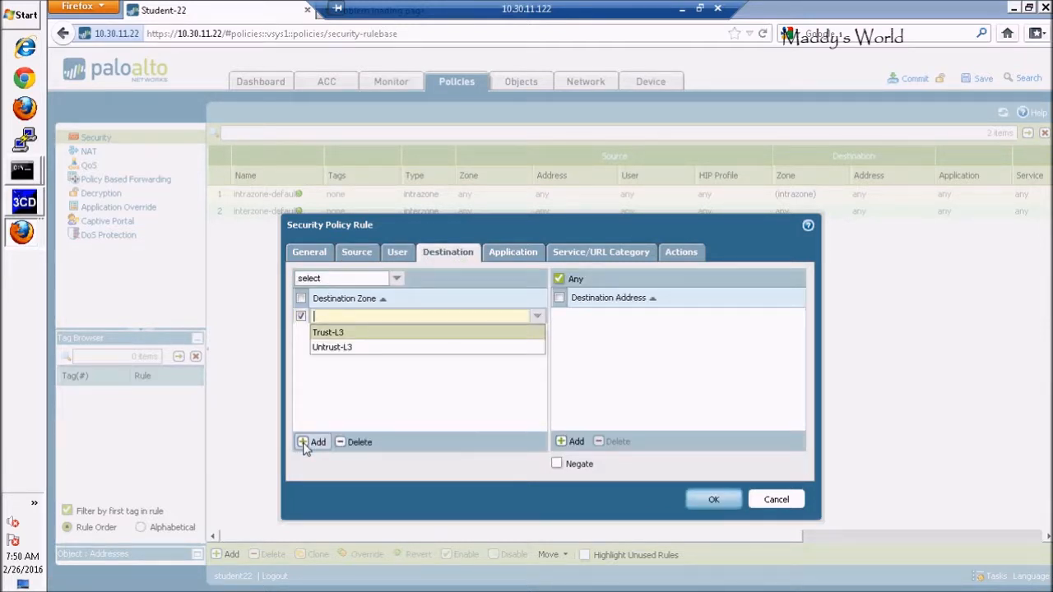
left_click(344, 352)
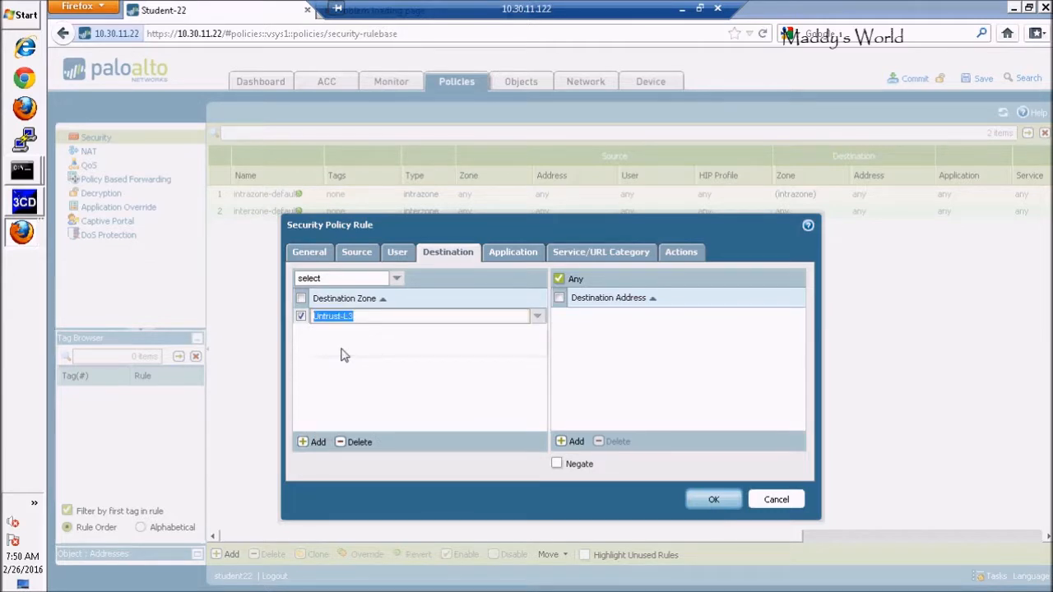
left_click(344, 355)
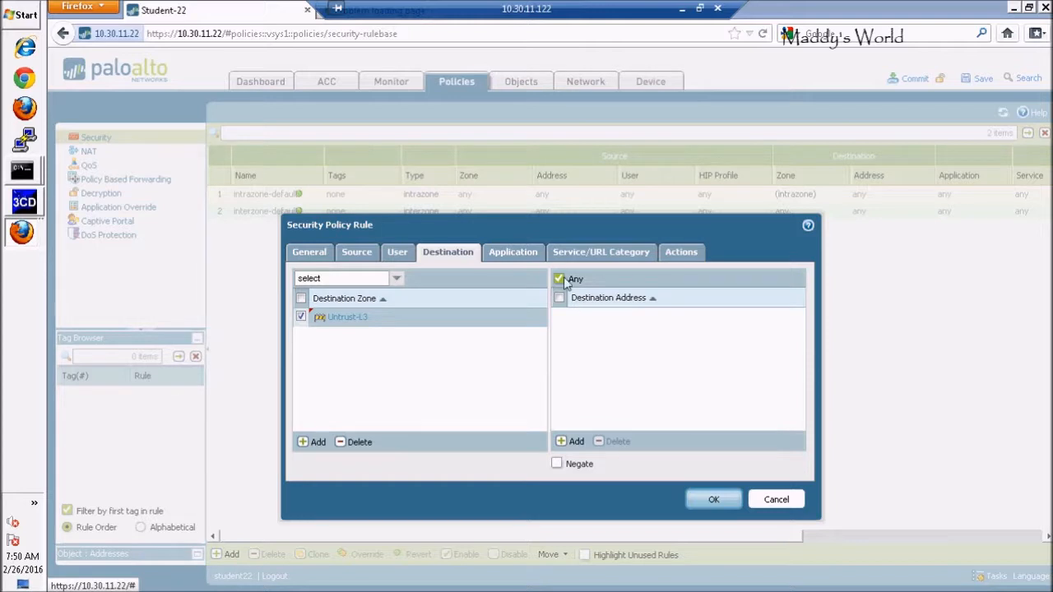
Keep application Any, service application-default and action Allow with logging at session end, and save the security rule.
left_click(514, 255)
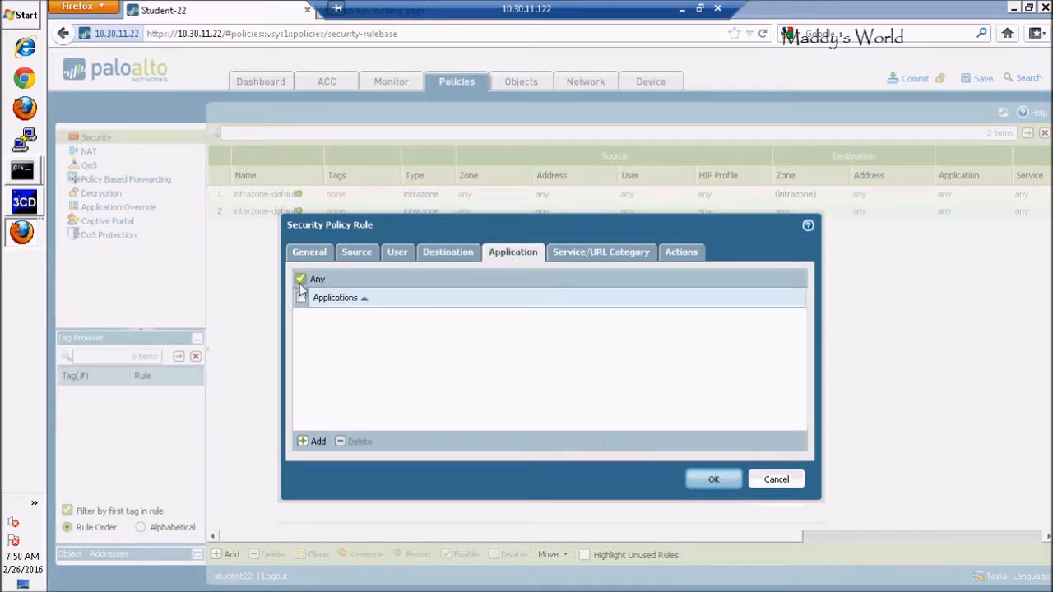
left_click(598, 258)
left_click(512, 258)
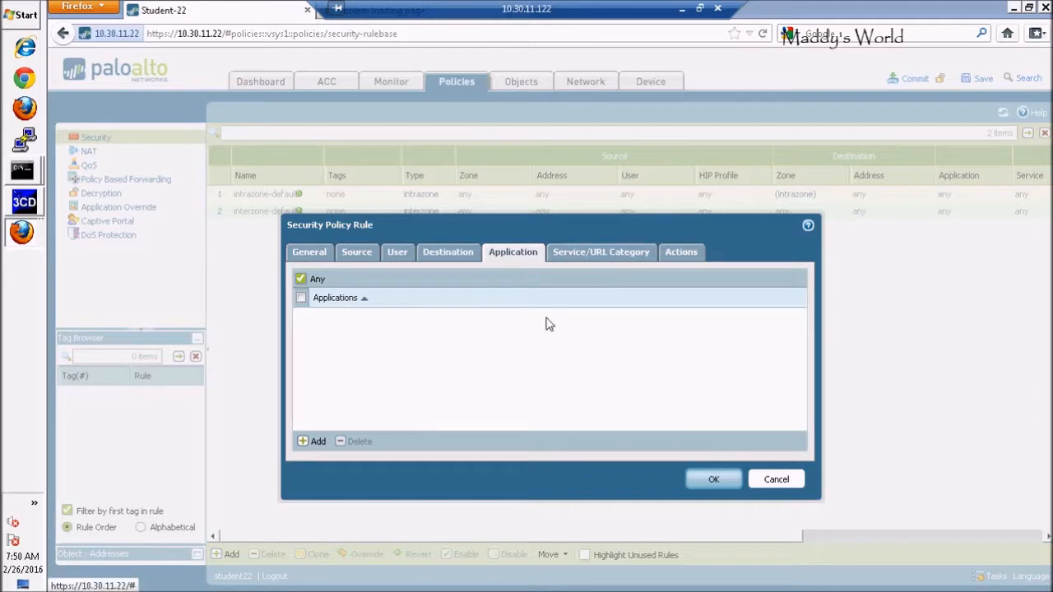
left_click(602, 256)
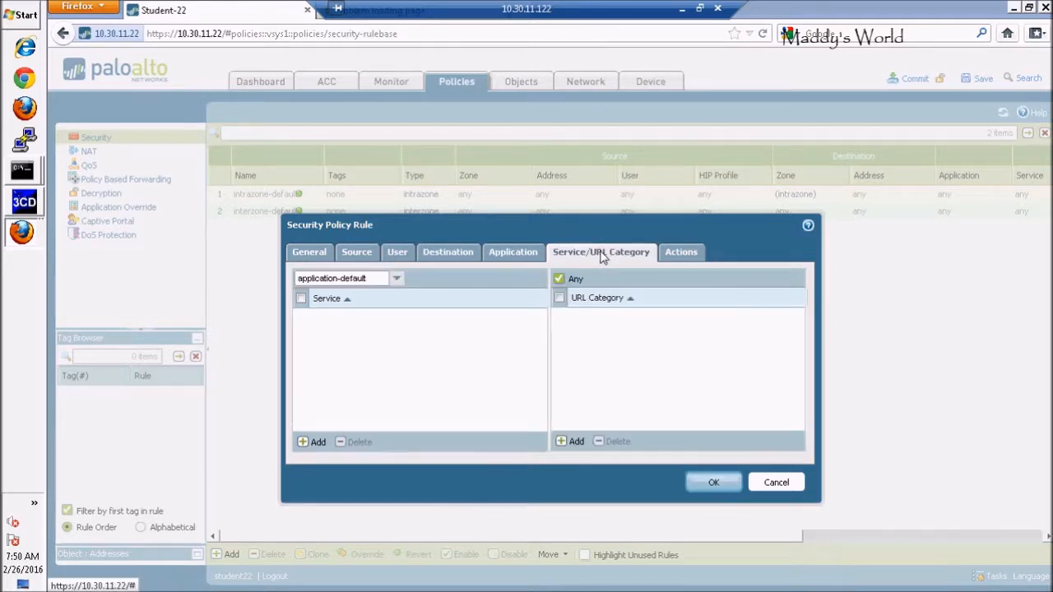
left_click(686, 256)
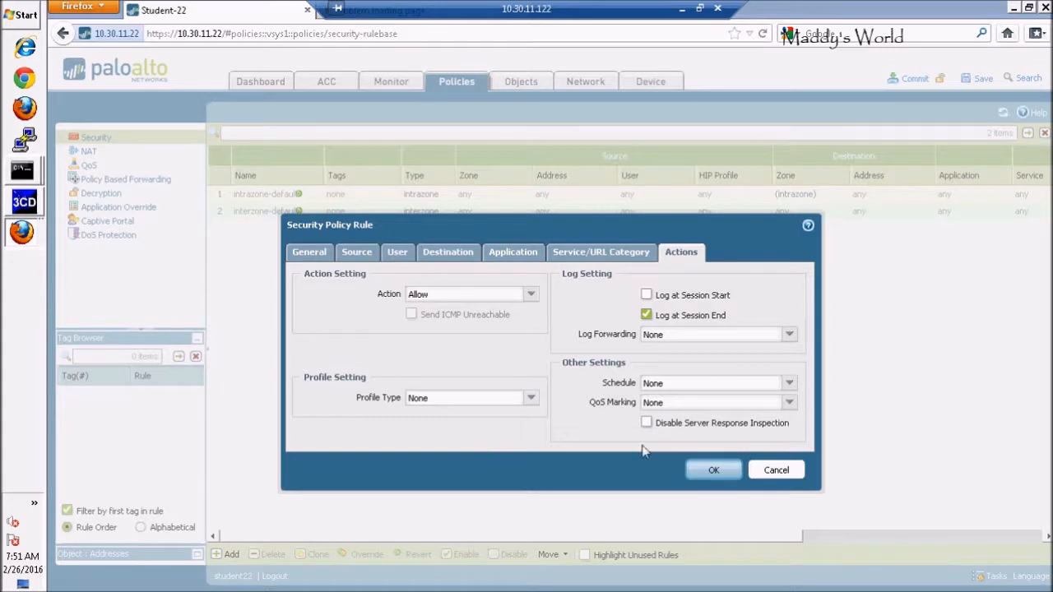
left_click(714, 470)
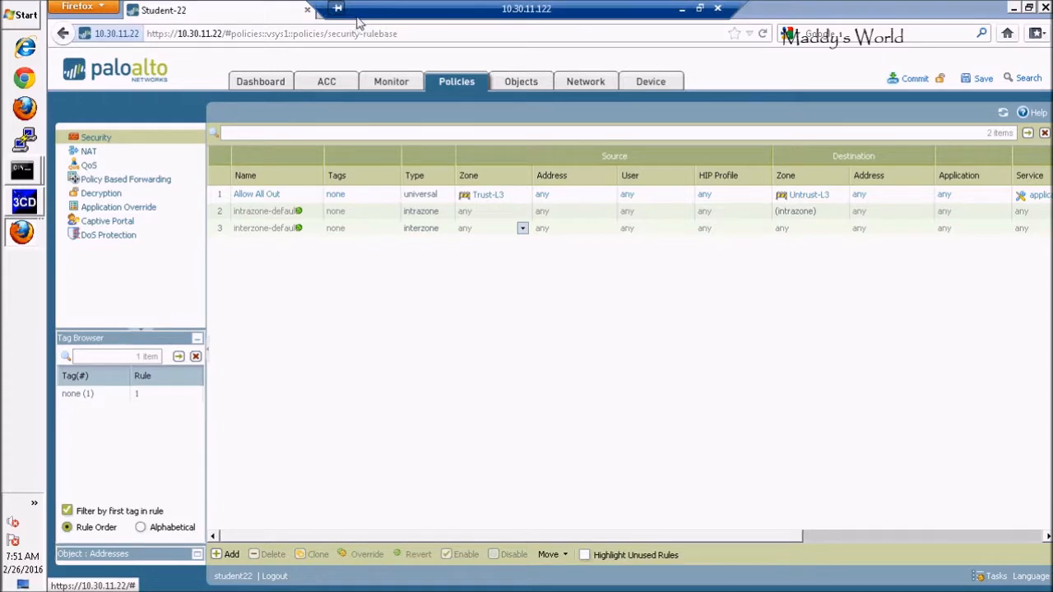
left_click_drag(782, 14, 746, 49)
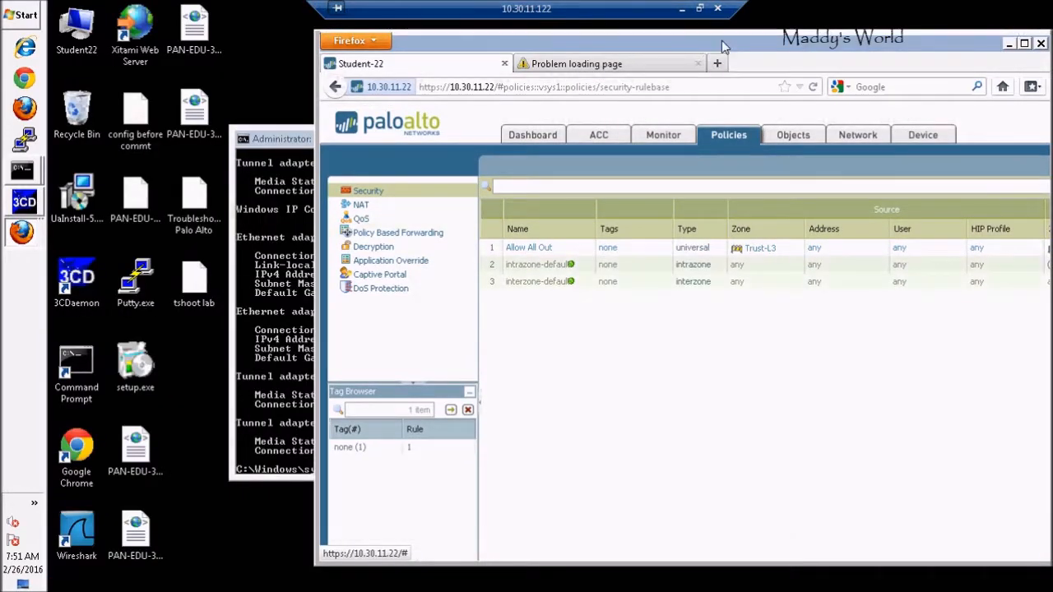
left_click(617, 64)
left_click(463, 90)
key("Return")
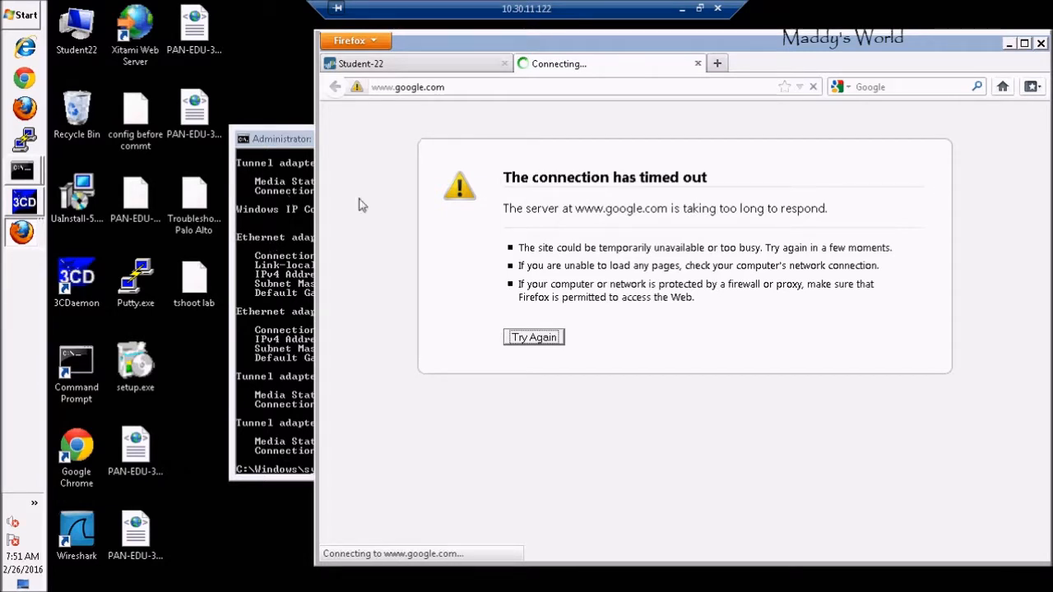
key("alt+Tab")
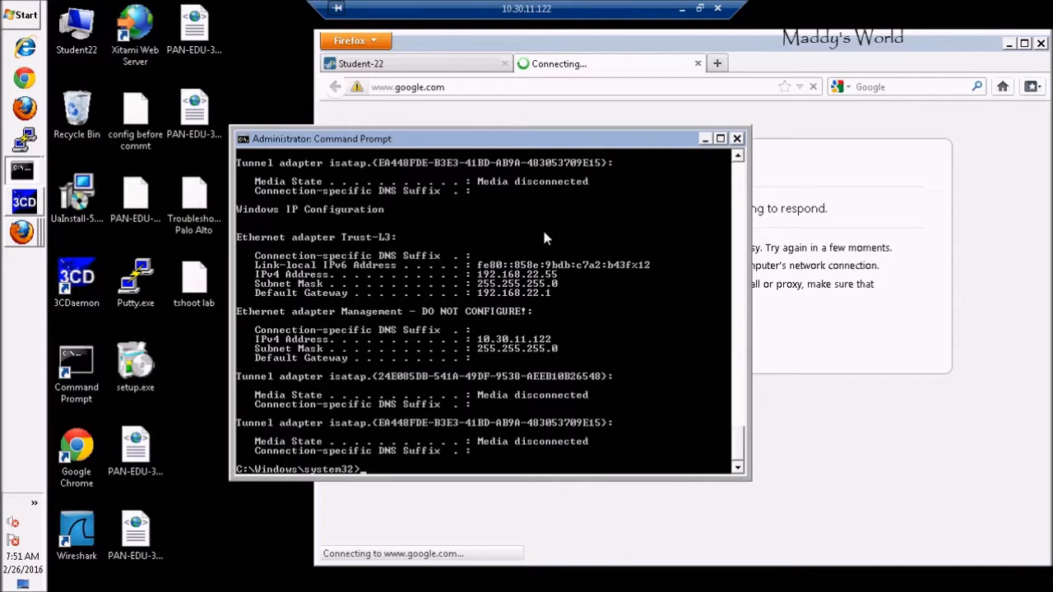
left_click(655, 51)
left_click(1025, 44)
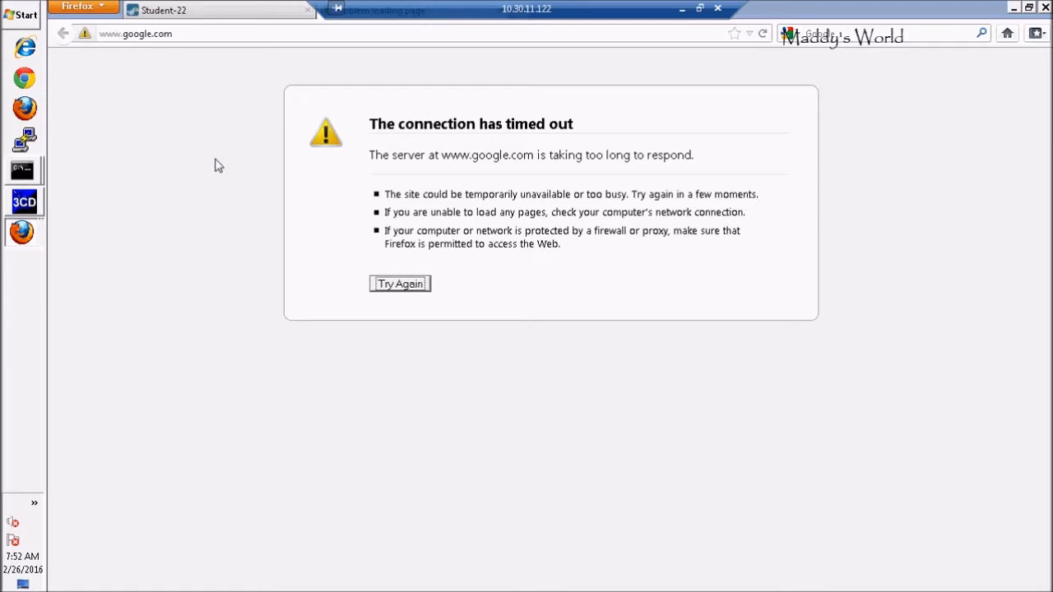
Commit the firewall changes, including the Device and Network and the Policy and Object configuration.
left_click(171, 11)
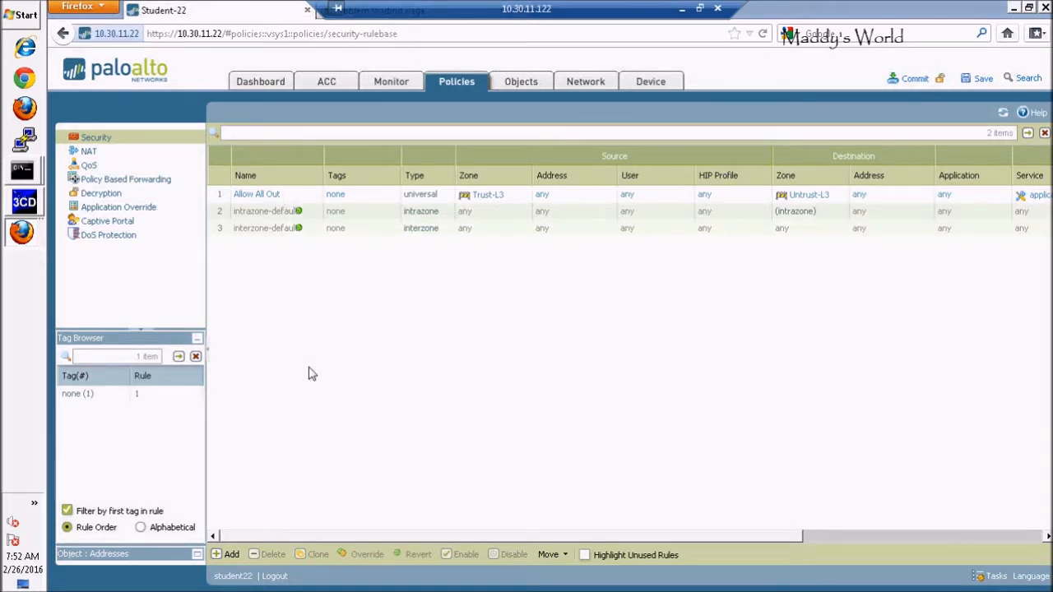
left_click(913, 80)
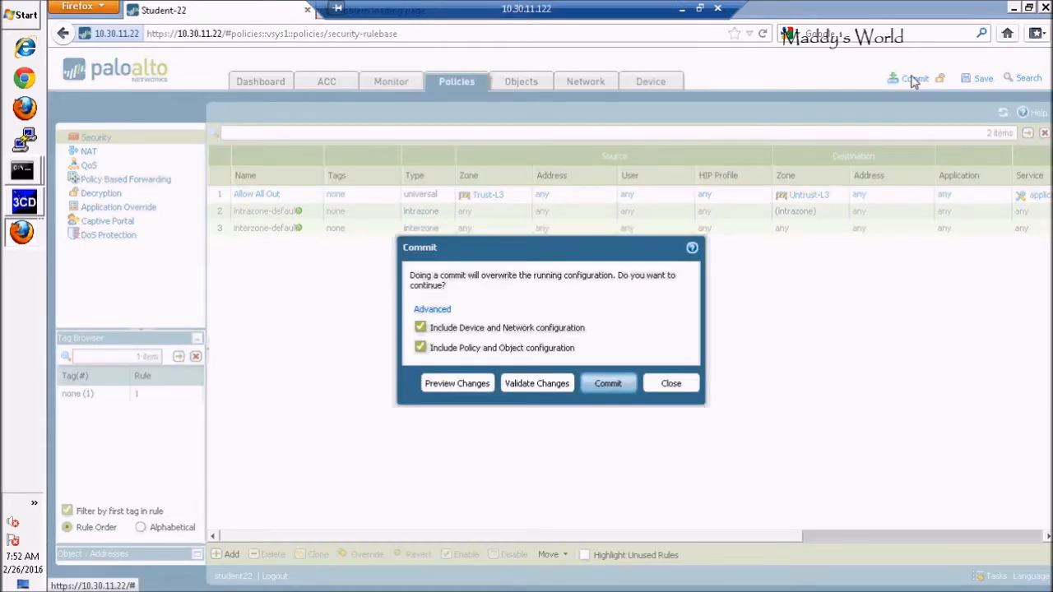
left_click(607, 384)
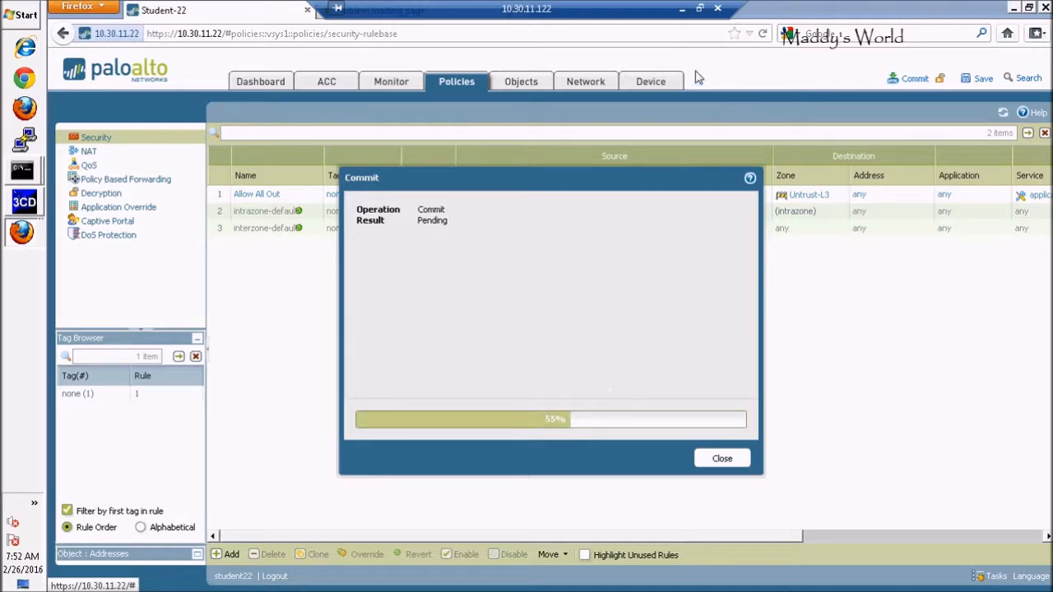
View the lab diagram in the Adobe Reader handout, then return to the remote desktop and dismiss the commit dialog.
left_click(699, 8)
left_click(403, 578)
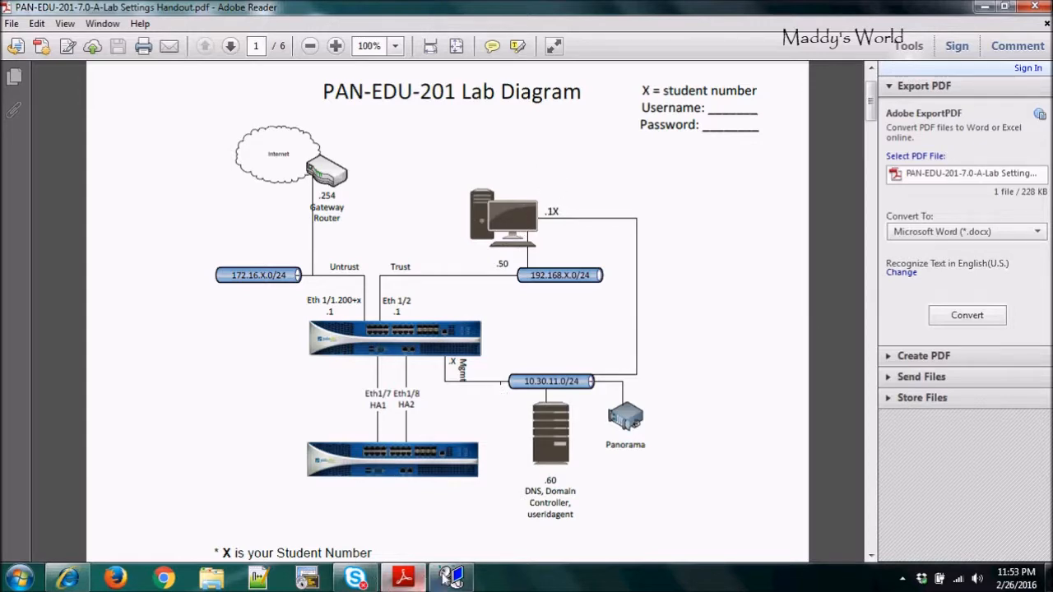
left_click(451, 578)
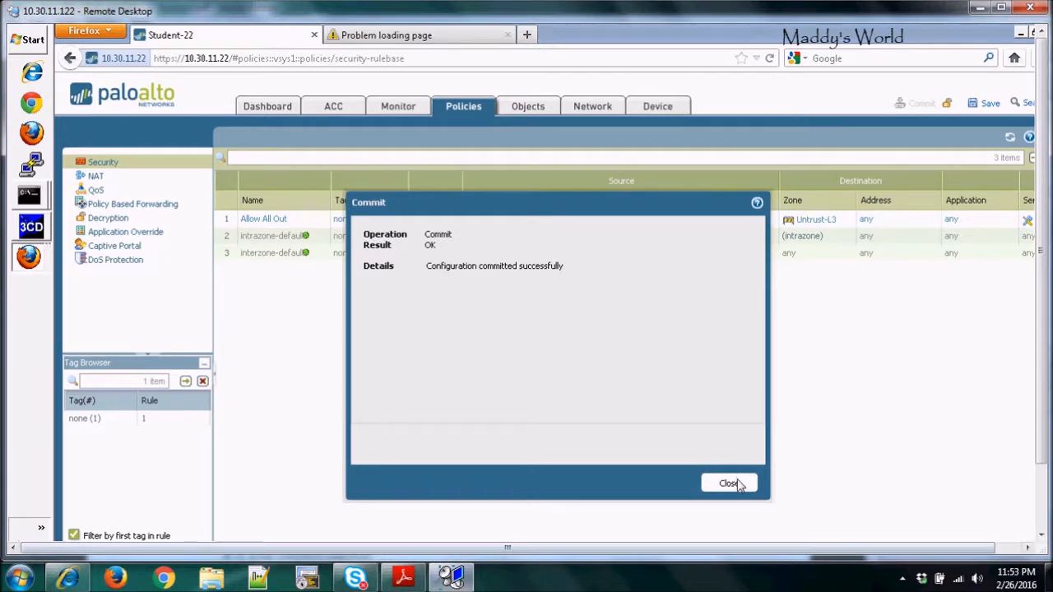
left_click(739, 483)
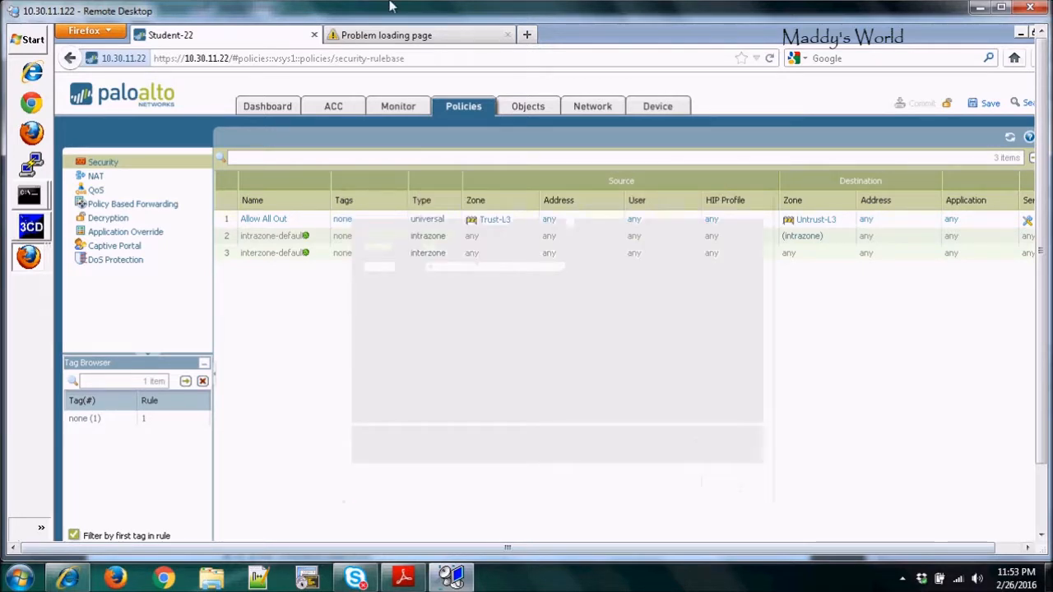
left_click(376, 36)
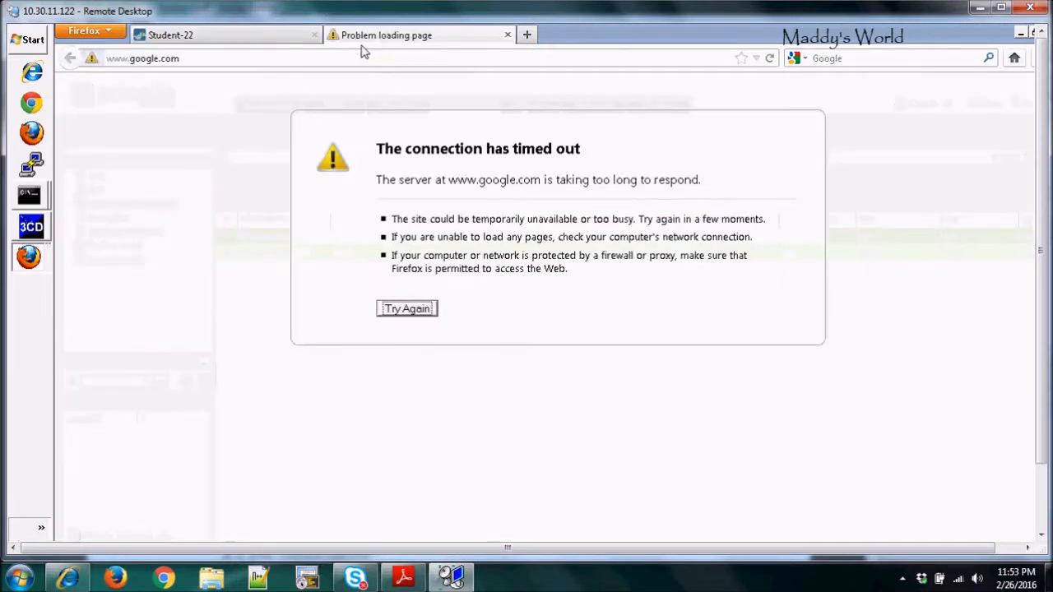
left_click(290, 59)
key("Return")
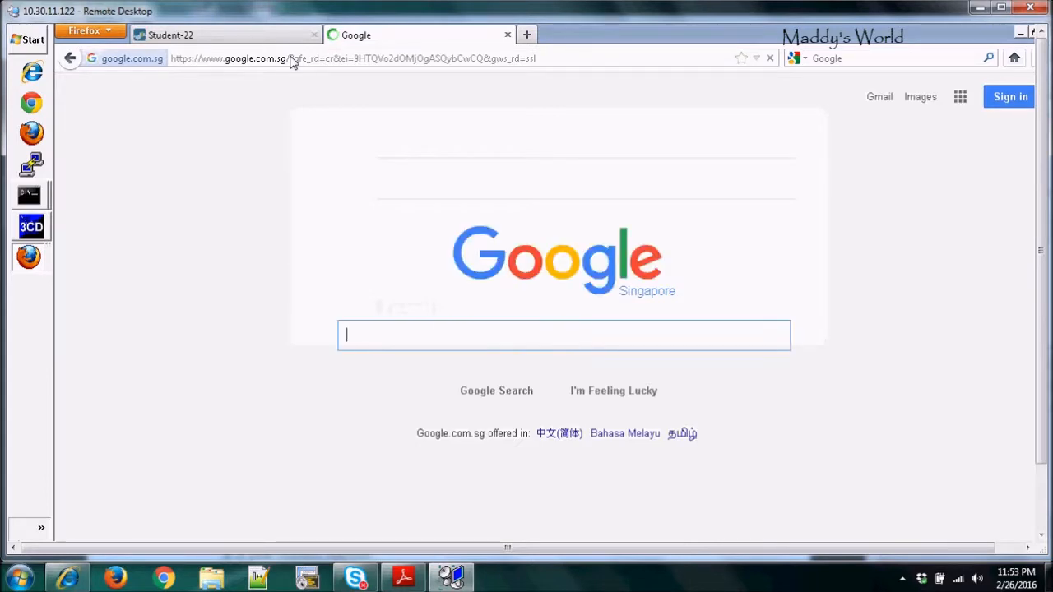
Switch to the idle Command Prompt, ping 4.2.2.2, stop the ping, and minimize the window.
mouse_move(31, 204)
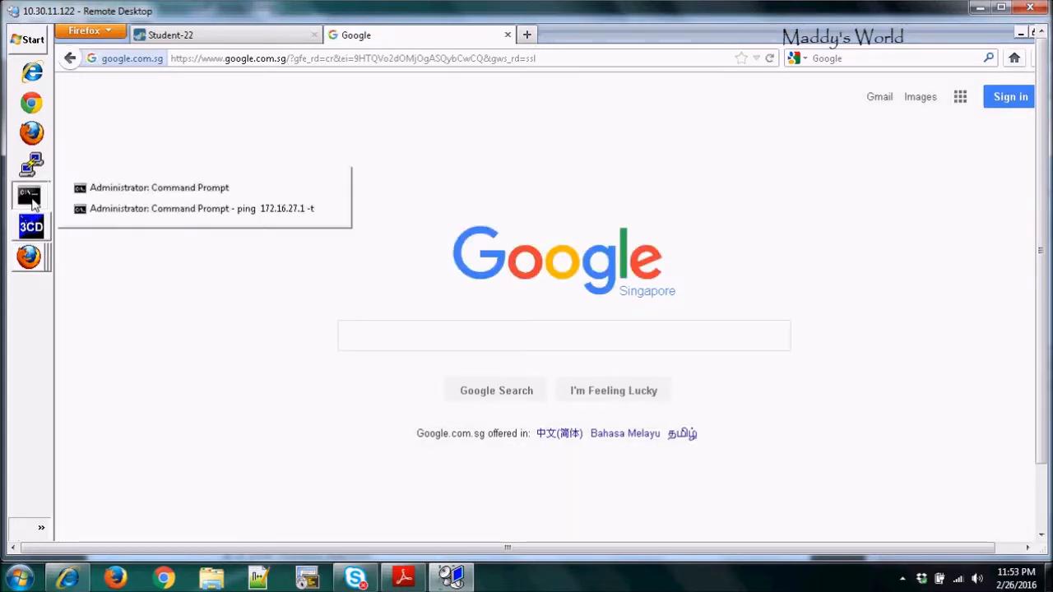
left_click(105, 189)
key("Return")
key("Return")
type("ping")
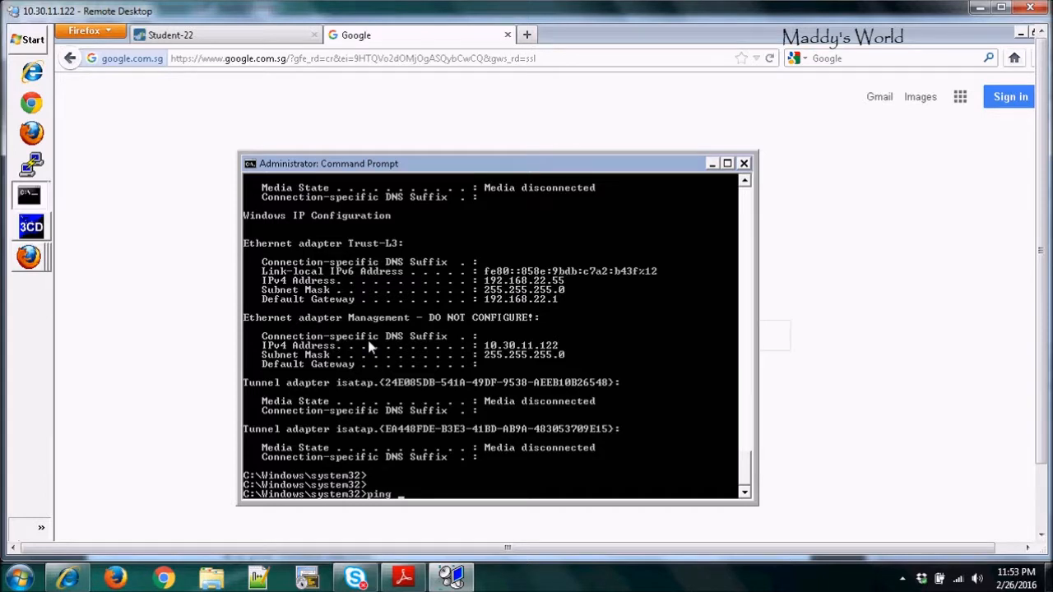
type(" 4.2.2.2")
key("Return")
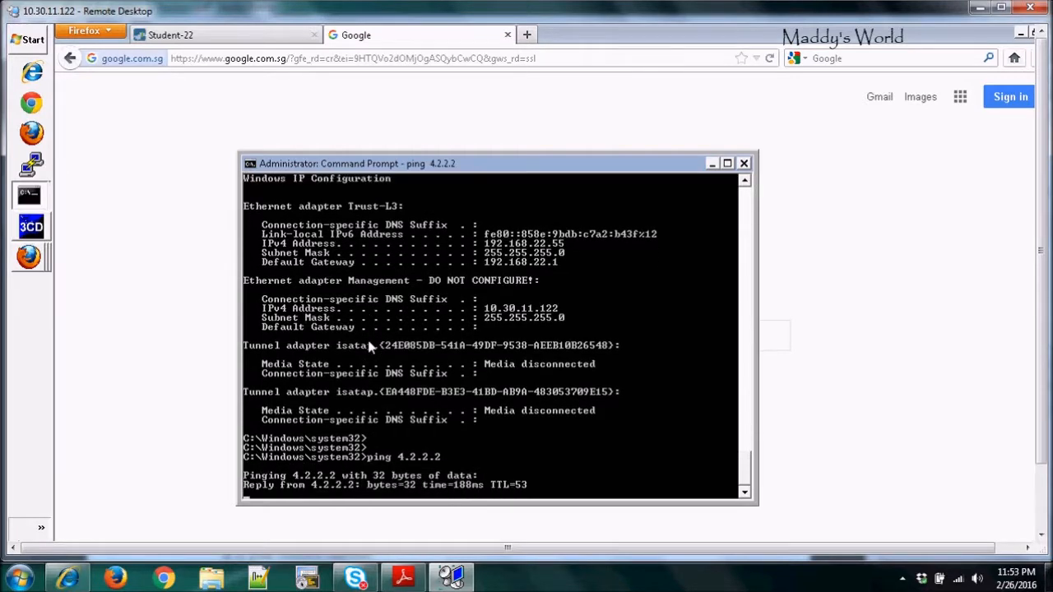
key("ctrl+c")
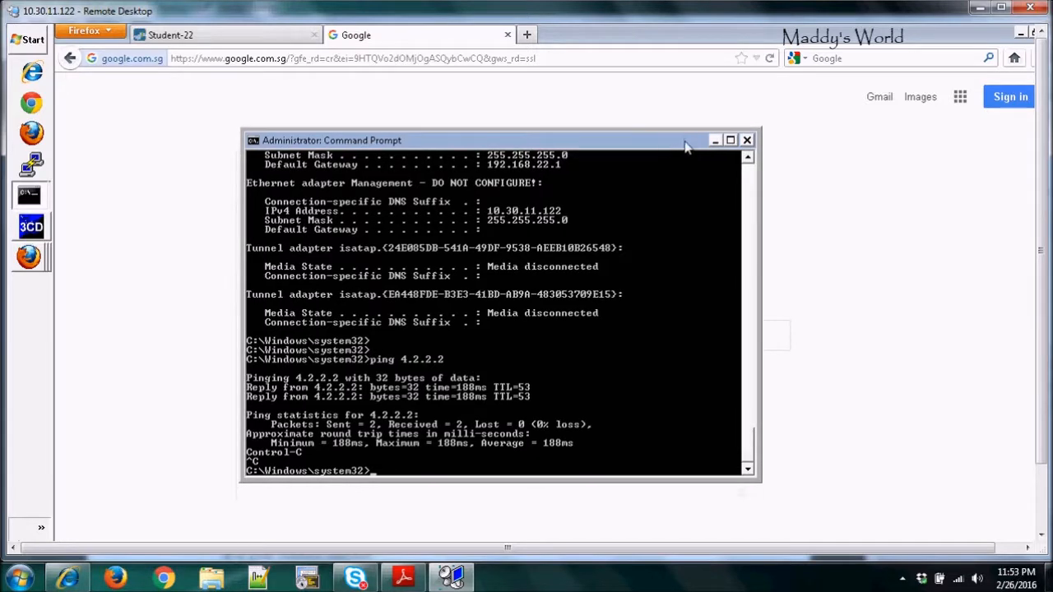
left_click(713, 146)
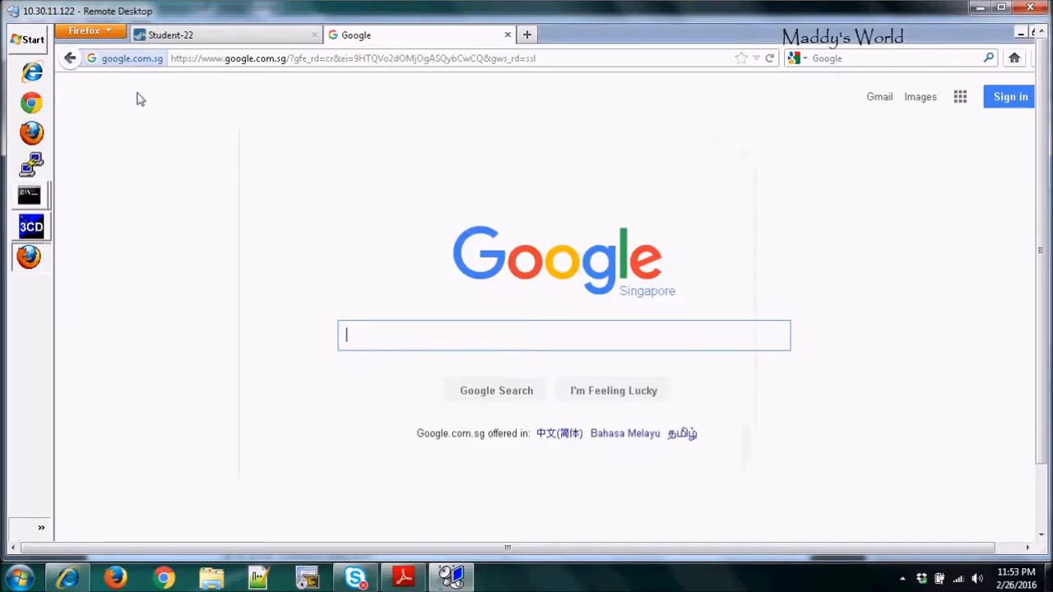
Return to the firewall's NAT policies in a full-screen remote session and start a new NAT rule named "service-ftp".
left_click(204, 39)
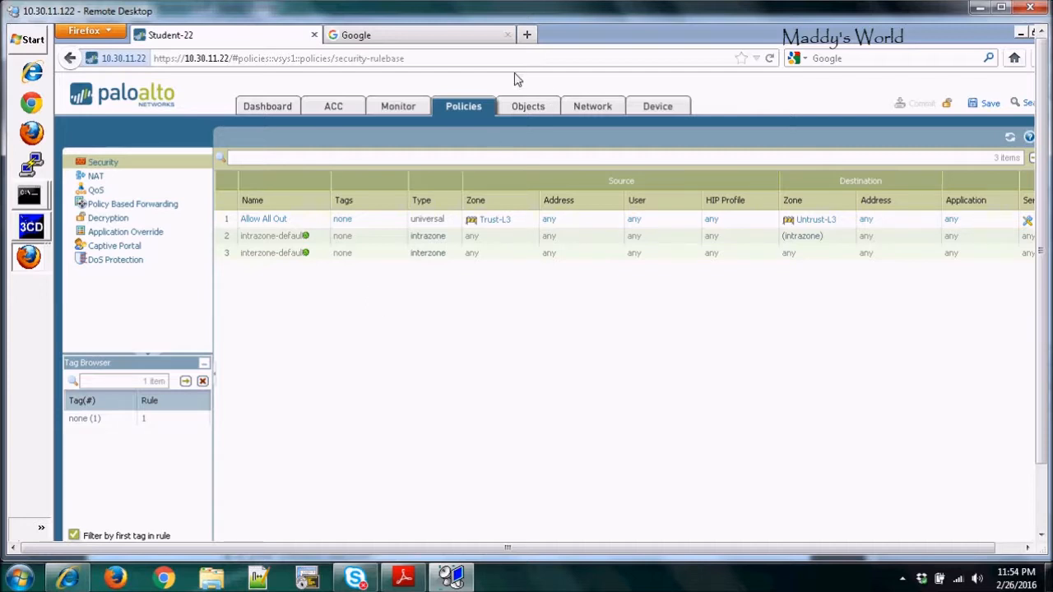
left_click(95, 177)
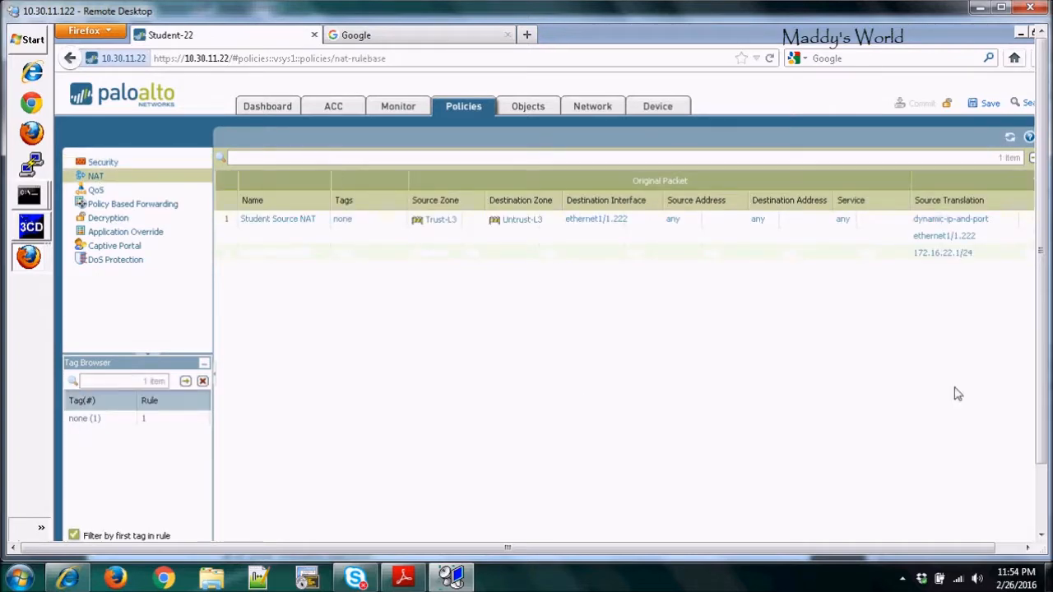
left_click(1000, 8)
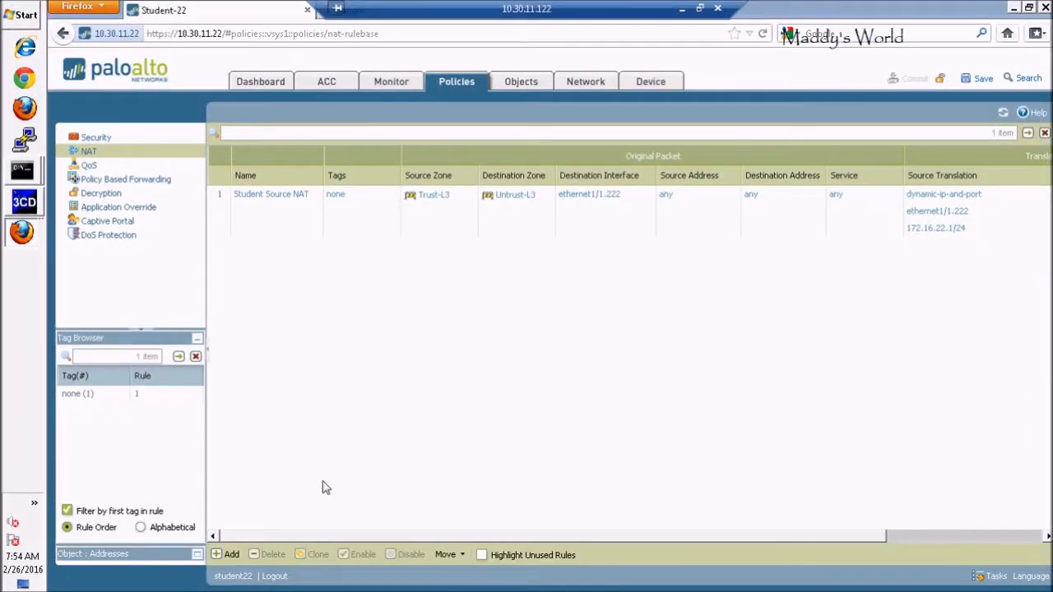
left_click(228, 555)
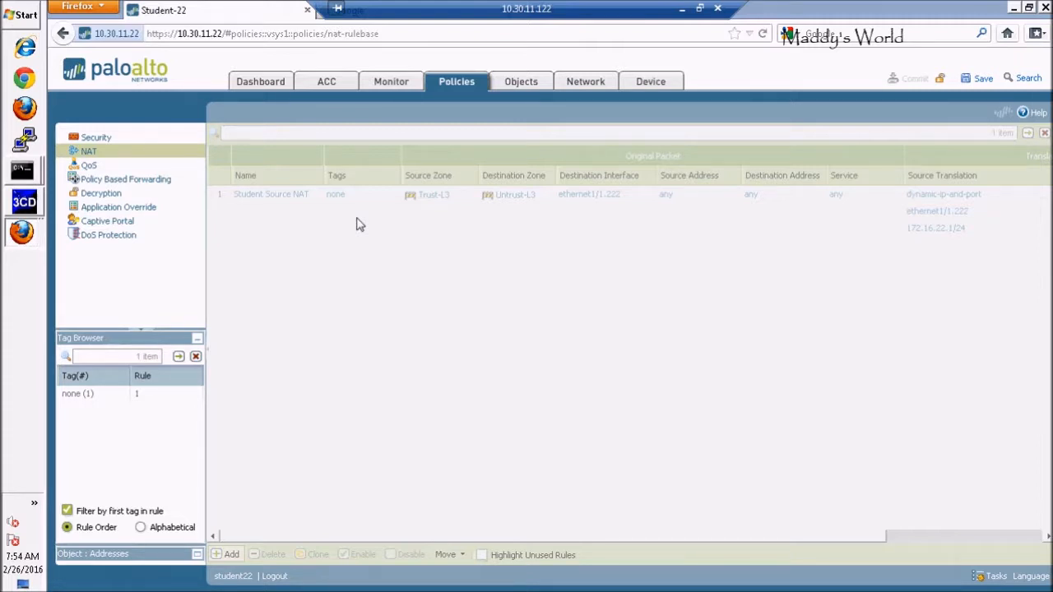
type("se")
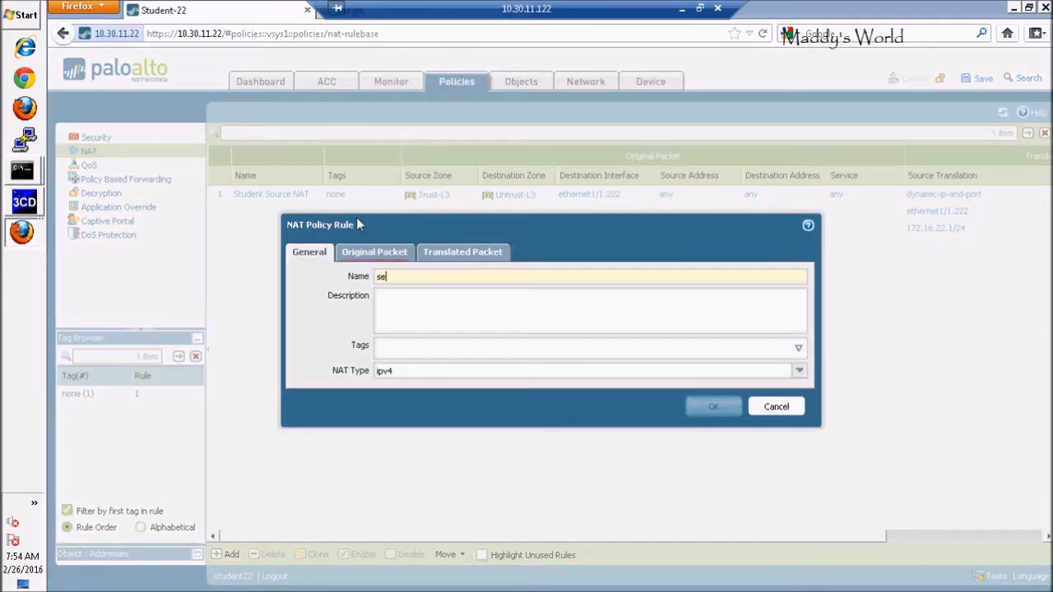
type("rvice-ftp")
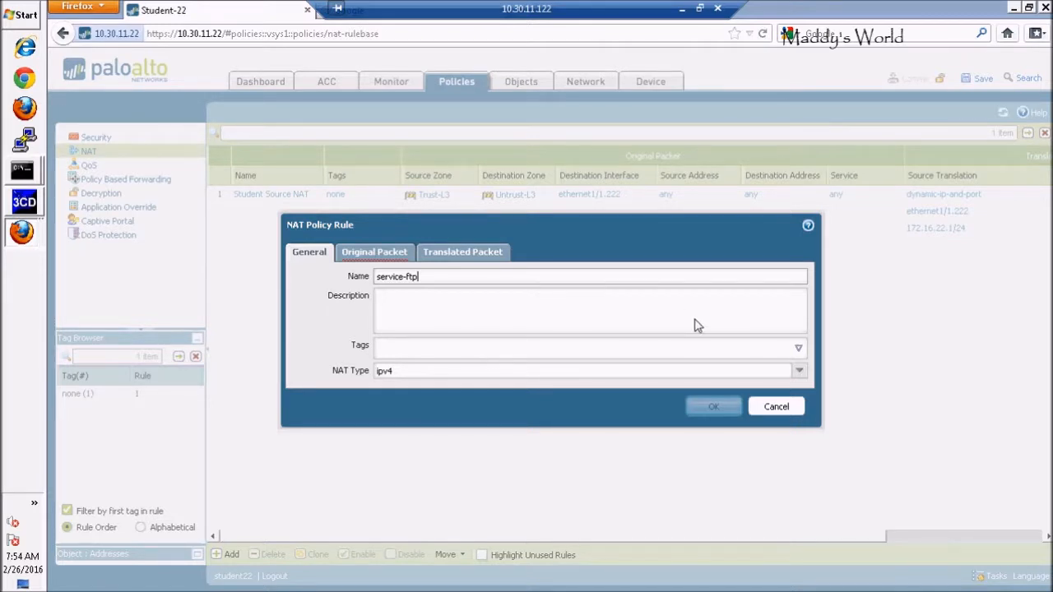
Discard the unfinished NAT rule and create a TCP service object named "service-ftp" with destination port 20-21.
left_click(777, 408)
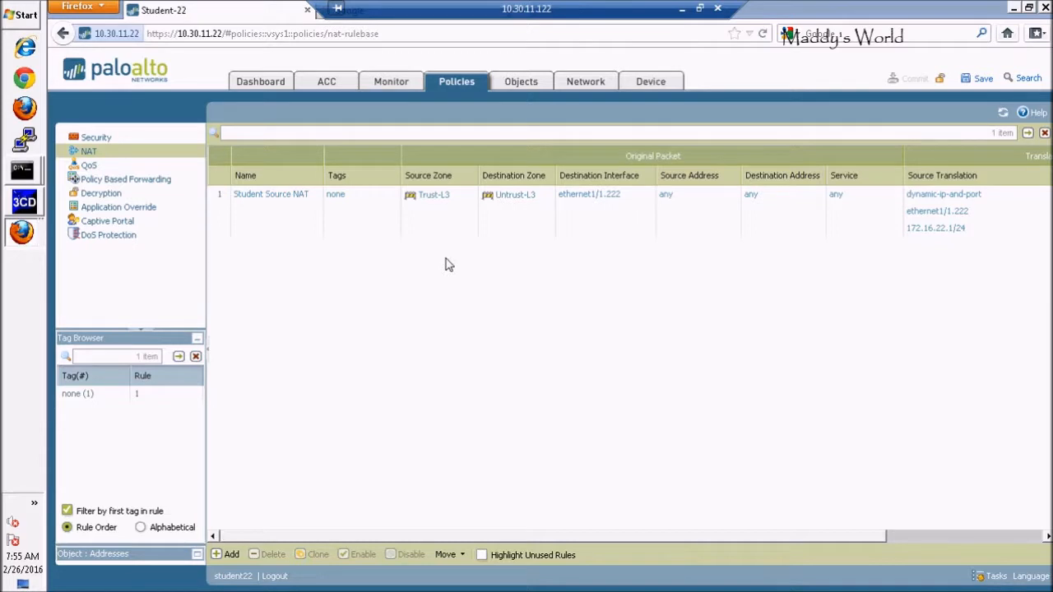
left_click(520, 81)
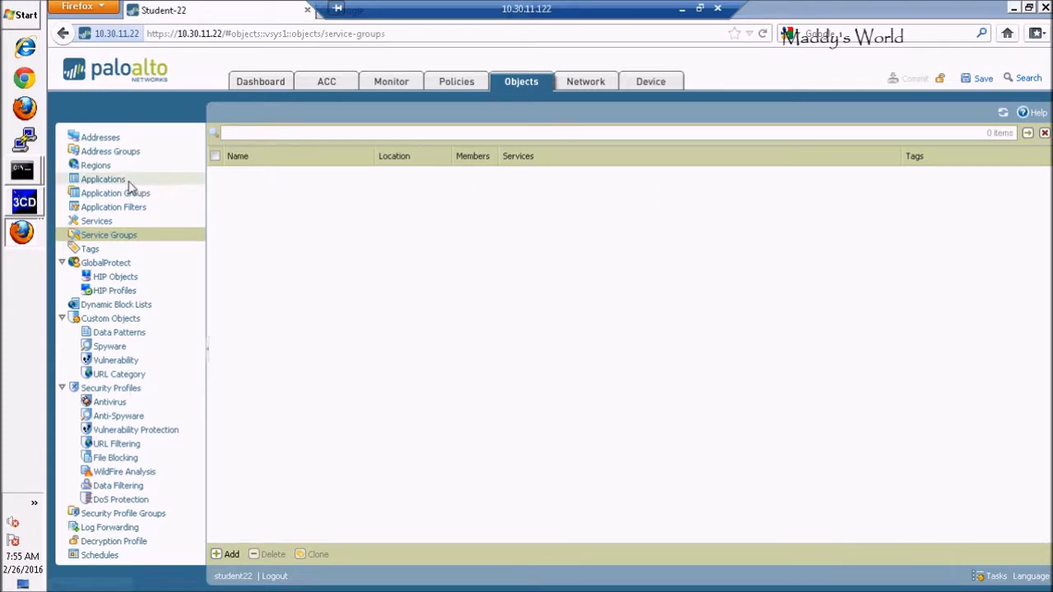
left_click(96, 222)
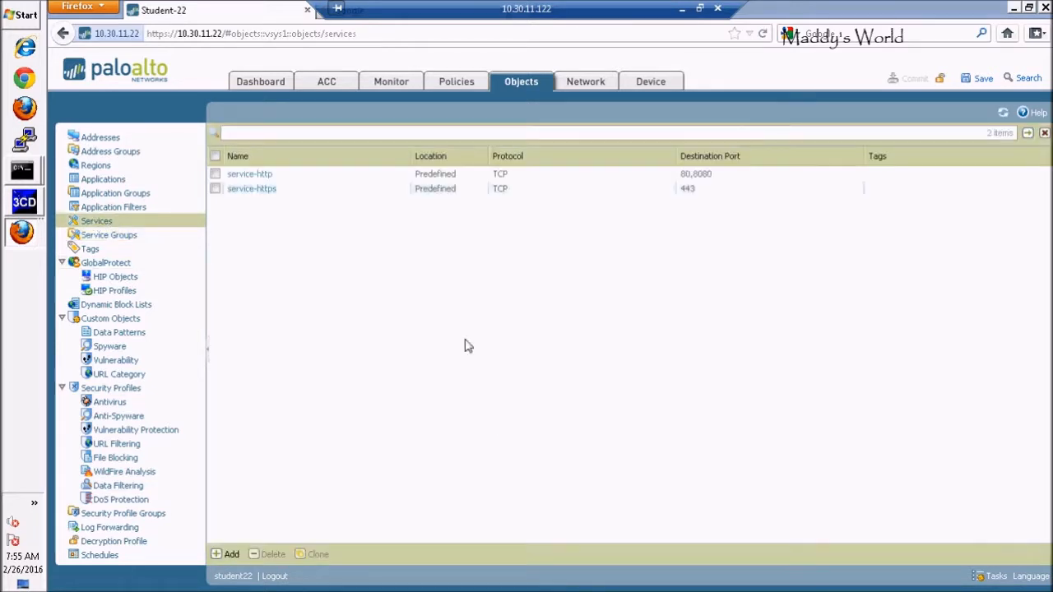
left_click(227, 556)
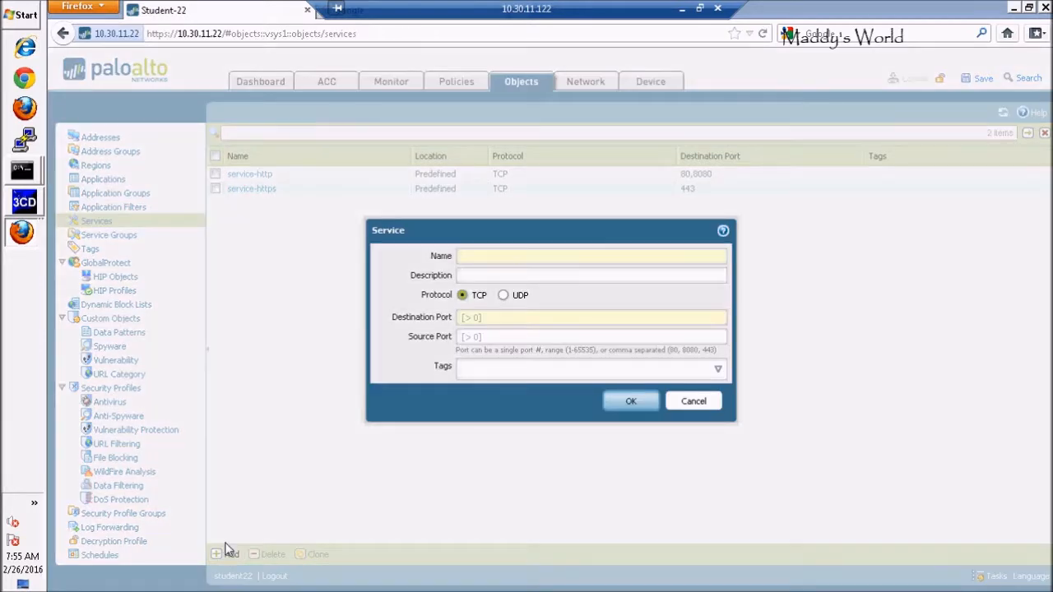
type("service-")
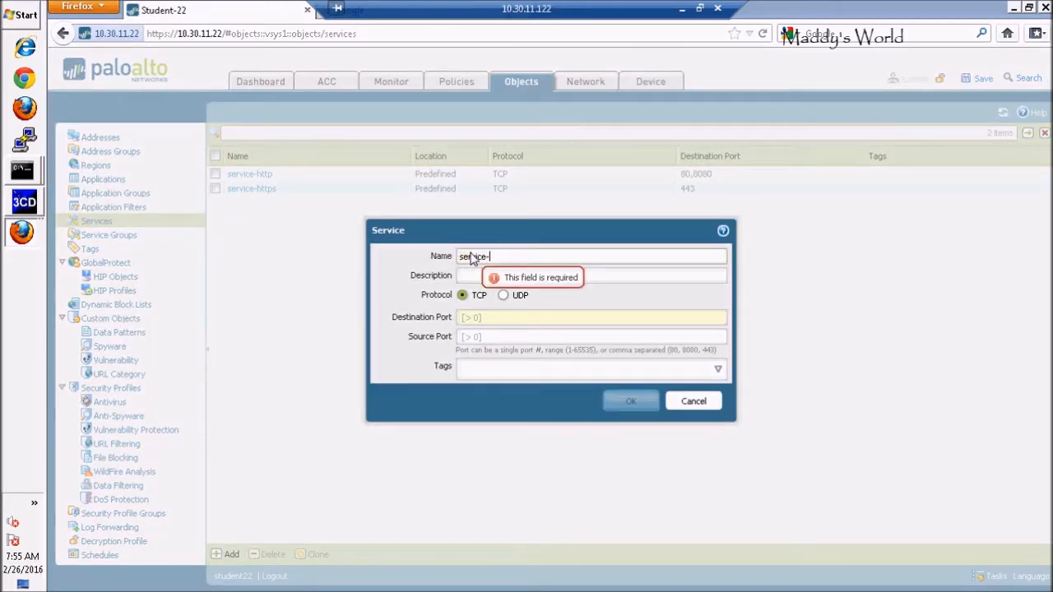
type("ftp")
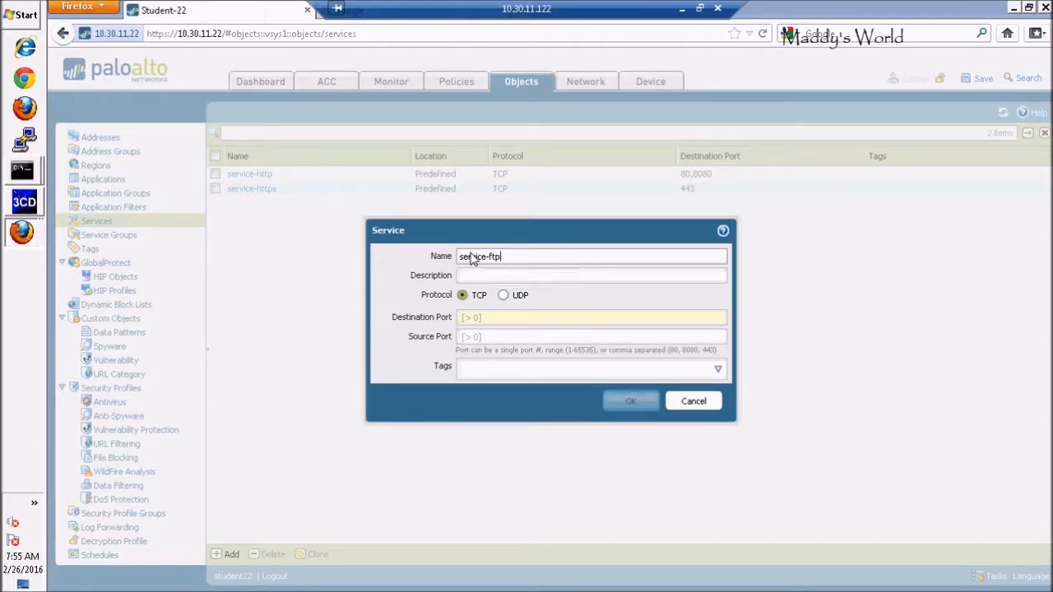
left_click(505, 318)
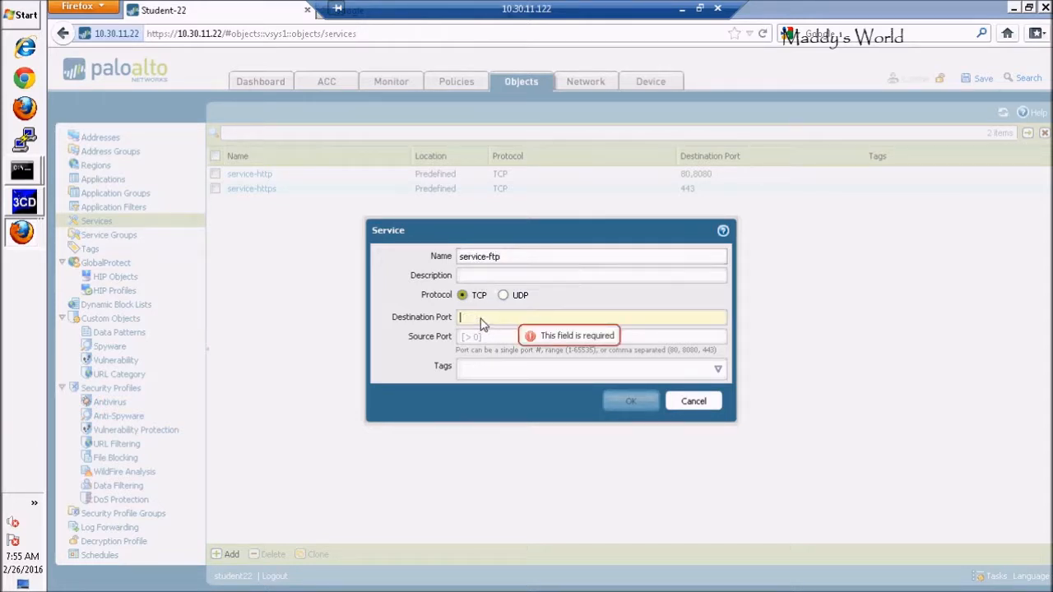
type("2")
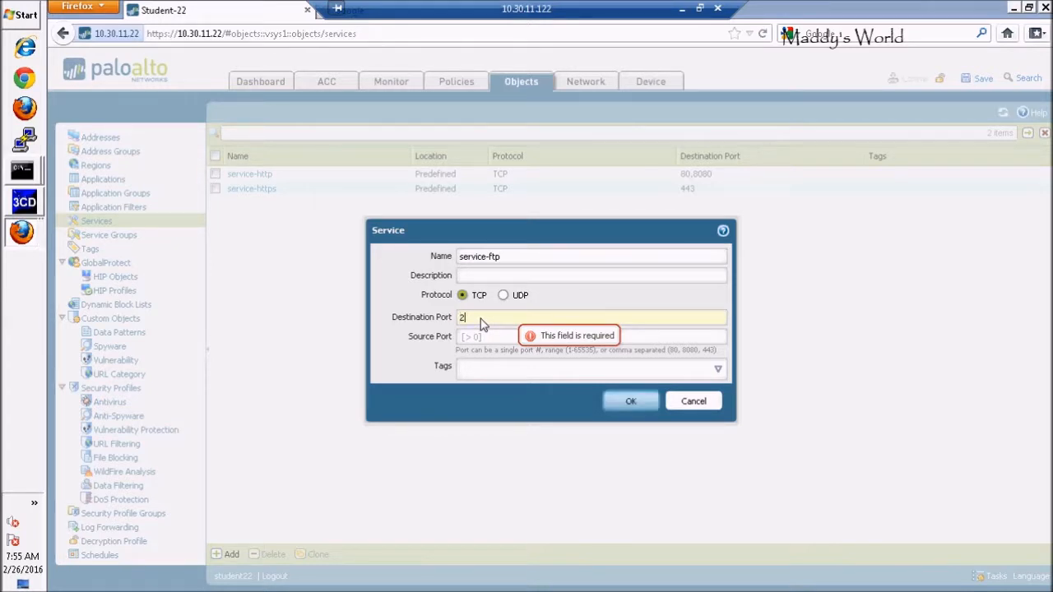
type("0-21")
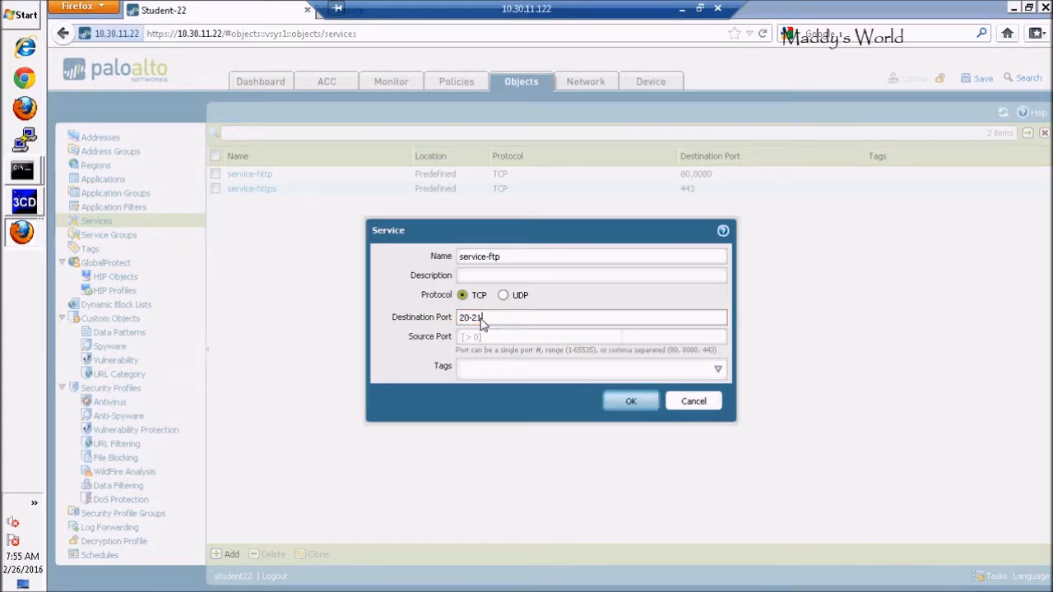
left_click(630, 400)
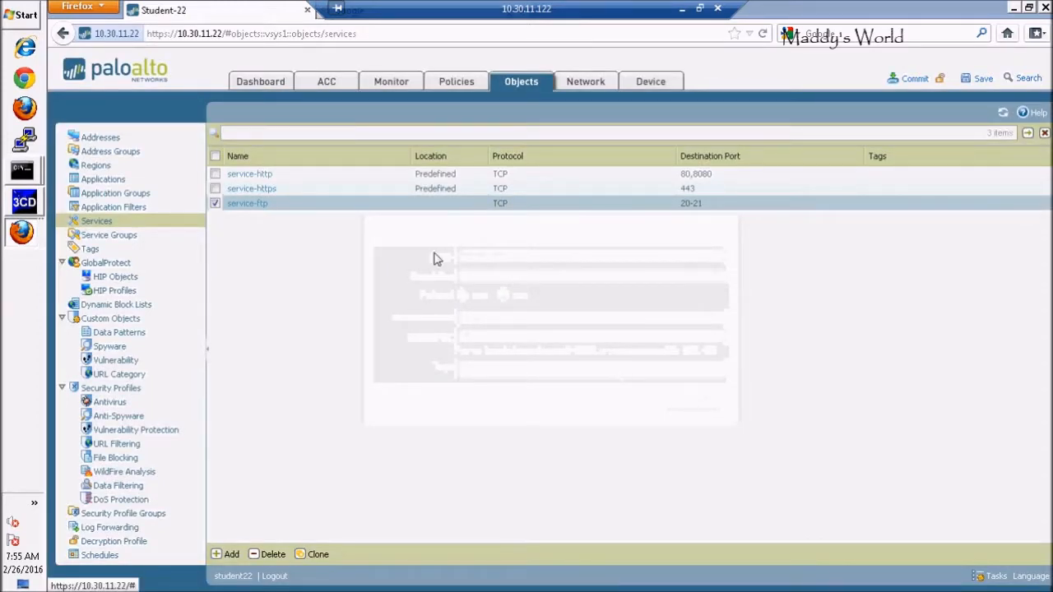
Return to the NAT policies and start a new rule named "Inbound-FTP-NAT".
left_click(458, 89)
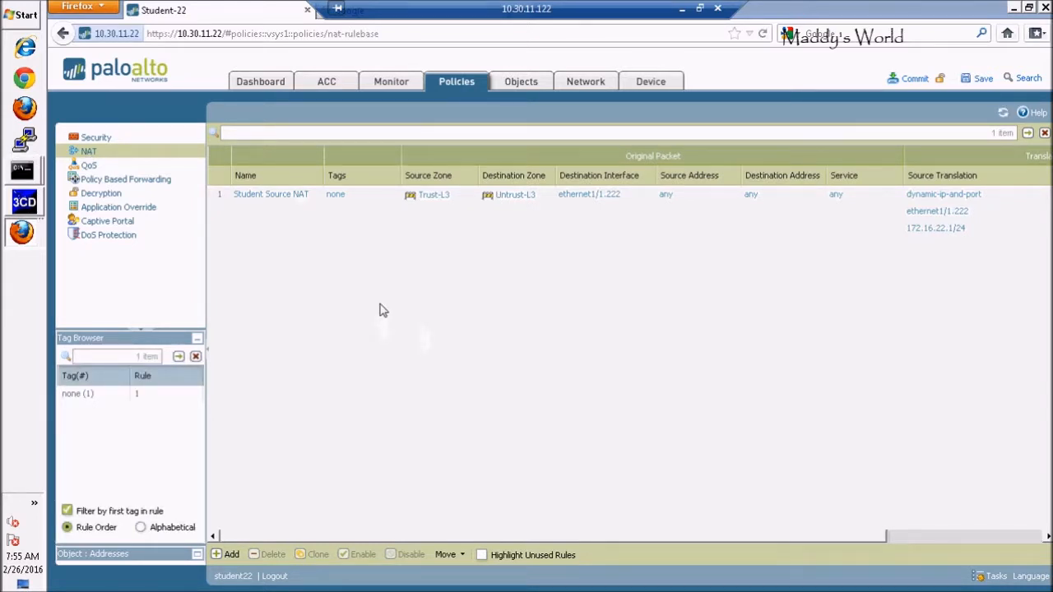
left_click(227, 556)
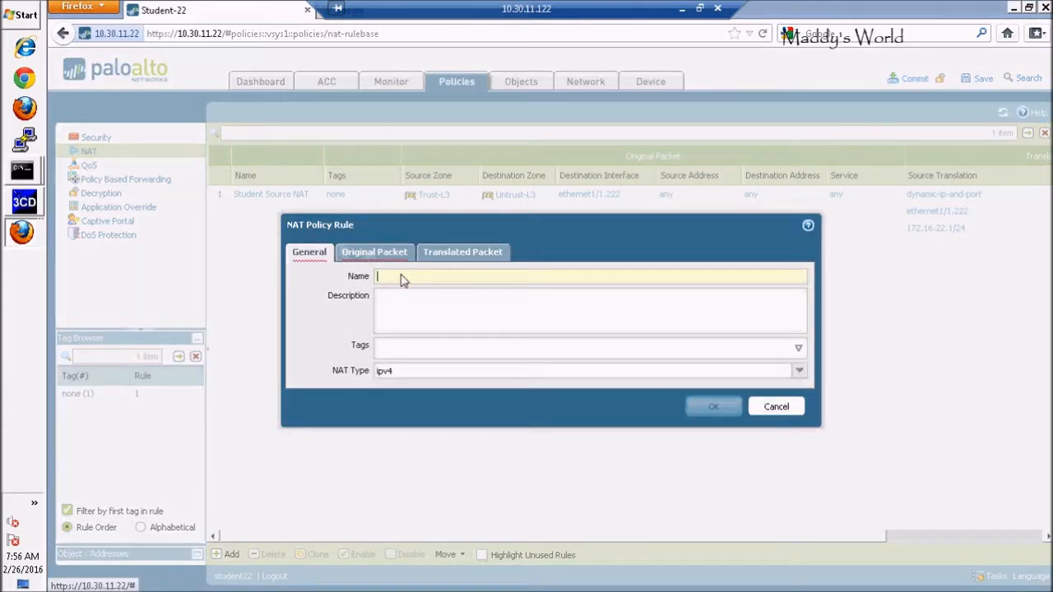
type("In")
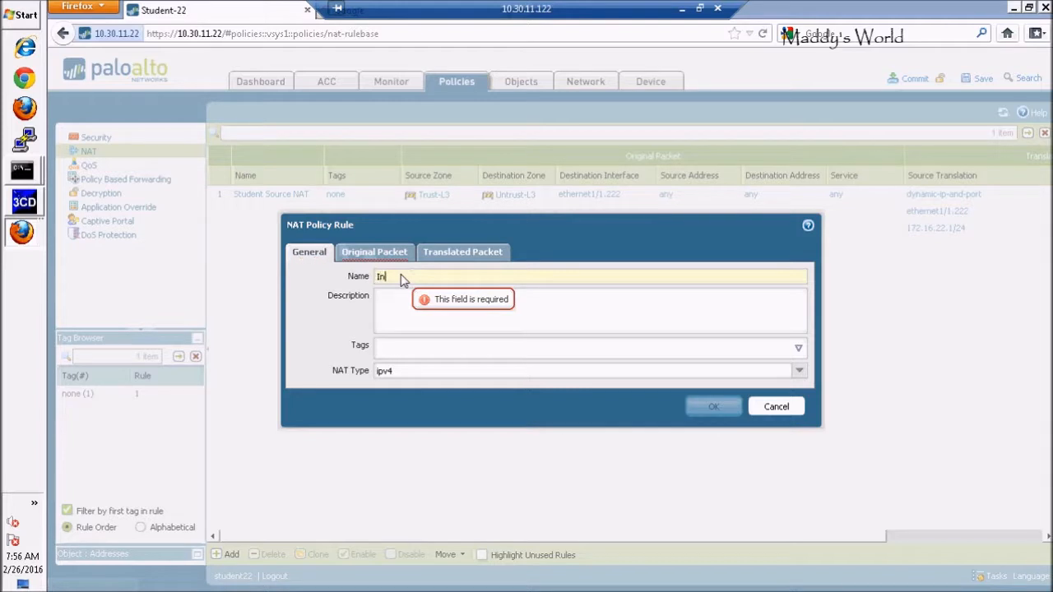
type("boun")
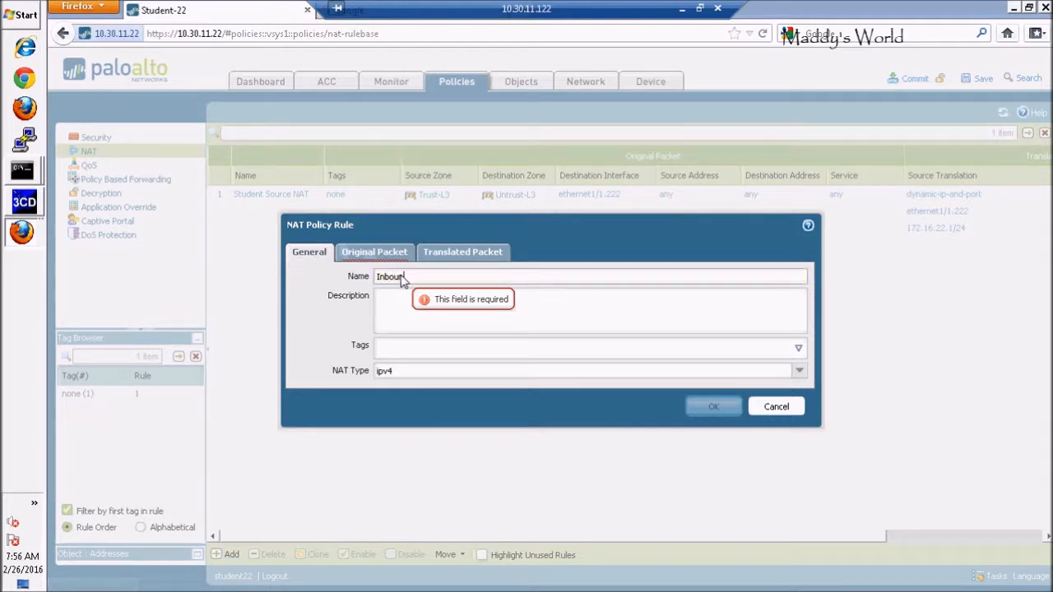
type("d-FT")
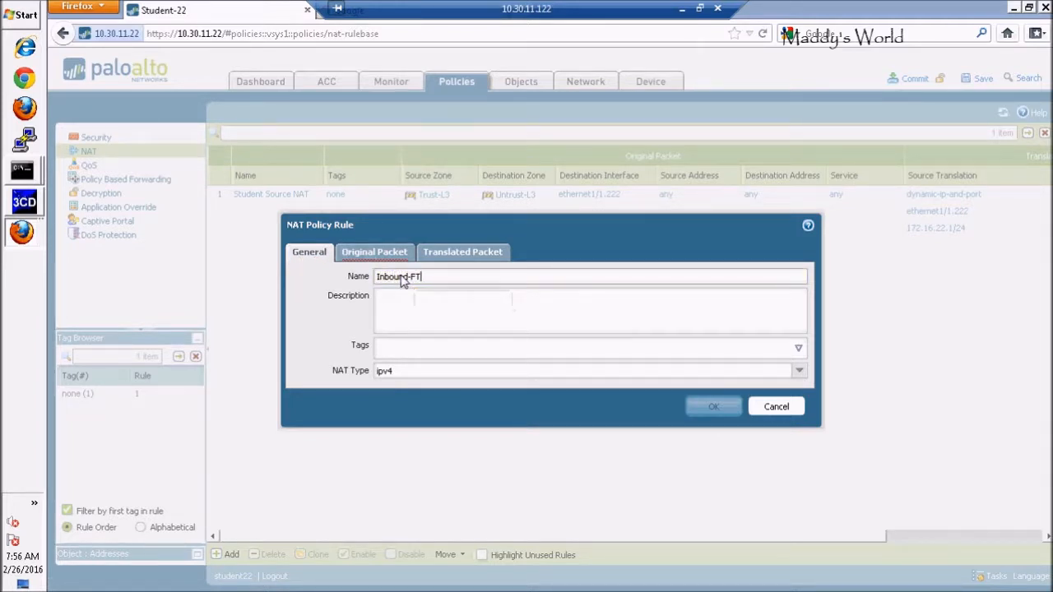
type("P-NAT")
Set both the source zone and the destination zone of the original packet to Untrust-L3, and minimize the remote session.
left_click(387, 259)
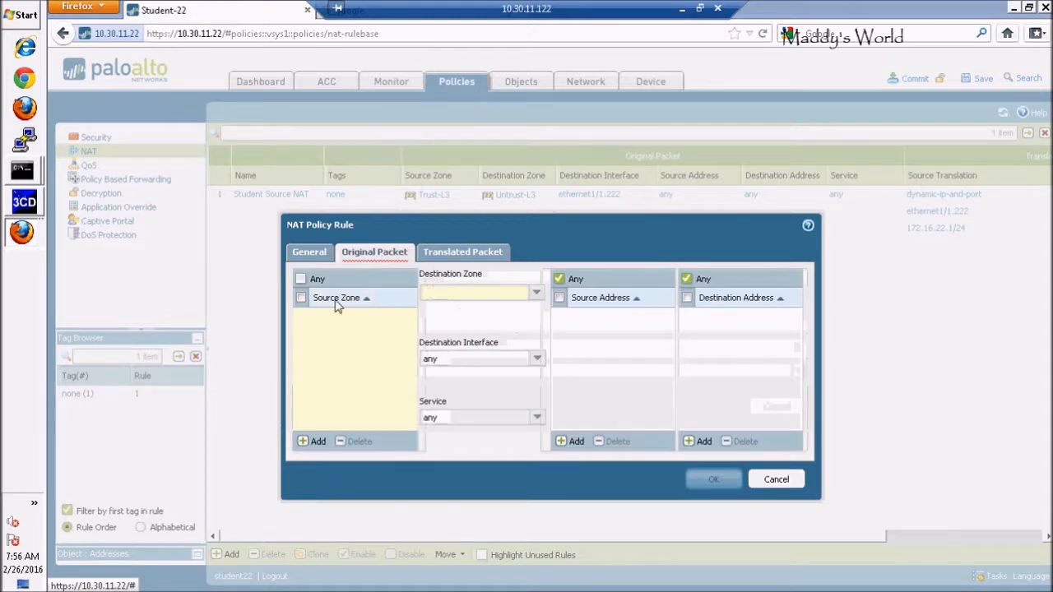
left_click(307, 447)
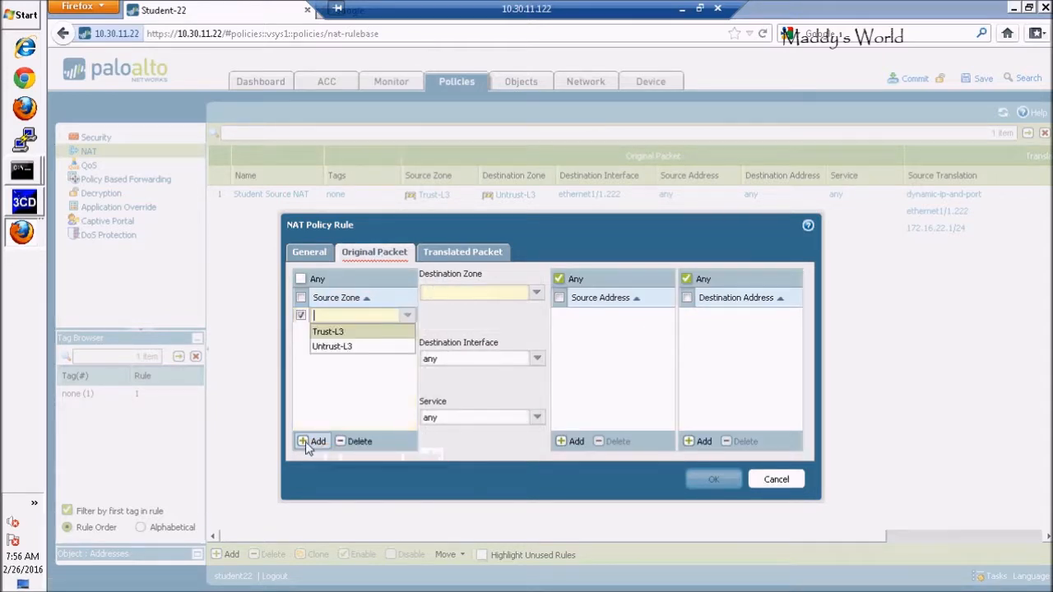
left_click(332, 347)
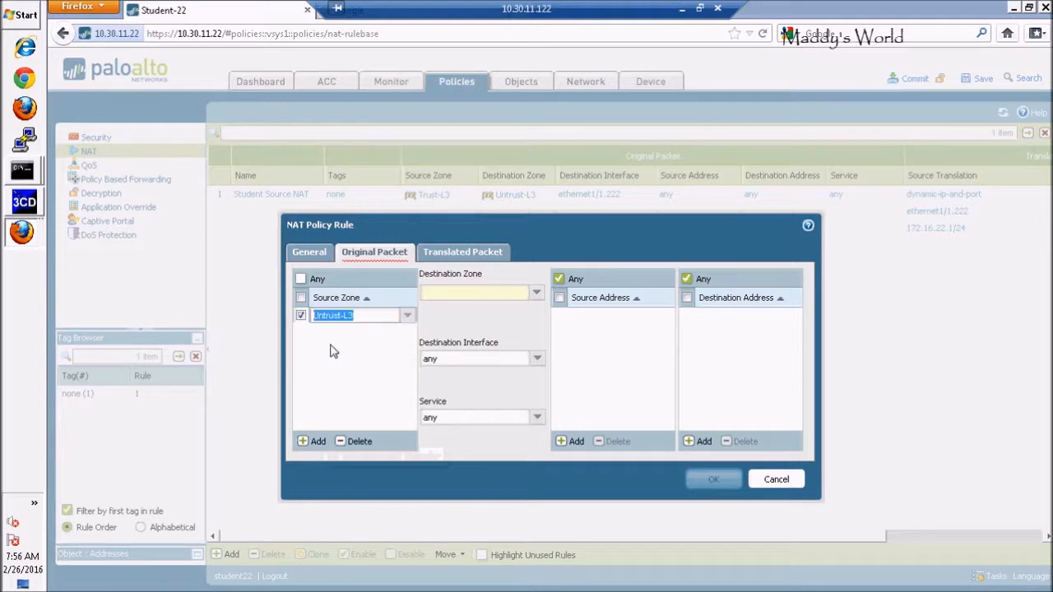
left_click(536, 292)
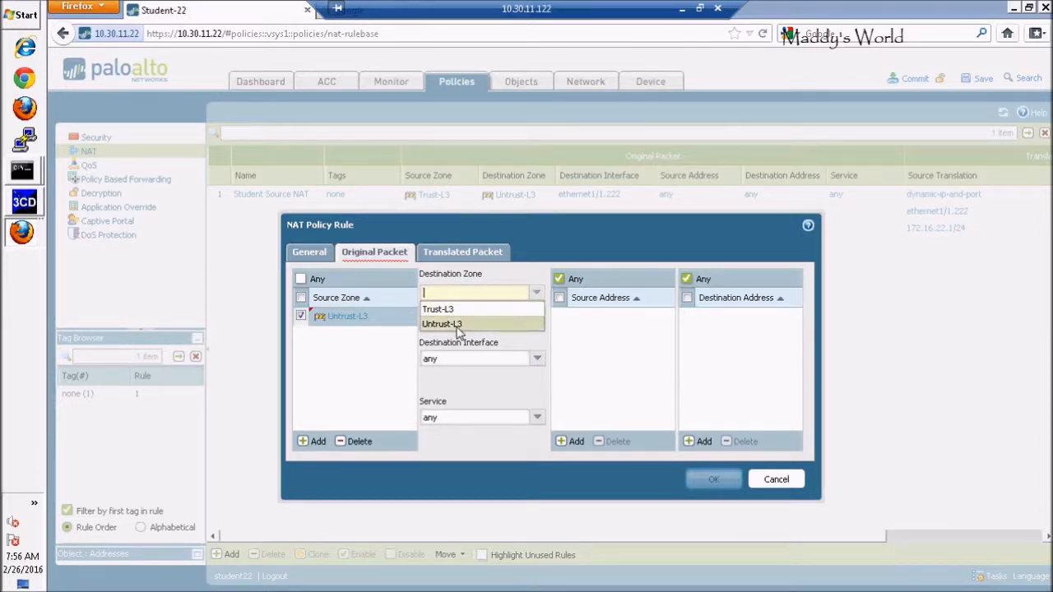
left_click(458, 324)
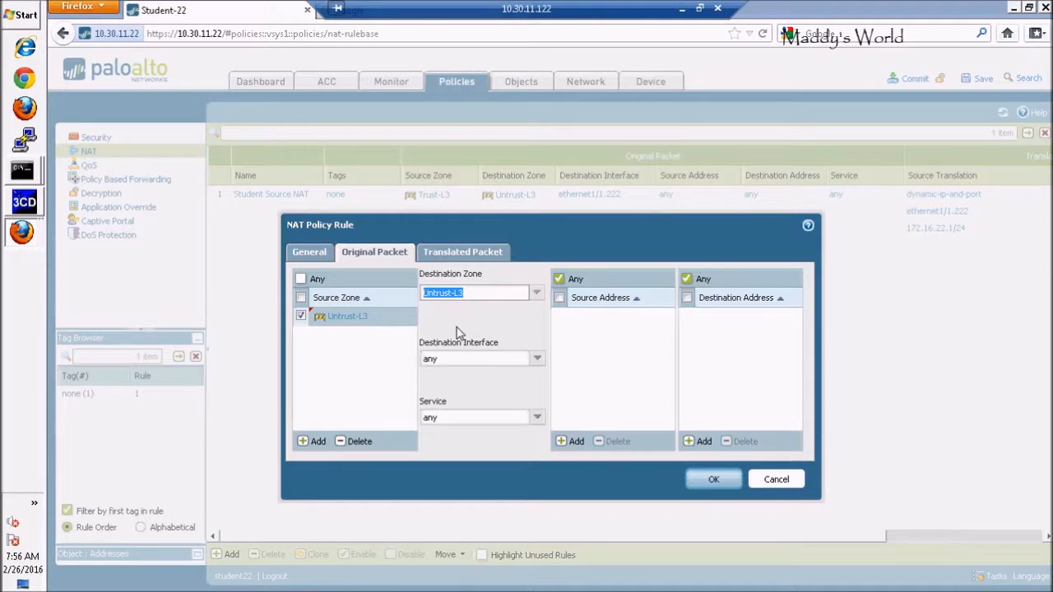
left_click(681, 11)
Set the original packet's service to service-ftp and add 172.16.22.1 as its destination address.
left_click(537, 418)
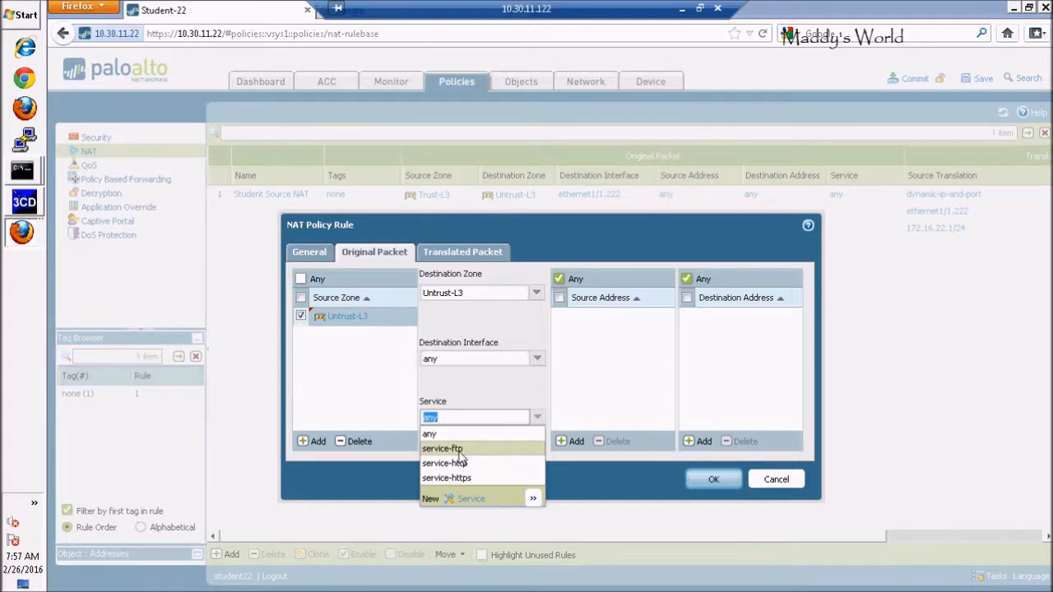
left_click(459, 451)
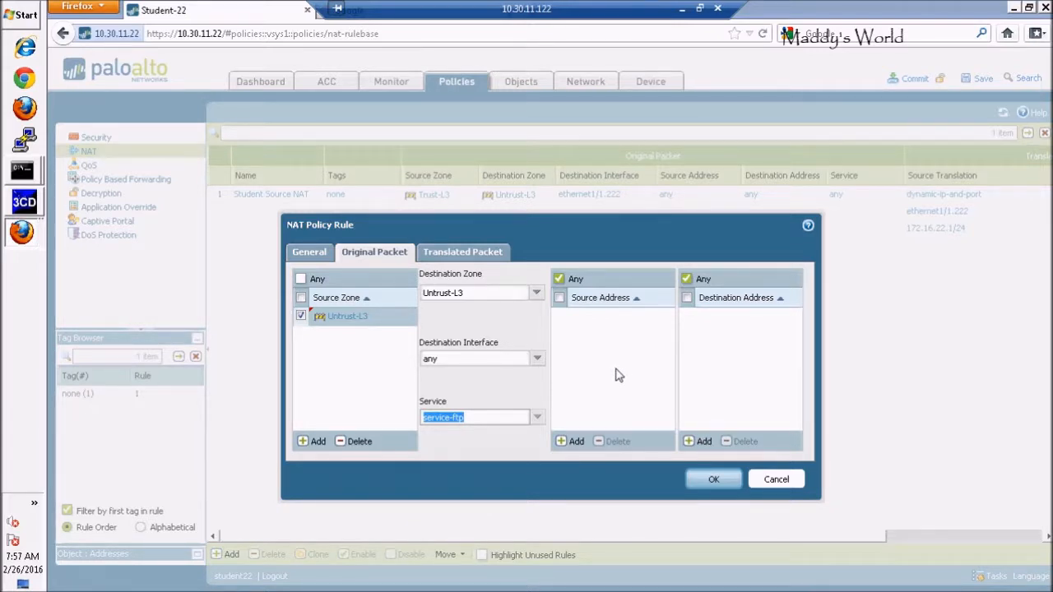
left_click(728, 383)
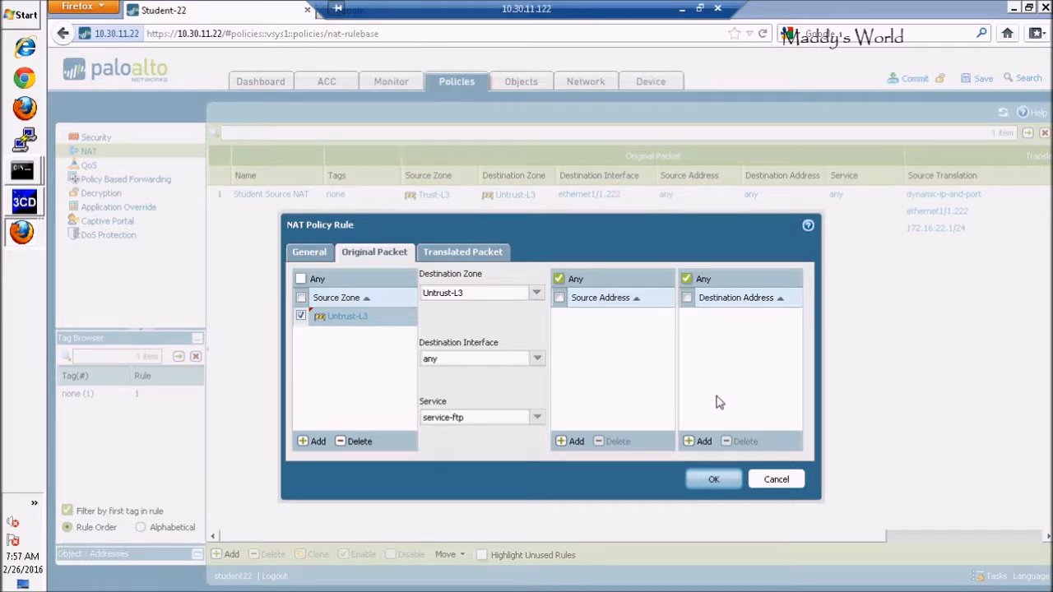
left_click(698, 443)
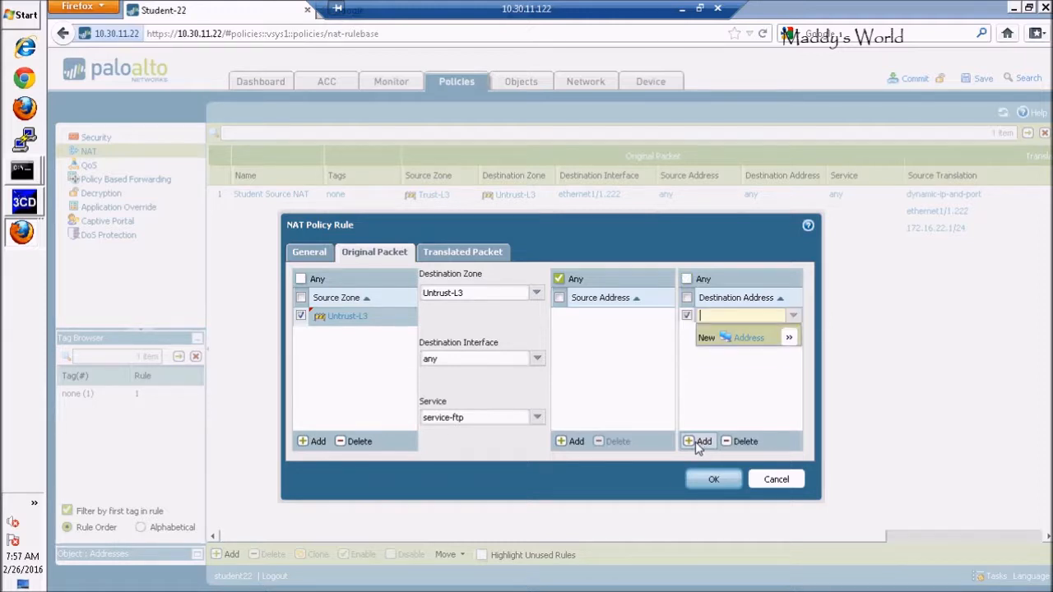
type("172.16.")
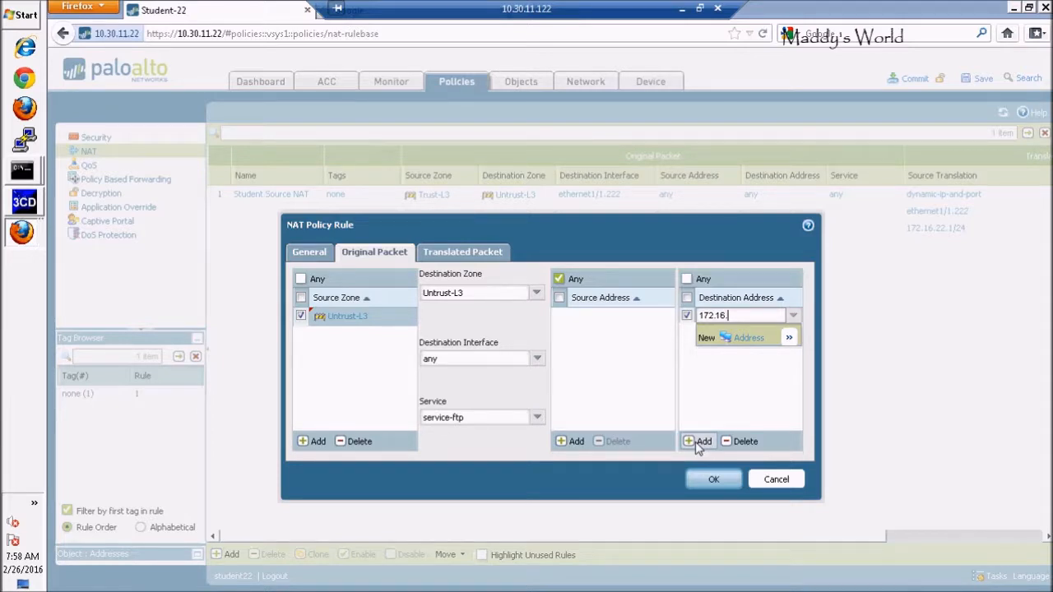
type("22.1")
key("Return")
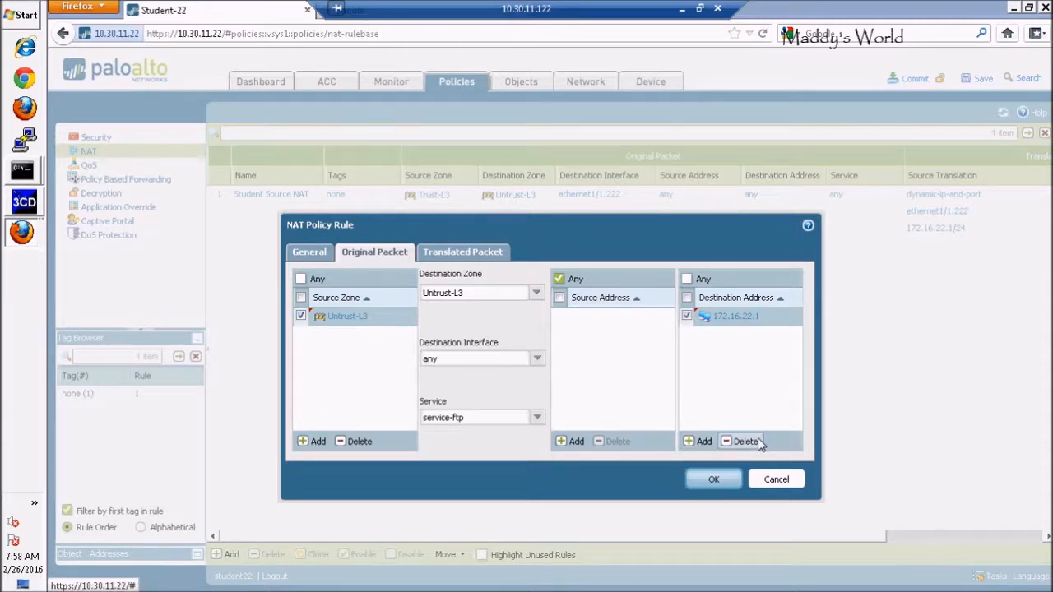
Enable destination address translation for the rule with the translated address 192.168.22.55.
left_click(457, 259)
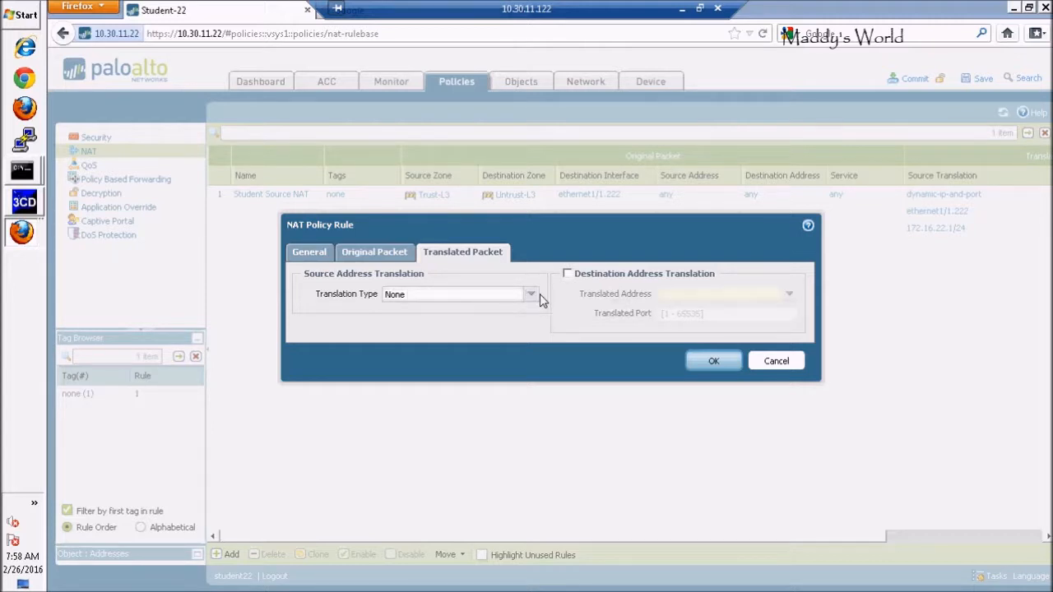
left_click(568, 276)
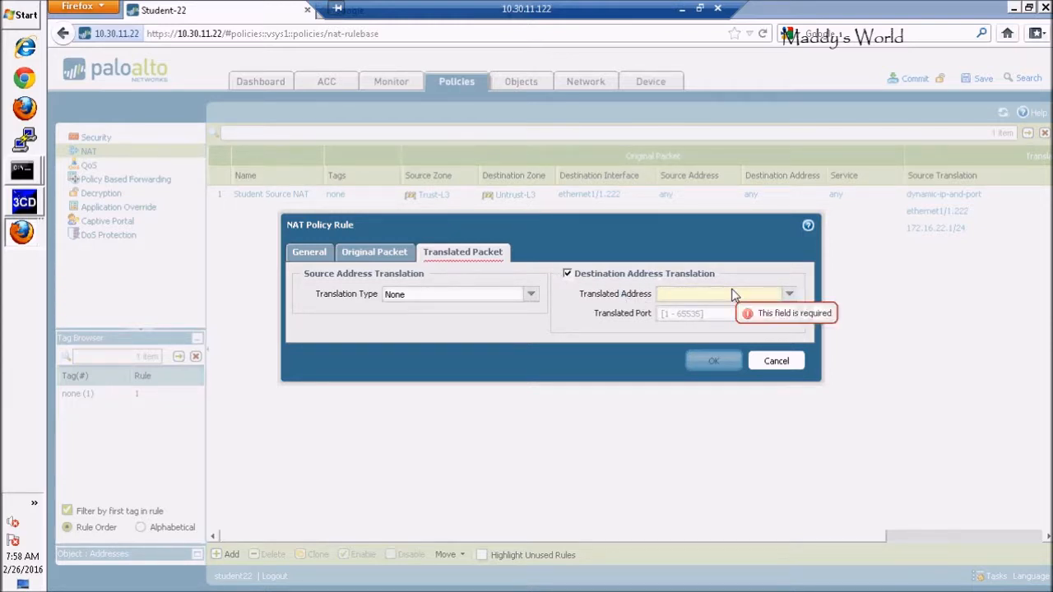
left_click(701, 303)
type("192")
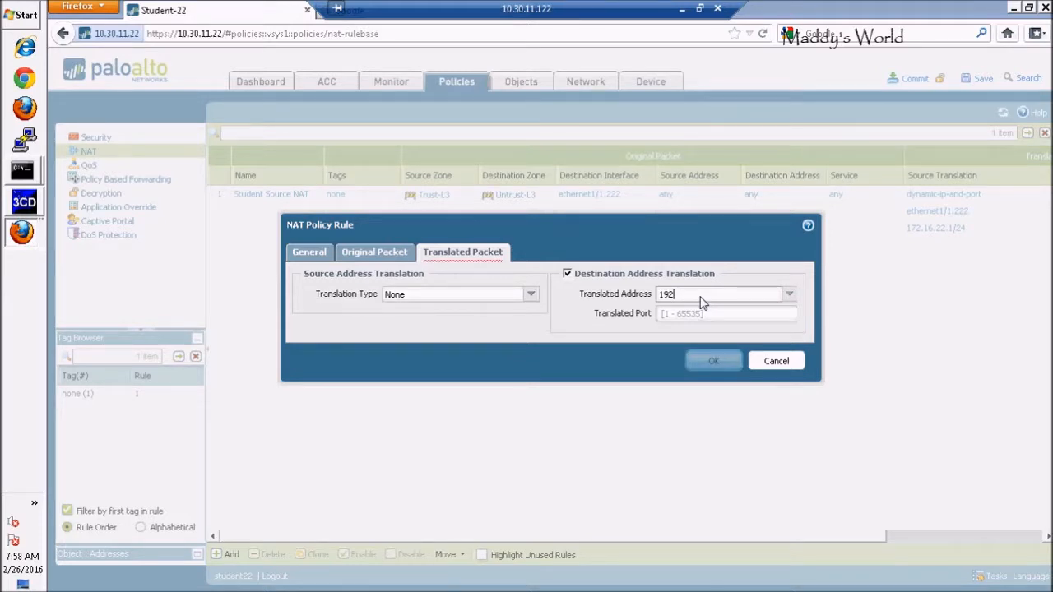
type(".")
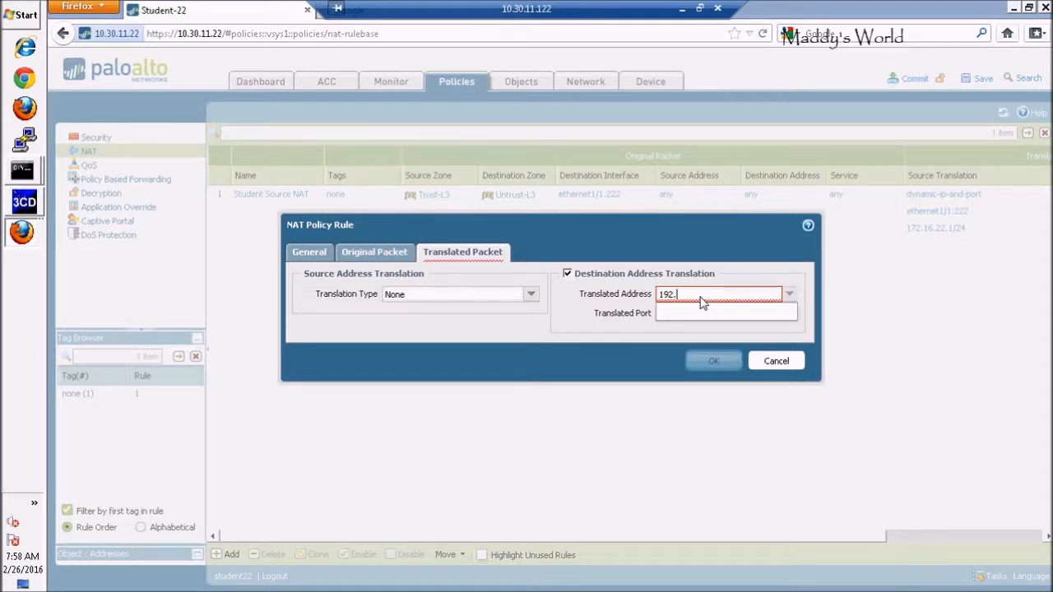
type("168.22.55")
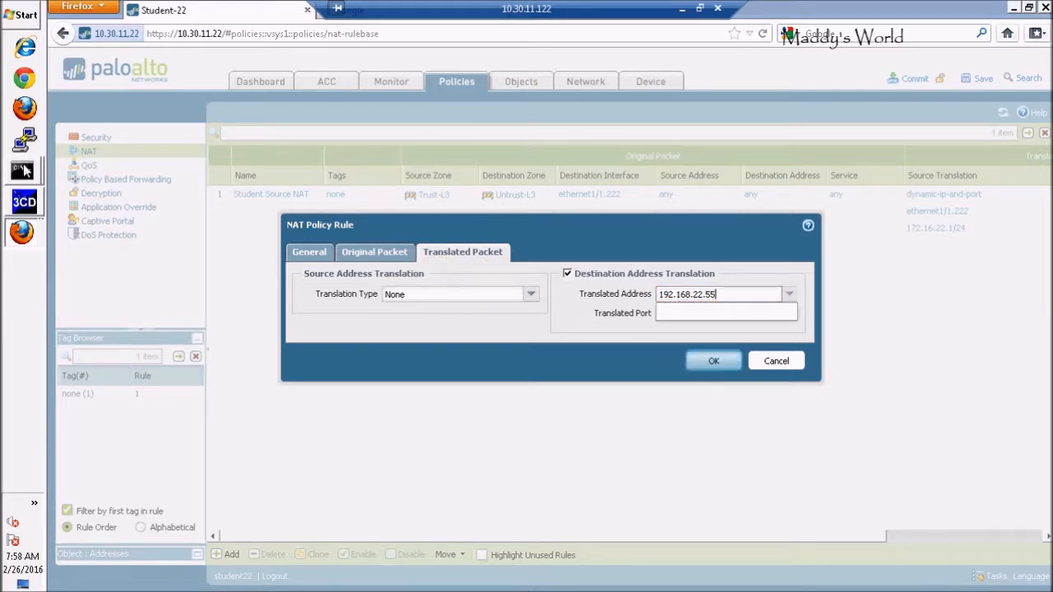
Check the Trust-L3 adapter's IPv4 address in the open Command Prompt output, and minimize that window.
mouse_move(25, 170)
left_click(136, 164)
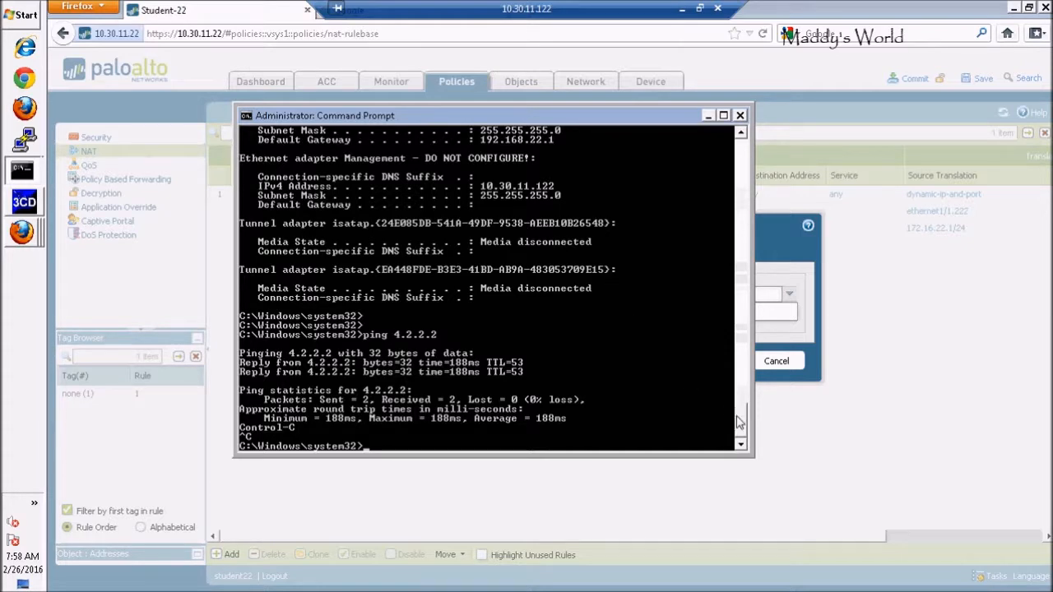
left_click_drag(737, 421, 737, 409)
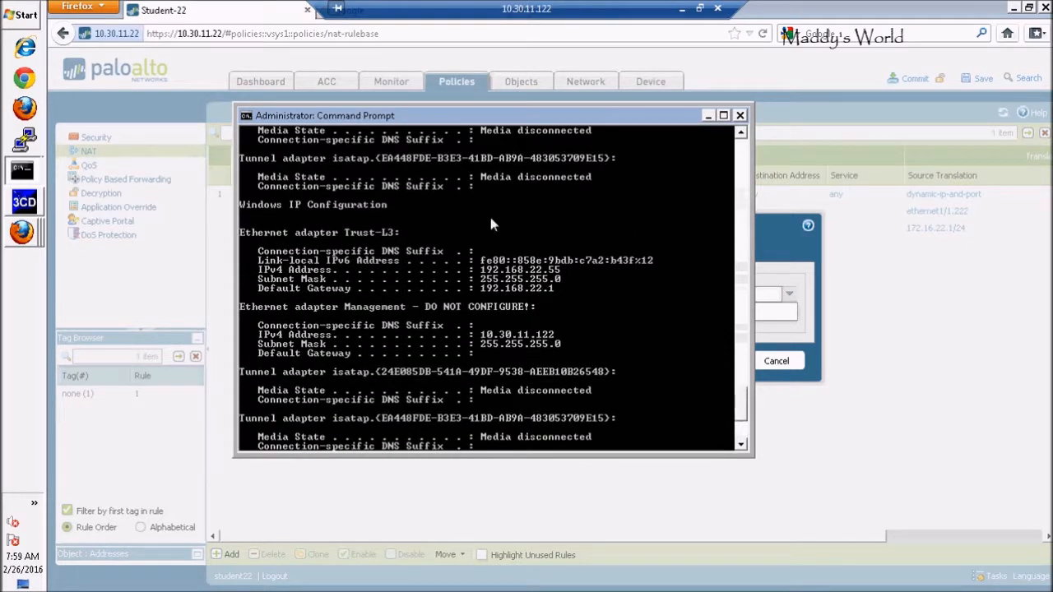
left_click(711, 121)
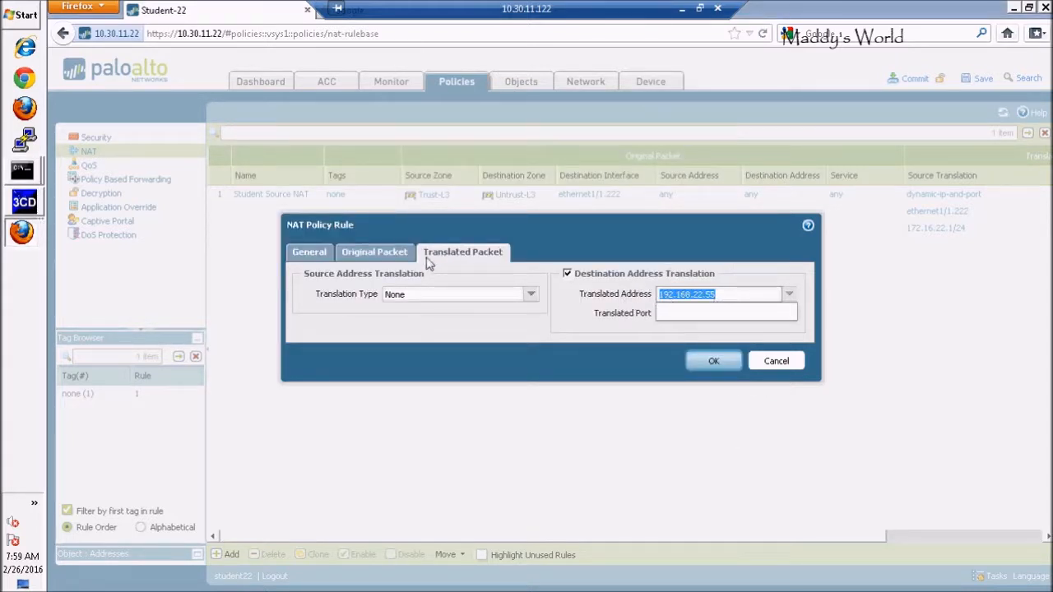
Review the original and translated packet settings of the inbound FTP NAT rule, and save the rule.
left_click(372, 255)
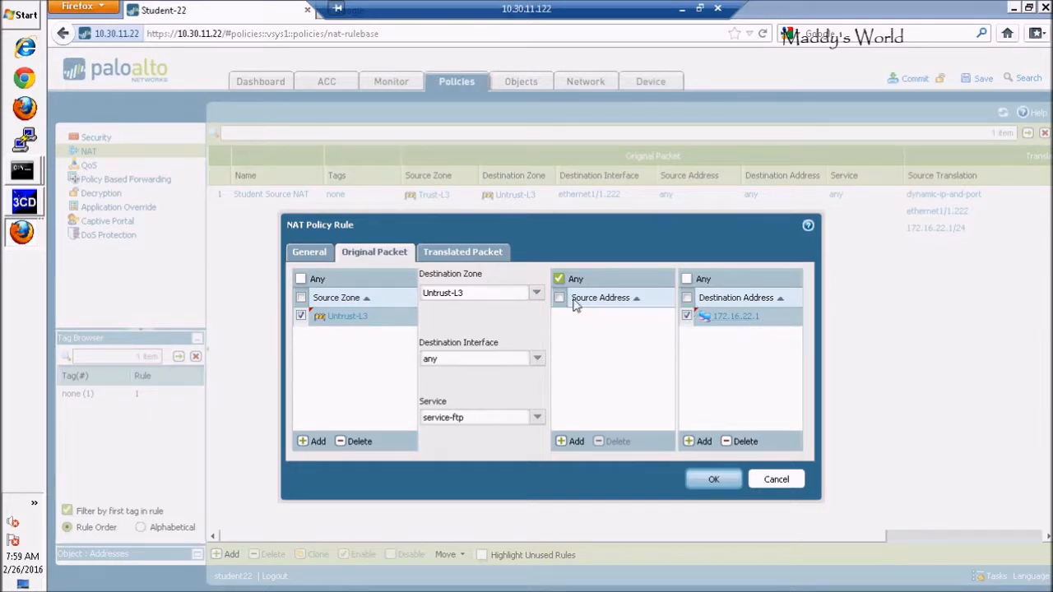
left_click(464, 254)
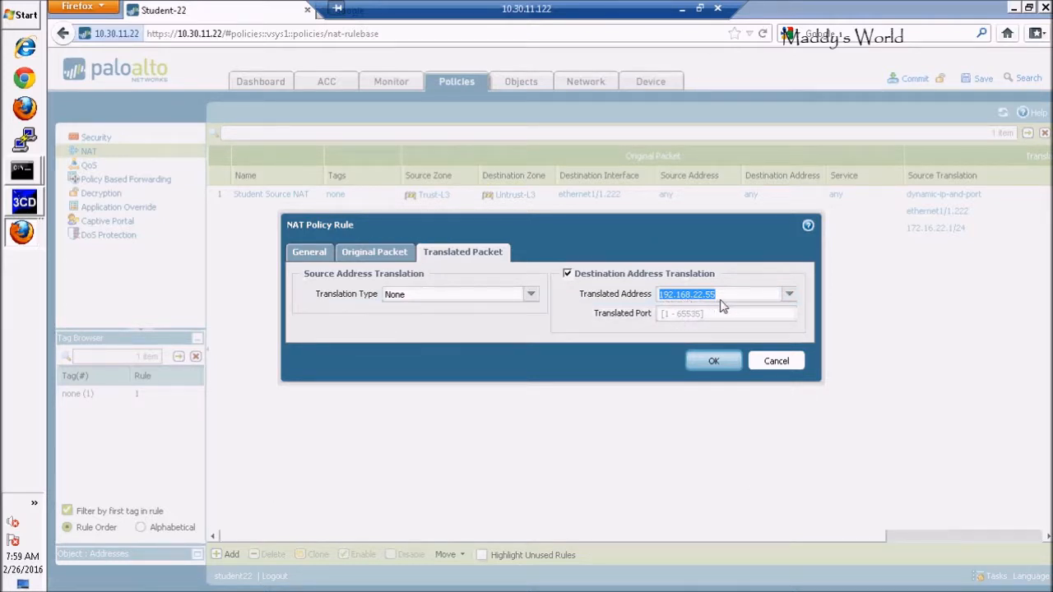
left_click(716, 361)
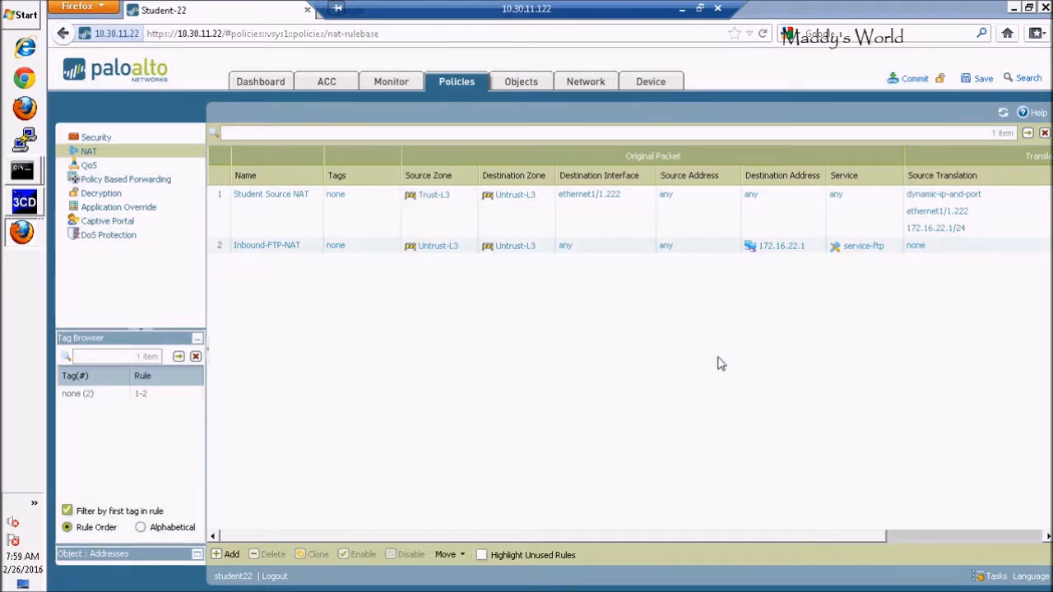
left_click_drag(745, 538, 679, 530)
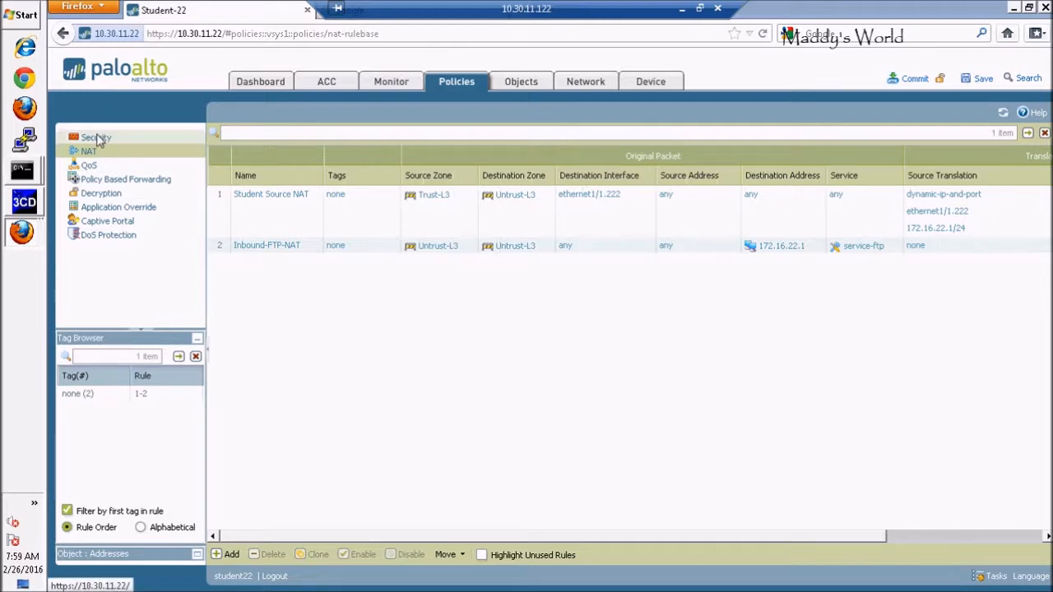
Start a new security policy rule named Inbound-FTP-Policy.
left_click(96, 138)
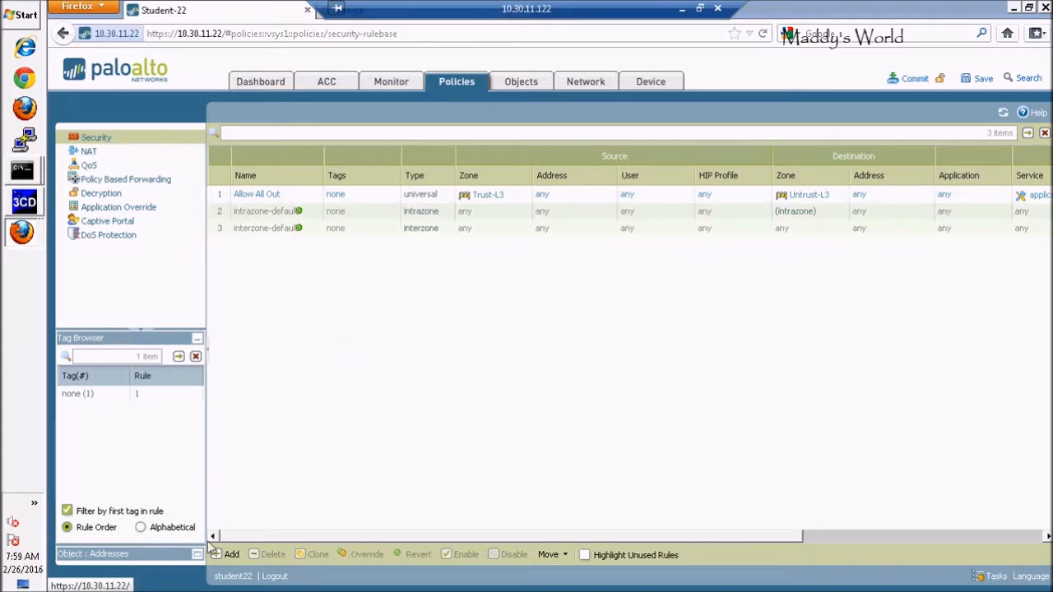
left_click(231, 555)
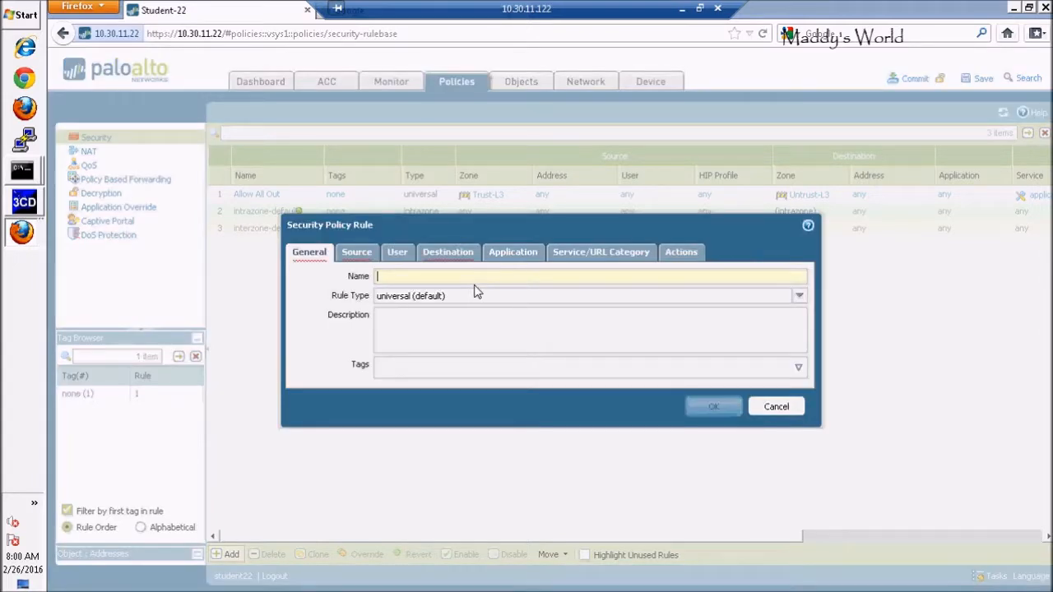
type("Inbou")
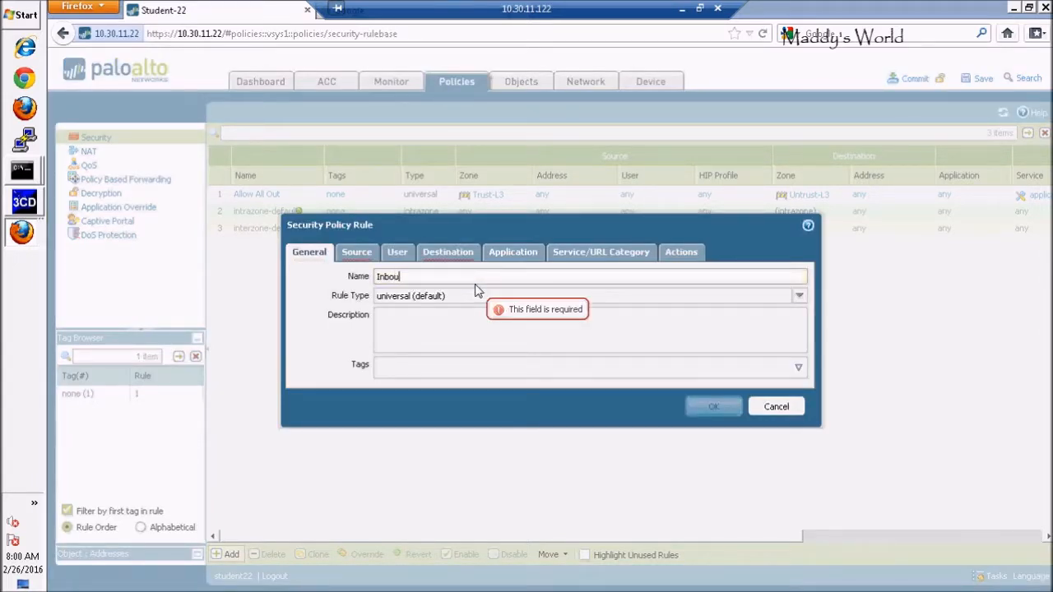
type("nd-FTP")
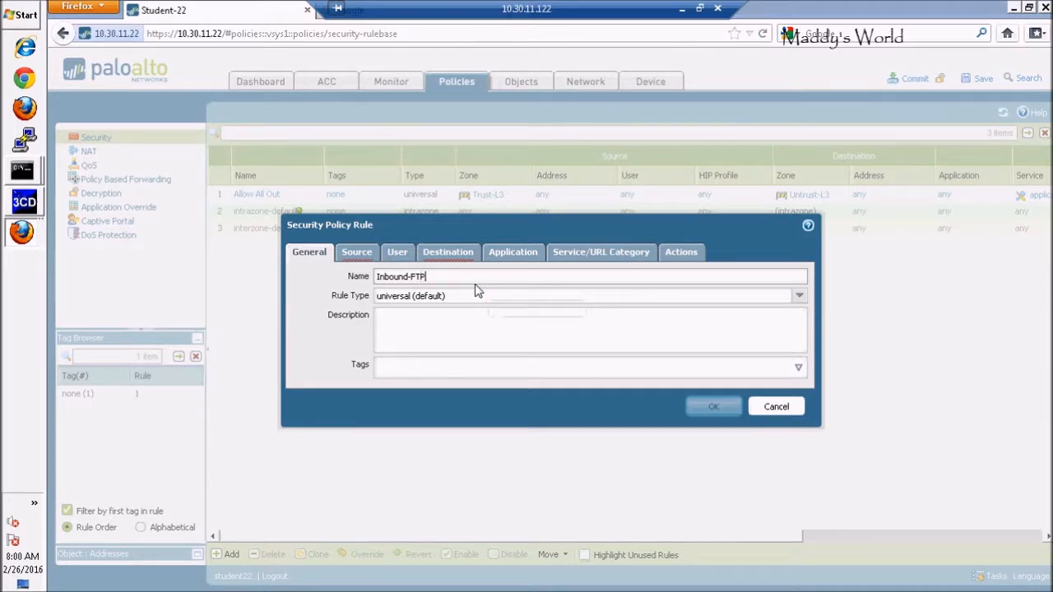
type("-Policy")
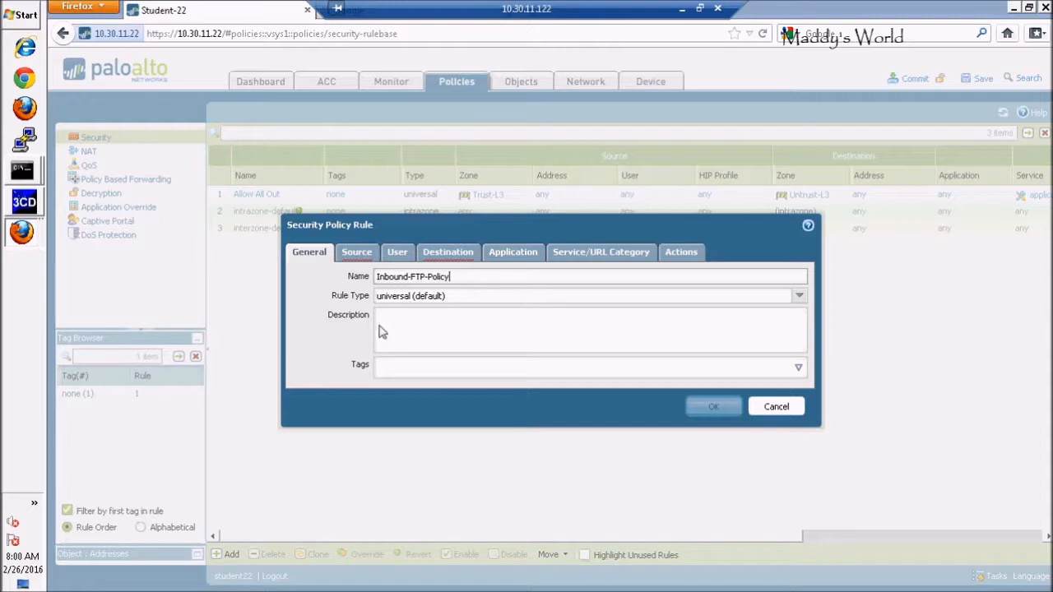
Set the security rule's source zone to Untrust-L3 and its destination zone to Trust-L3.
left_click(364, 252)
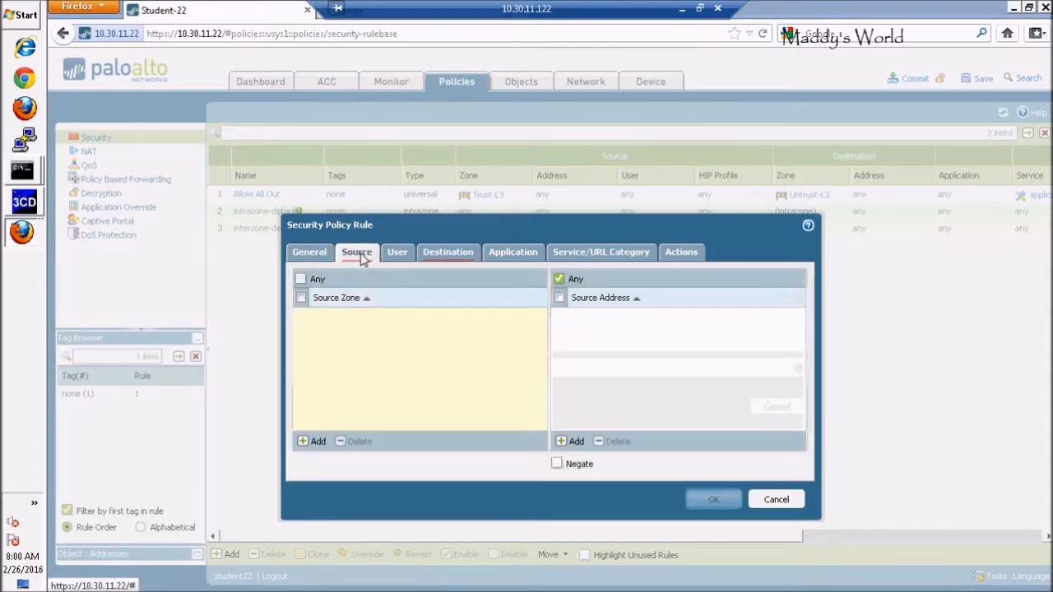
left_click(303, 441)
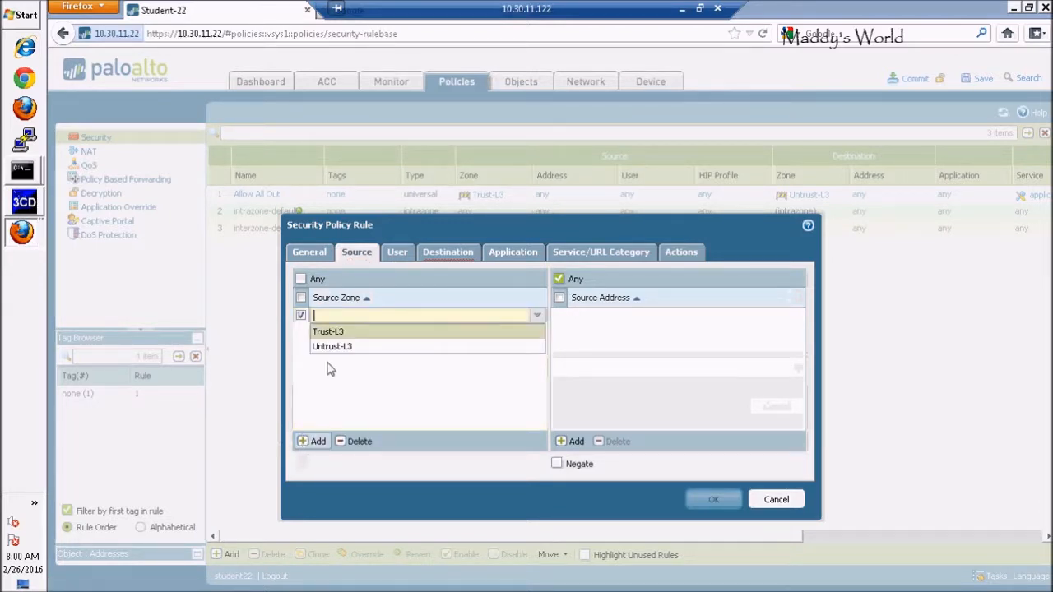
left_click(339, 349)
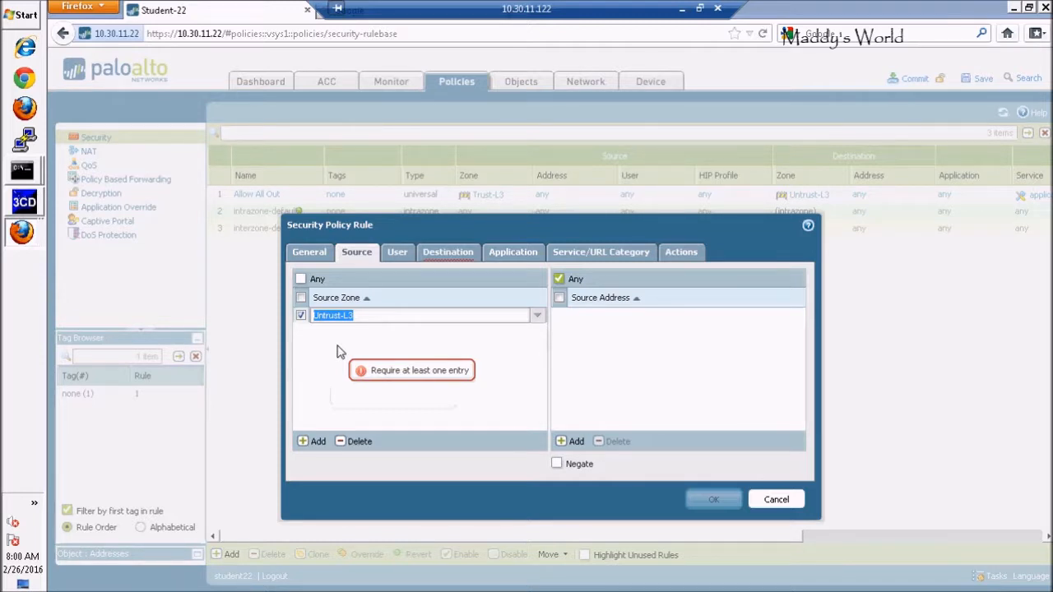
left_click(434, 256)
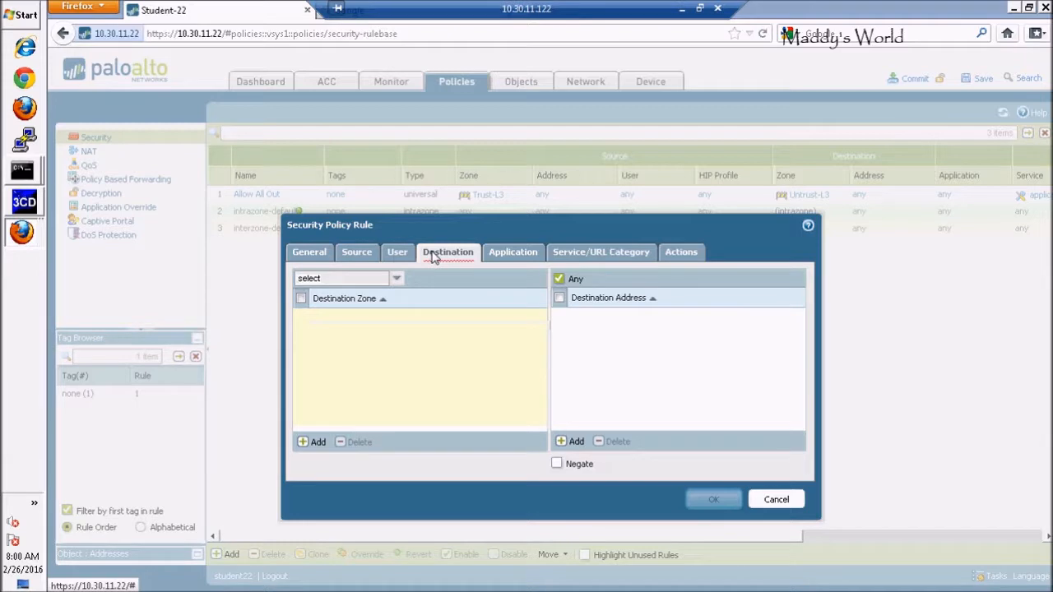
left_click(307, 443)
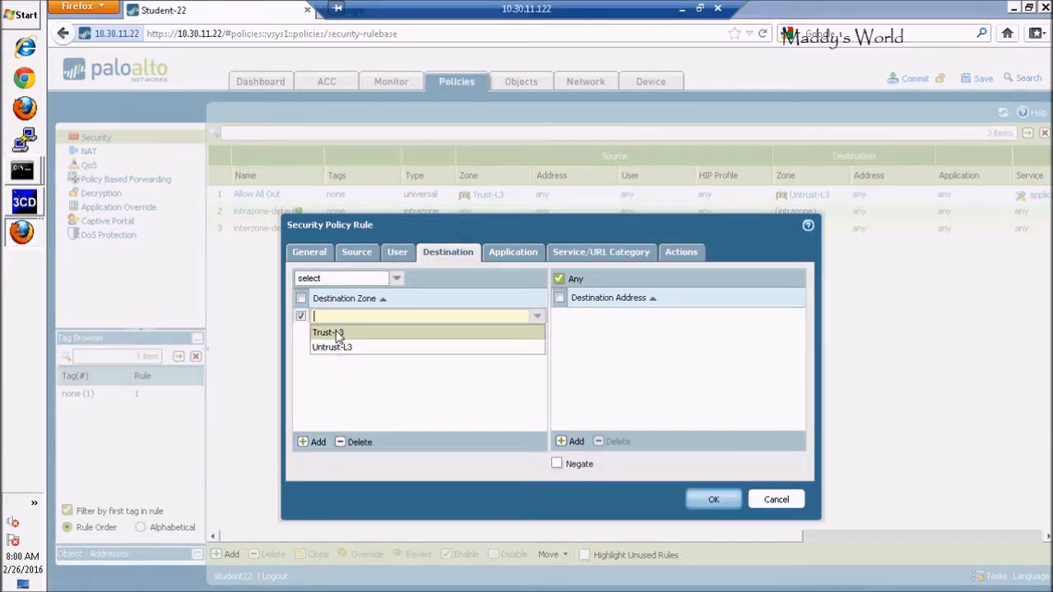
left_click(337, 333)
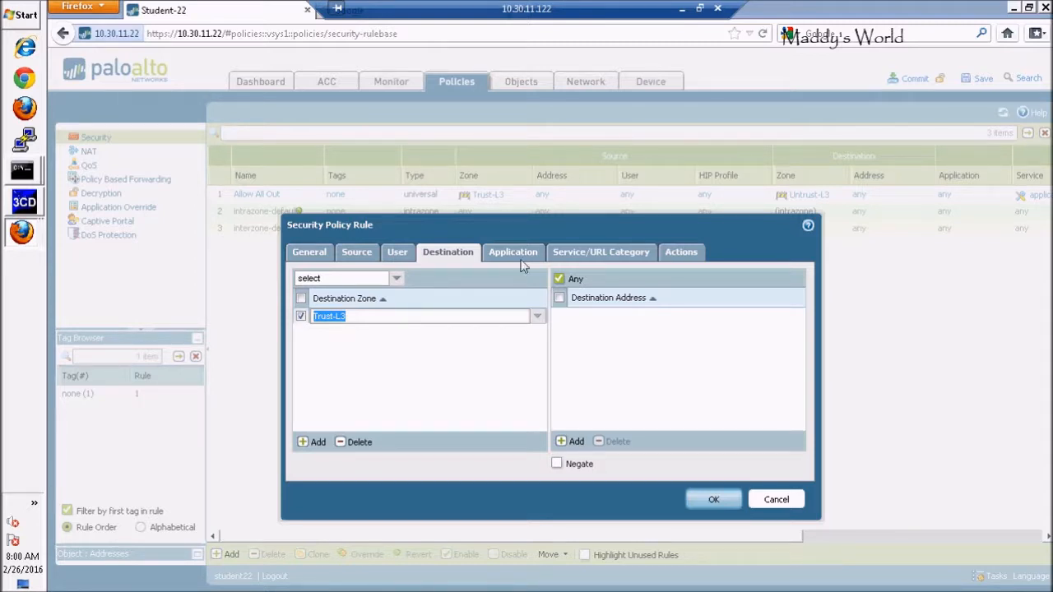
Add 172.16.22.1 as the security rule's destination address.
left_click(564, 443)
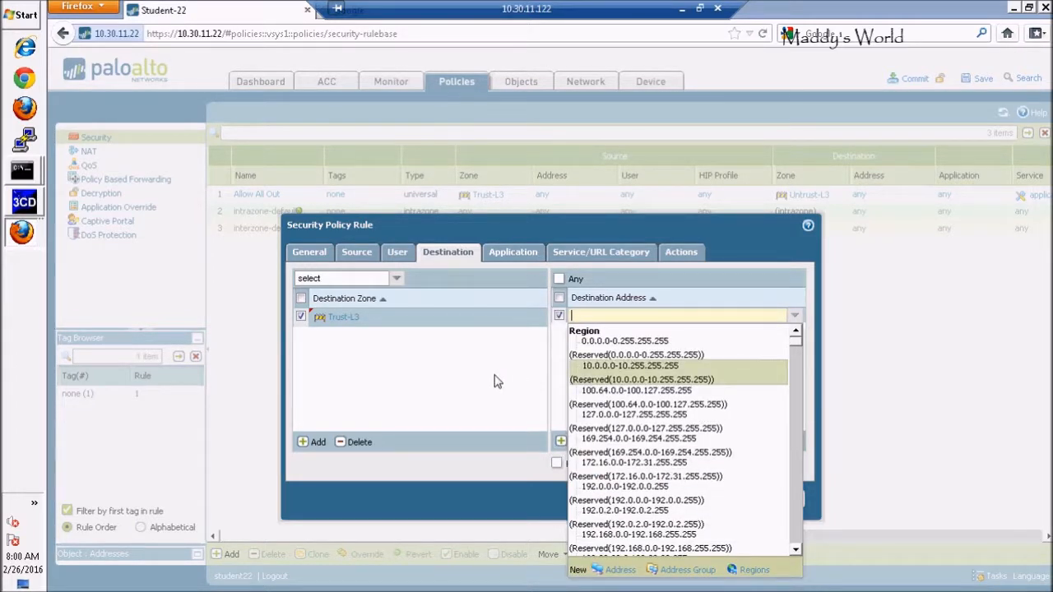
type("172.16.")
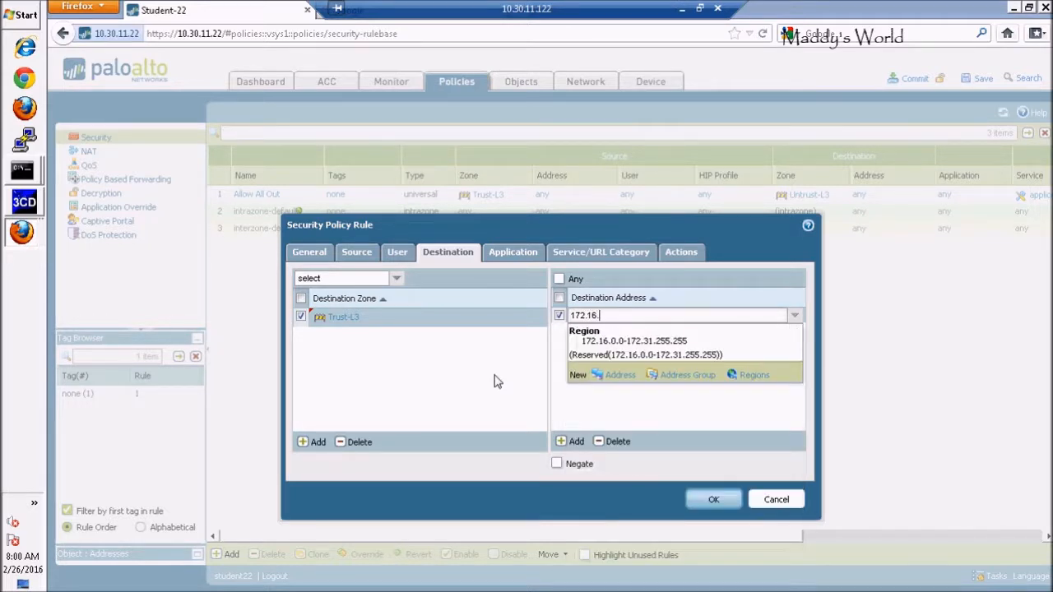
type("22.1")
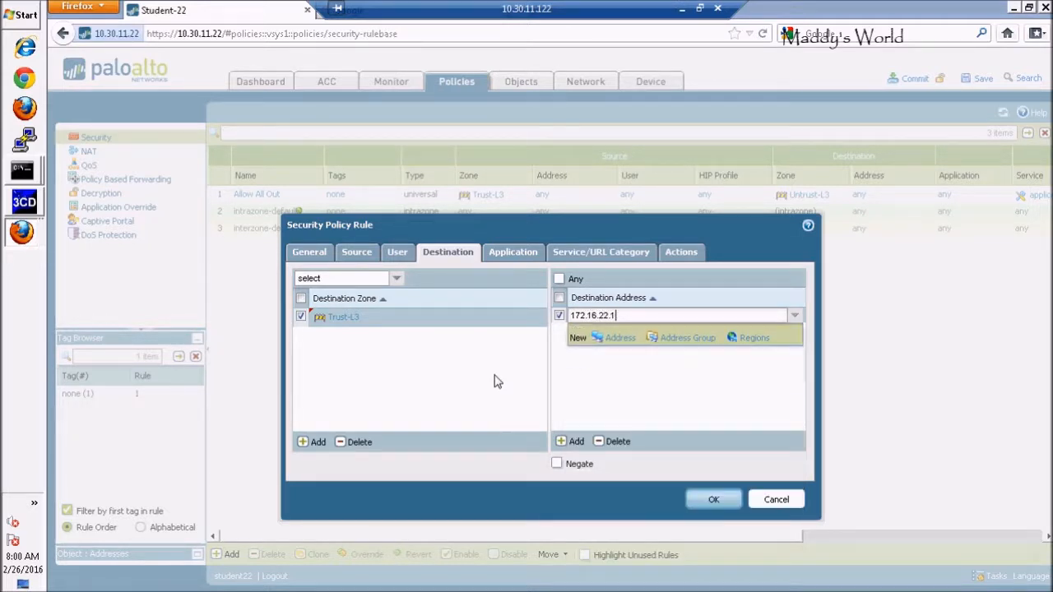
left_click(595, 415)
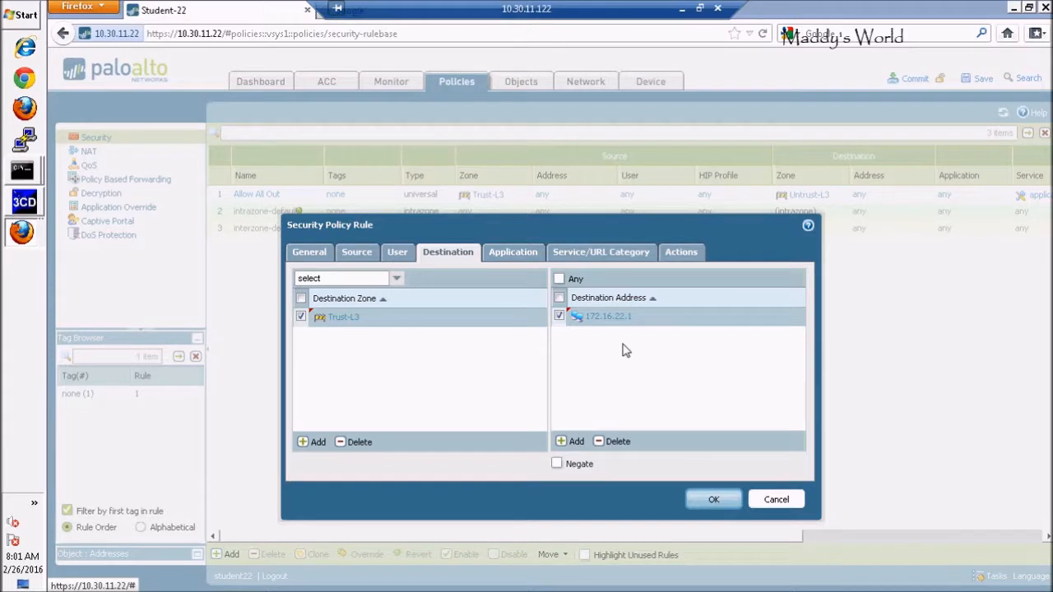
Add ftp as the application matched by the security rule.
left_click(509, 255)
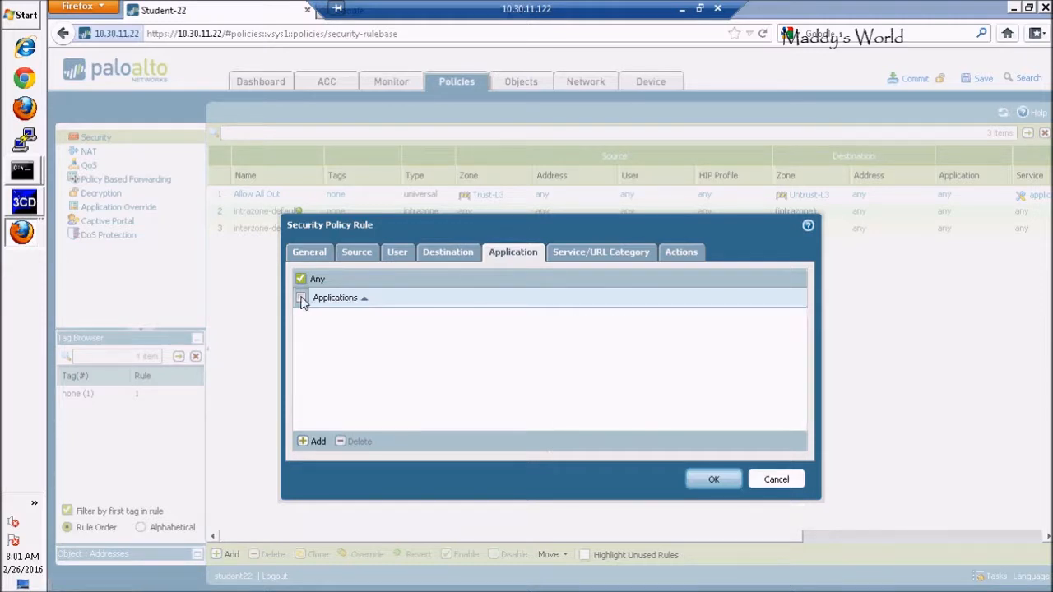
left_click(306, 442)
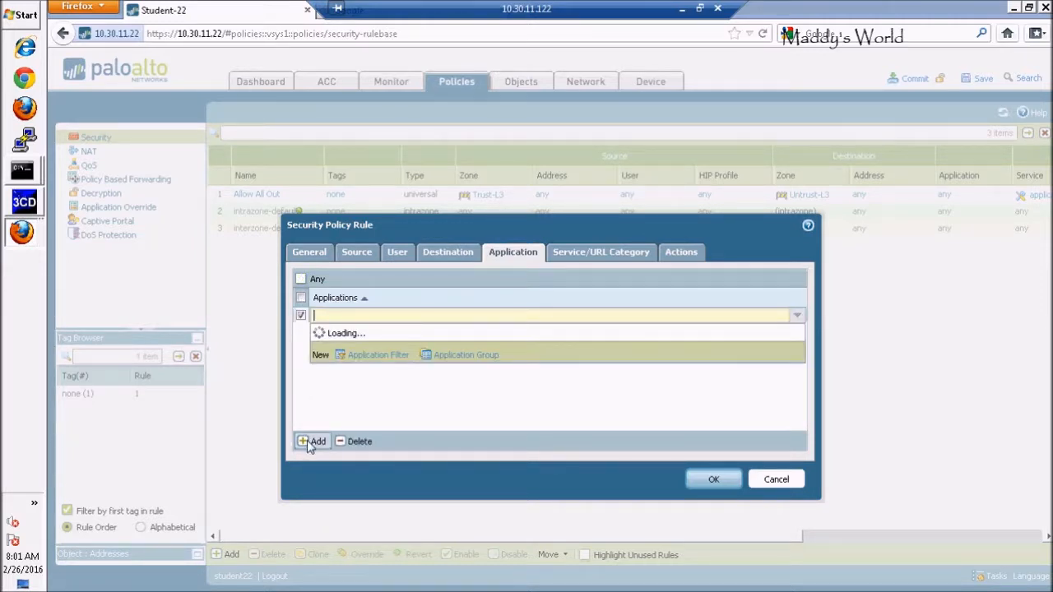
type("ftp")
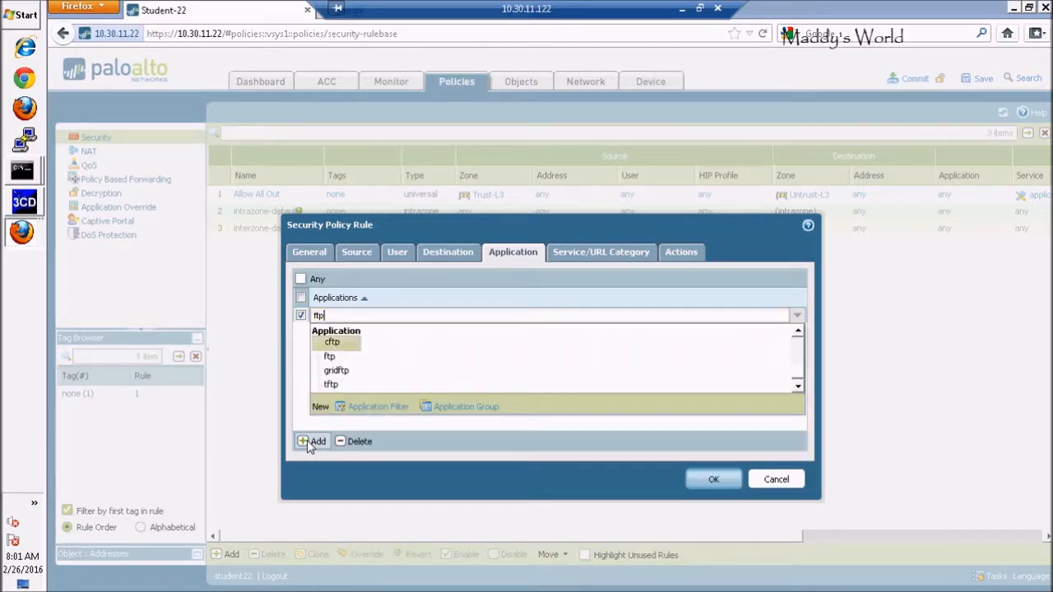
left_click(329, 357)
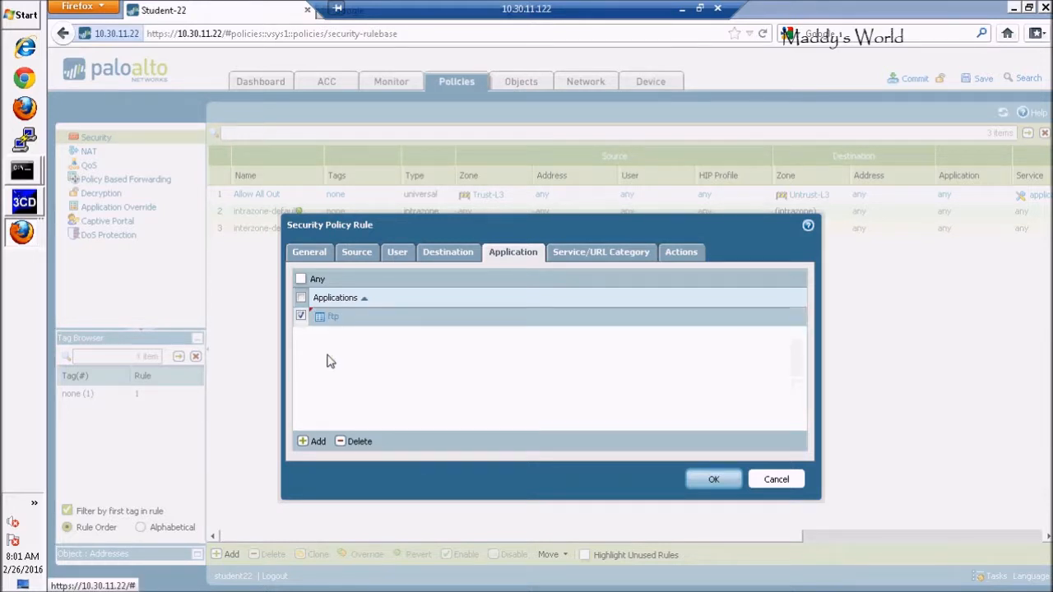
Save the security rule after reviewing its service and action settings, and commit the device, network, policy and object configuration.
left_click(584, 259)
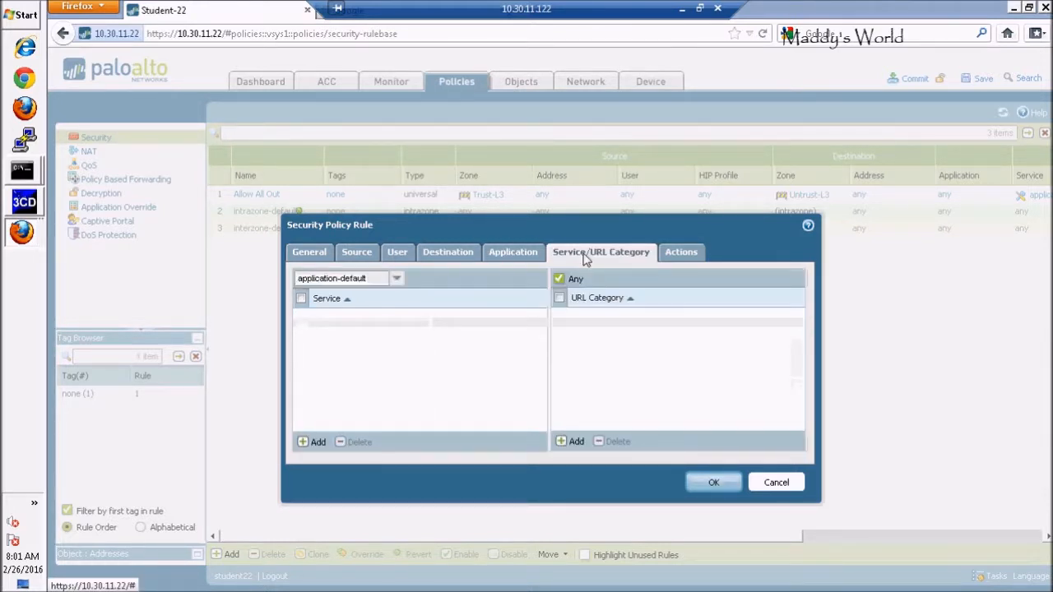
left_click(684, 253)
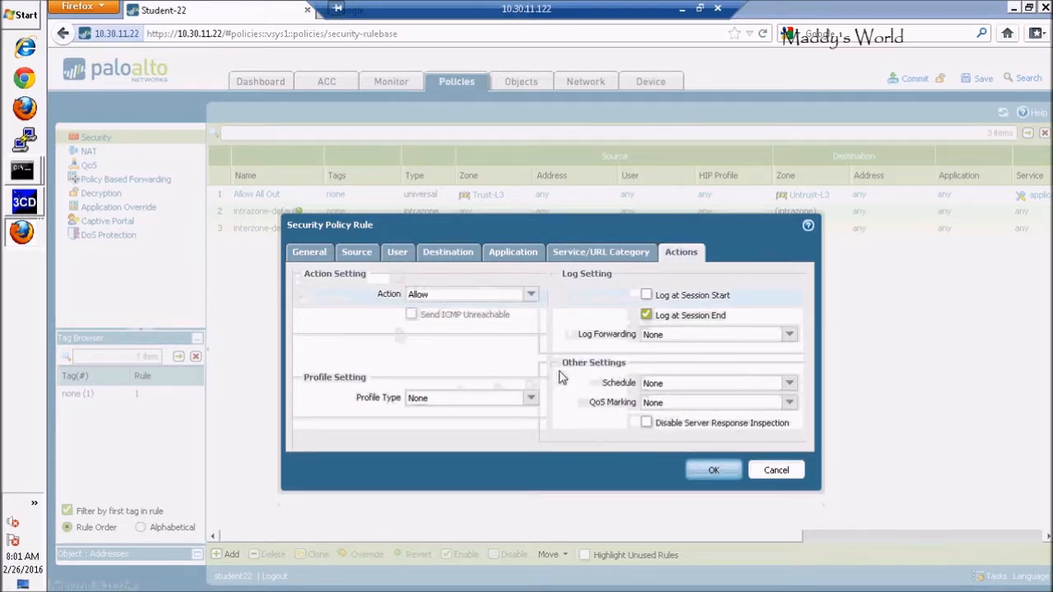
left_click(715, 471)
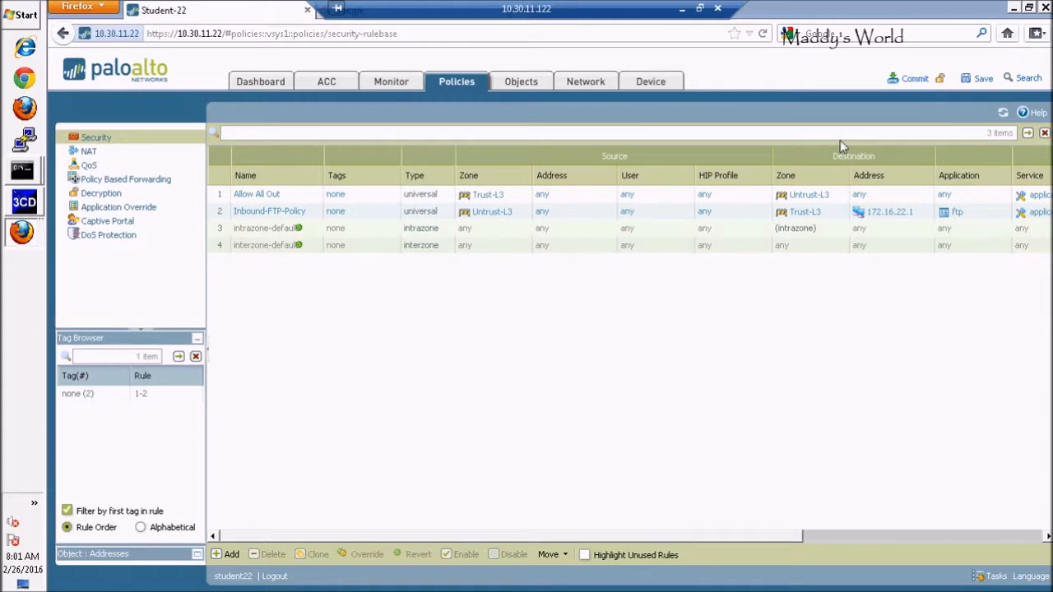
left_click(907, 86)
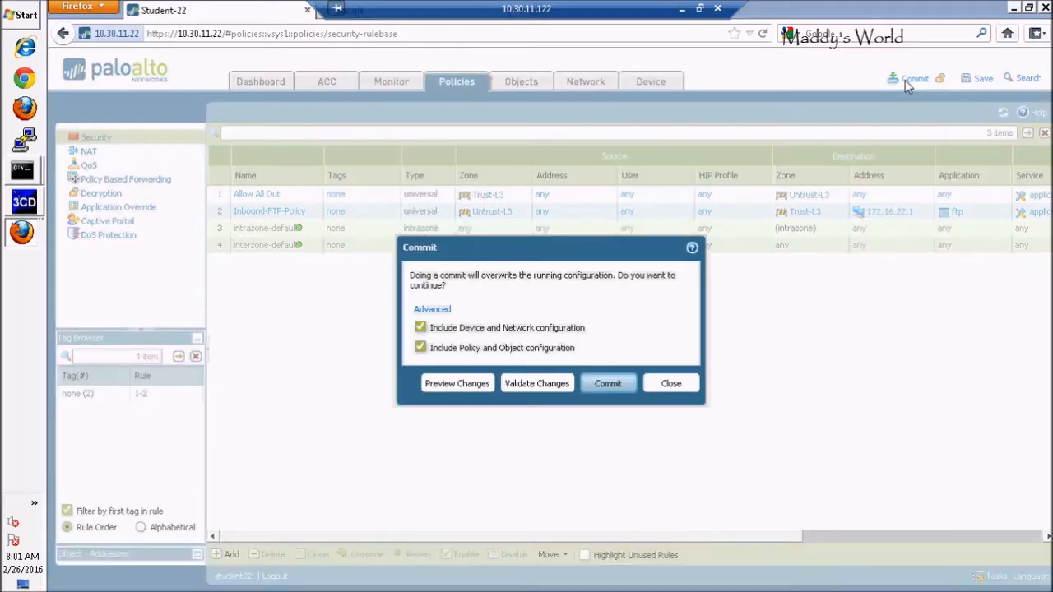
left_click(608, 384)
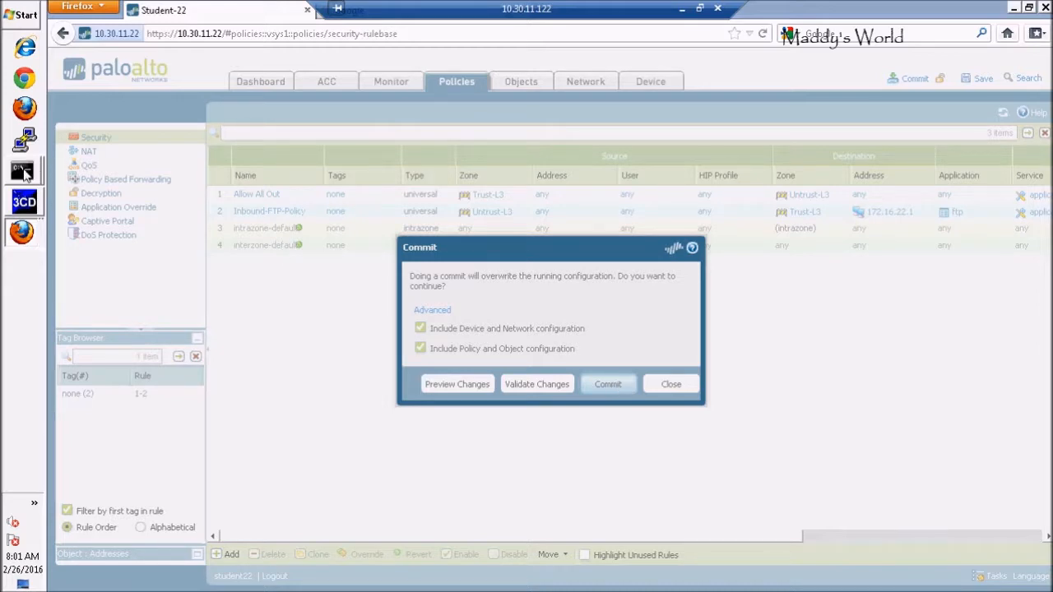
Switch to the Command Prompt, ping 172.16.23.1 and stop the ping after a few replies, and close the commit status dialog.
mouse_move(25, 171)
left_click(121, 165)
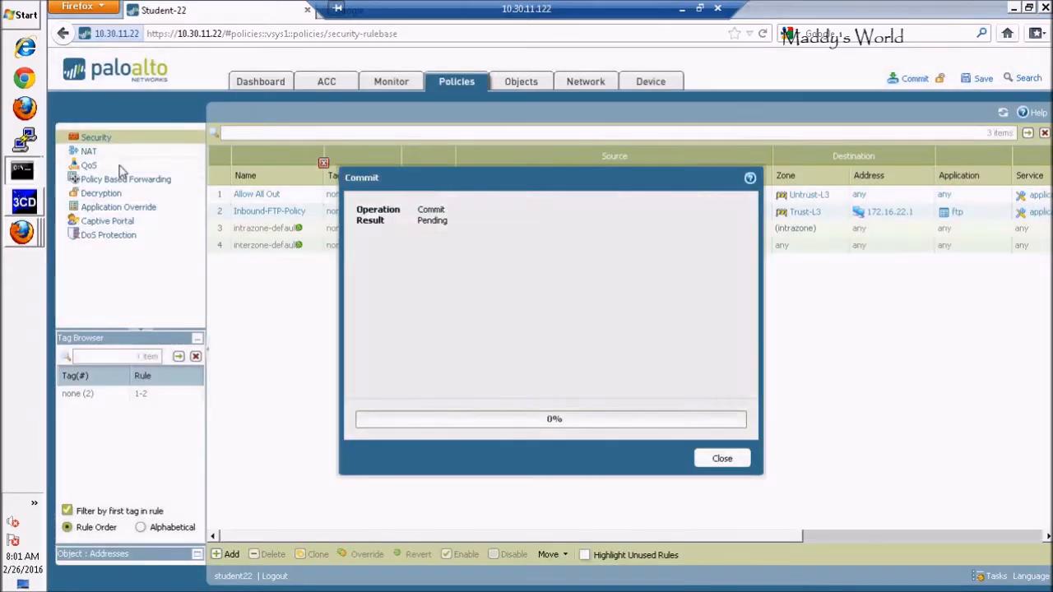
left_click_drag(438, 121, 685, 81)
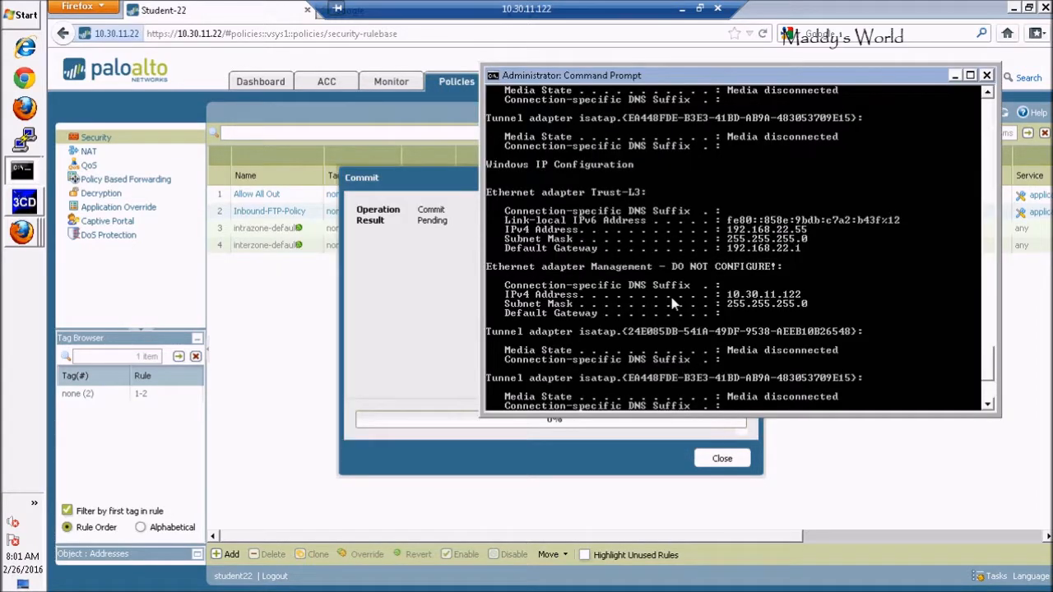
scroll(673, 304, "down", 6)
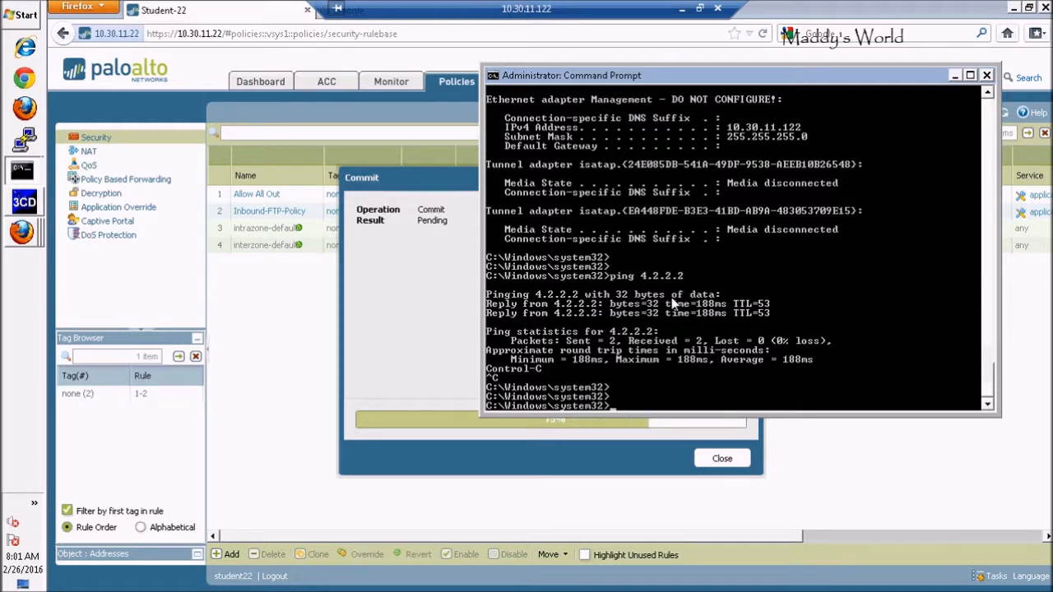
type("ping")
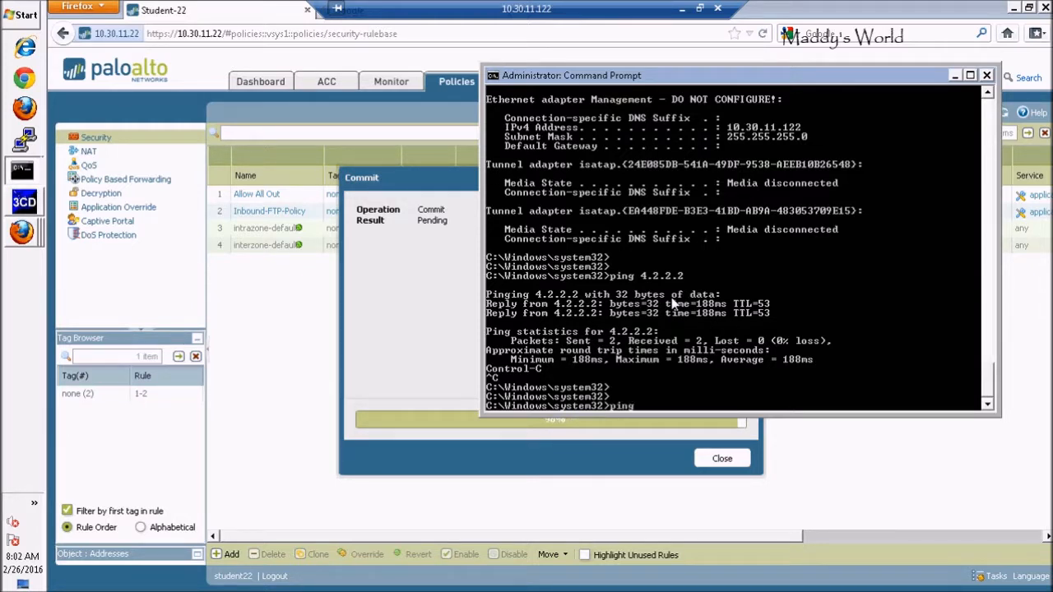
type(" 172.16.23.1")
key("Return")
key("ctrl+c")
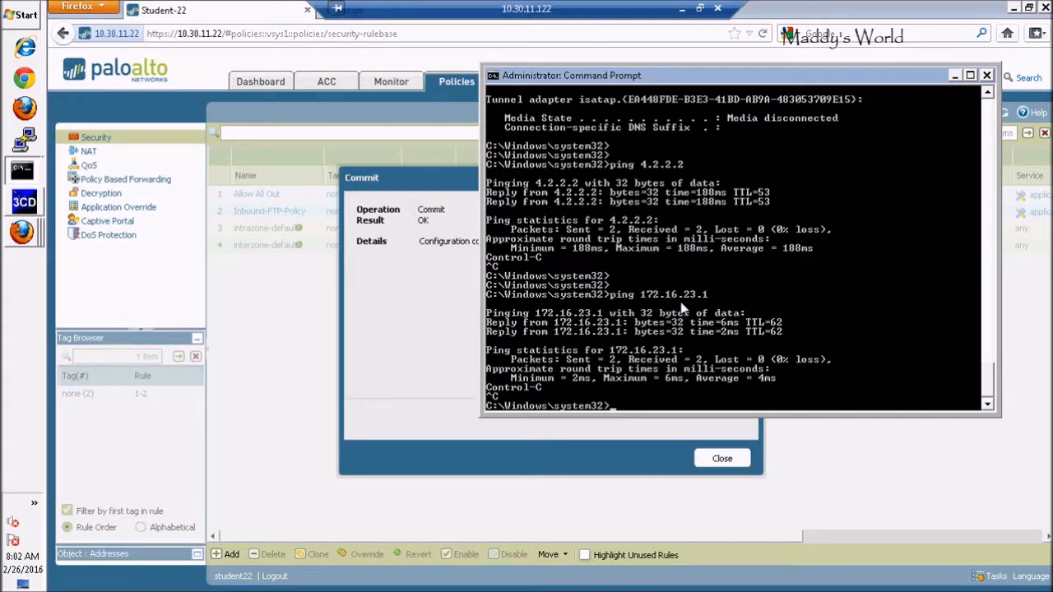
key("Return")
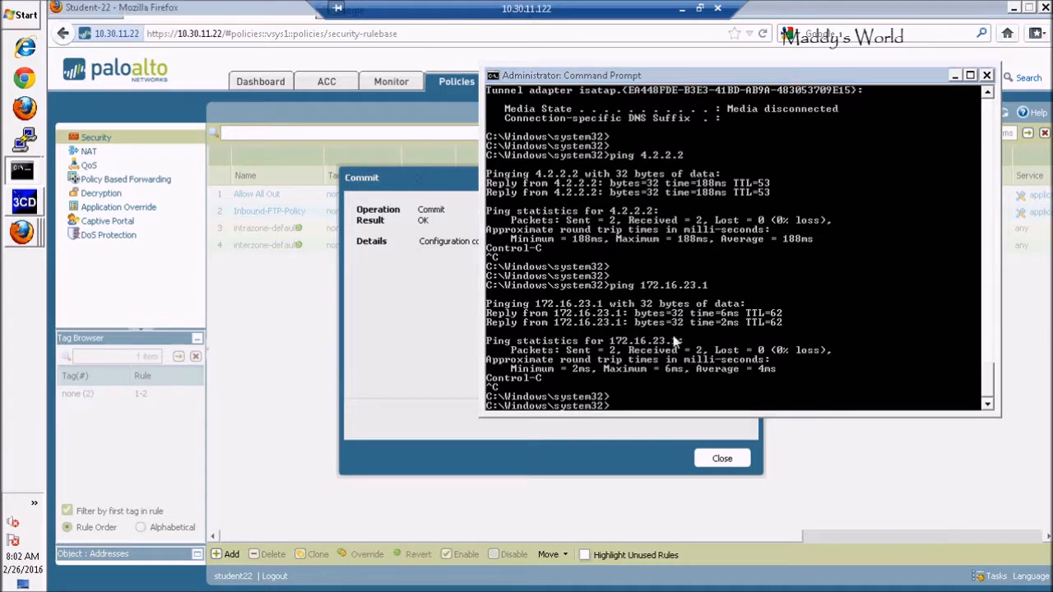
left_click(721, 459)
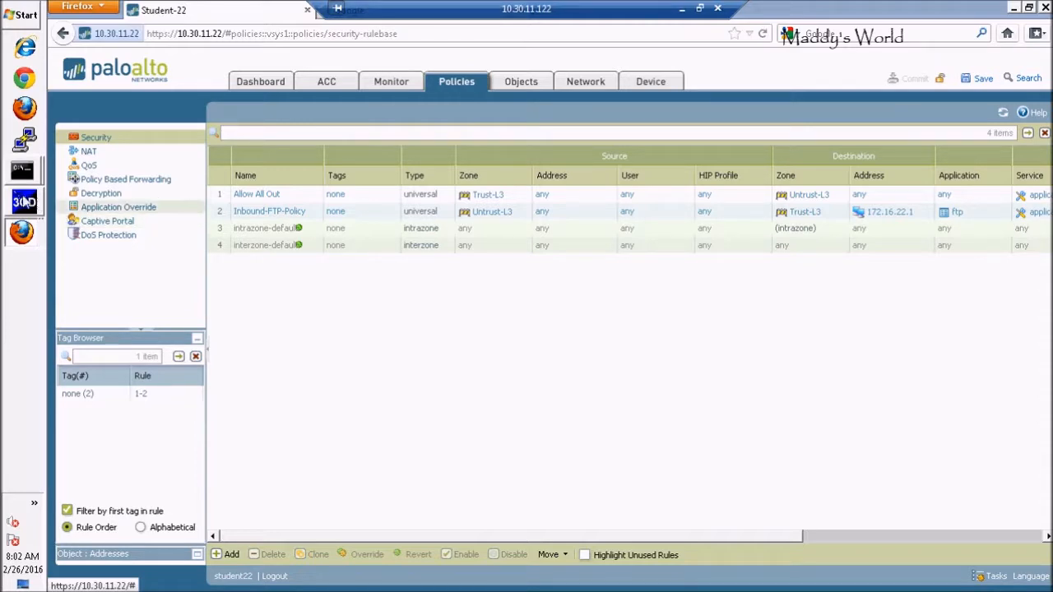
Switch to the Command Prompt, try to open an FTP connection to 172.16.23.1, and abort the attempt.
mouse_move(23, 173)
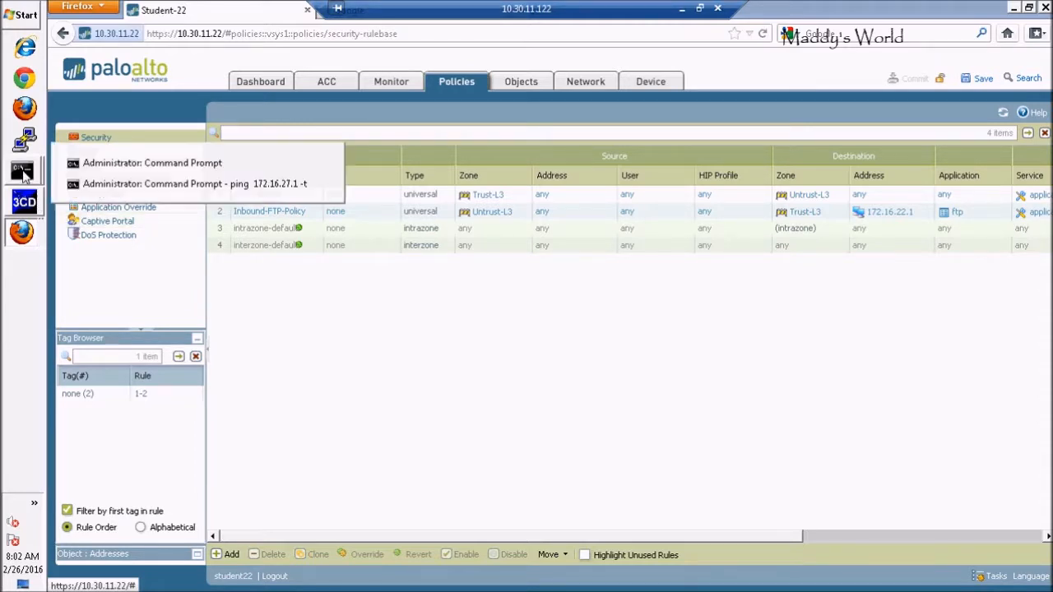
left_click(135, 169)
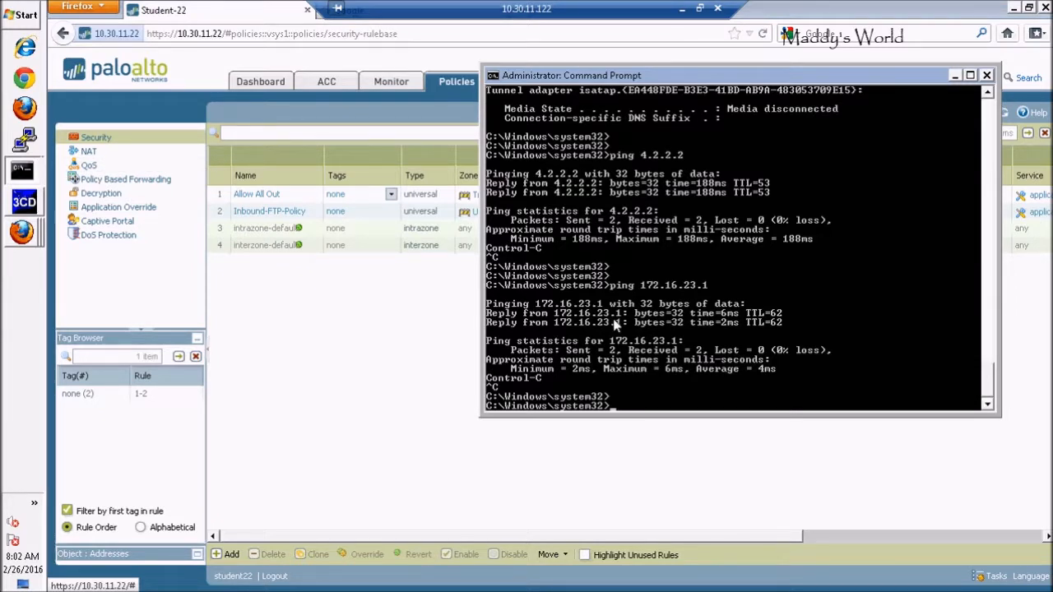
key("Return")
key("Return")
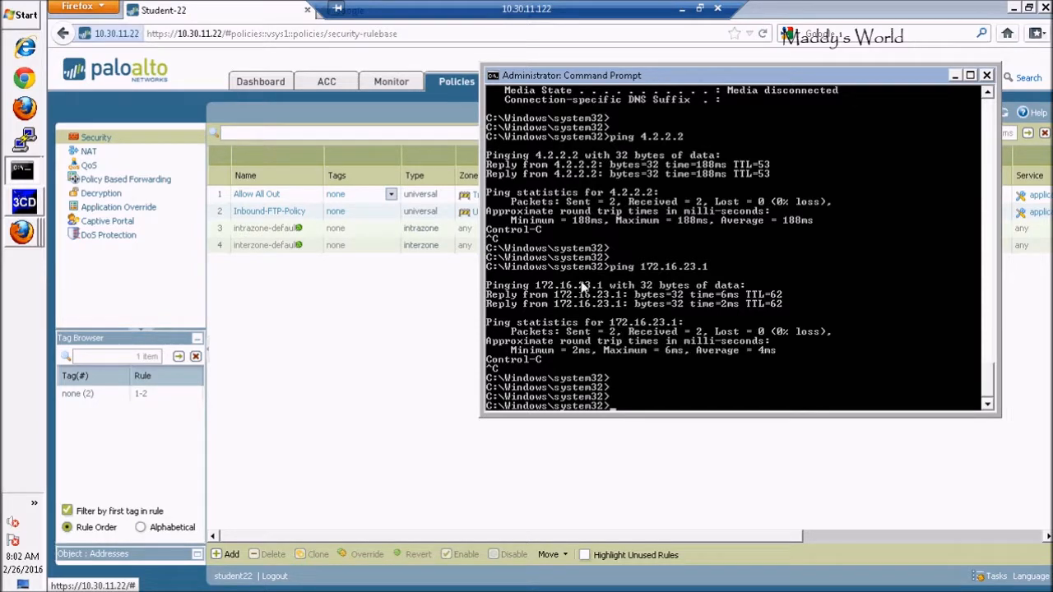
type("ftp")
type("172.16.23.1")
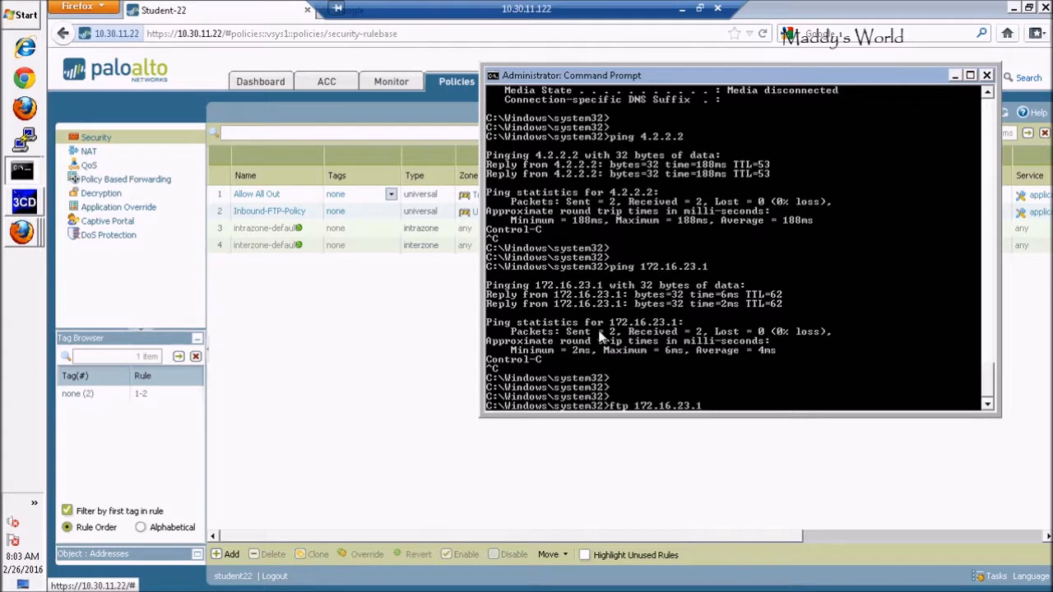
key("Return")
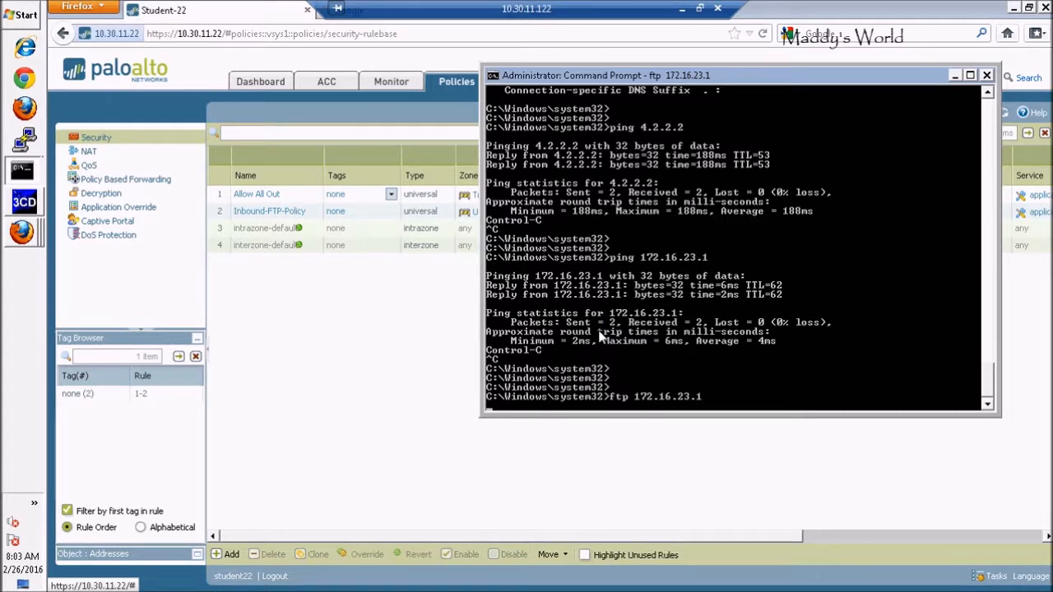
key("ctrl+c")
key("ctrl+c")
key("ctrl+c")
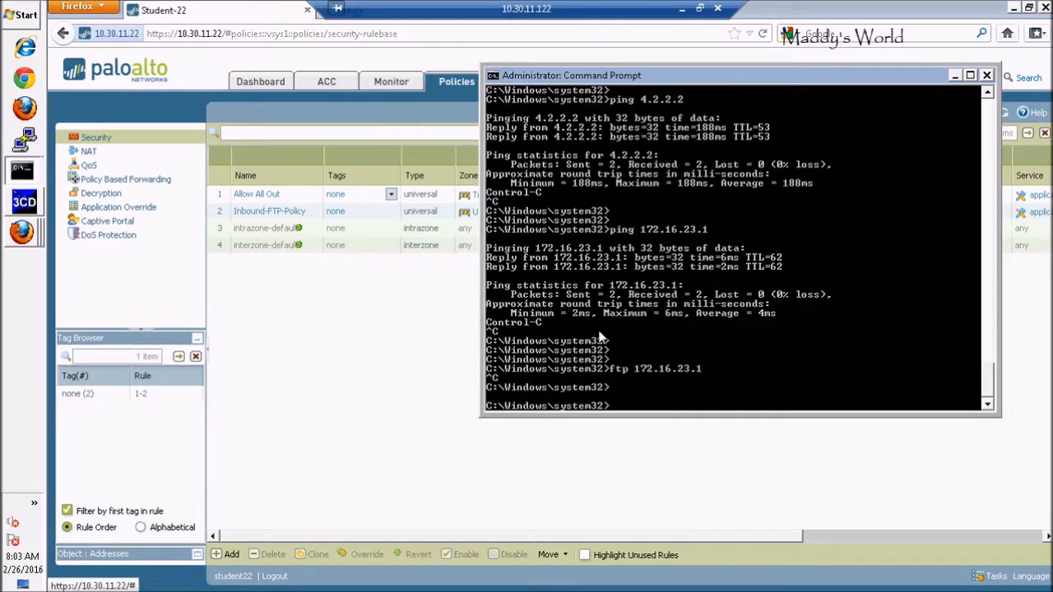
Try an FTP connection to 172.16.21.1 by editing the previous command.
key("Up")
key("BackSpace")
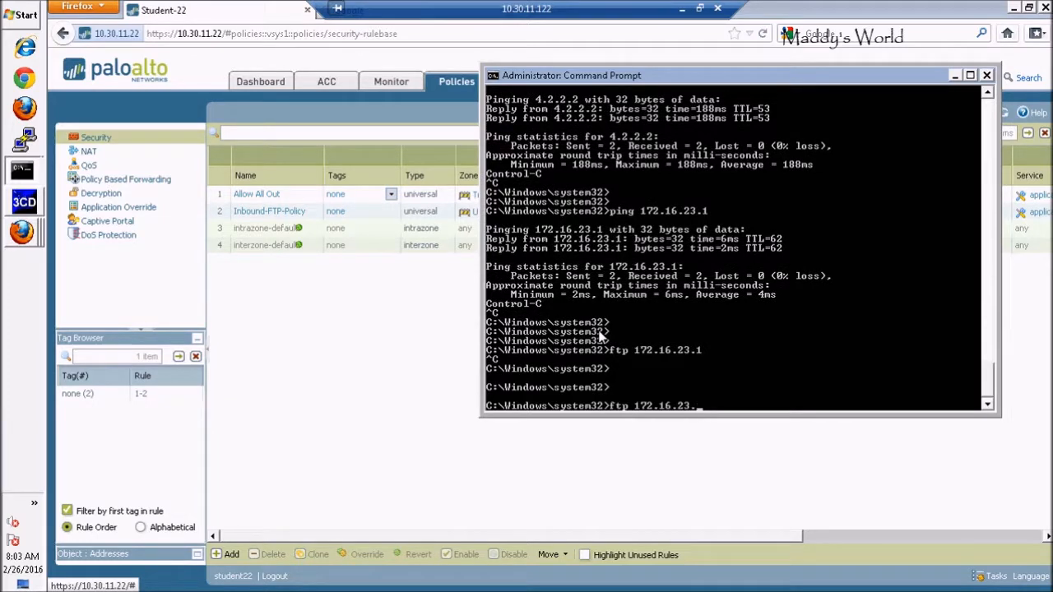
key("BackSpace")
type("1.1")
key("Return")
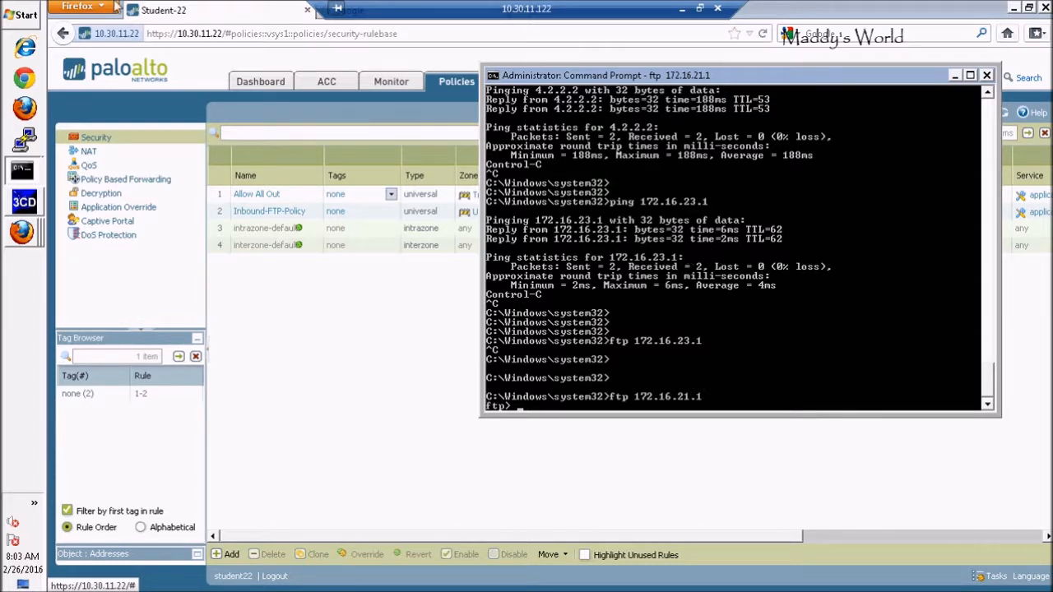
Launch Remote Desktop Connection by searching for mstsc.
left_click(20, 17)
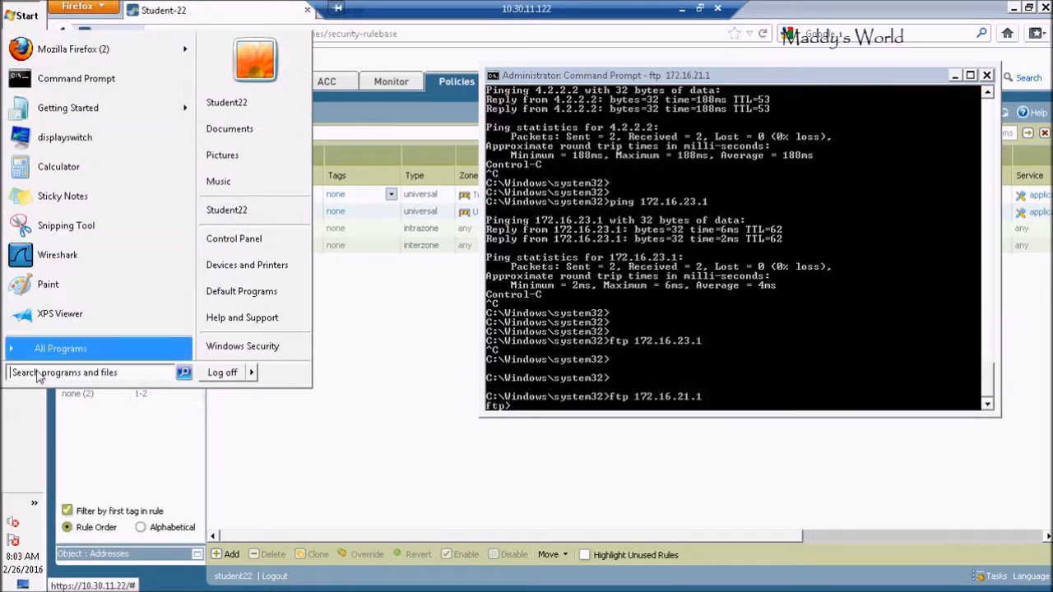
type("mstsc")
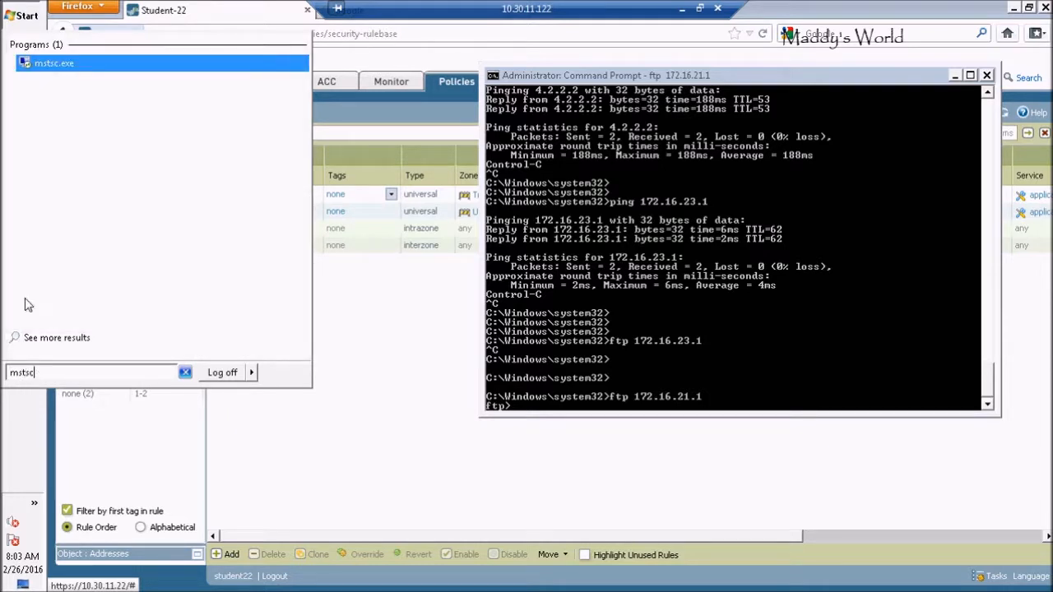
left_click(59, 64)
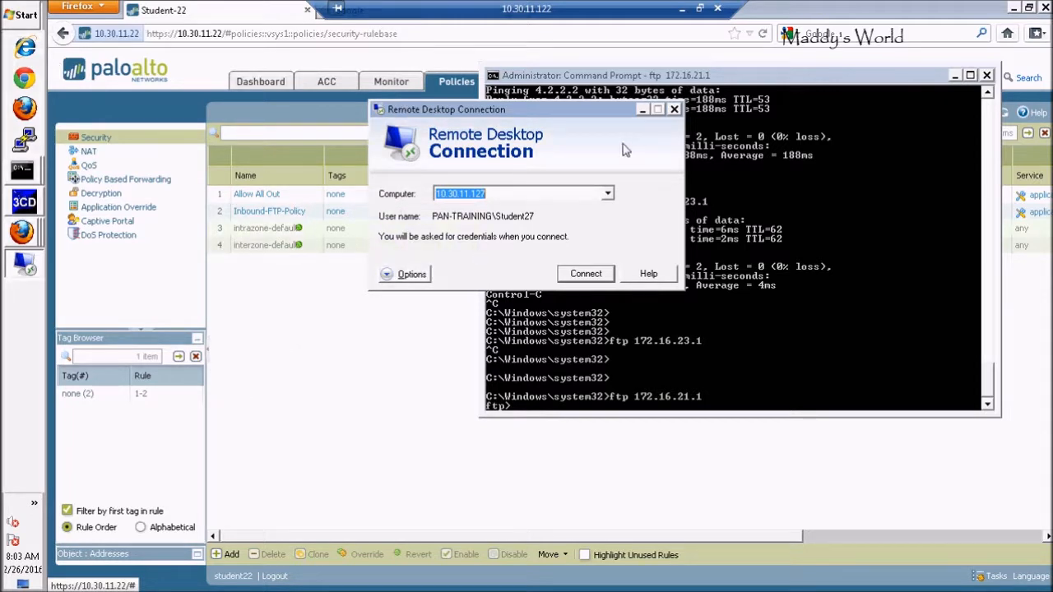
Return to the Command Prompt and quit the FTP client to get back to the system prompt.
left_click(733, 332)
key("Return")
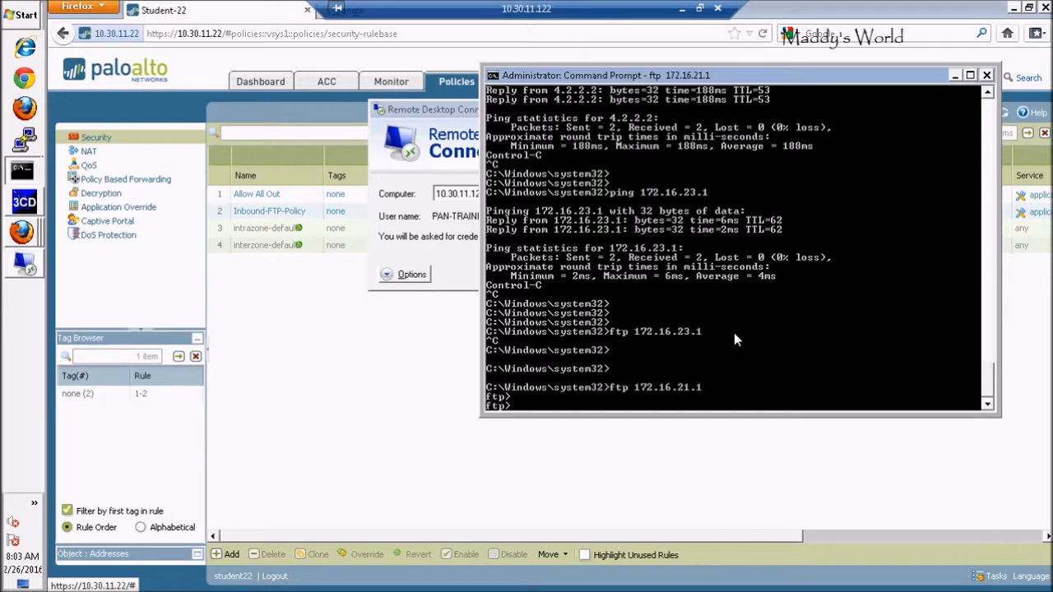
type("exit")
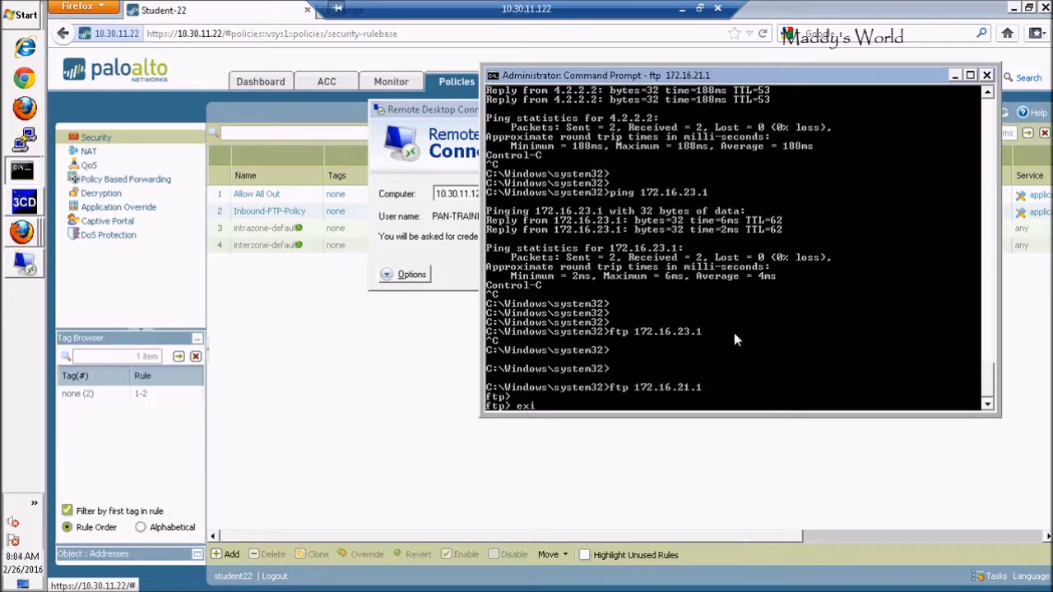
key("Return")
type("quit")
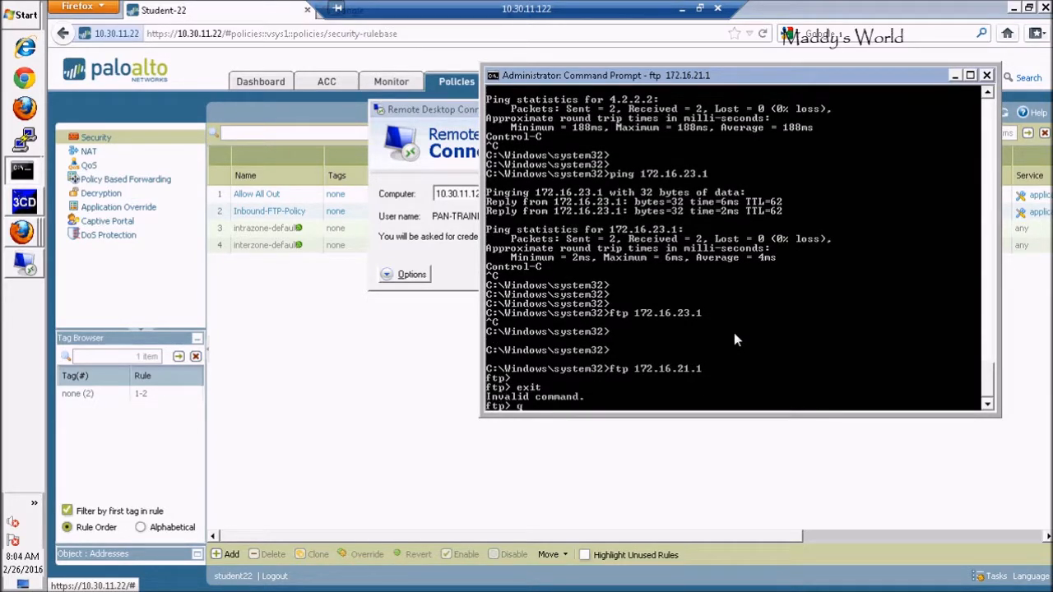
key("Return")
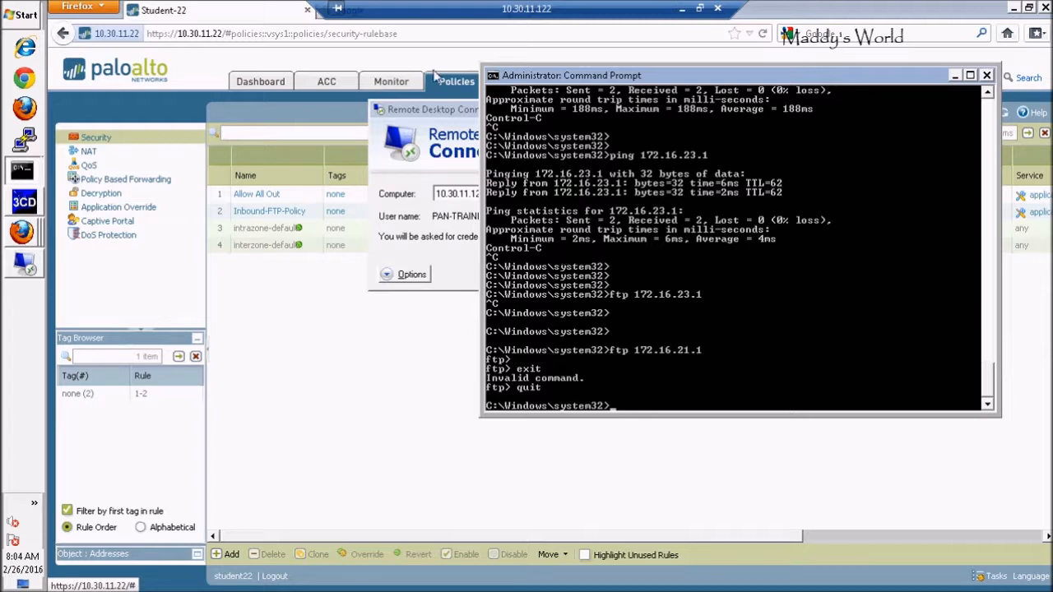
Start a remote desktop connection to 10.30.11.121 and accept the unverified computer identity.
left_click(417, 112)
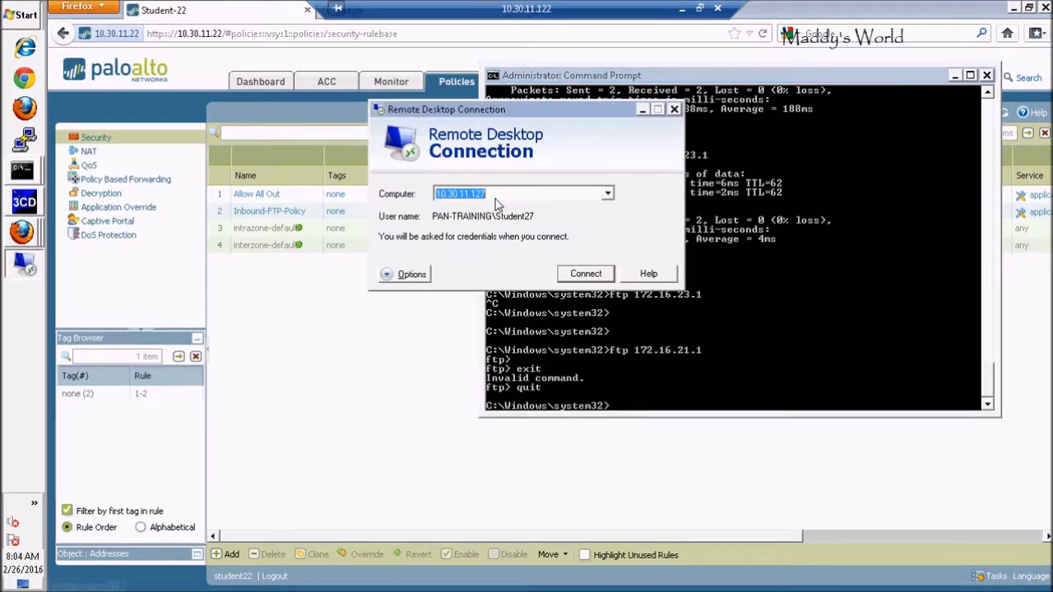
left_click(496, 197)
key("BackSpace")
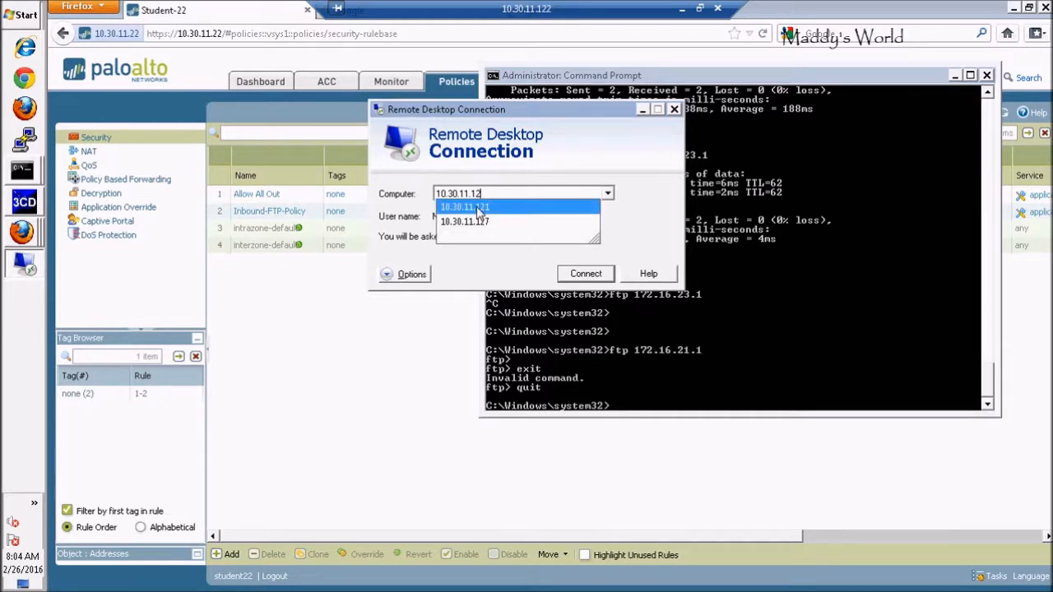
left_click(480, 208)
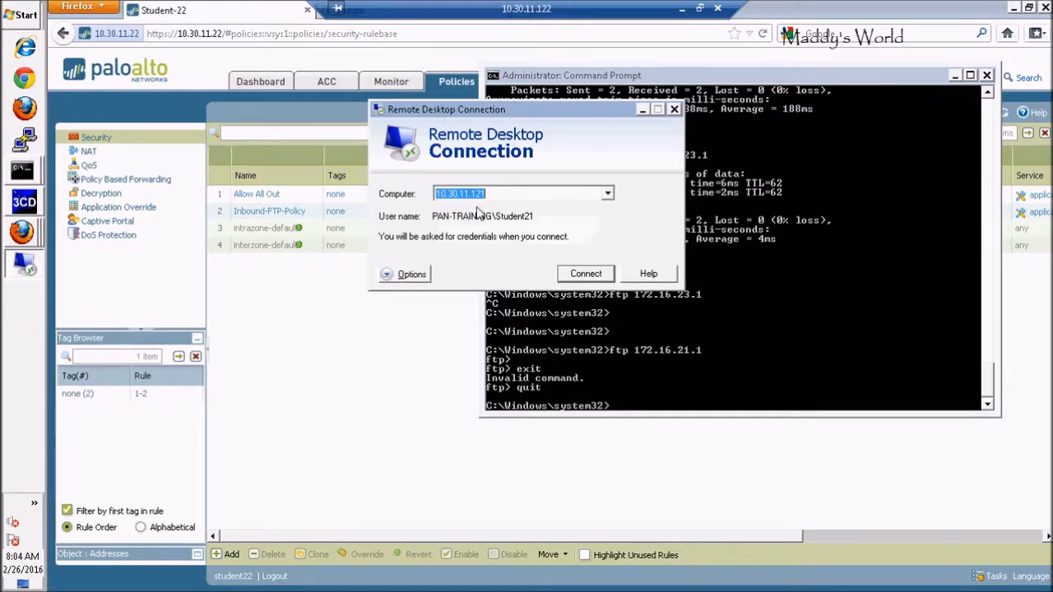
left_click(580, 278)
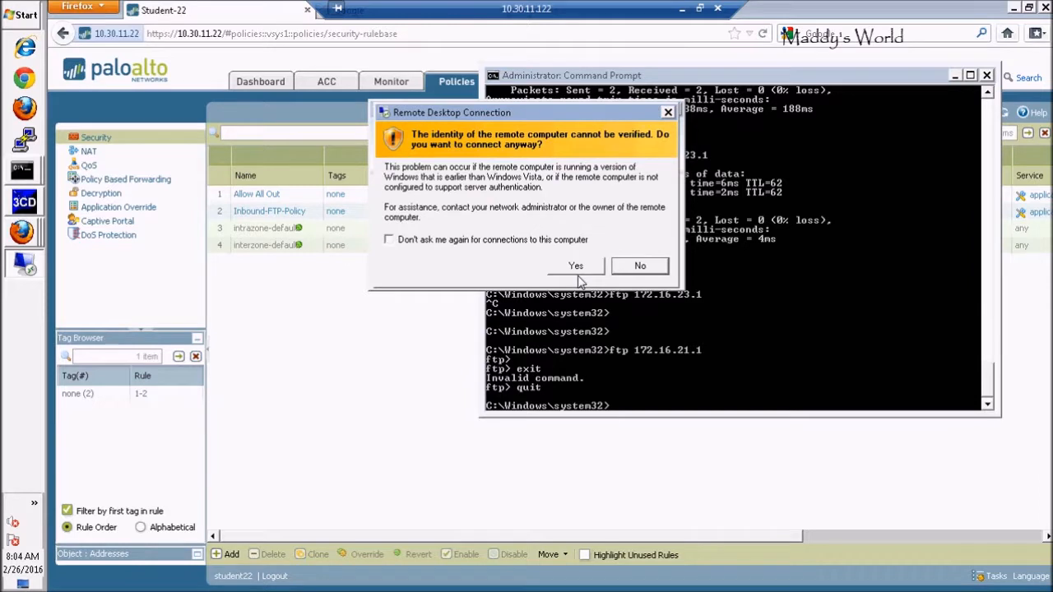
left_click(577, 274)
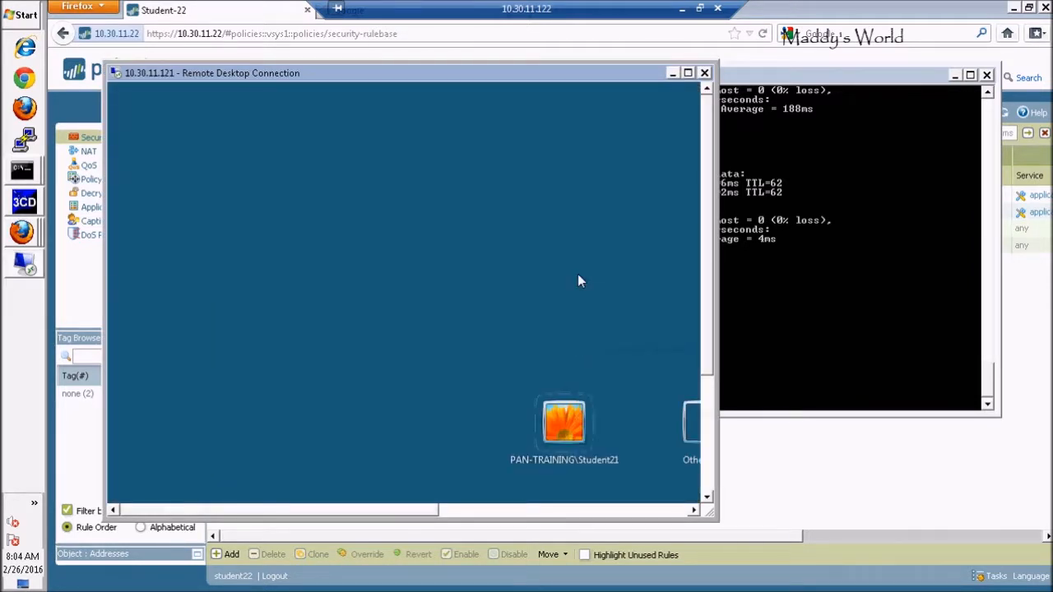
Enter the account password for the 10.30.11.121 session, maximize the remote window and sign in.
left_click(563, 419)
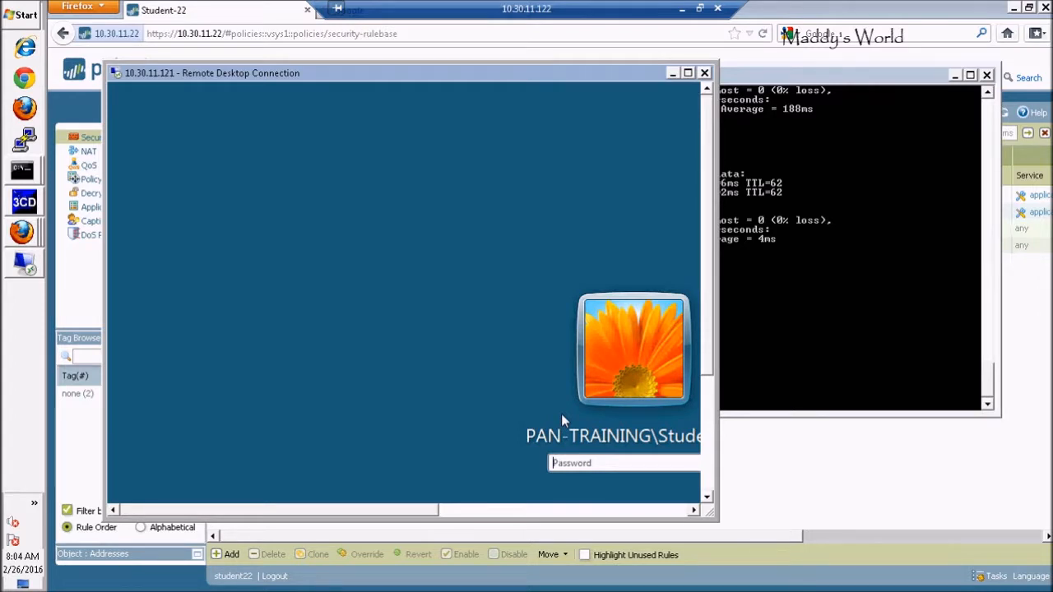
type("***********")
left_click(687, 73)
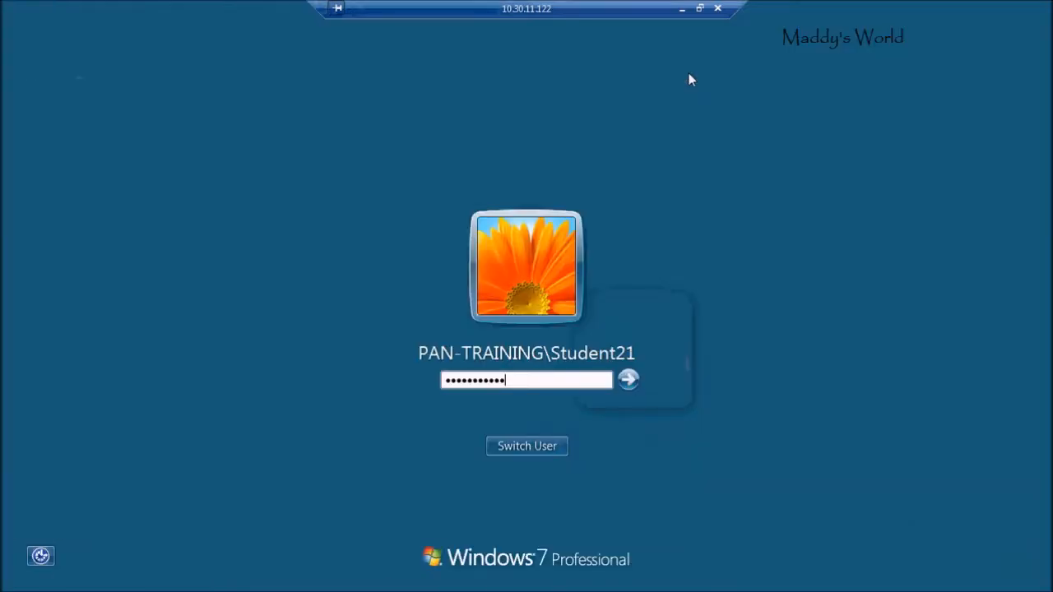
left_click(629, 379)
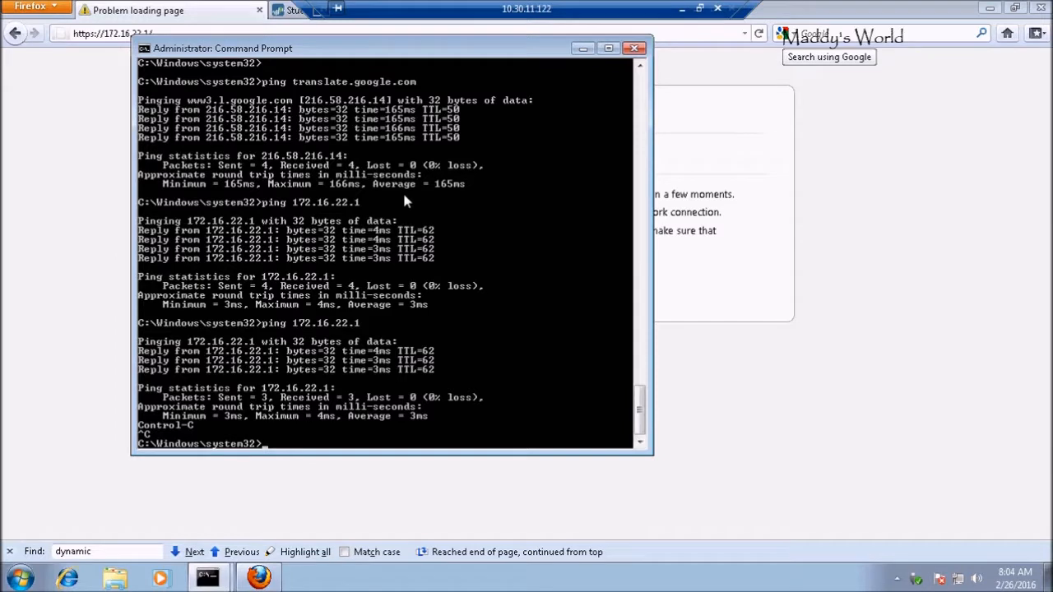
Ping 172.16.22.1 from the remote machine's Command Prompt and stop after a few replies.
key("Return")
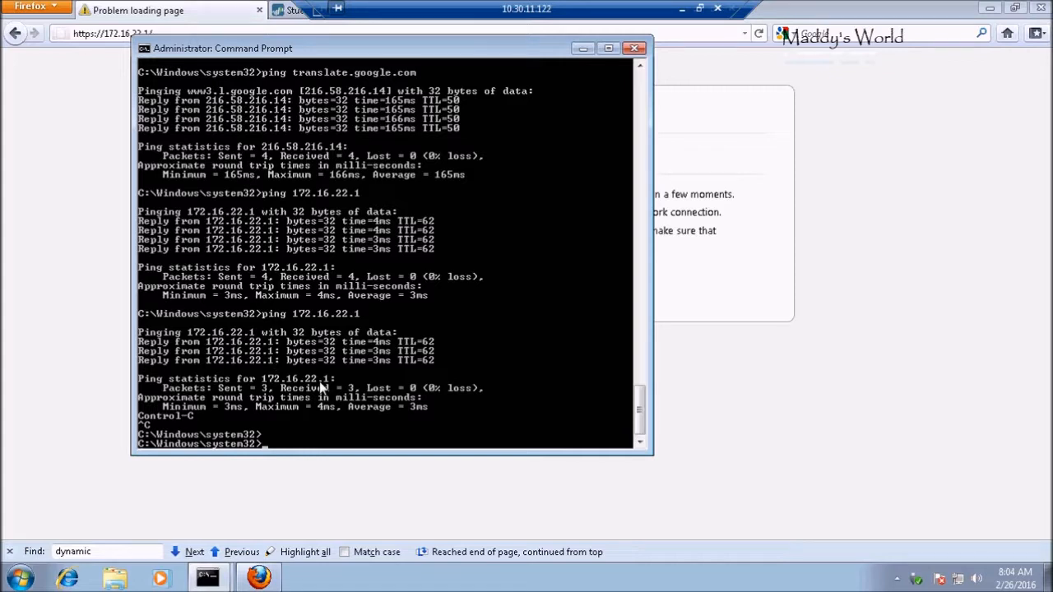
key("Up")
key("Return")
key("ctrl+c")
Open an FTP connection to 172.16.22.1, leave the user name blank, and quit the FTP client.
type("ft")
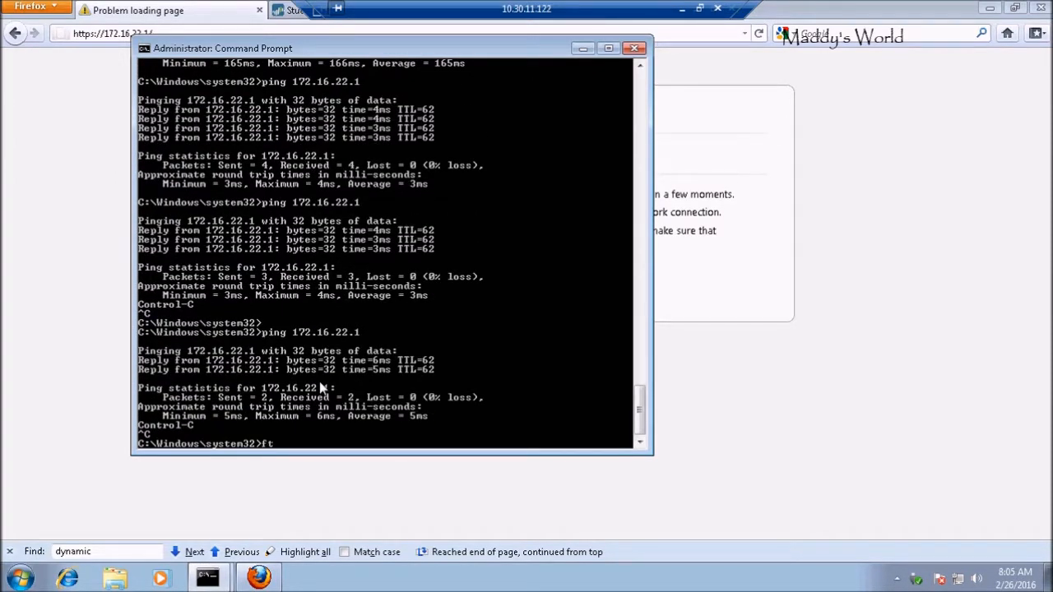
type("p 172.16.22.1")
key("Return")
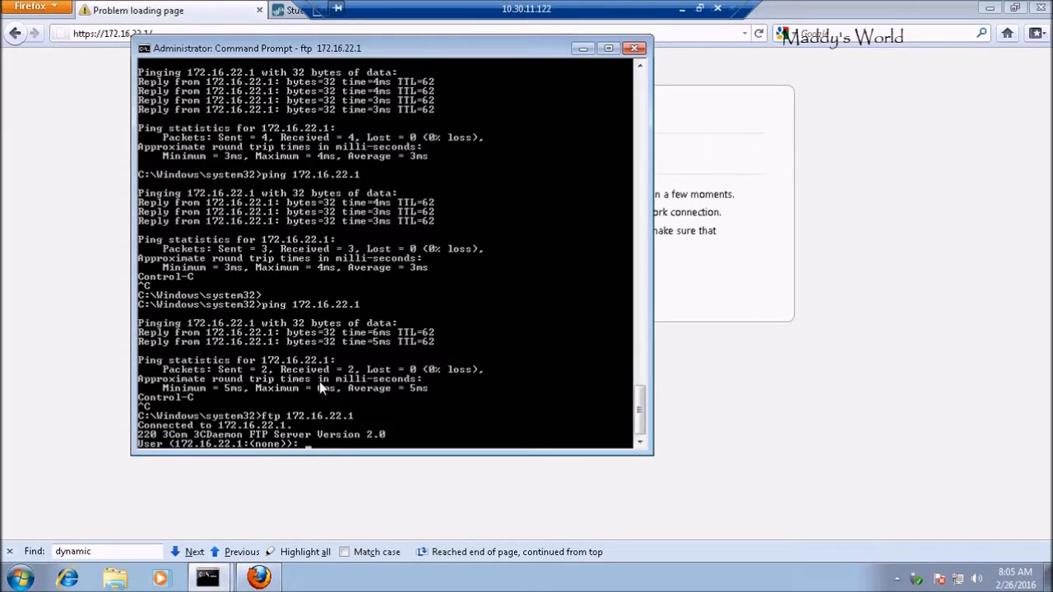
key("Return")
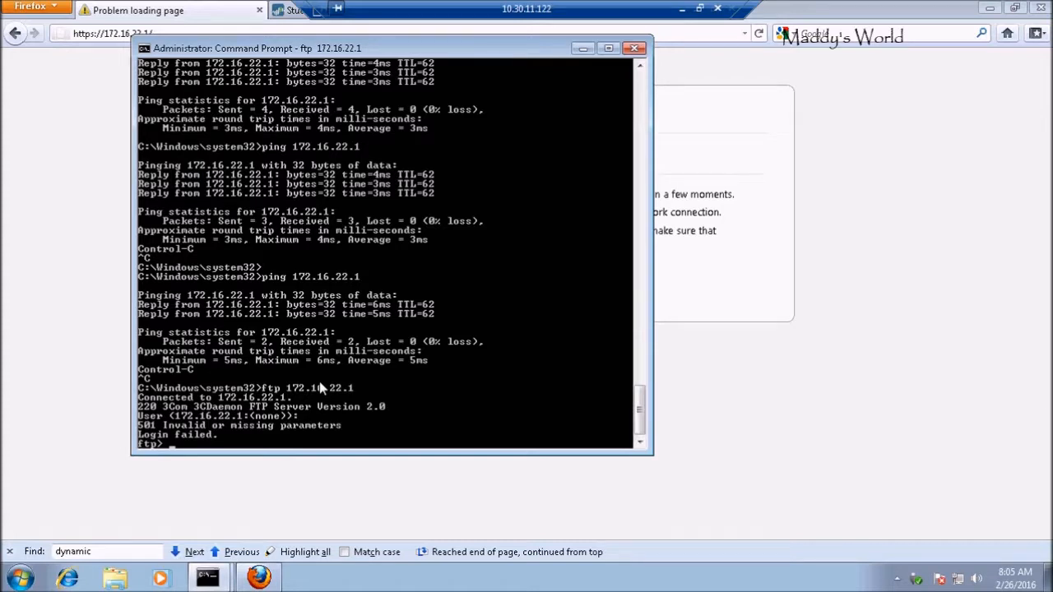
type("quit")
key("Return")
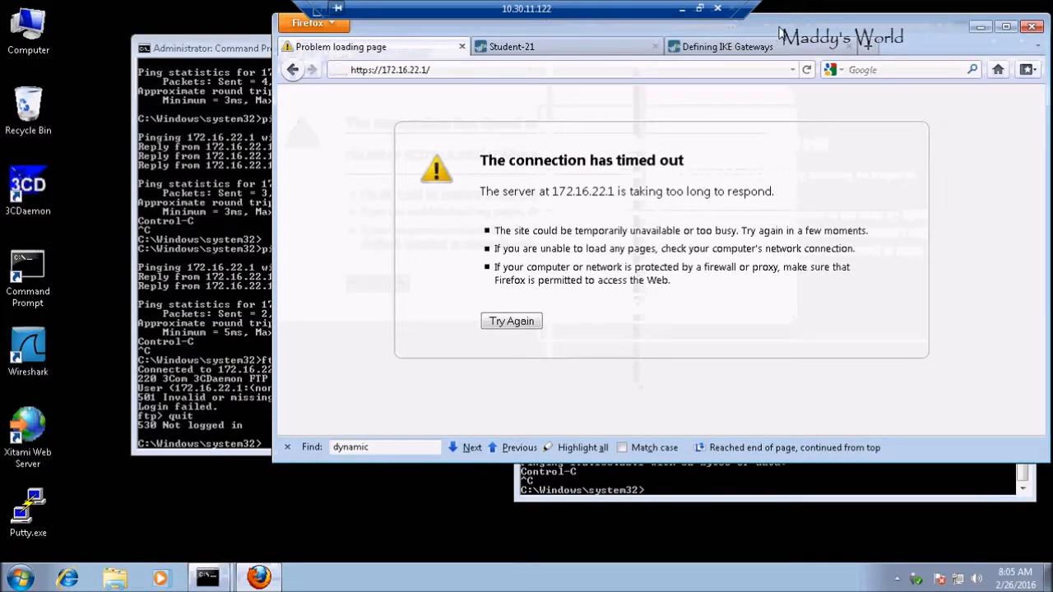
Minimize the remote machine's browser, restore down the 10.30.11.122 session window, and minimize the 10.30.11.121 session.
left_click_drag(762, 27, 705, 55)
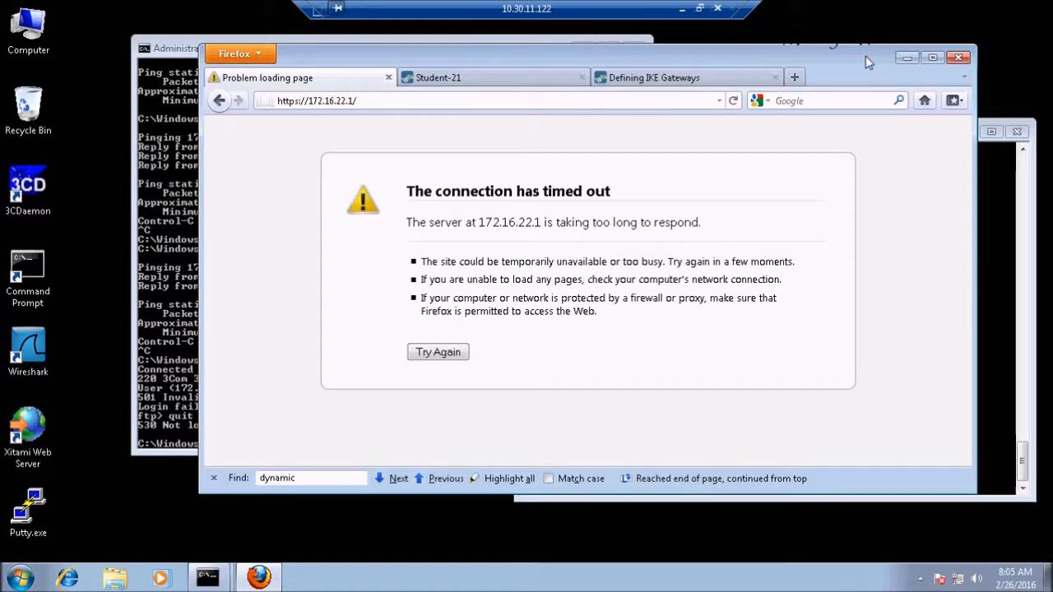
left_click(907, 59)
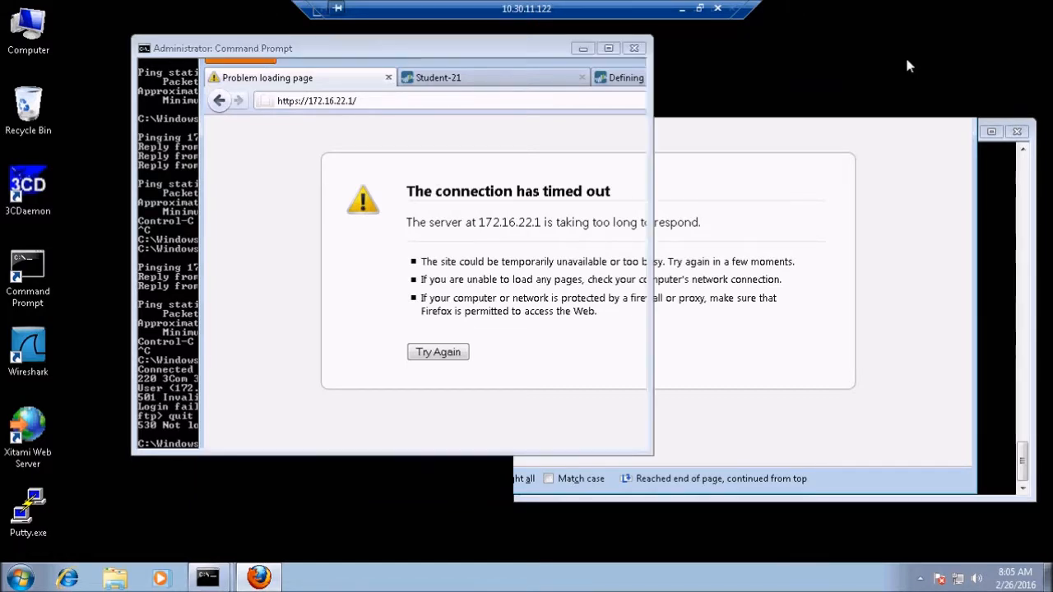
left_click(706, 12)
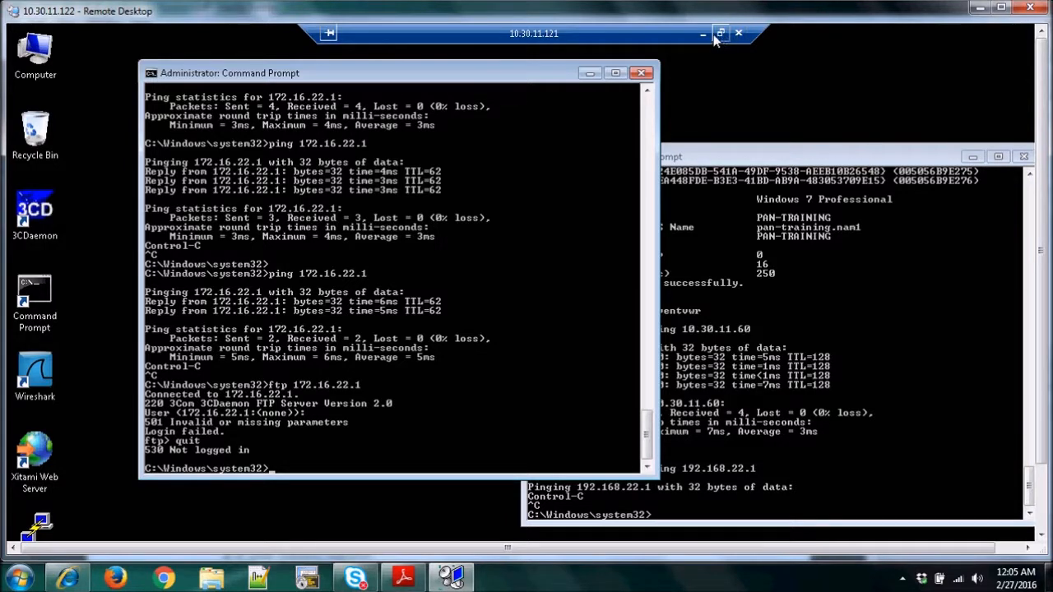
left_click(703, 34)
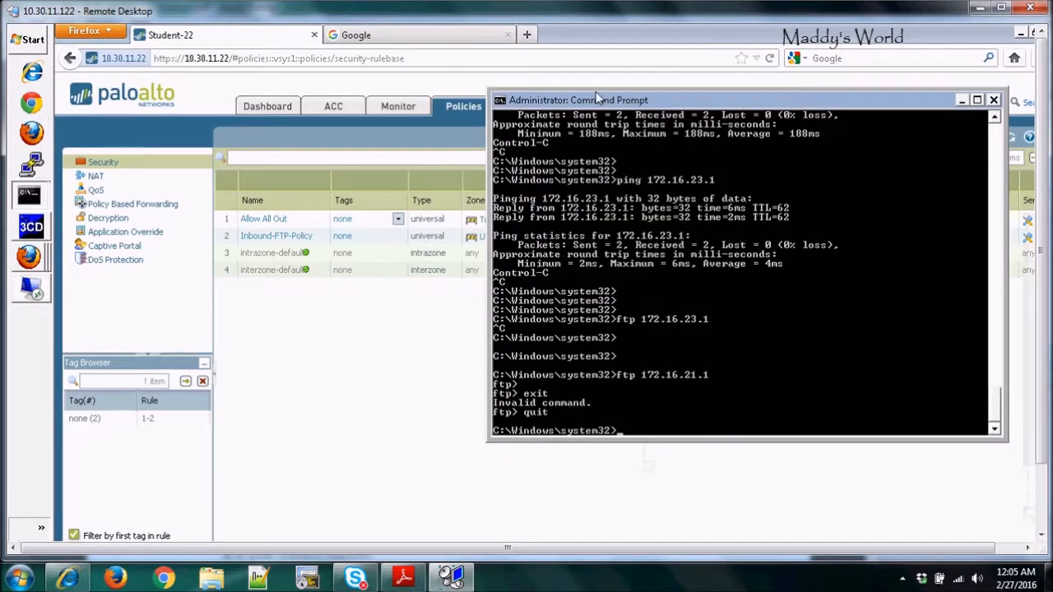
Open the firewall's traffic log and examine the zones, addresses, port, action and rule of the FTP session to 172.16.22.1.
left_click(288, 327)
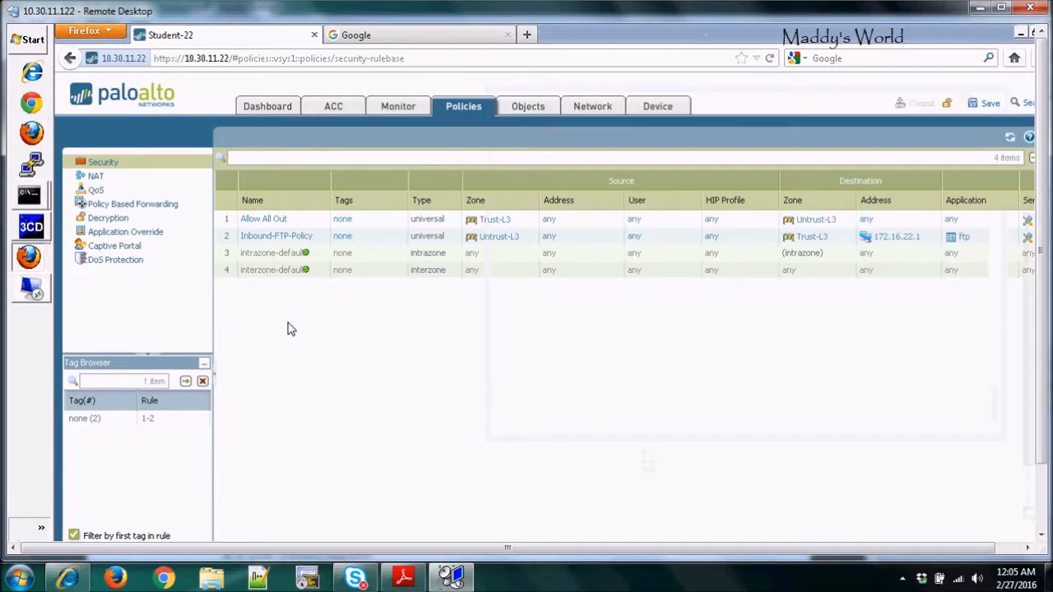
left_click(395, 111)
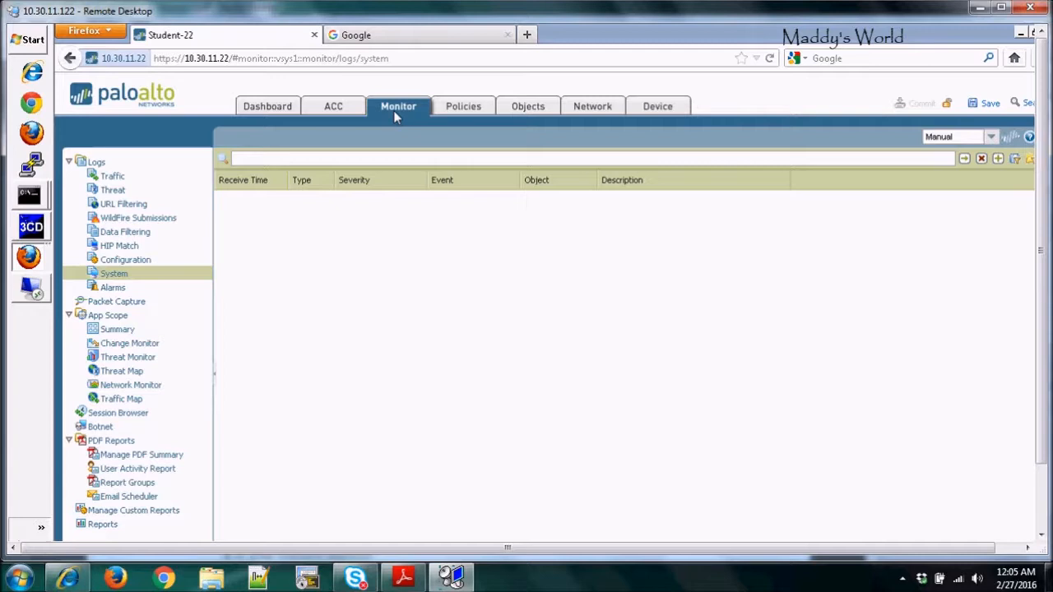
left_click(115, 180)
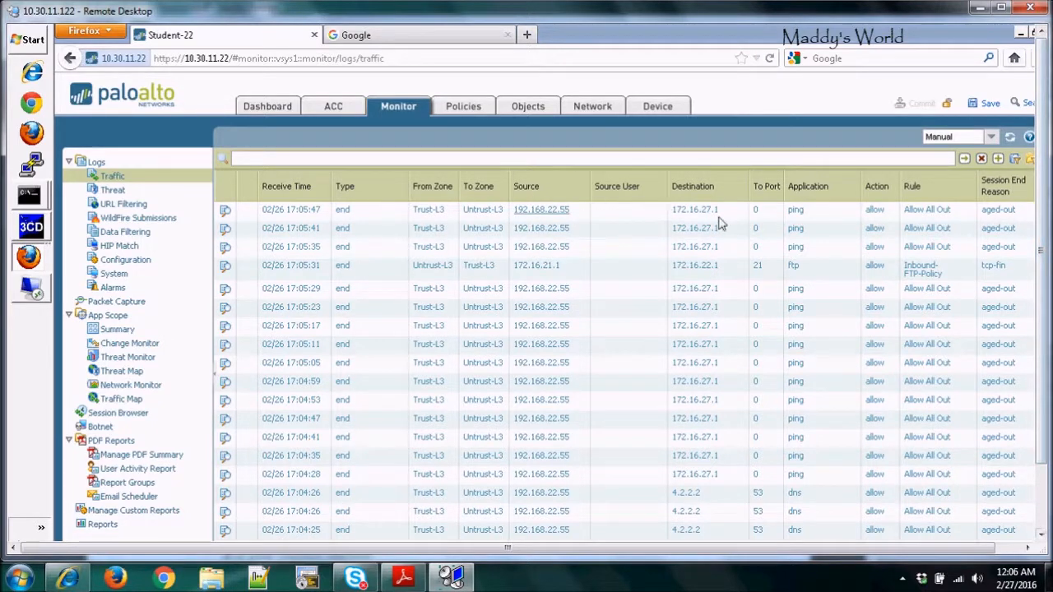
right_click(1042, 215)
left_click(1041, 190)
left_click_drag(1044, 189, 1043, 205)
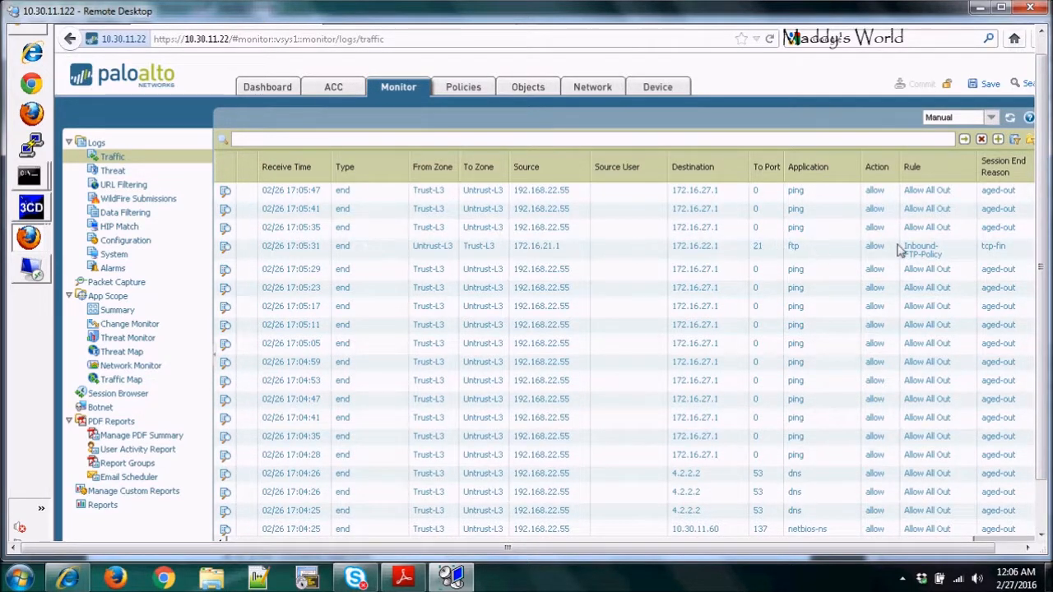
left_click_drag(625, 552, 738, 536)
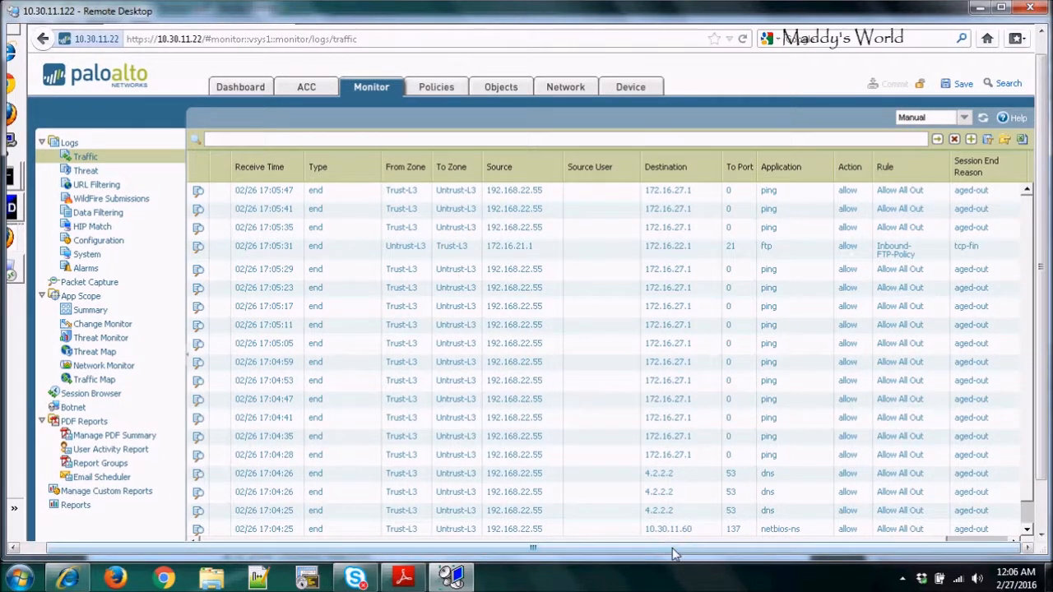
left_click_drag(672, 554, 646, 554)
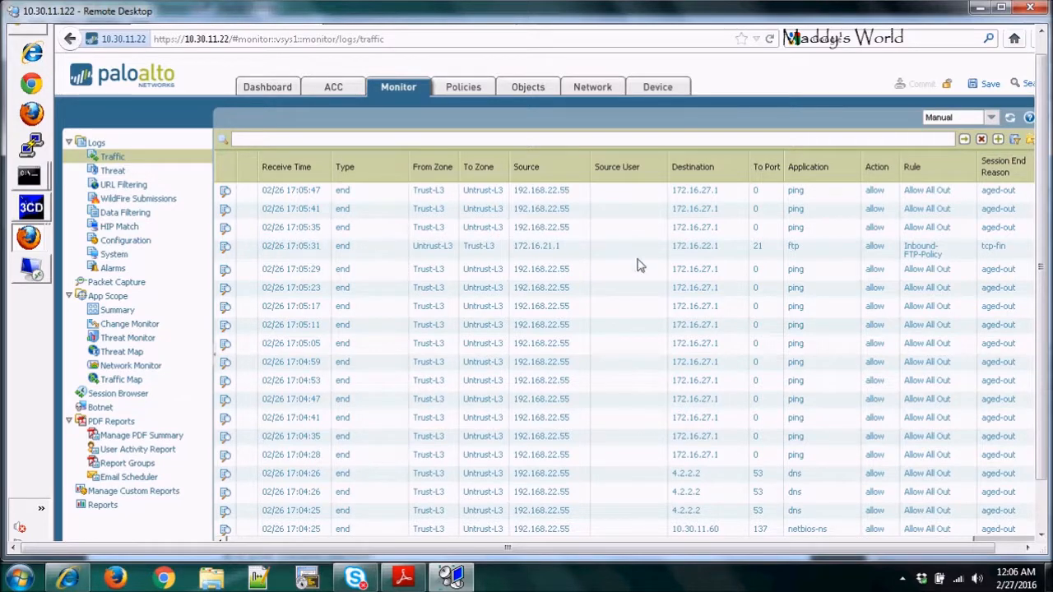
left_click_drag(659, 548, 541, 568)
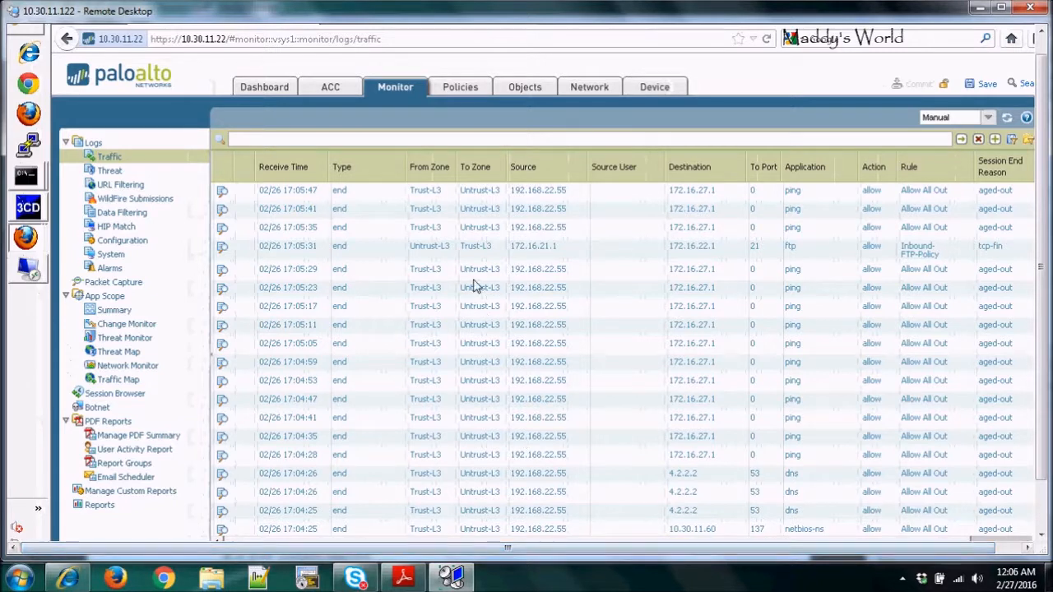
Fill the traffic log filter from the FTP entry's receive time and clear the filter text without applying it.
left_click(299, 247)
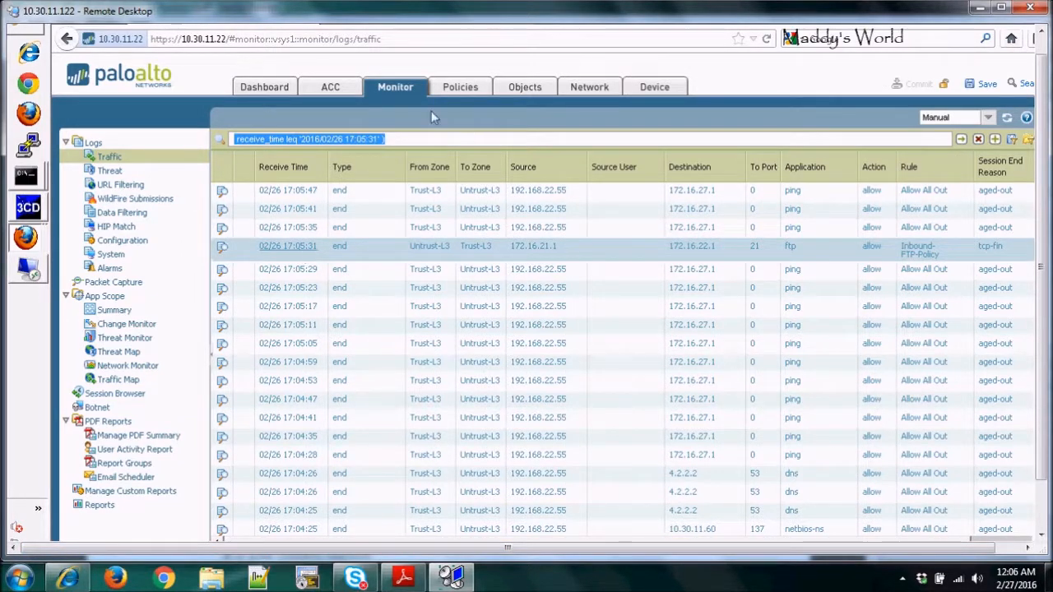
left_click(392, 141)
key("BackSpace")
key("BackSpace")
key("BackSpace")
key("BackSpace")
key("BackSpace")
key("BackSpace")
key("BackSpace")
key("BackSpace")
key("BackSpace")
key("BackSpace")
key("BackSpace")
key("BackSpace")
key("BackSpace")
key("BackSpace")
key("BackSpace")
key("BackSpace")
key("BackSpace")
key("BackSpace")
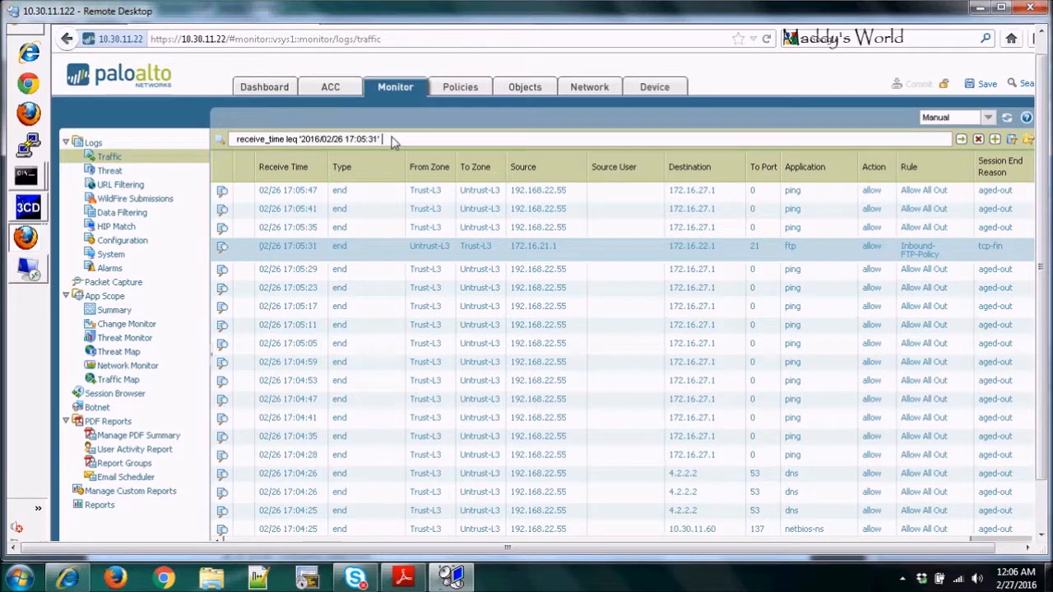
key("BackSpace")
key("BackSpace")
key("BackSpace")
key("BackSpace")
key("BackSpace")
key("BackSpace")
key("BackSpace")
key("BackSpace")
key("BackSpace")
key("BackSpace")
key("BackSpace")
key("BackSpace")
key("BackSpace")
key("BackSpace")
key("BackSpace")
key("BackSpace")
key("BackSpace")
key("BackSpace")
key("BackSpace")
key("BackSpace")
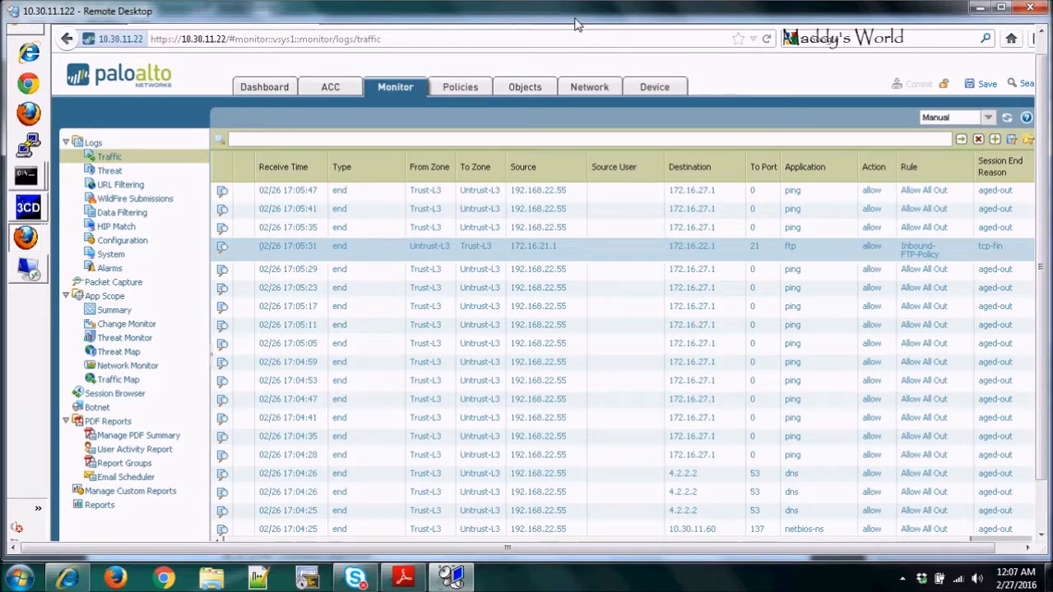
left_click(902, 580)
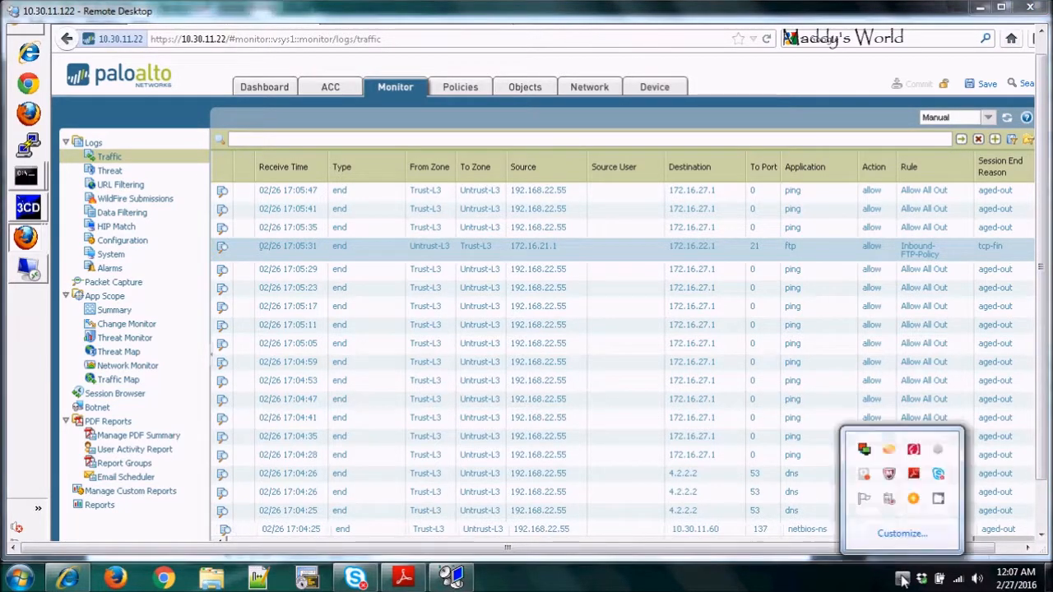
left_click(939, 501)
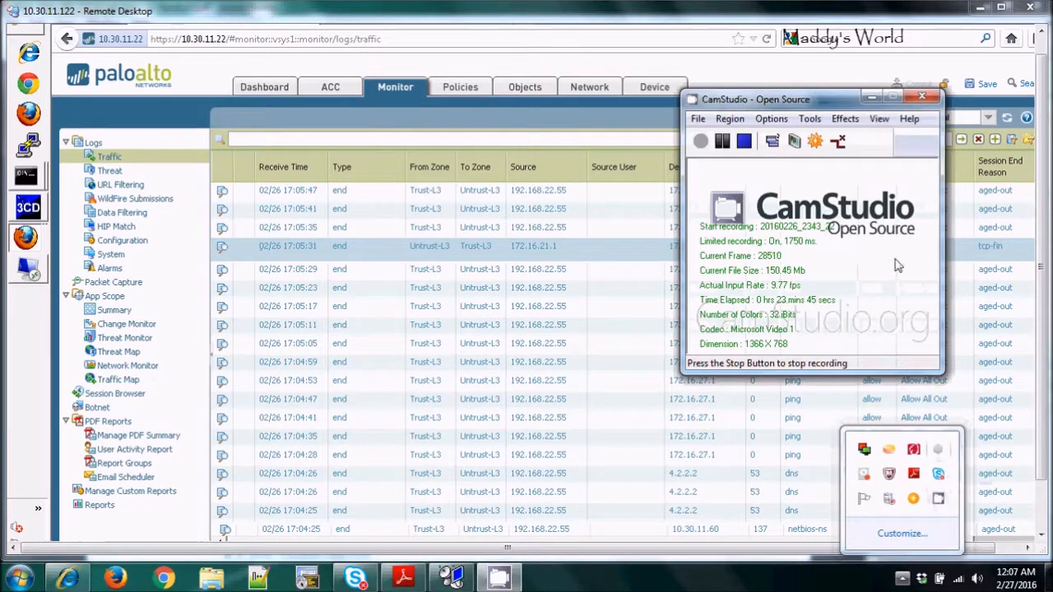
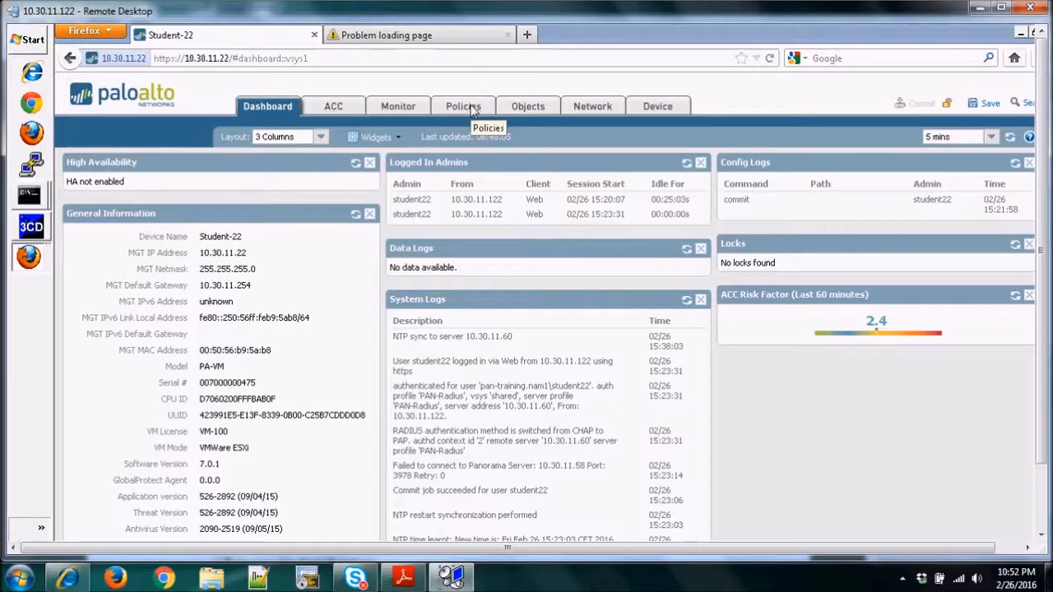
Create a security zone named Untrust-L3 of type Layer3 on the firewall, working in the maximized 10.30.11.122 session.
left_click(593, 106)
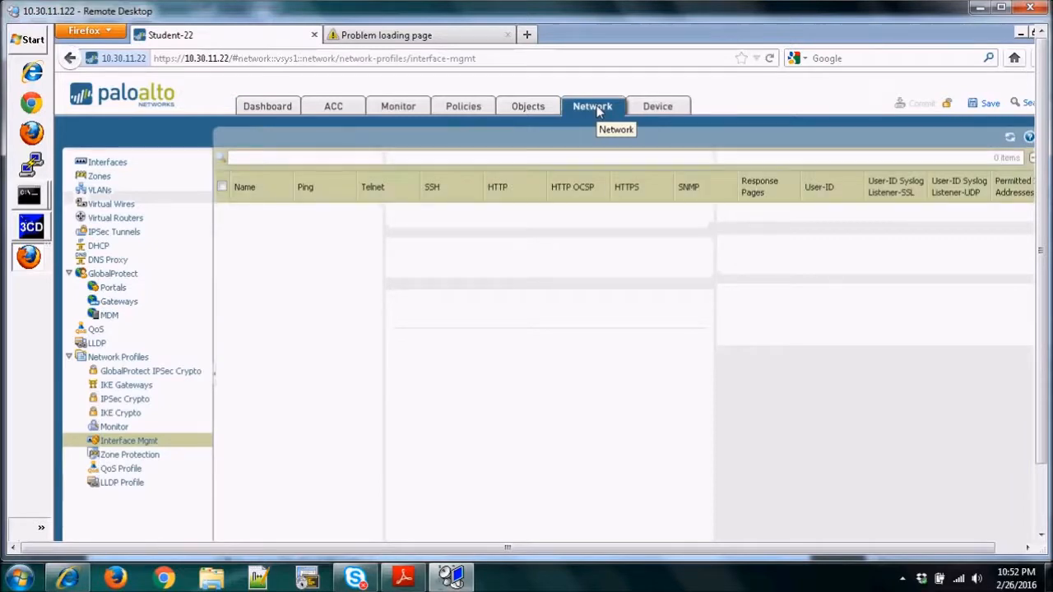
left_click(99, 178)
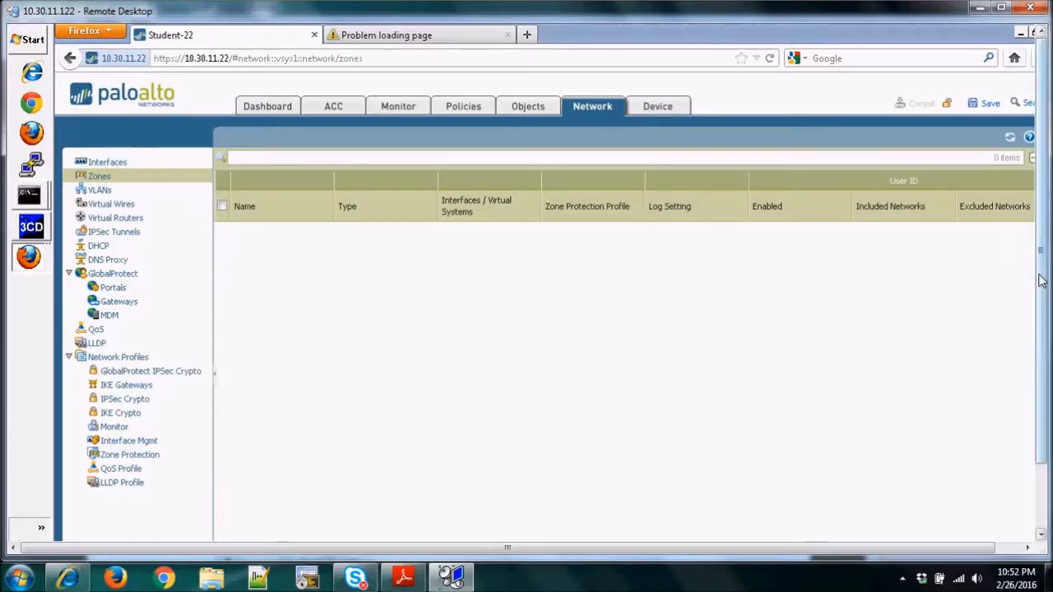
left_click(1001, 7)
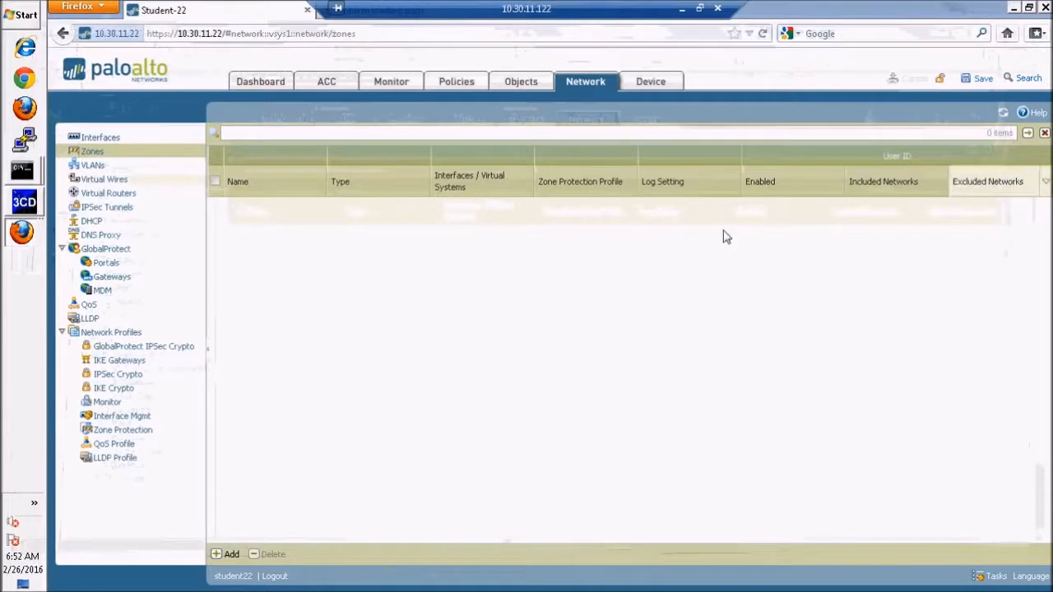
left_click(227, 555)
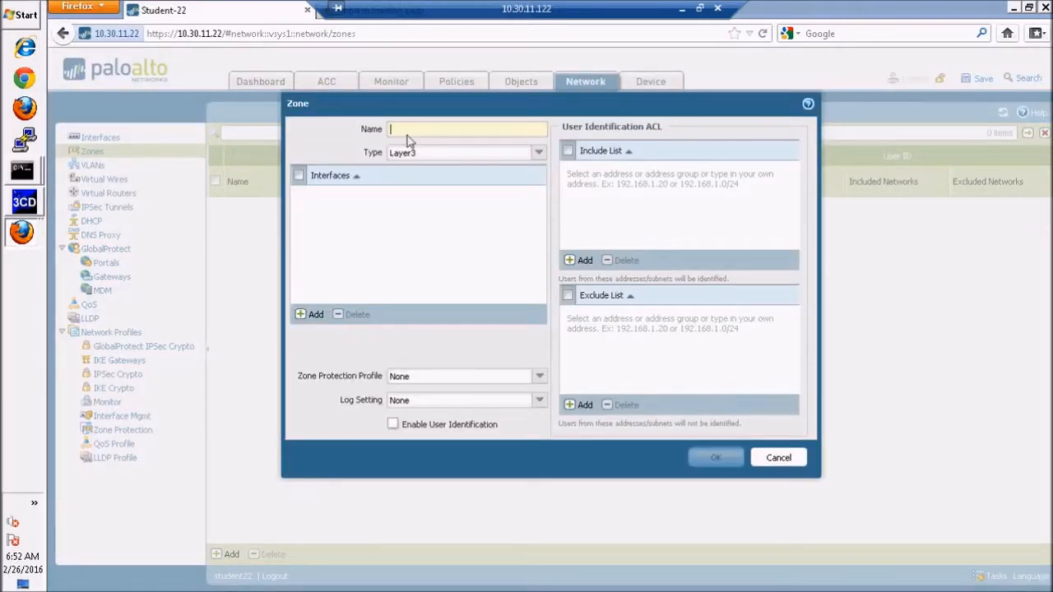
type("Untrust")
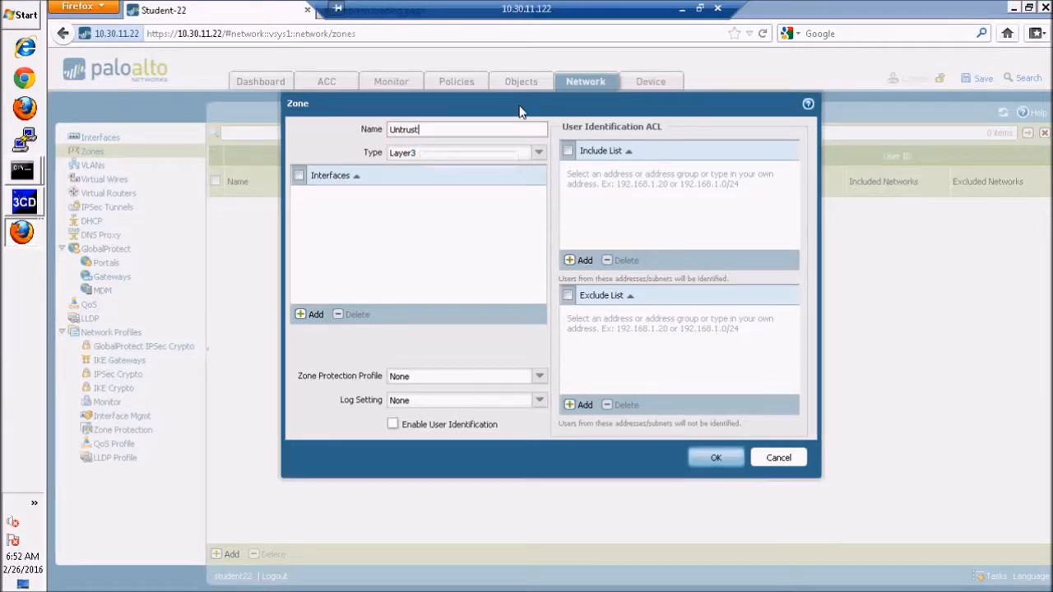
type("-L3")
left_click(539, 154)
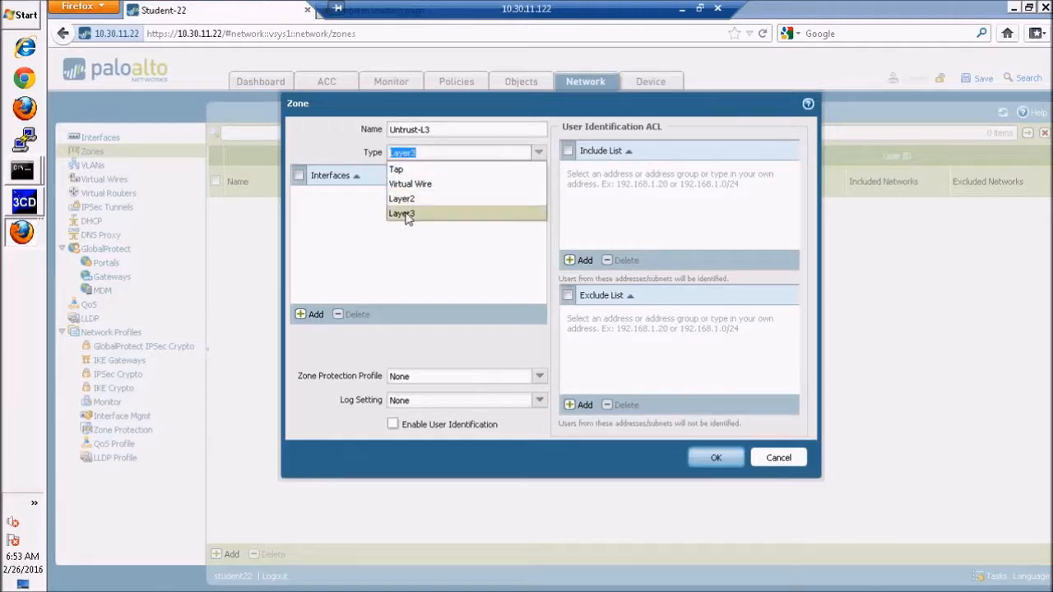
left_click(407, 216)
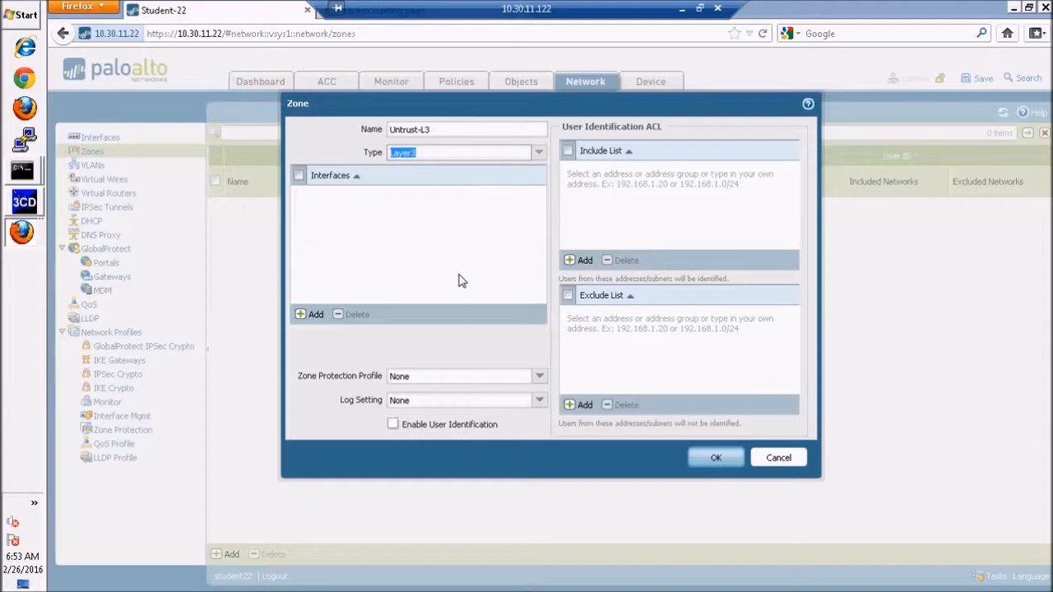
left_click(715, 457)
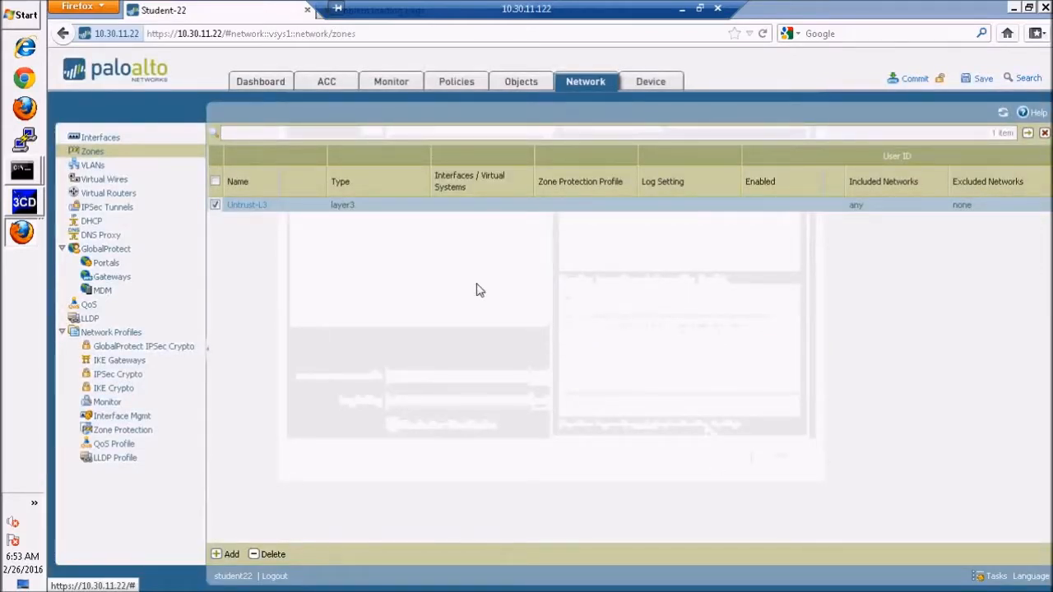
Create a second Layer3 security zone named Trust-L3.
left_click(227, 556)
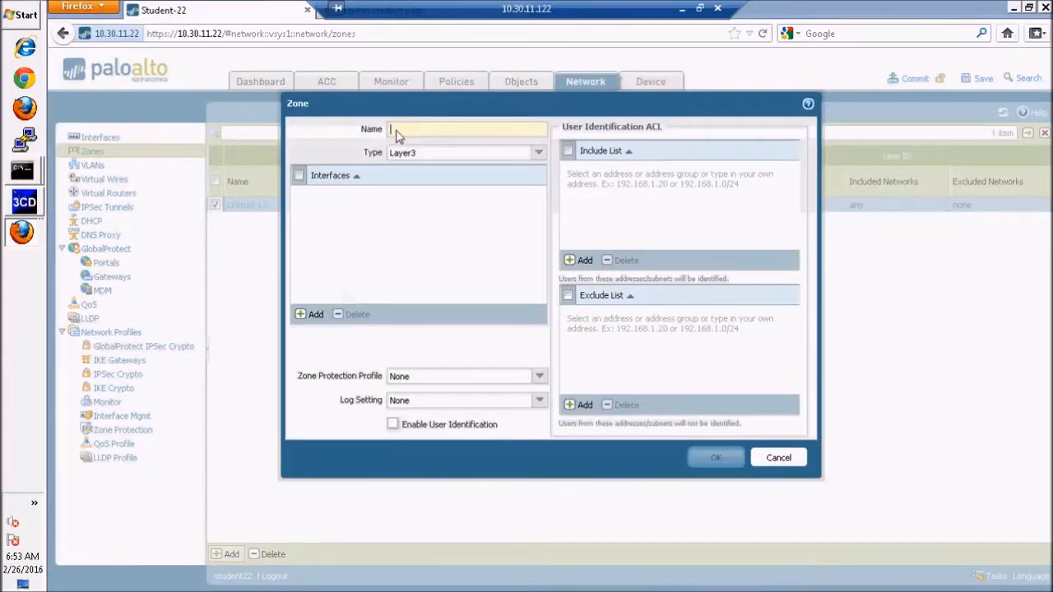
type("Trust")
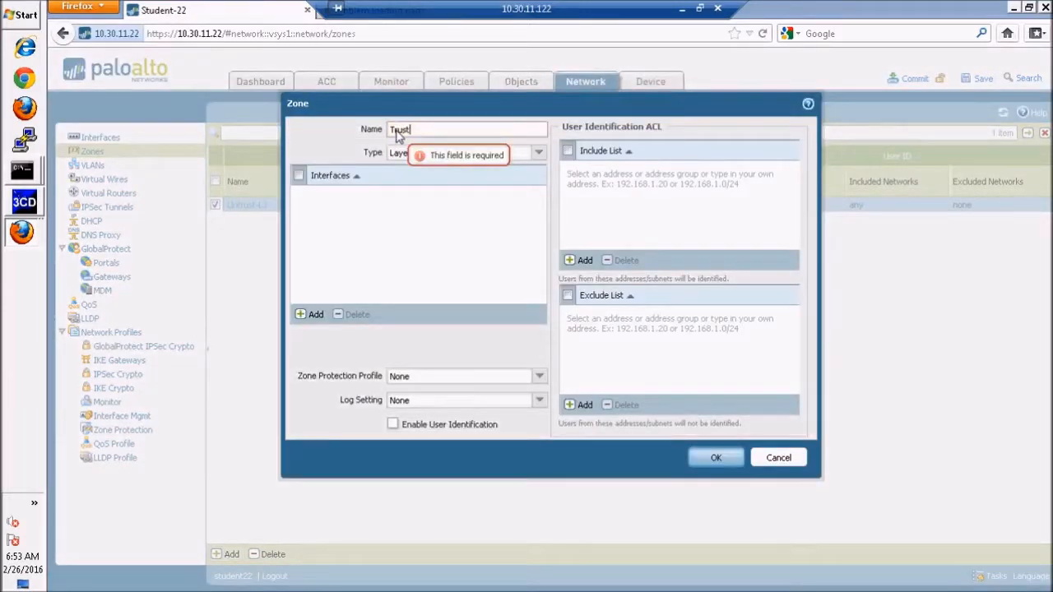
type("-")
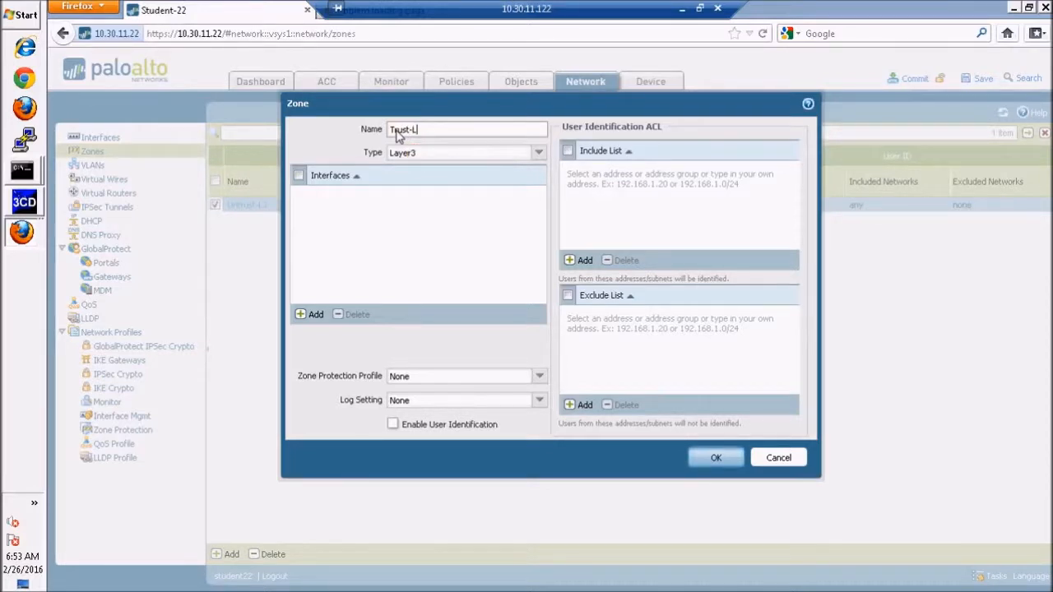
type("L3")
left_click(713, 460)
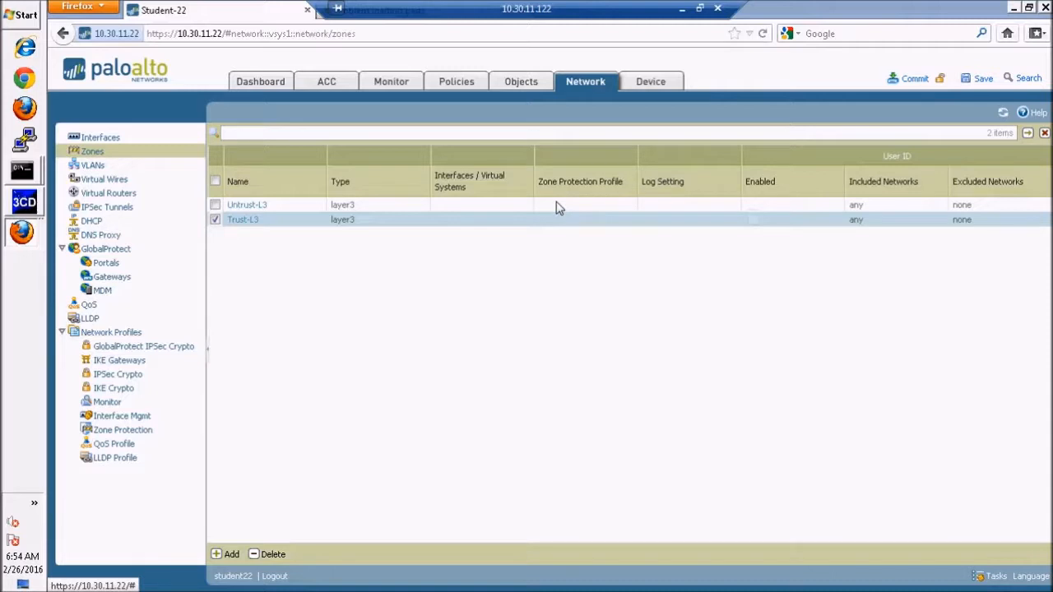
Switch to Adobe Reader to examine the interfaces and networks in the lab diagram, and return to the 10.30.11.122 remote session.
left_click(699, 9)
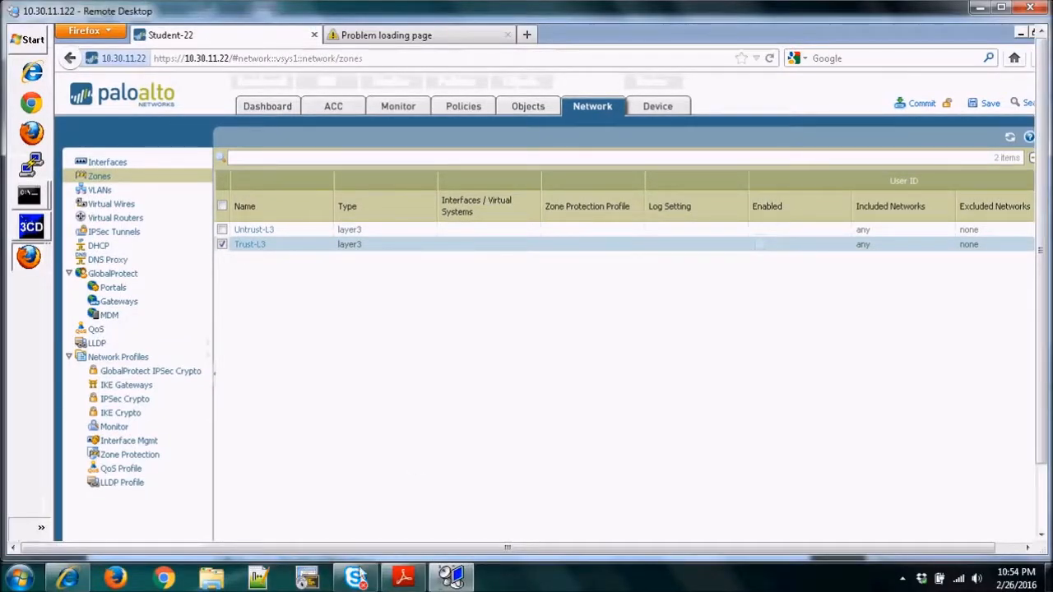
left_click(403, 578)
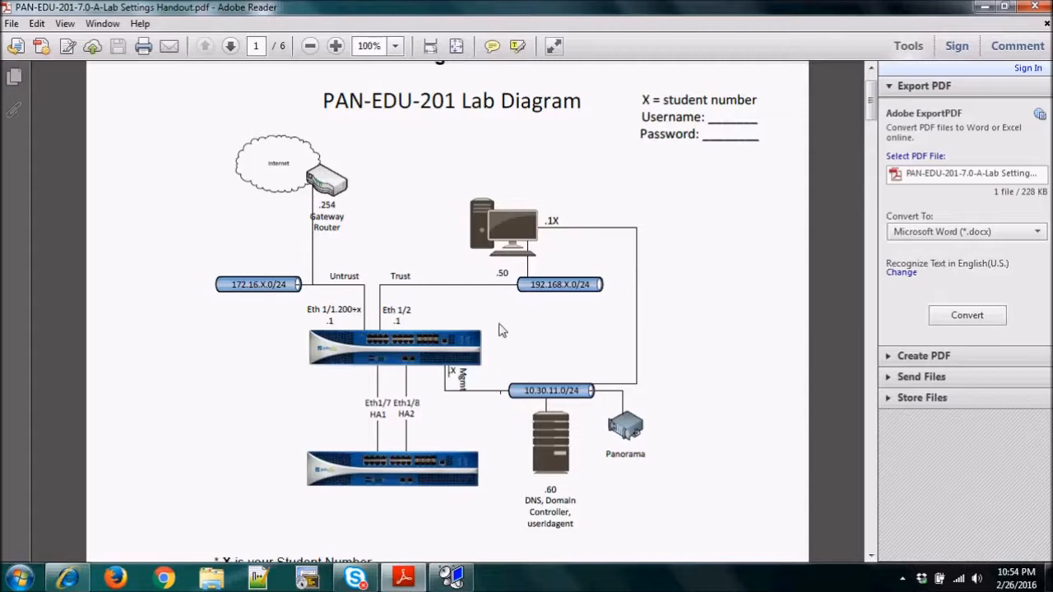
mouse_move(457, 580)
left_click(457, 578)
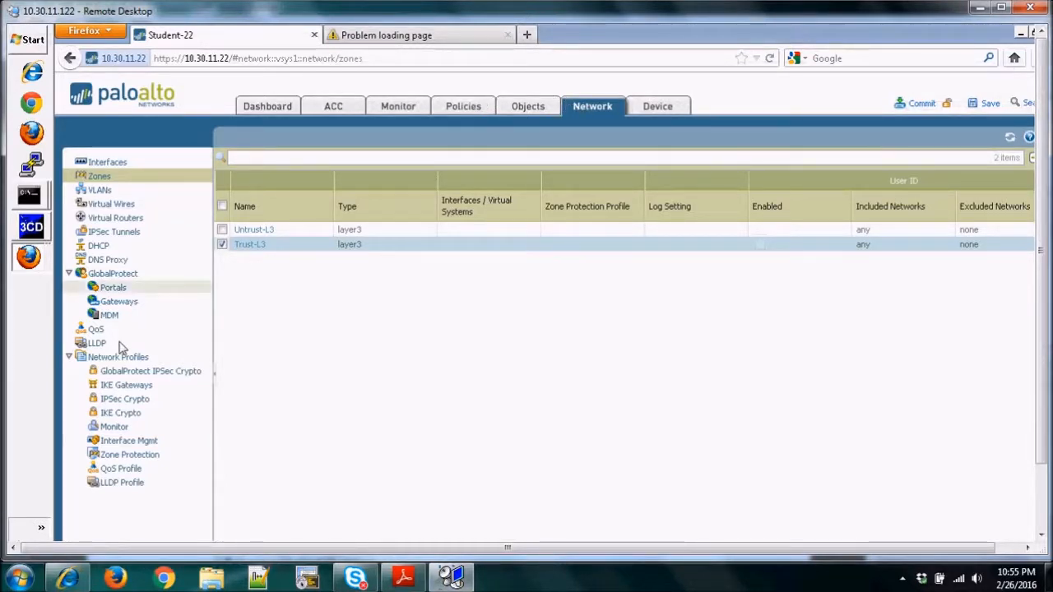
Create an interface management profile named allow-mgt that permits Ping, SSH and HTTPS.
left_click(134, 444)
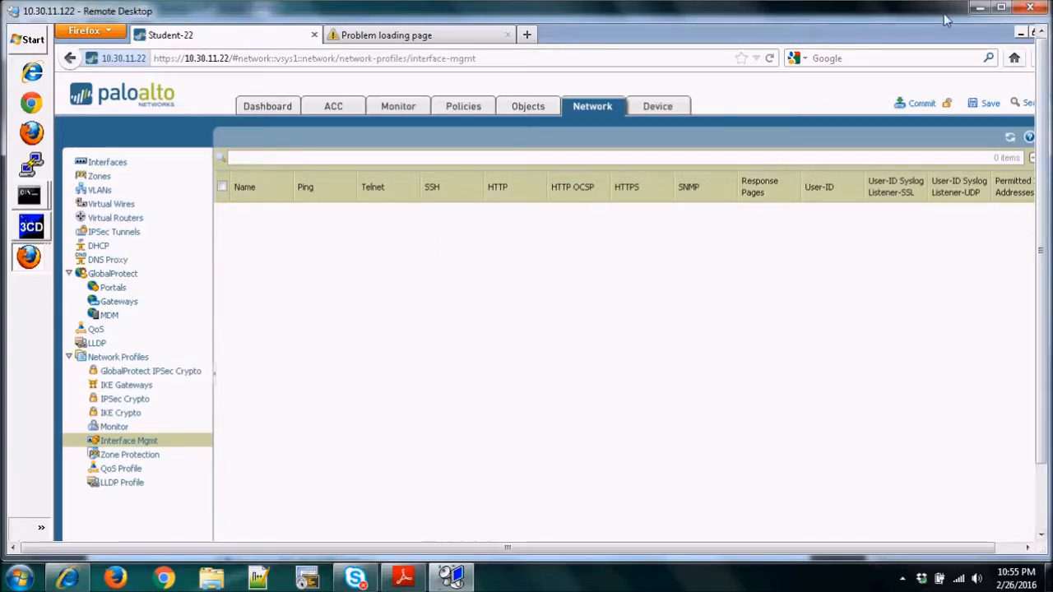
left_click(1000, 9)
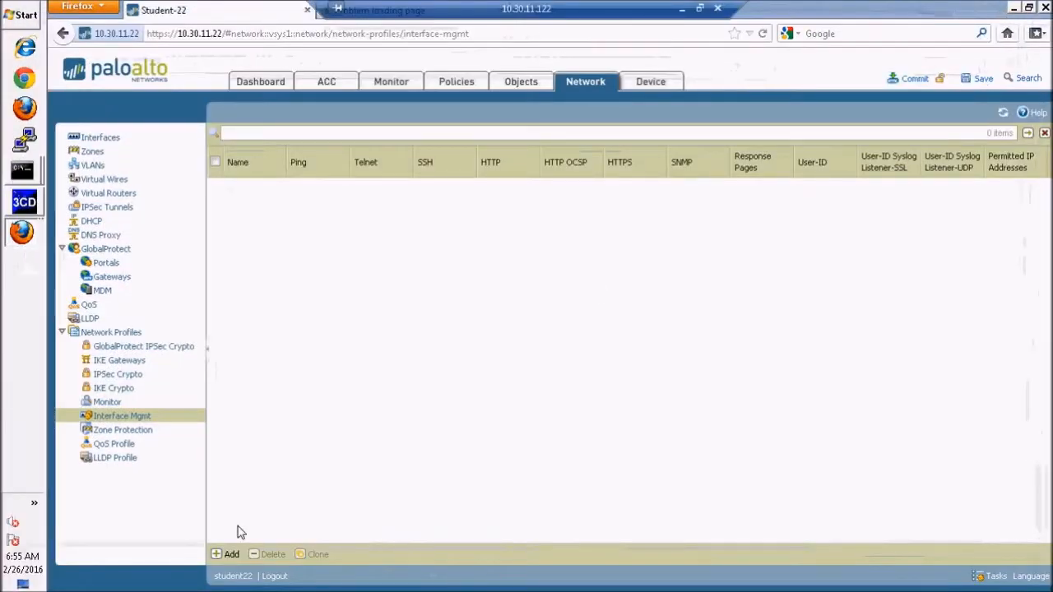
left_click(228, 555)
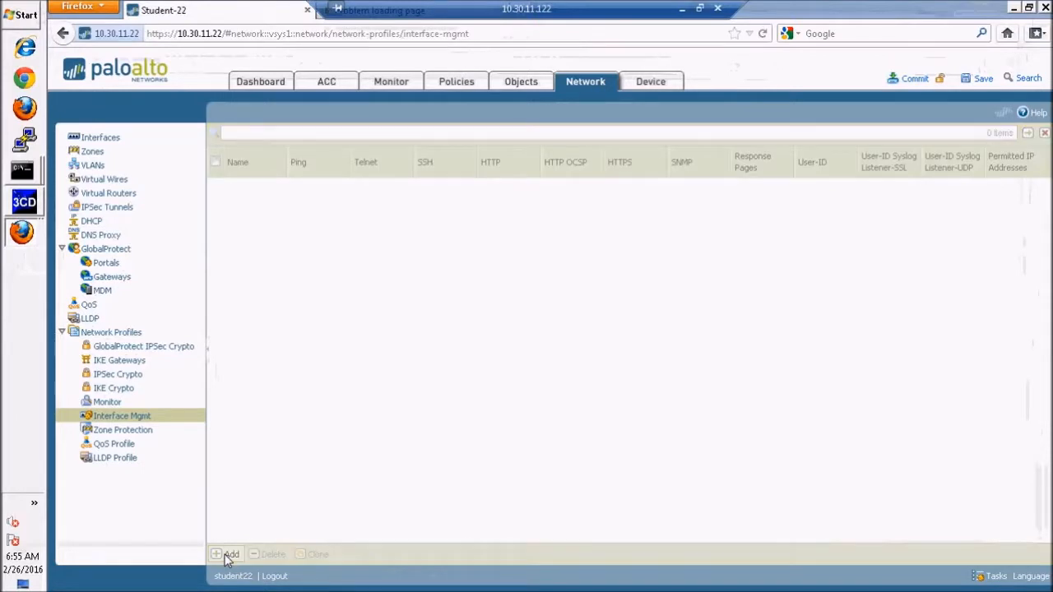
type("a")
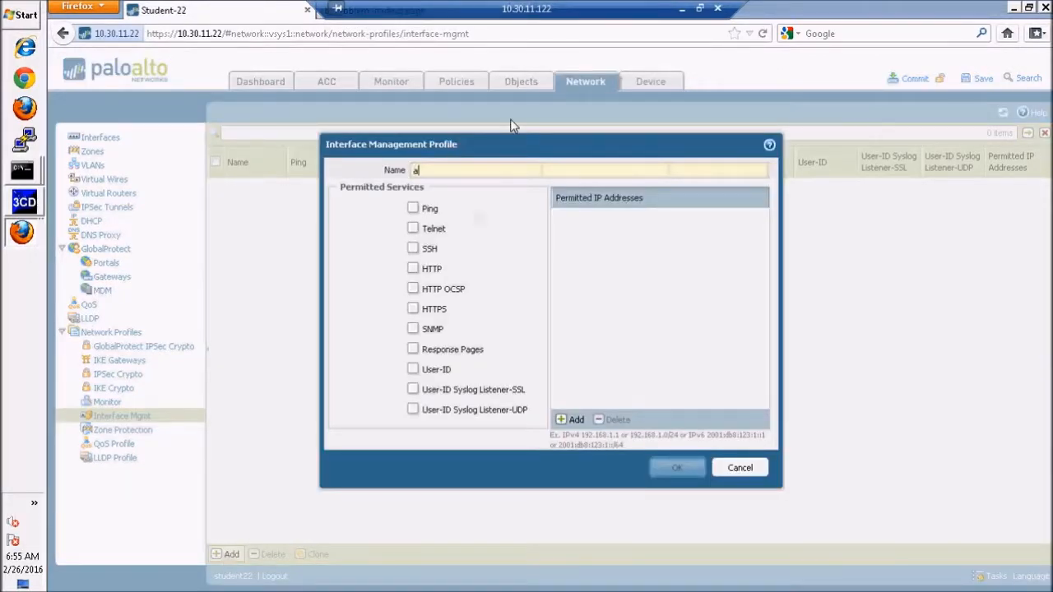
type("llow-mgt")
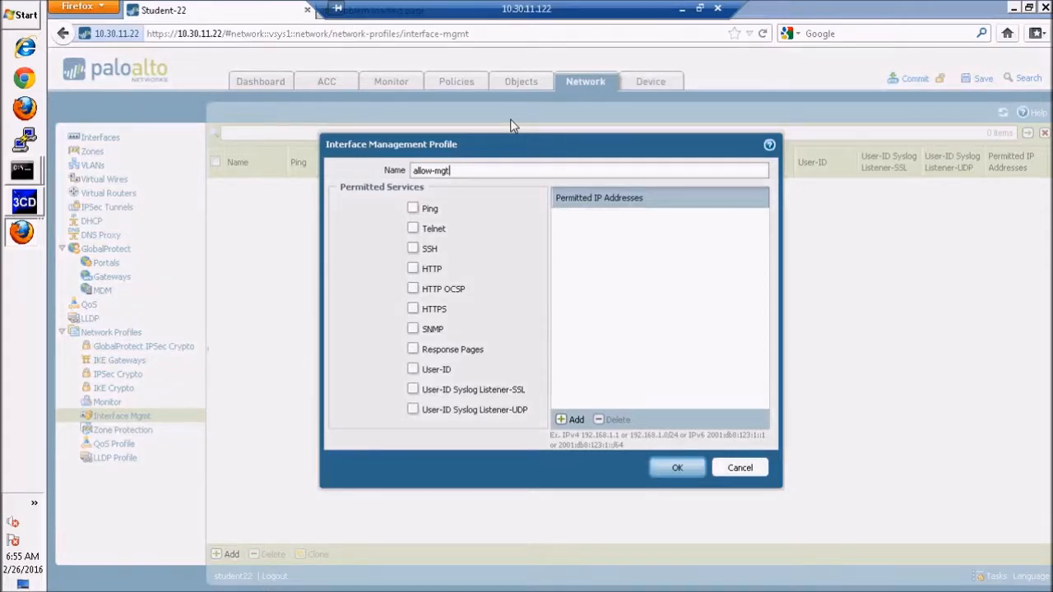
left_click(414, 210)
left_click(413, 250)
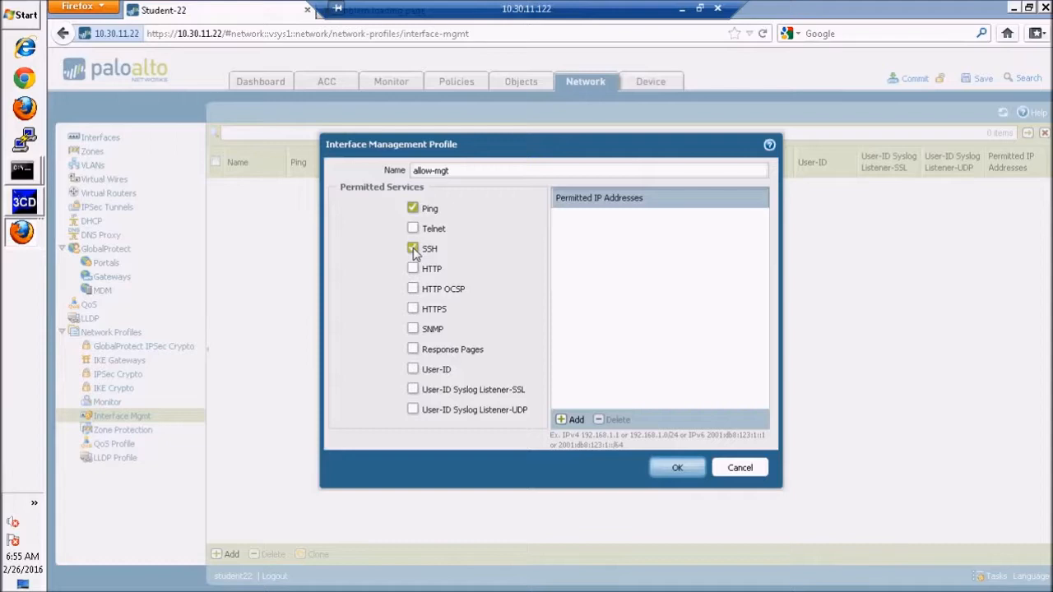
left_click(414, 310)
left_click(677, 468)
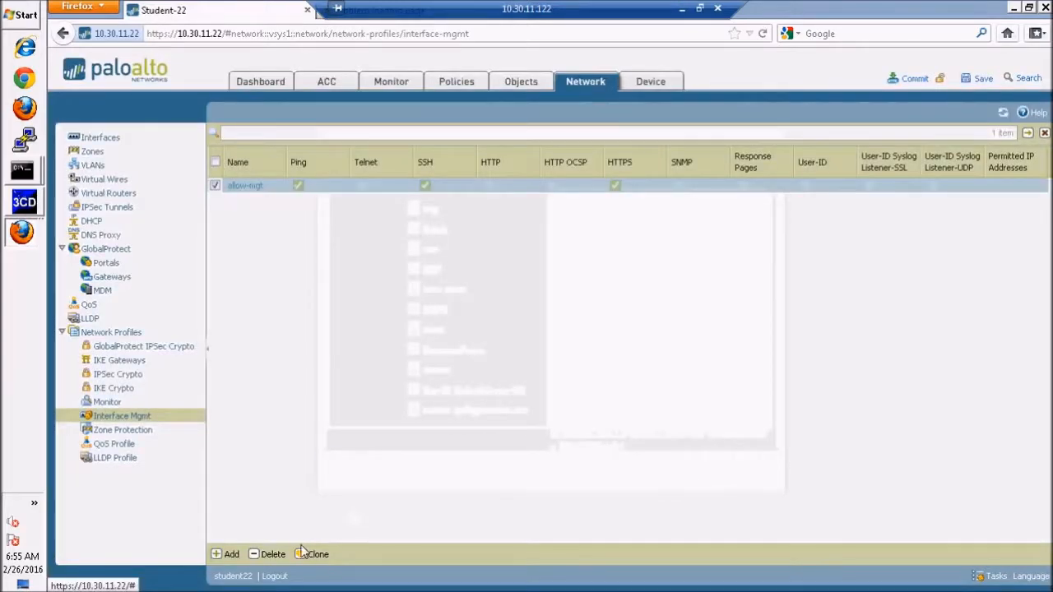
Create an interface management profile named allow-ping that permits only Ping.
left_click(229, 556)
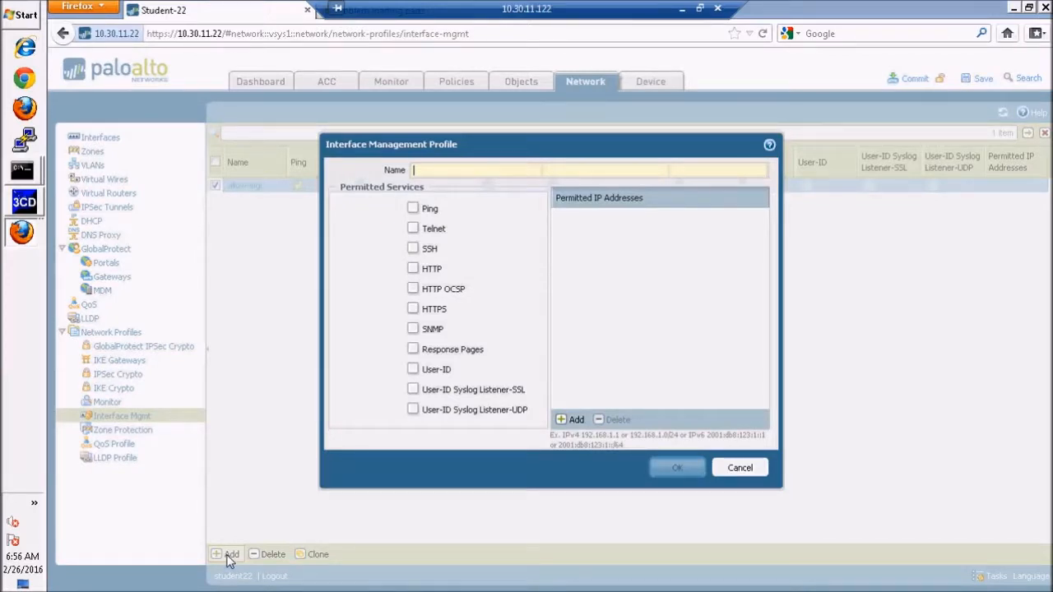
type("allow")
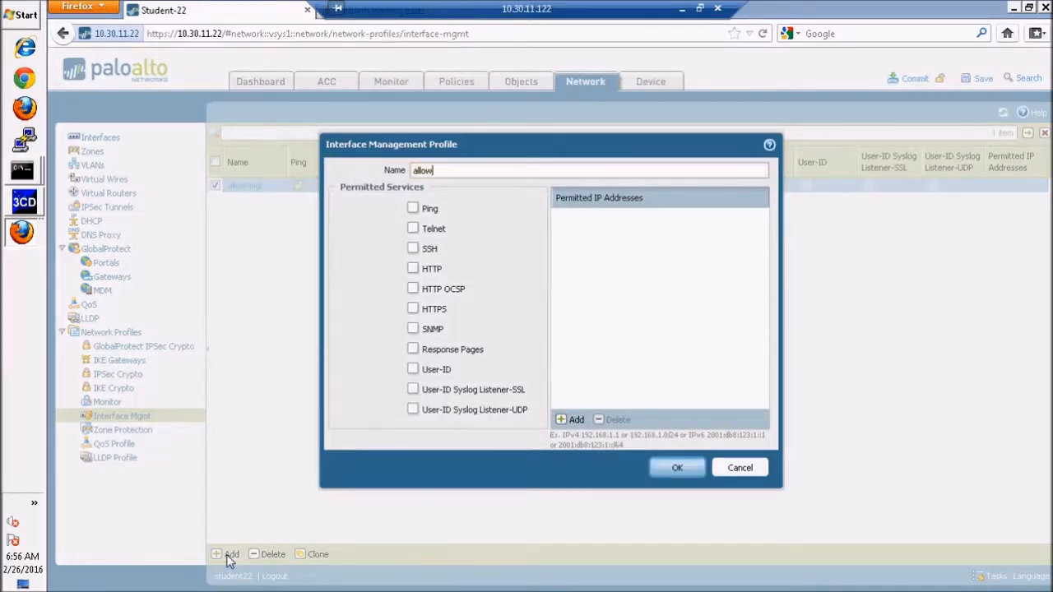
type("-ping")
left_click(412, 210)
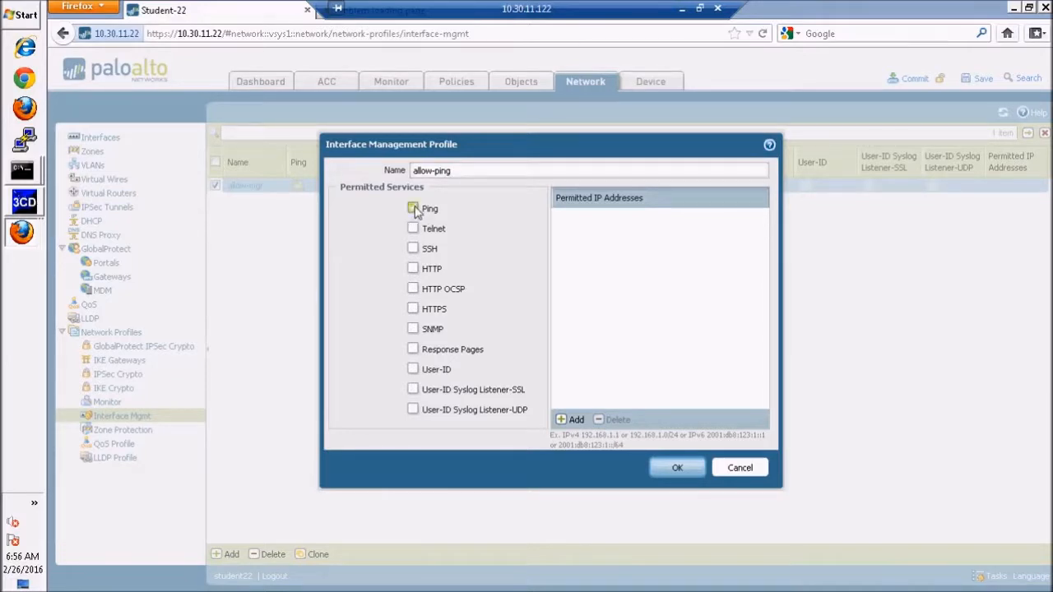
left_click(677, 468)
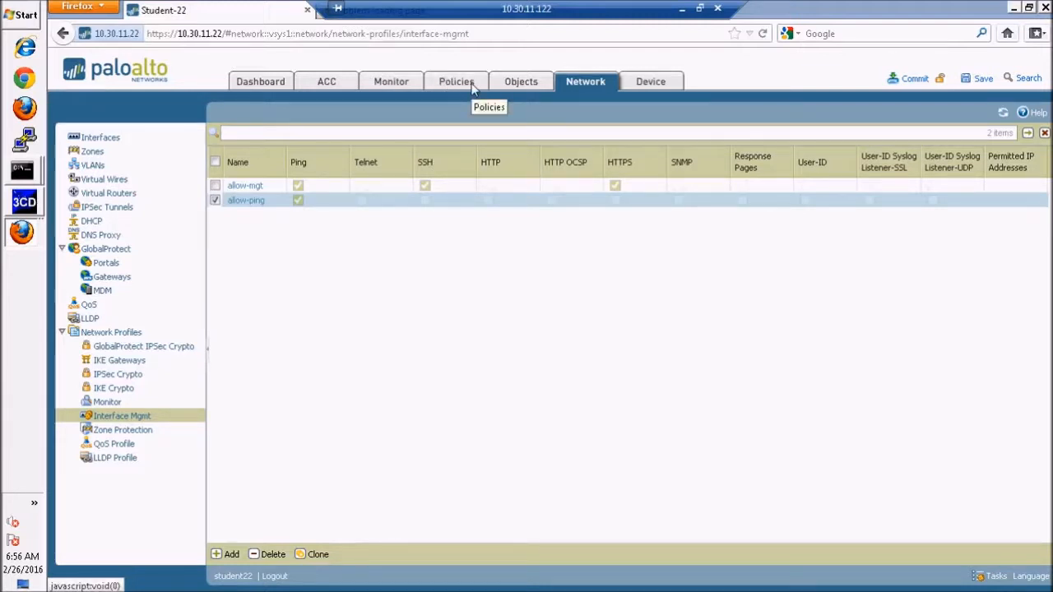
Open the firewall's Ethernet interface list and check the interface assignments in the lab diagram in Adobe Reader before returning to the session.
left_click(100, 138)
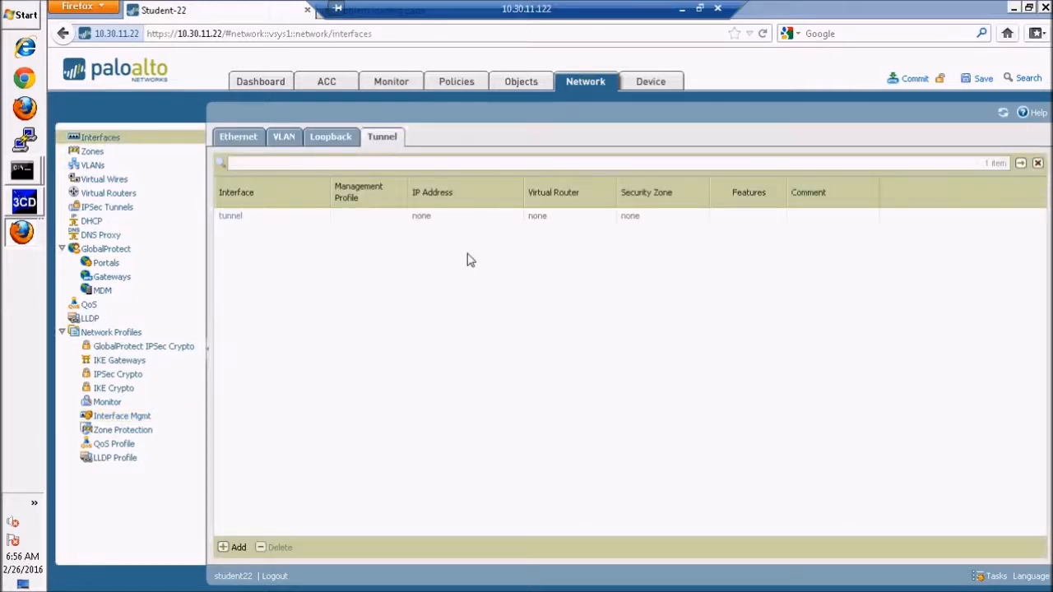
left_click(240, 138)
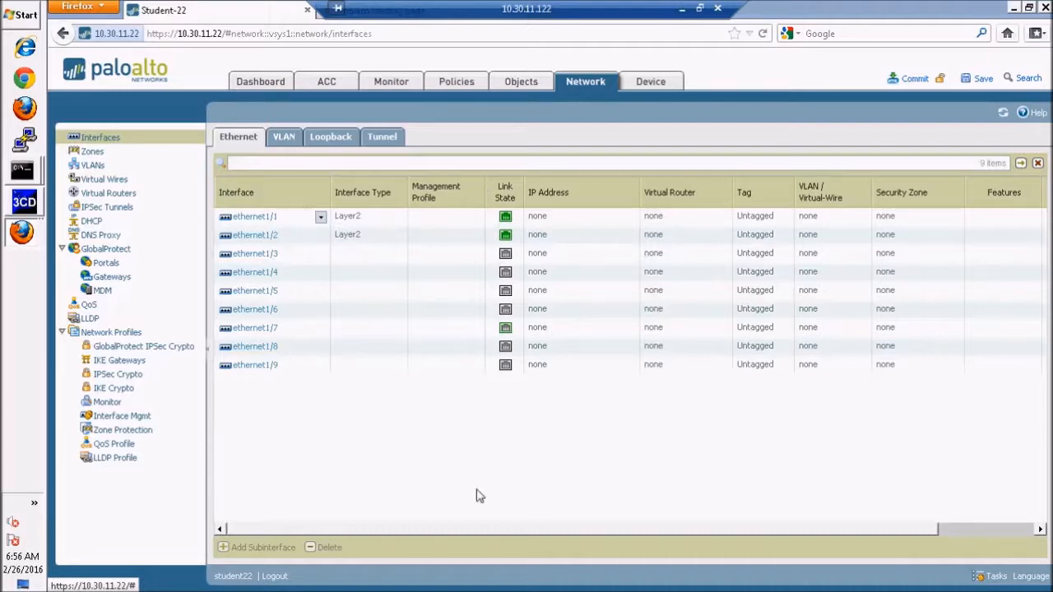
left_click(682, 9)
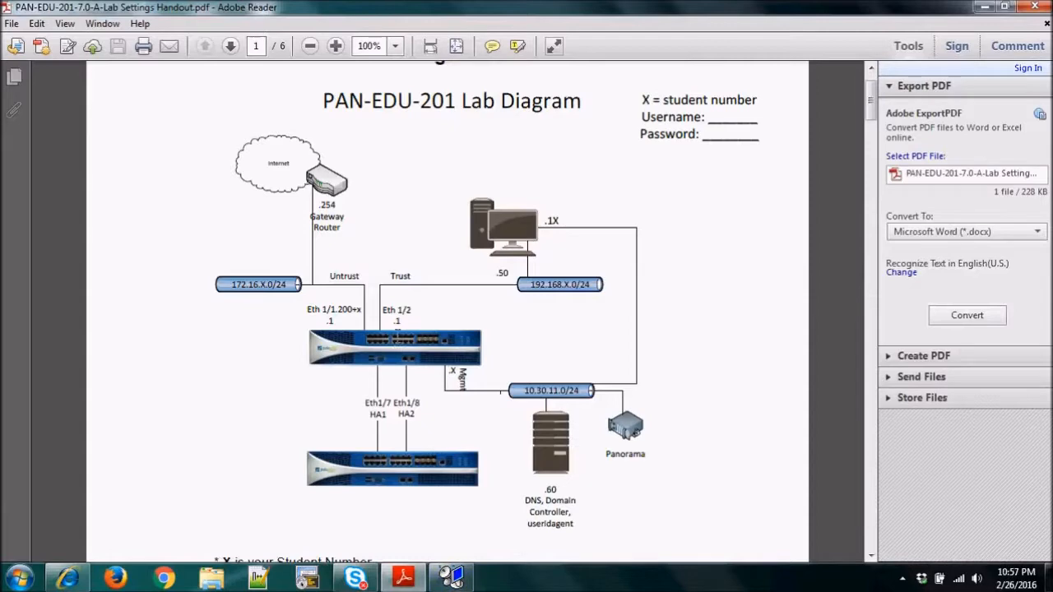
left_click(451, 577)
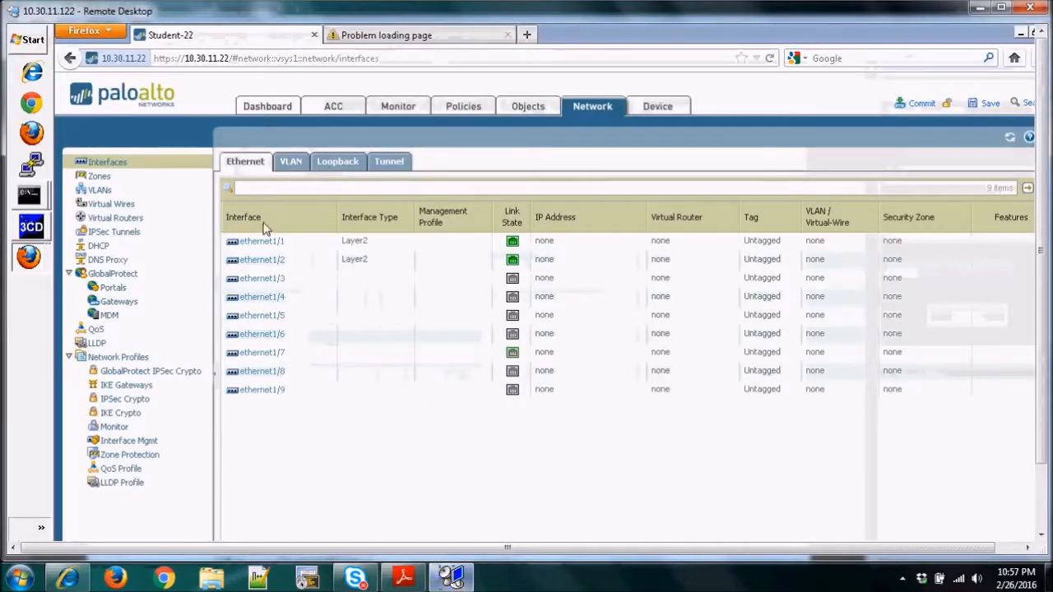
Open the ethernet1/2 interface for editing and set its interface type to Layer3.
left_click(275, 263)
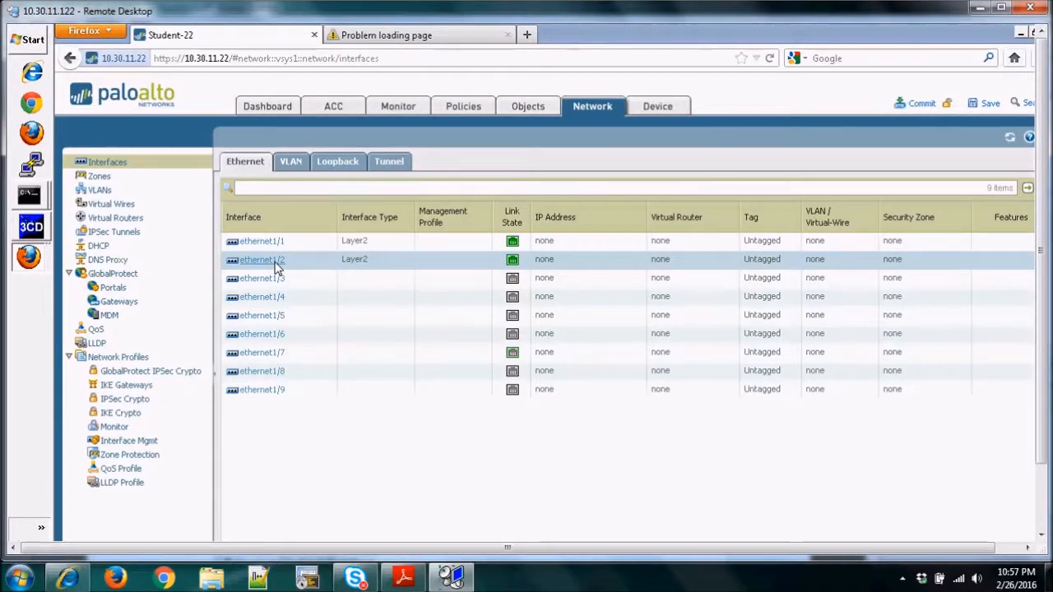
left_click(275, 262)
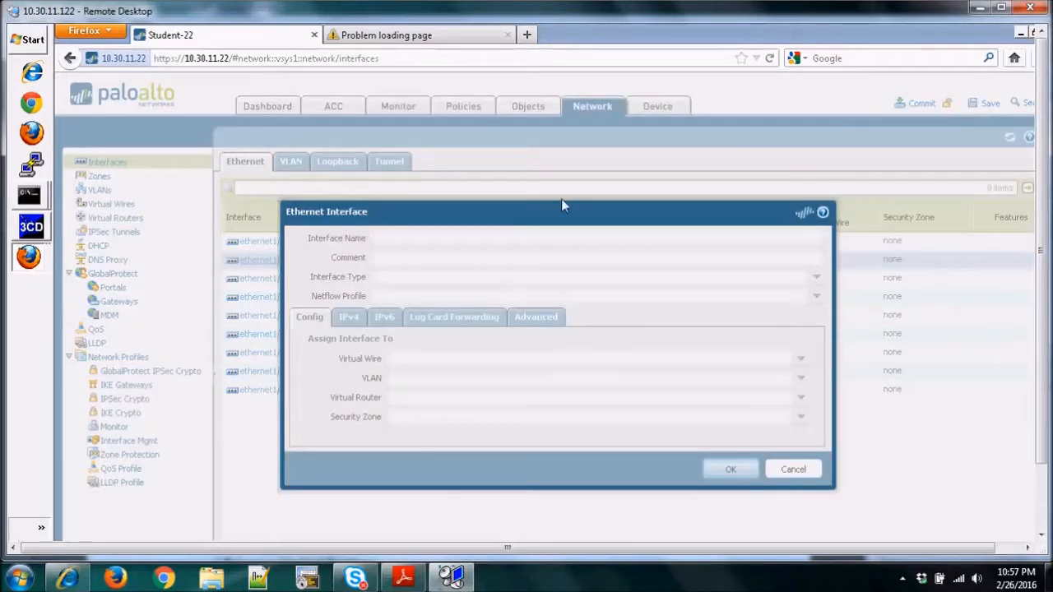
left_click(1001, 8)
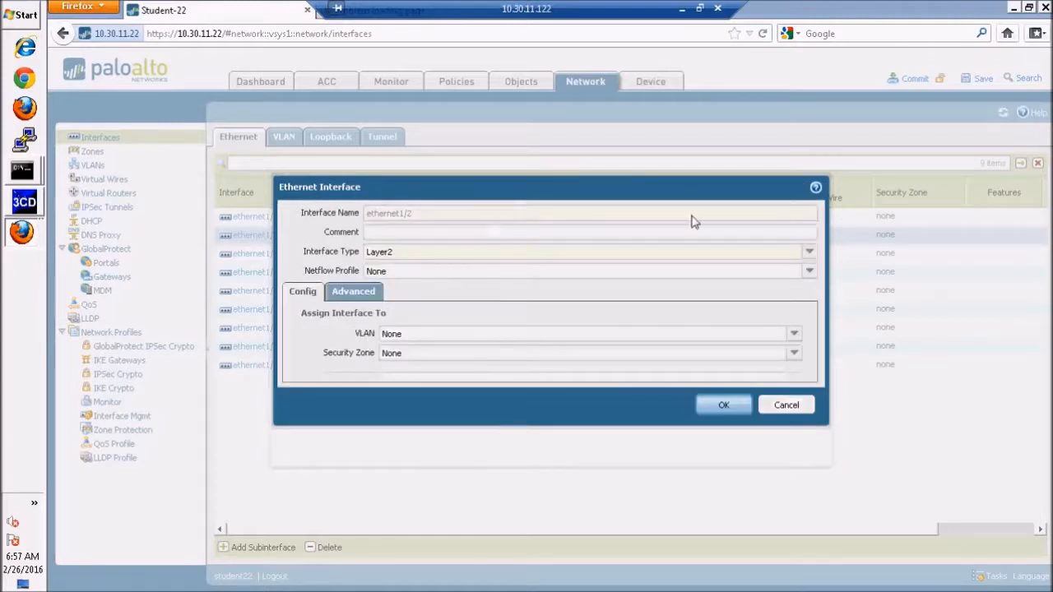
left_click(811, 255)
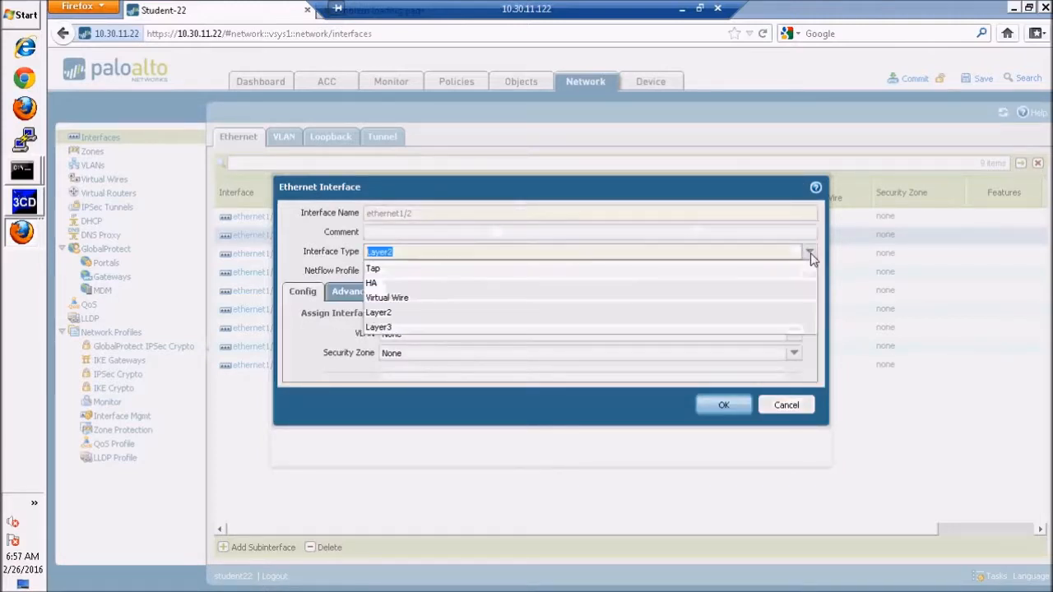
left_click(386, 327)
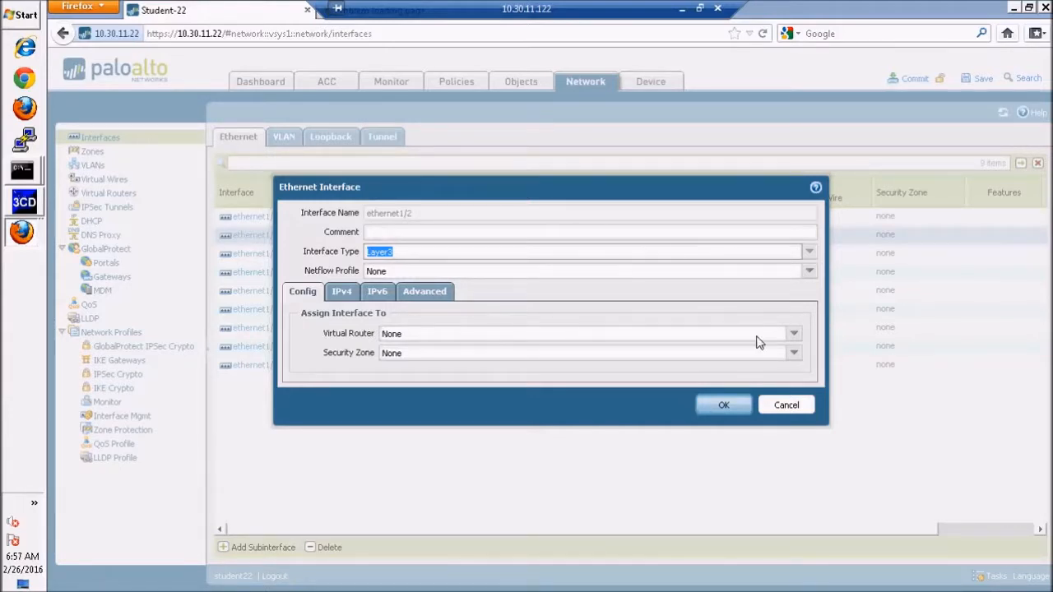
Assign ethernet1/2 to the Trust-L3 security zone and give it the static IPv4 address 192.168.22.1/24.
left_click(794, 352)
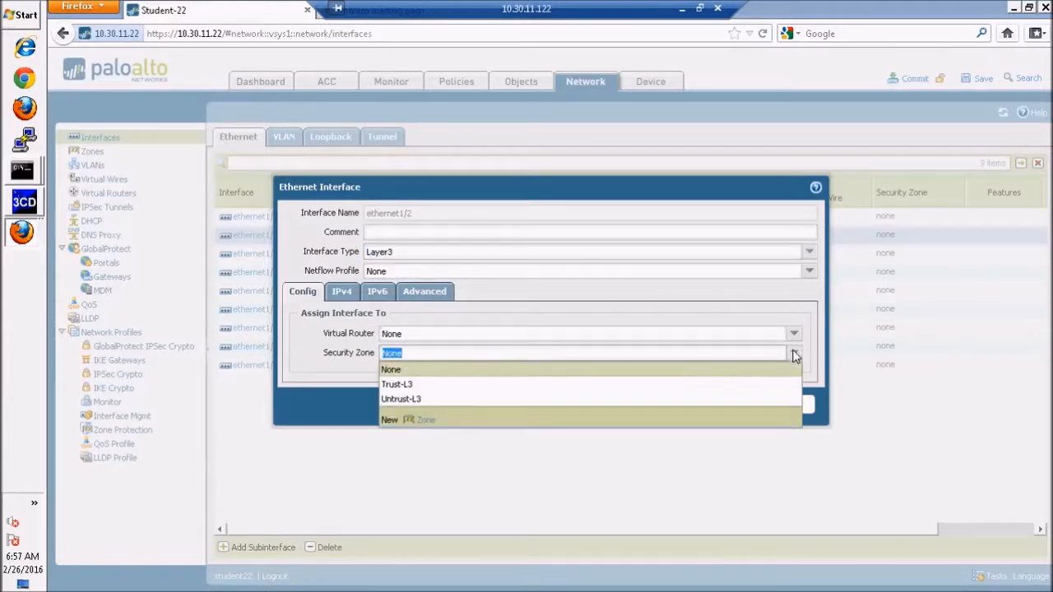
left_click(408, 385)
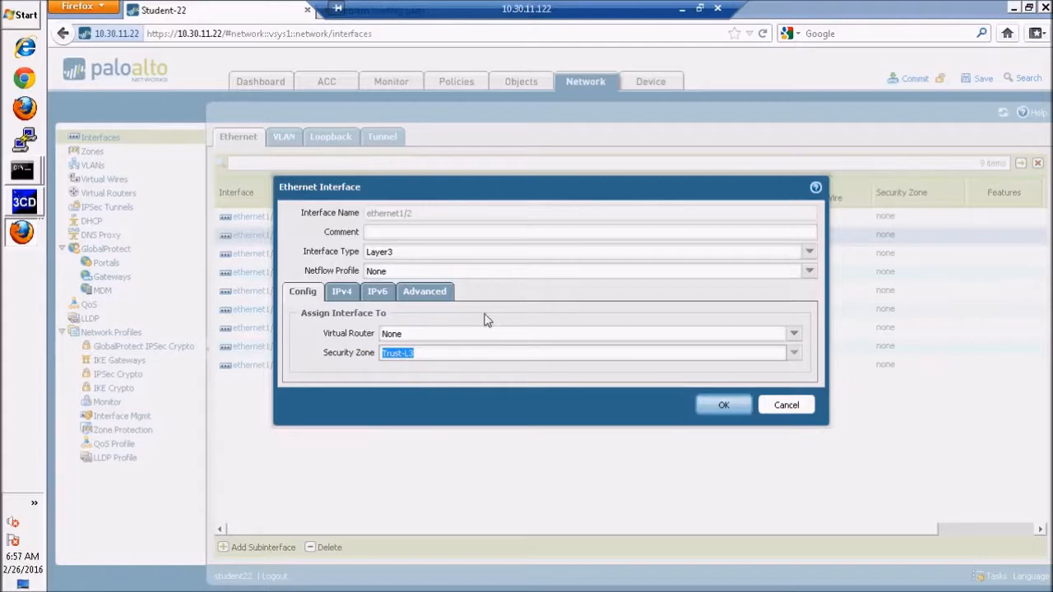
left_click(341, 293)
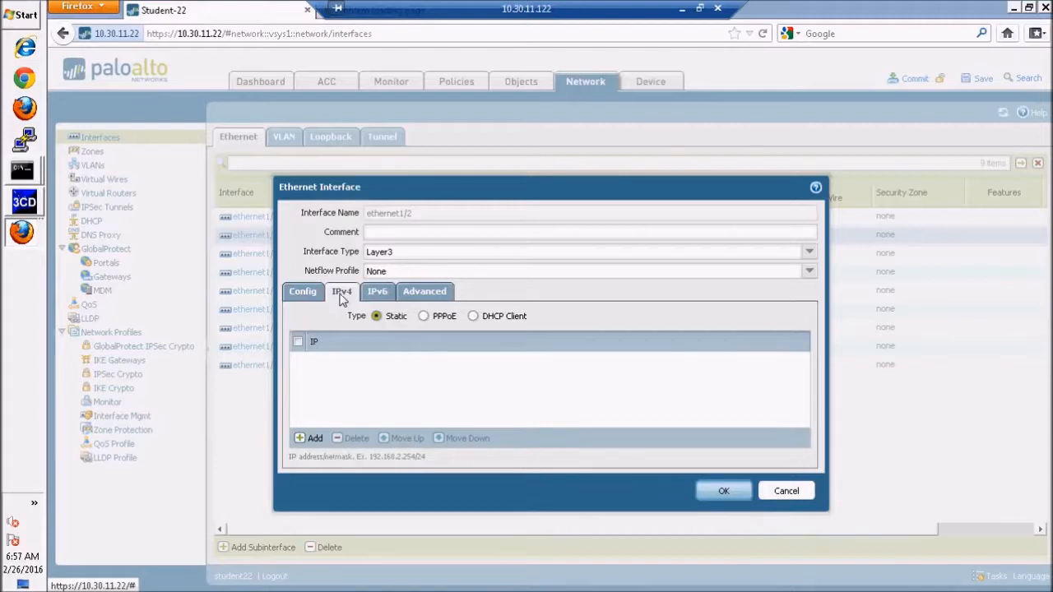
left_click(308, 438)
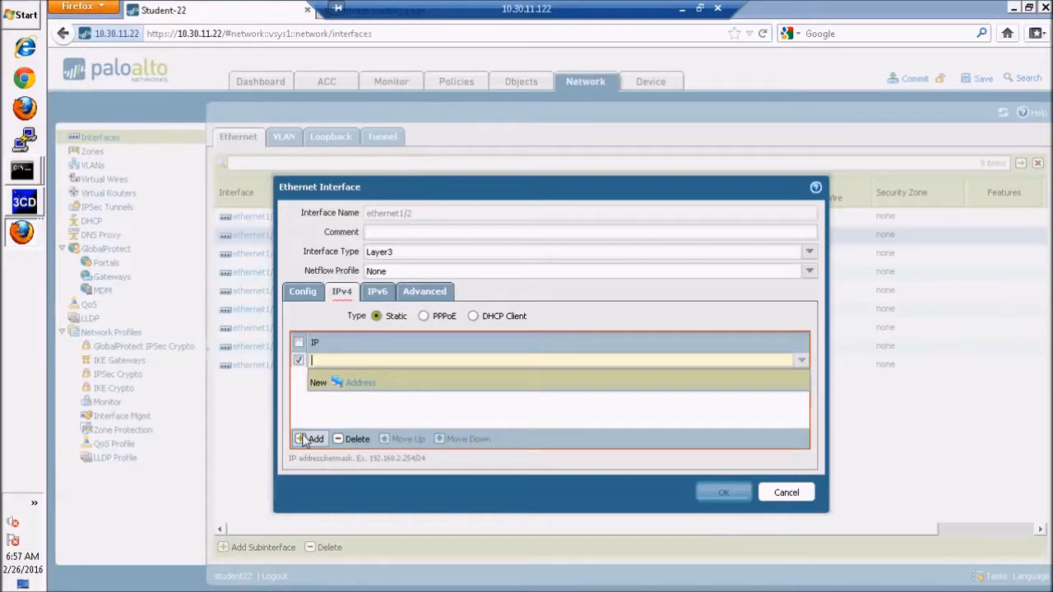
type("19")
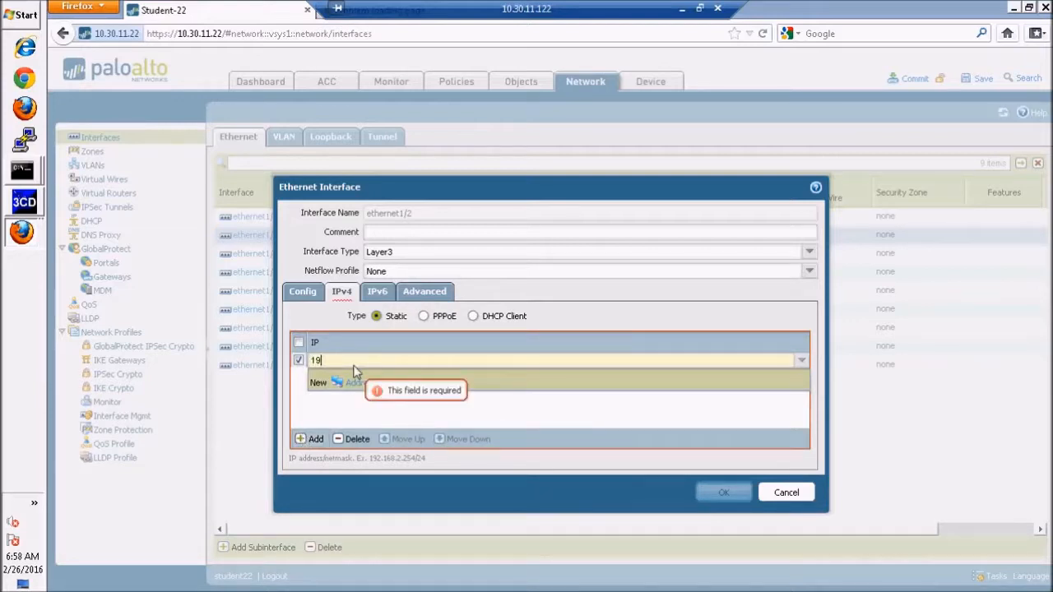
type("2.168.2")
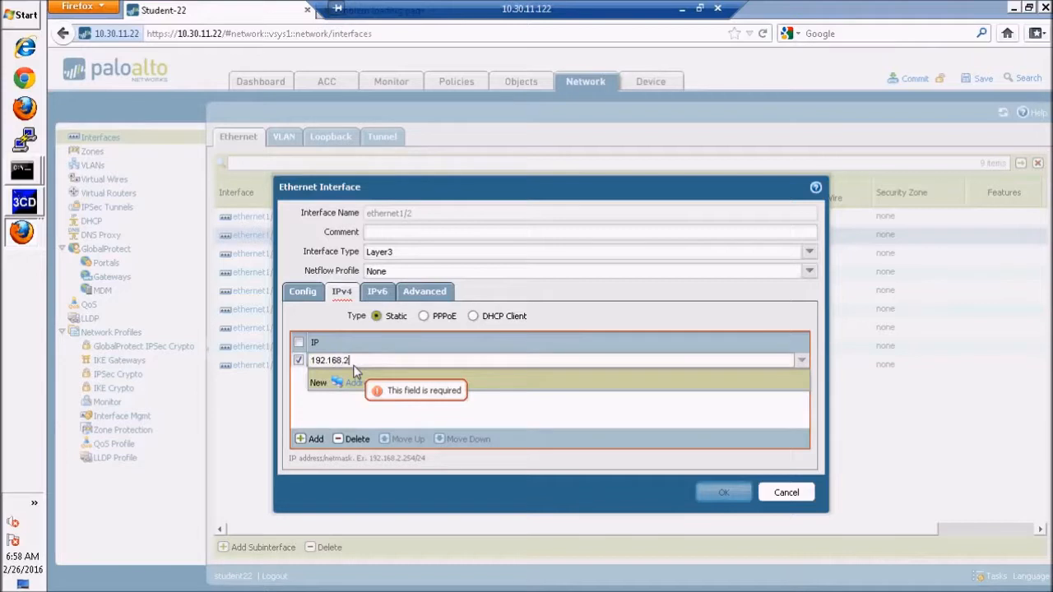
type("2.1/24")
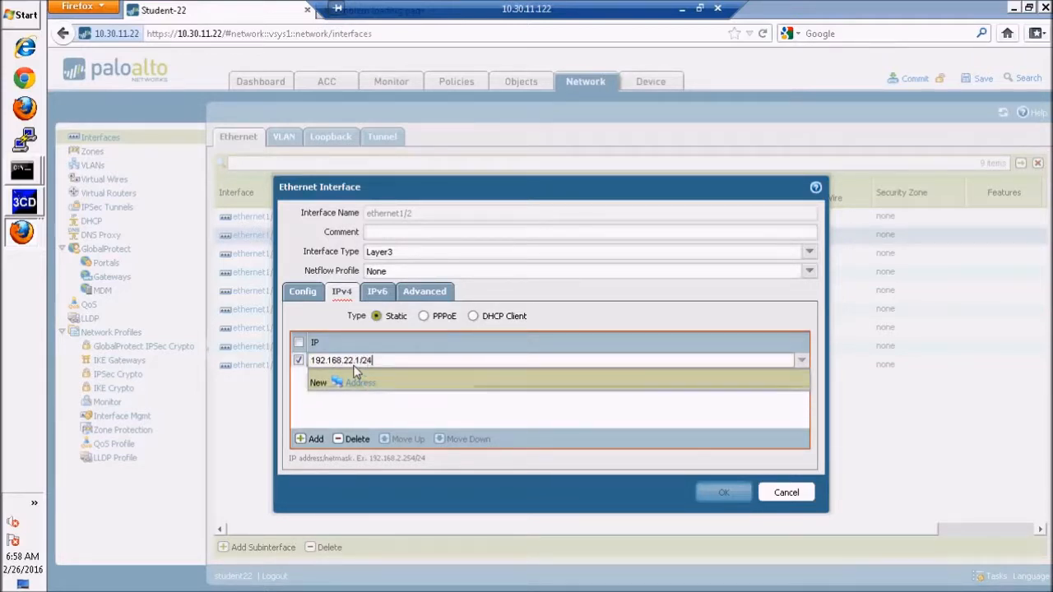
key("Return")
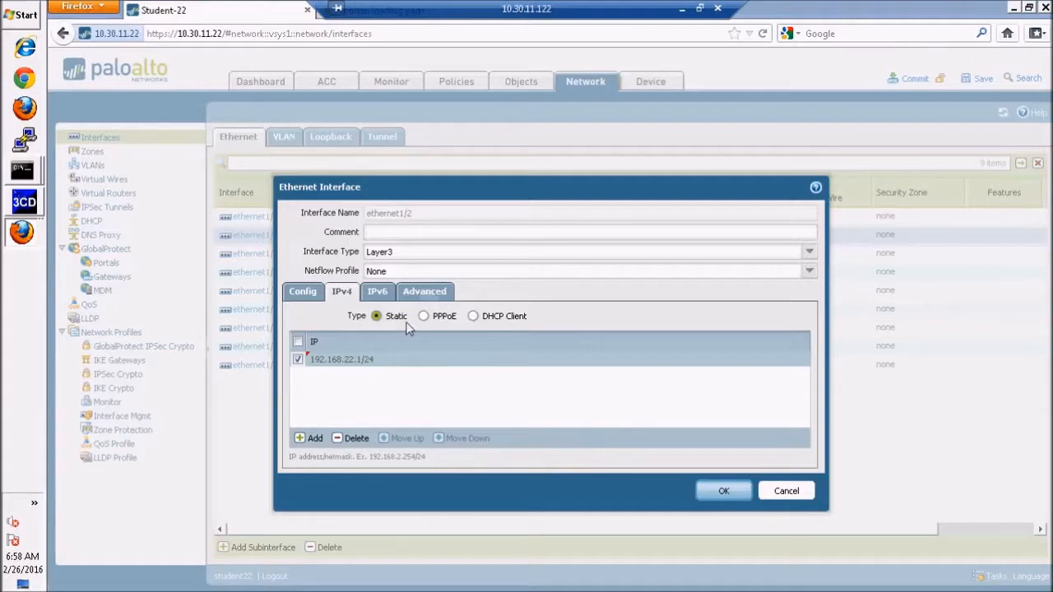
Apply the allow-mgt management profile to ethernet1/2 and save the interface settings.
left_click(426, 296)
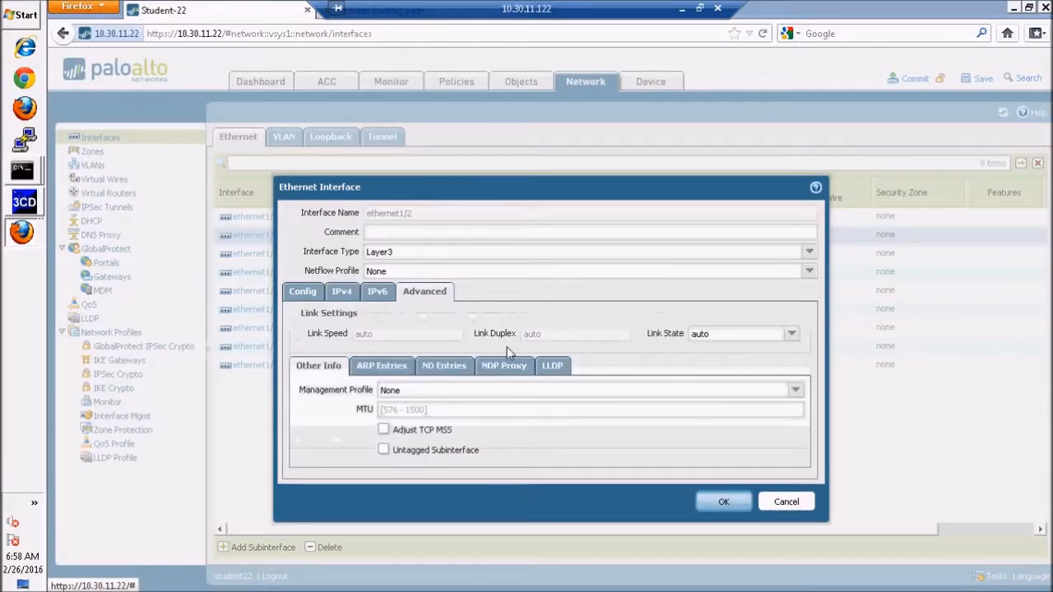
left_click(795, 395)
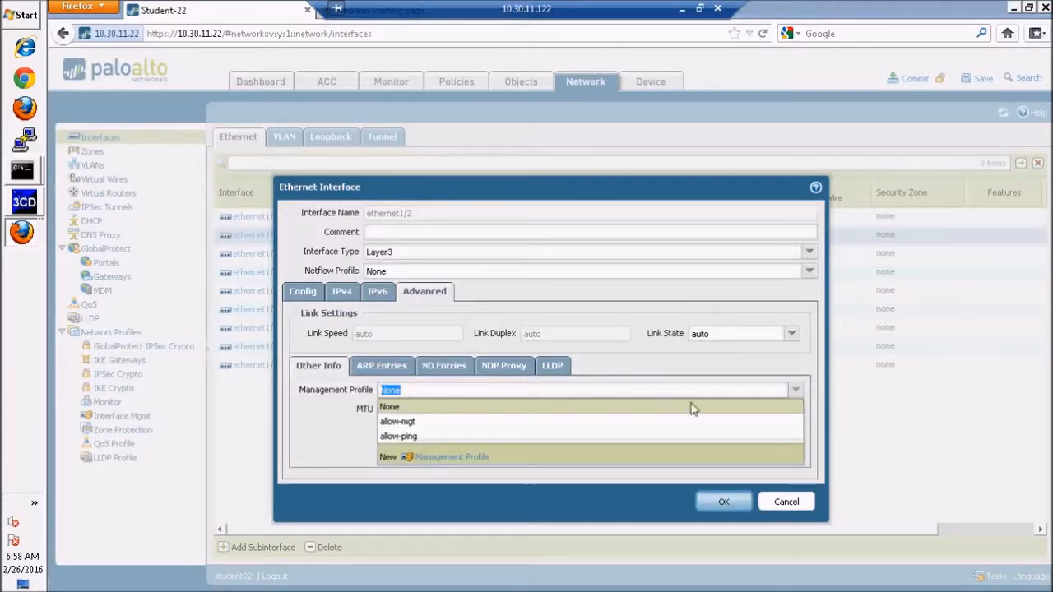
left_click(400, 422)
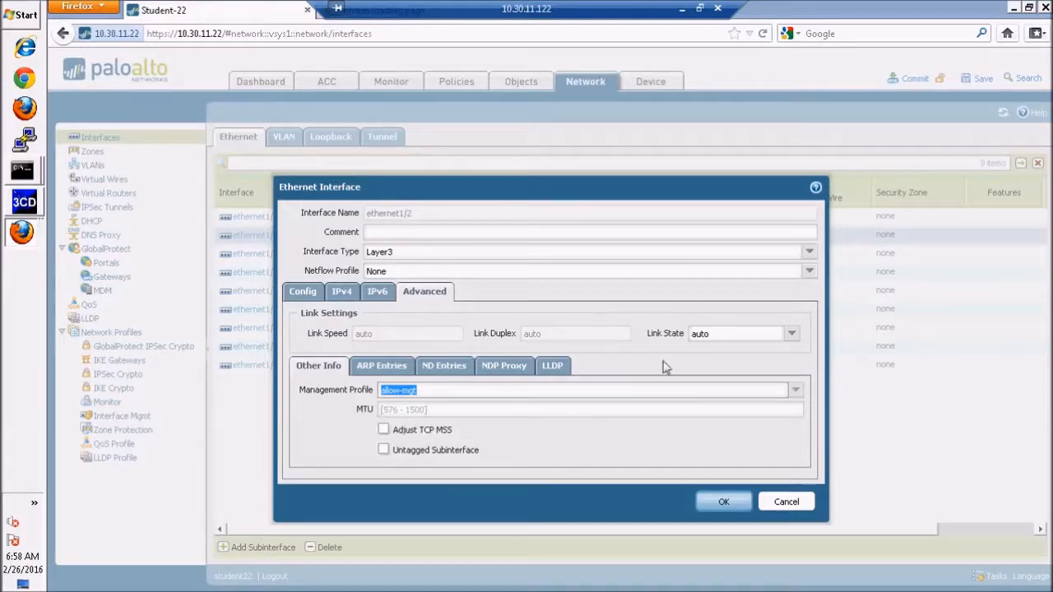
left_click(723, 502)
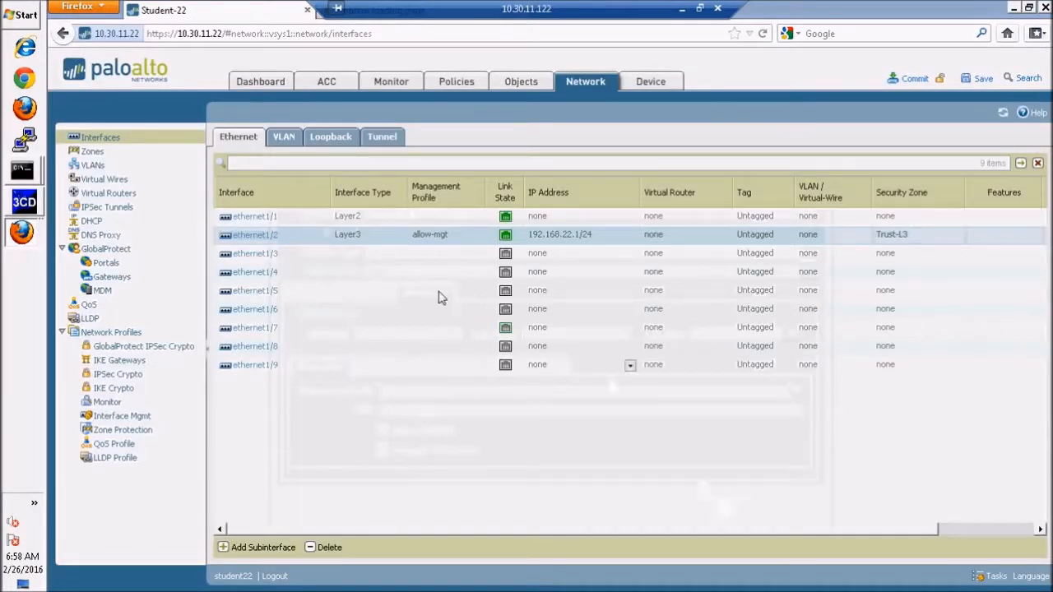
Open the ethernet1/1 interface for editing and check its assignment in the lab diagram in Adobe Reader before returning to the remote session.
left_click(260, 220)
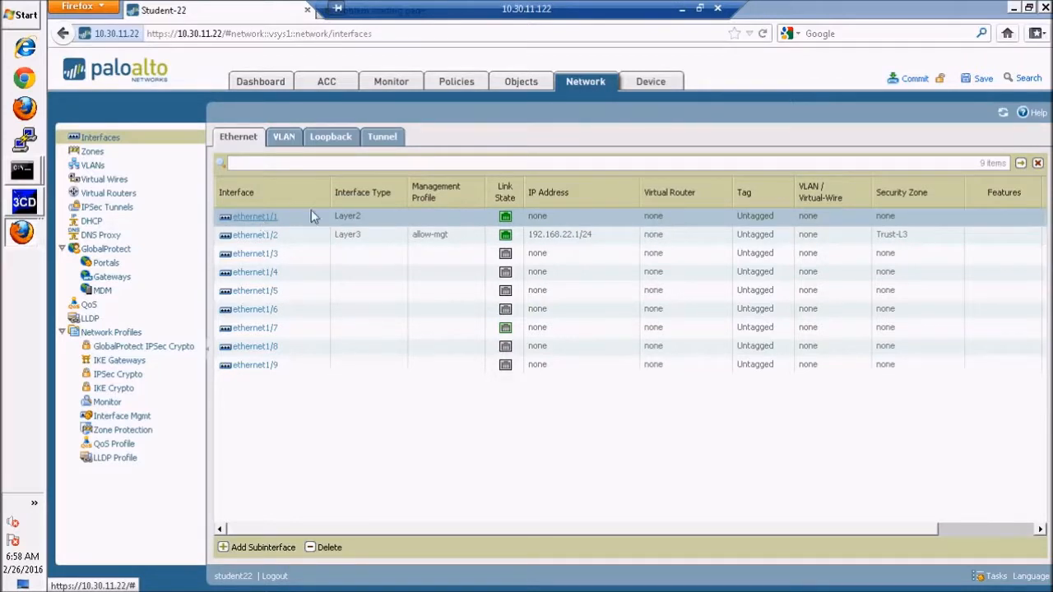
left_click(262, 221)
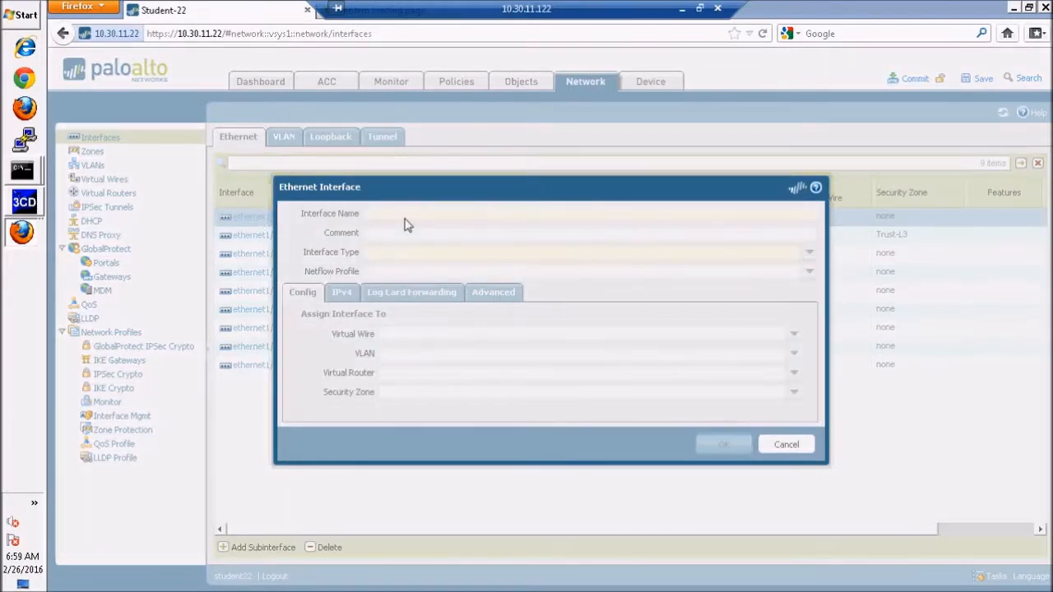
left_click(699, 8)
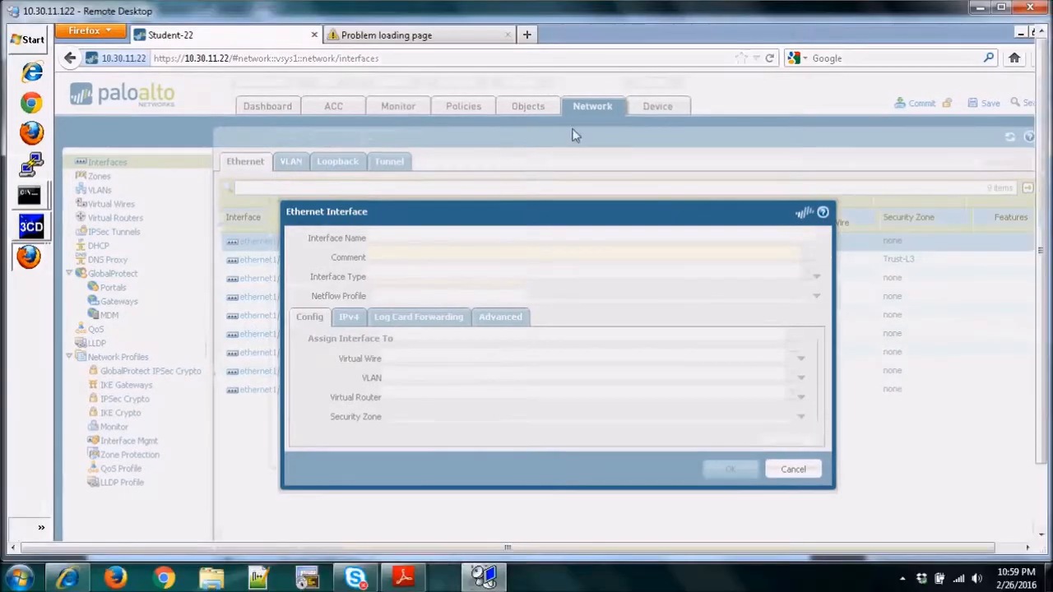
left_click(403, 578)
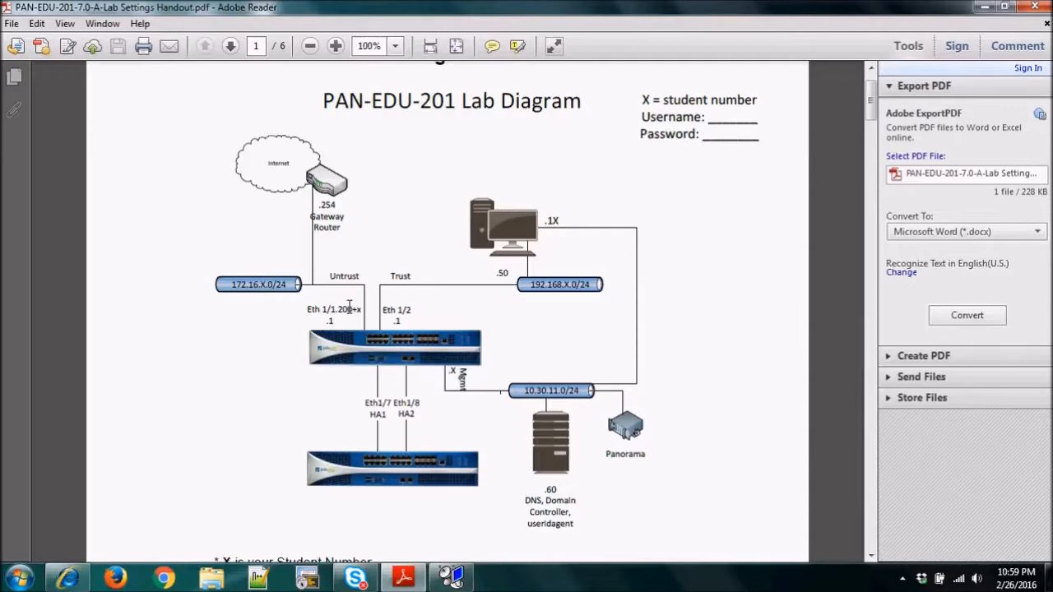
left_click(463, 583)
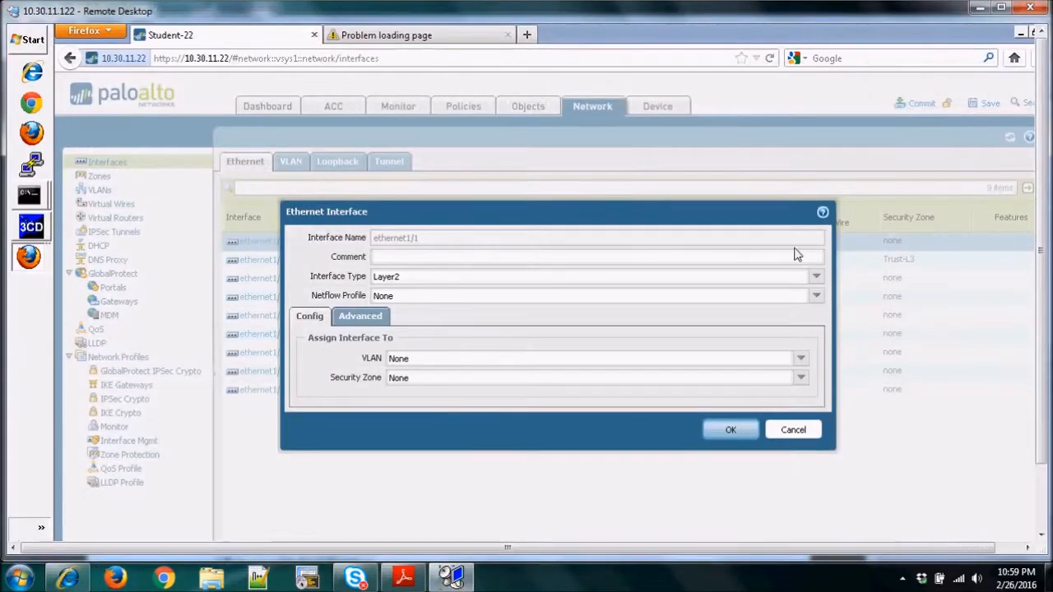
Set the interface type of ethernet1/1 to Layer3 and save the interface.
left_click(816, 278)
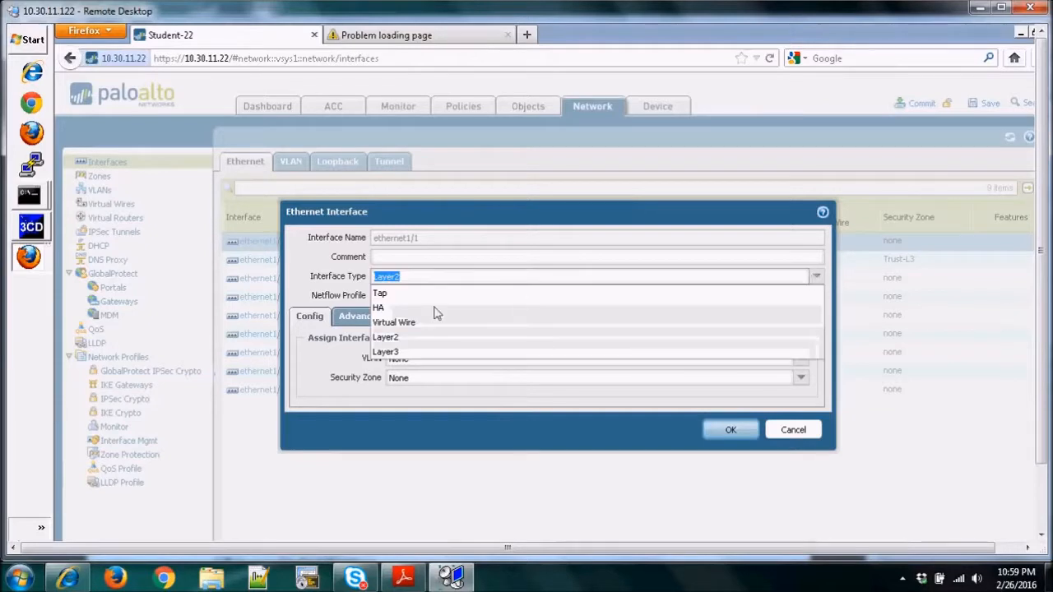
left_click(393, 354)
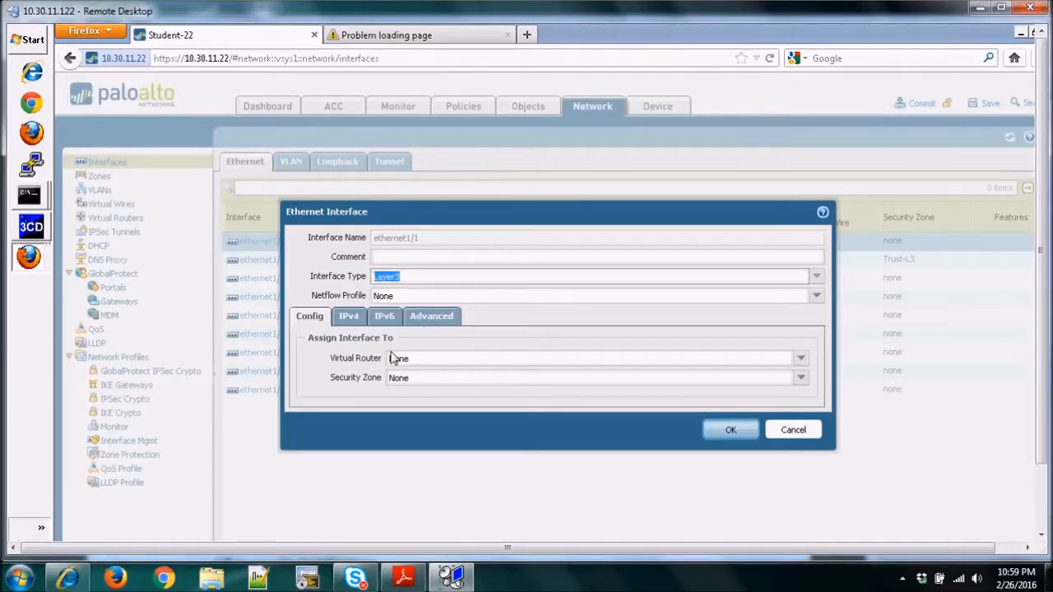
left_click(729, 430)
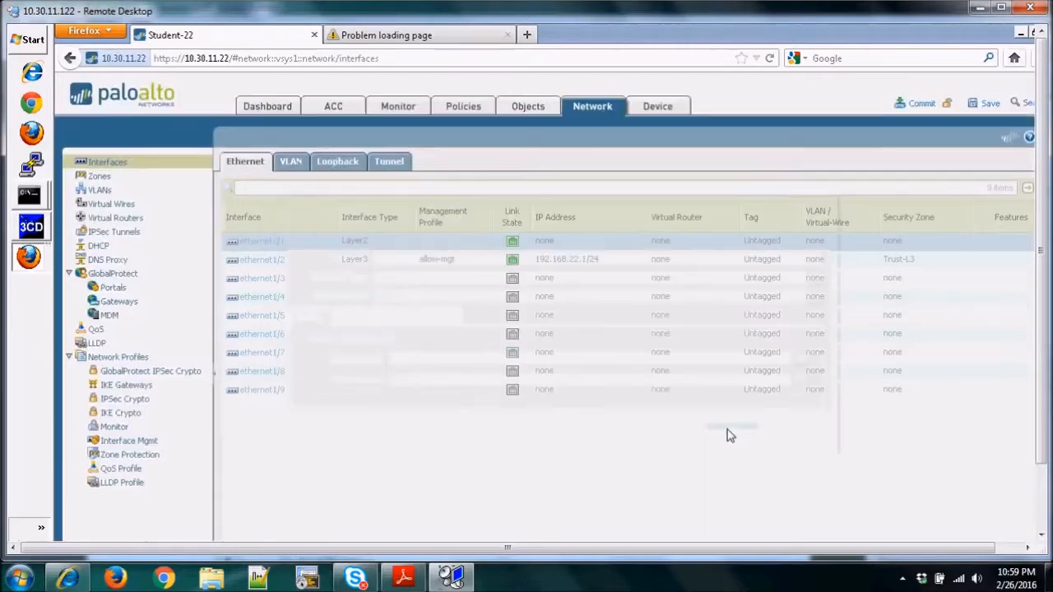
Start a new Layer3 subinterface under ethernet1/1 with subinterface number 222 and tag 222.
left_click_drag(1042, 312, 1045, 373)
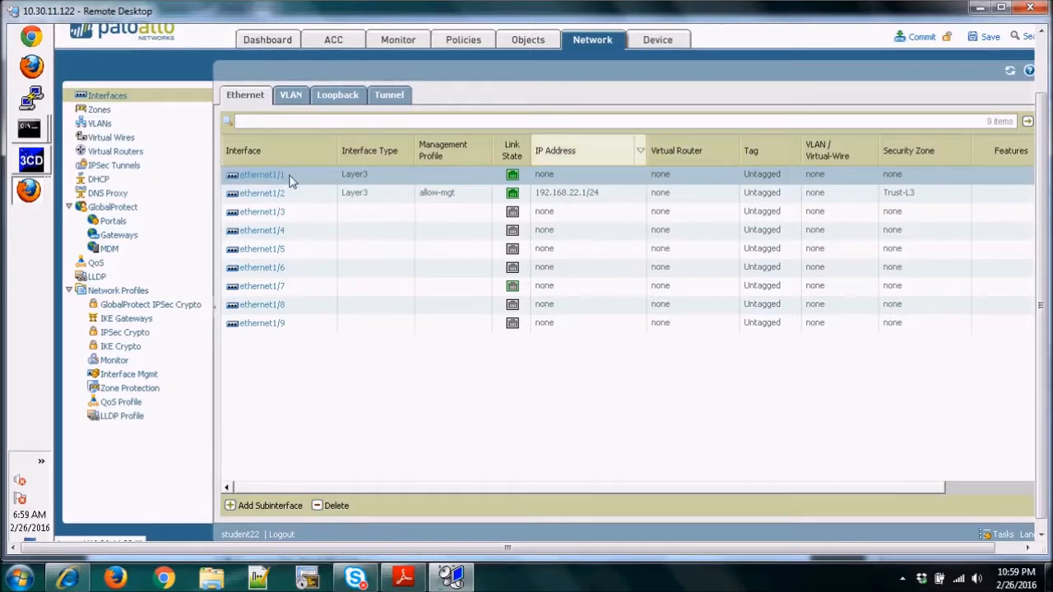
left_click(237, 510)
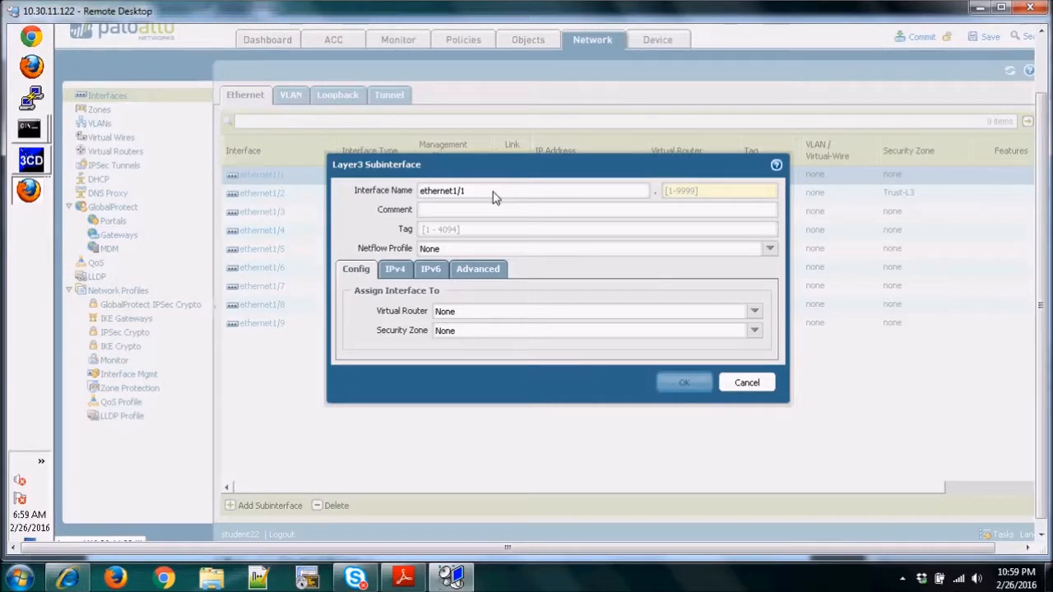
left_click(689, 191)
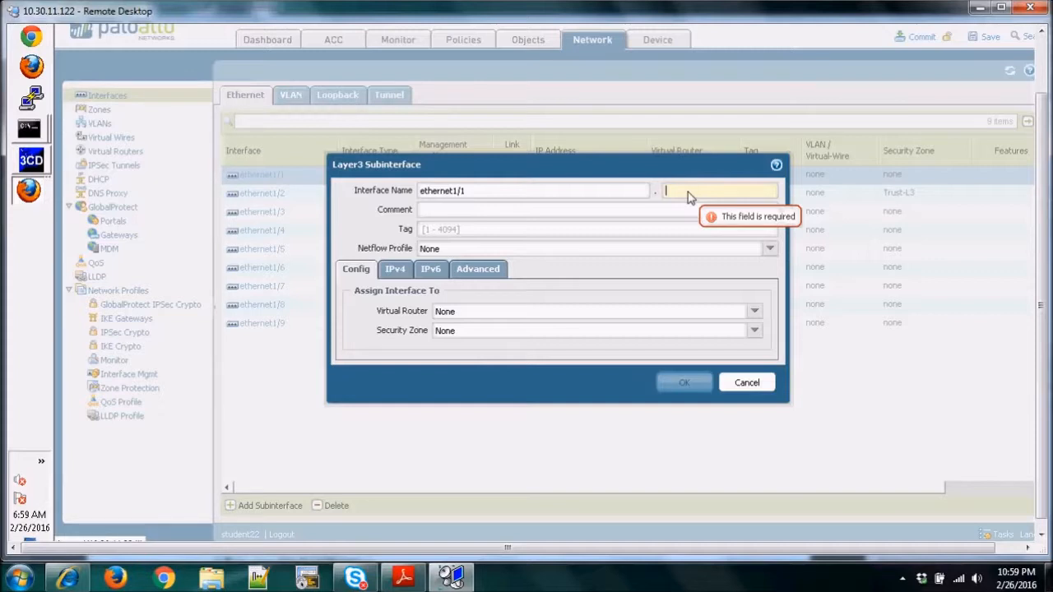
type("222")
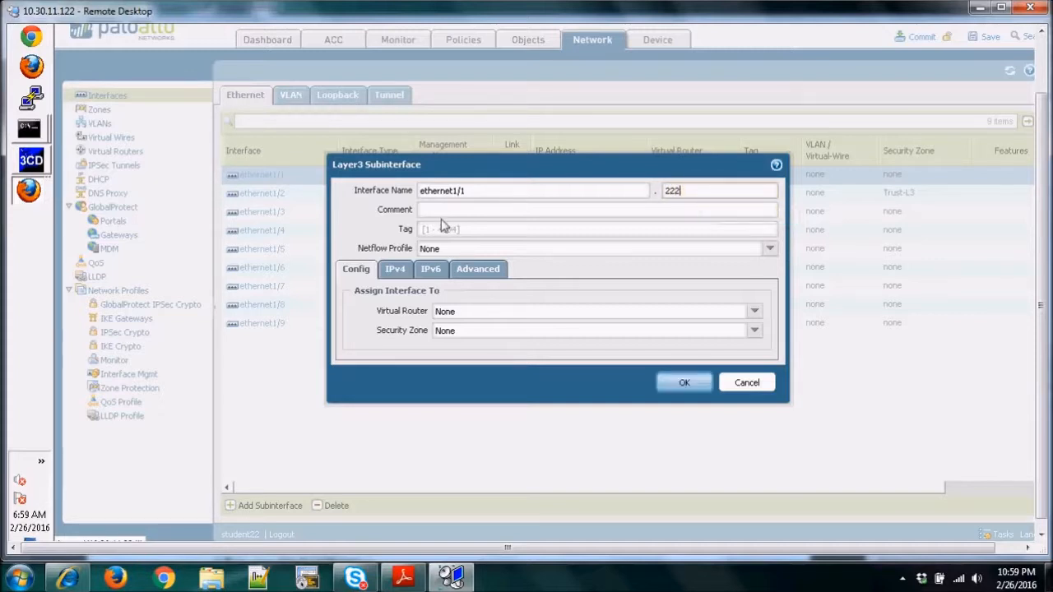
left_click(448, 233)
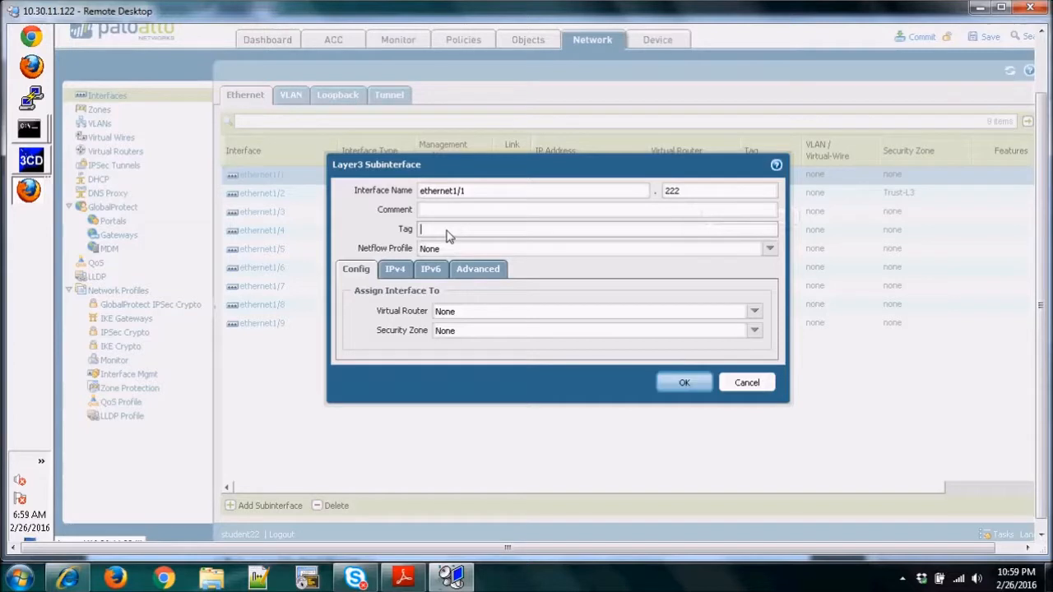
type("222")
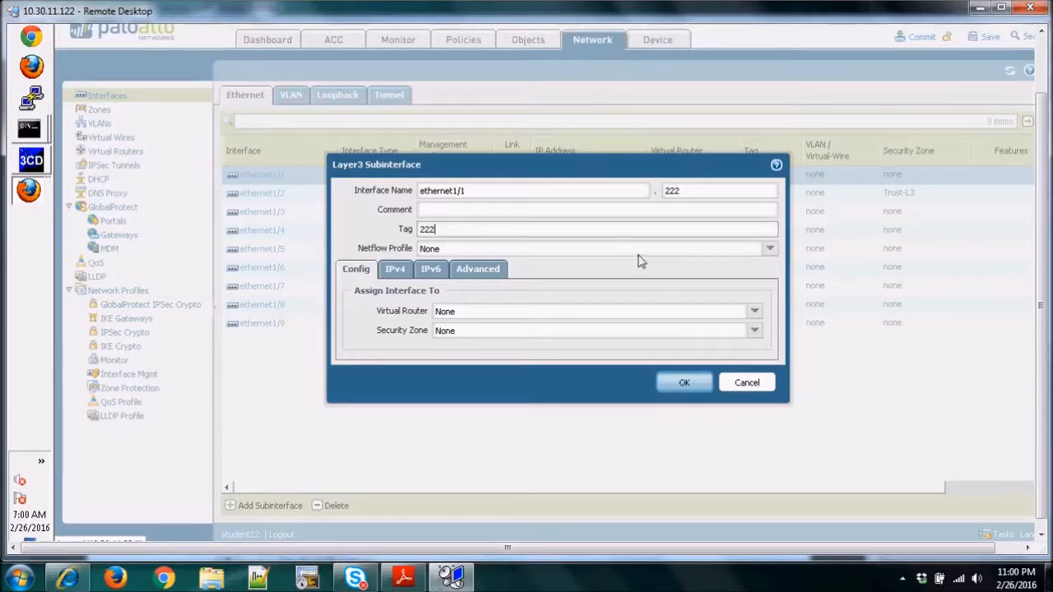
Assign the ethernet1/1.222 subinterface to the Untrust-L3 security zone and give it the static IPv4 address 172.16.22.1/24.
left_click(755, 330)
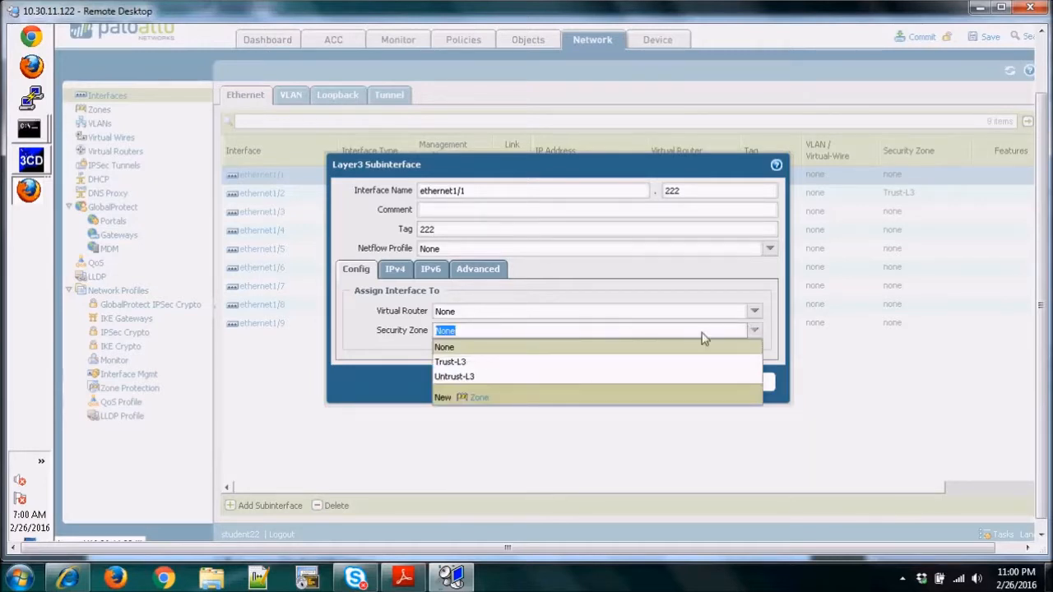
left_click(455, 377)
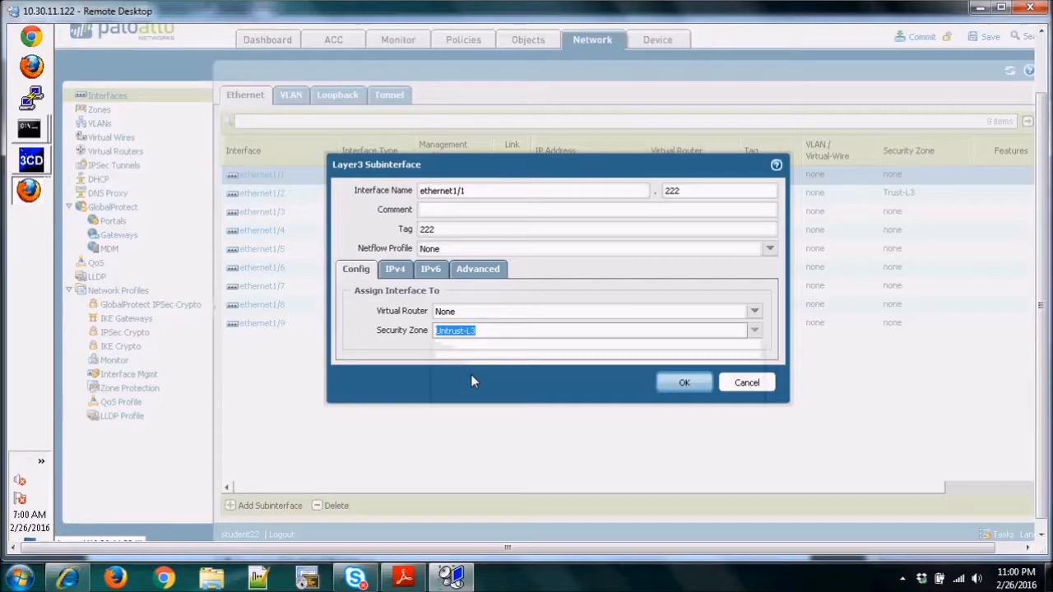
left_click(396, 270)
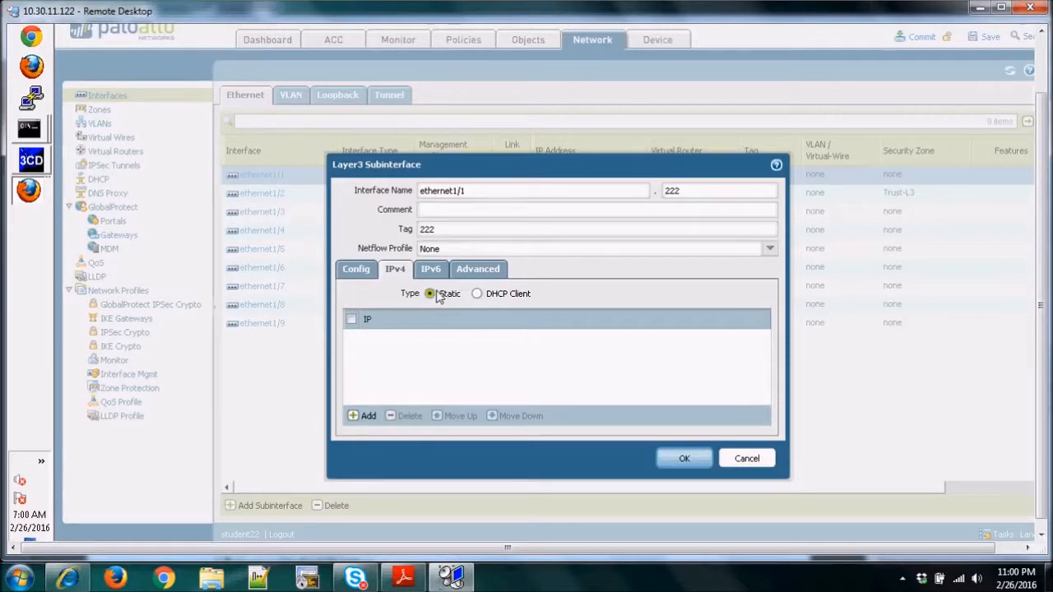
left_click(364, 416)
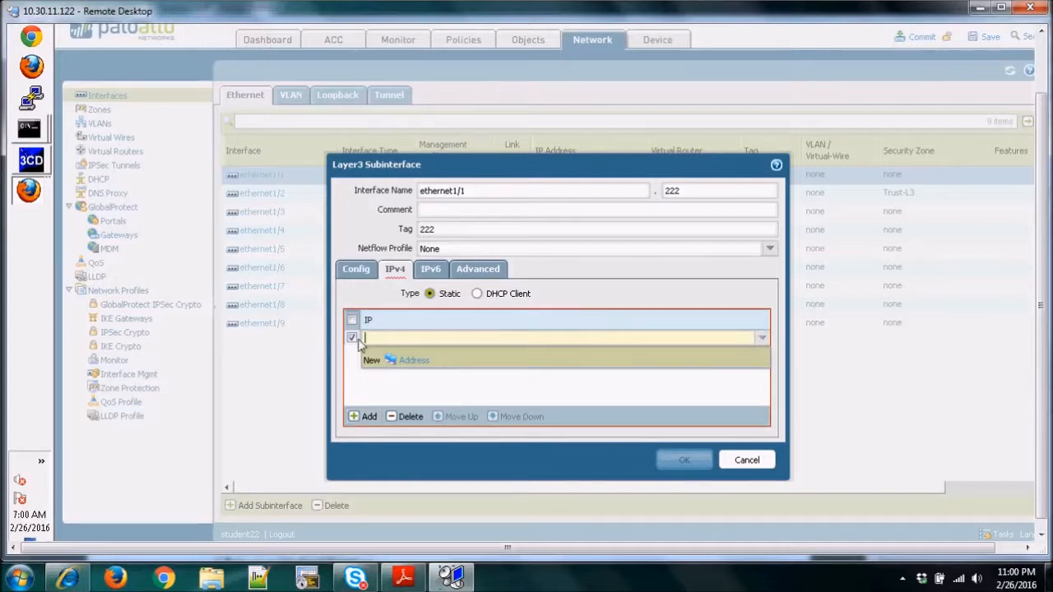
type("172.16.")
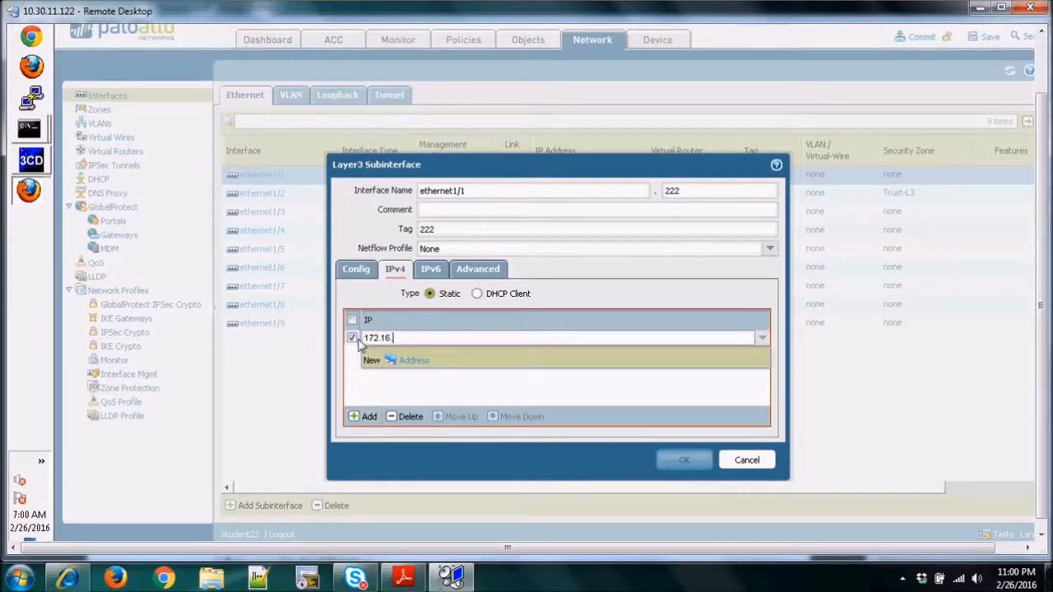
type("22.1/24")
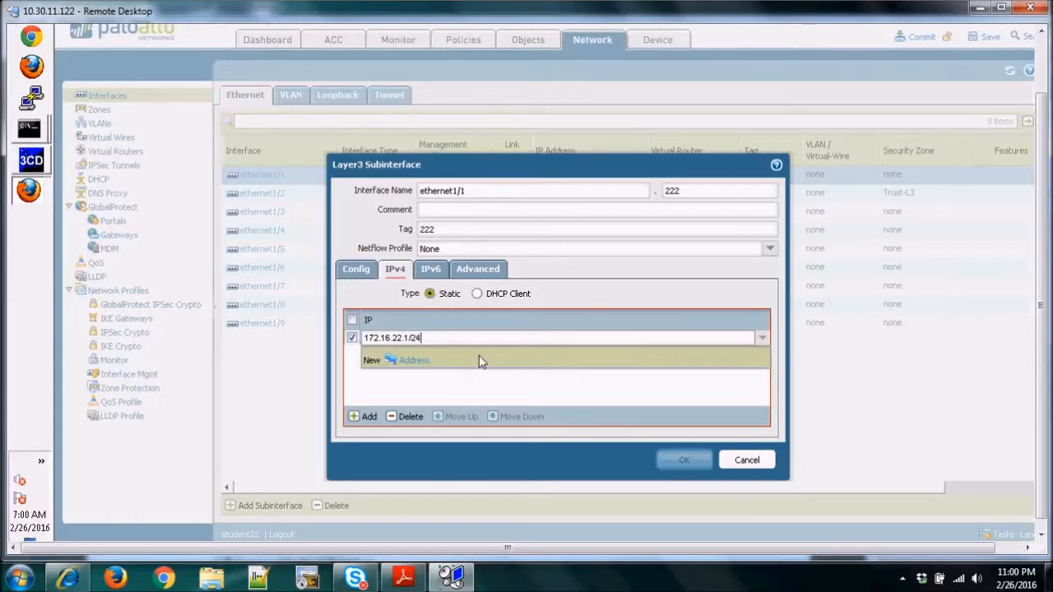
key("Return")
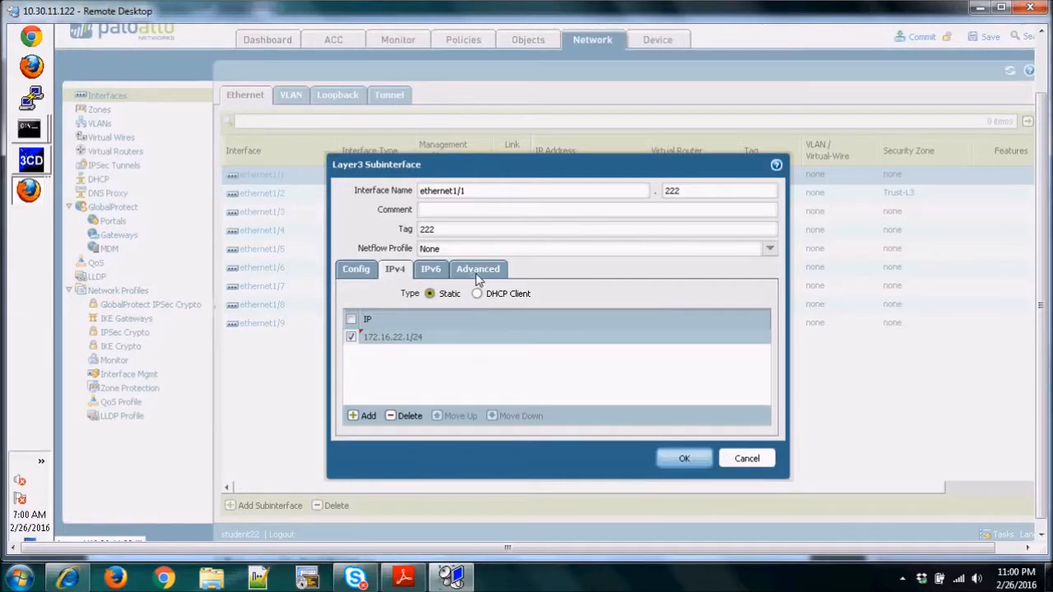
Assign the allow-ping management profile to the ethernet1/1.222 subinterface and save the subinterface.
left_click(477, 271)
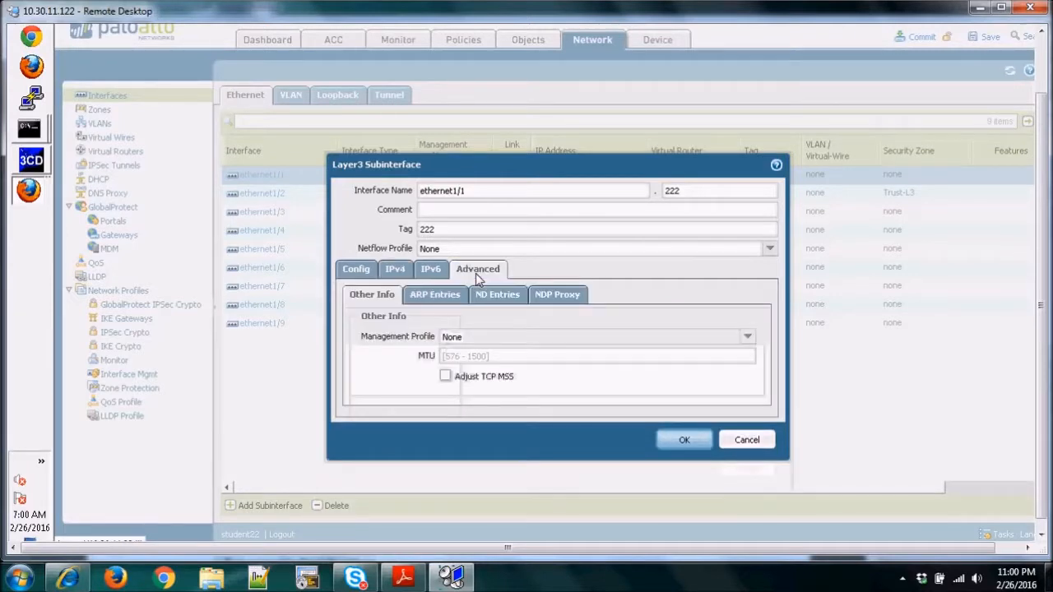
left_click(747, 338)
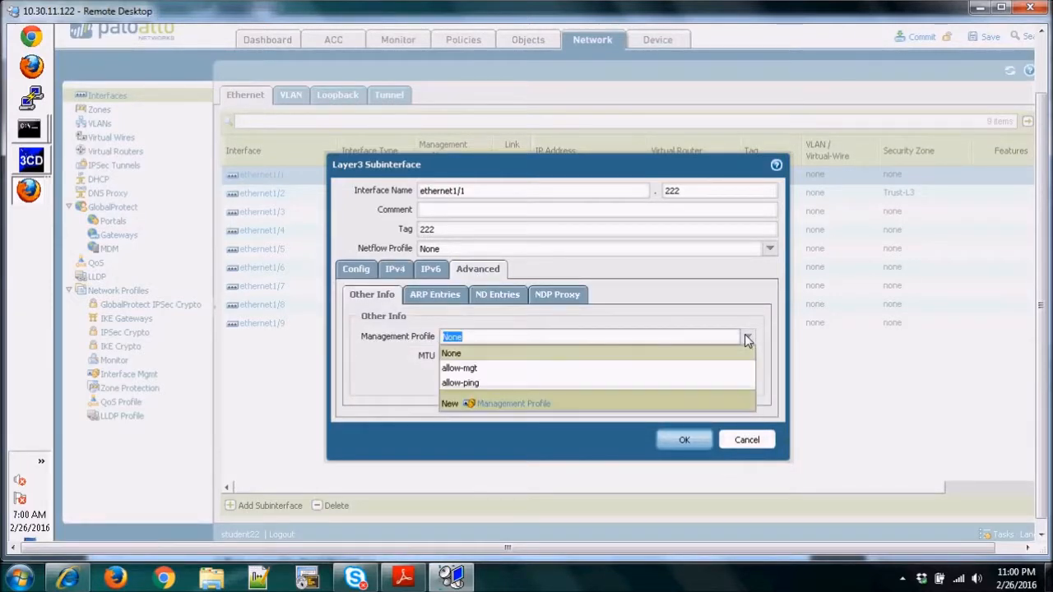
left_click(466, 382)
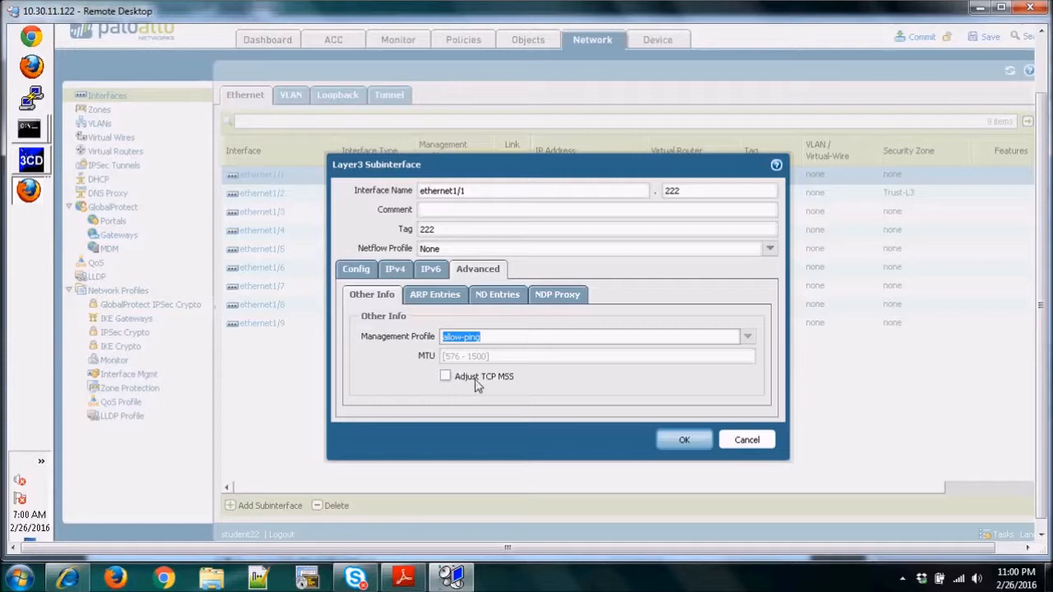
left_click(689, 442)
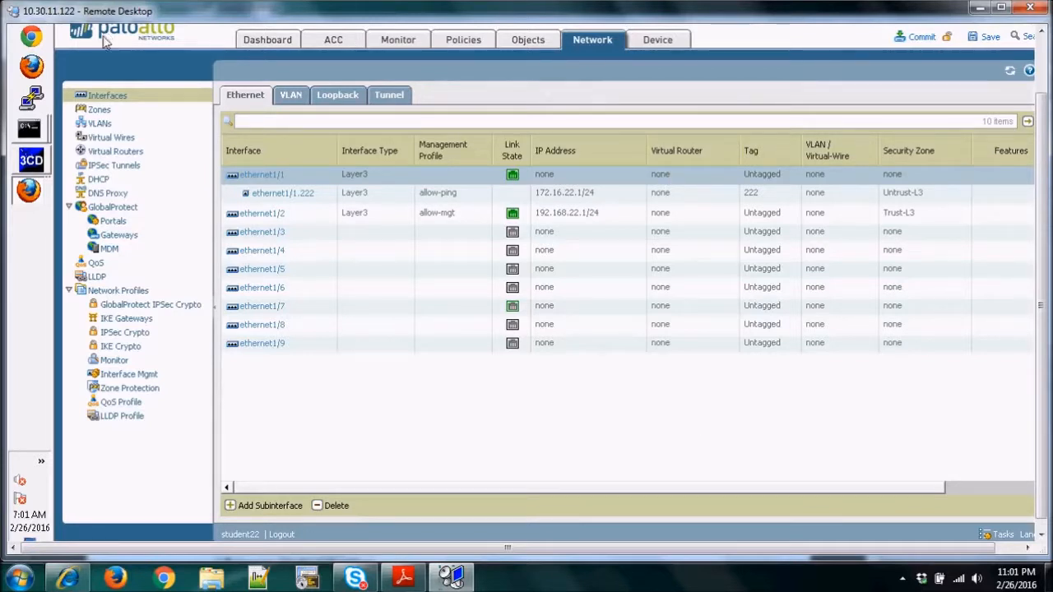
Start a new virtual router and name it Student-VR.
left_click(115, 152)
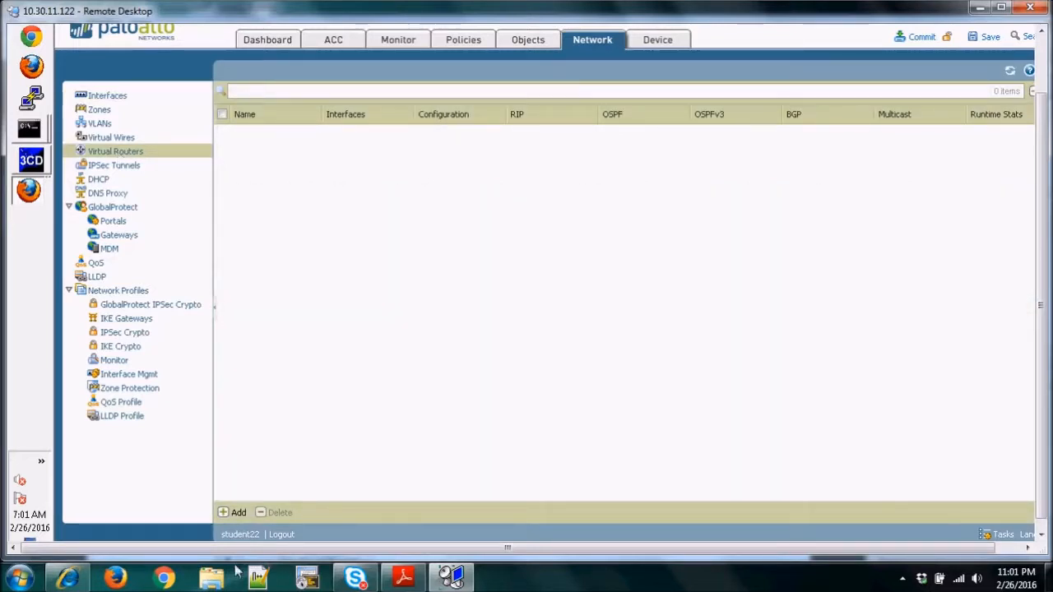
left_click(238, 512)
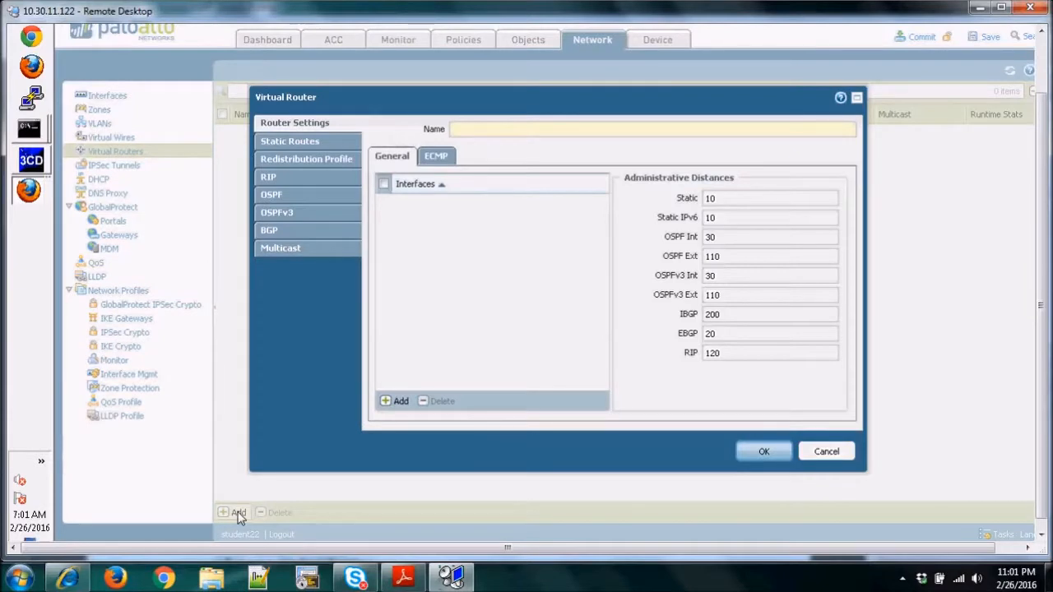
left_click(468, 133)
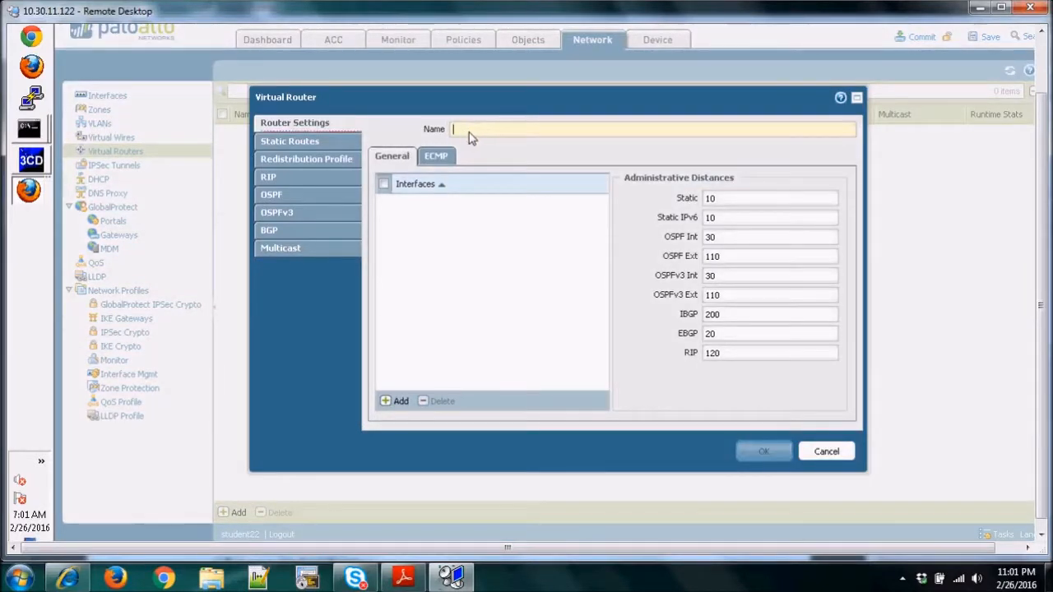
type("Studeb")
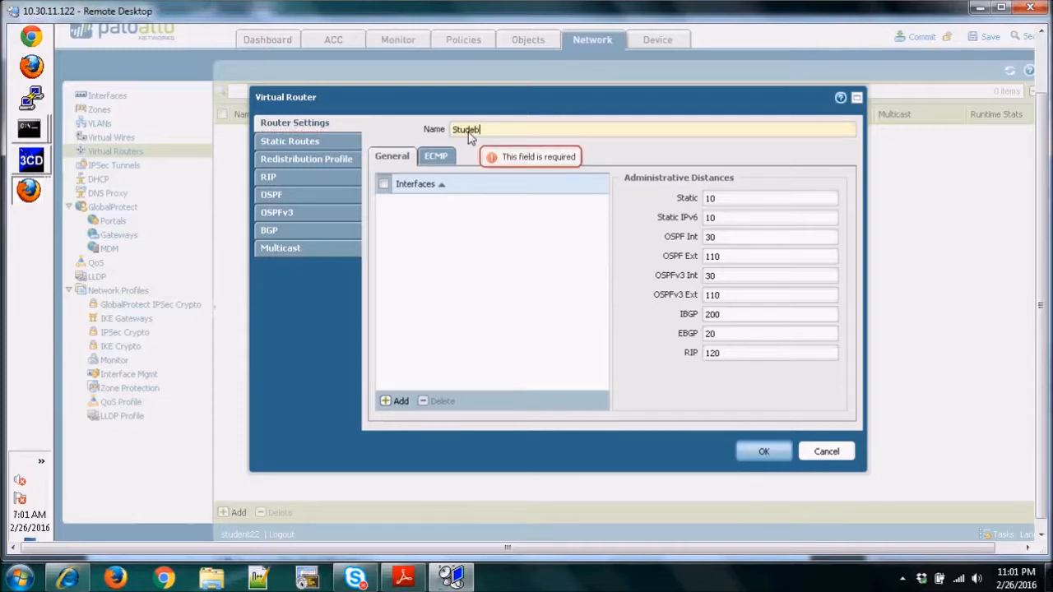
key("BackSpace")
type("nt-VR")
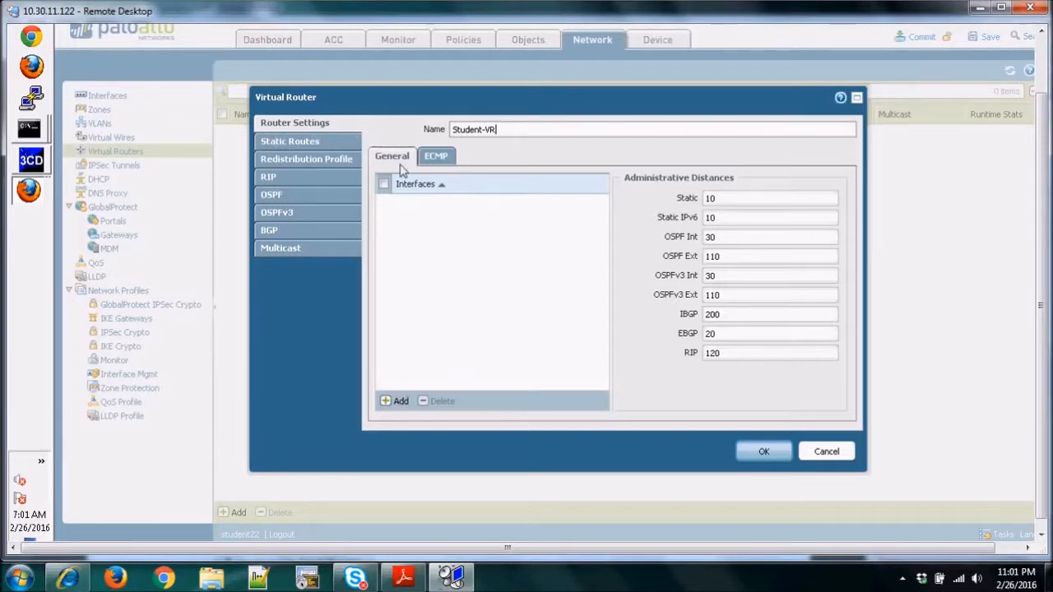
Add ethernet1/2 and ethernet1/1.222 to the Student-VR interfaces and open the router's IPv4 static routes.
left_click(393, 402)
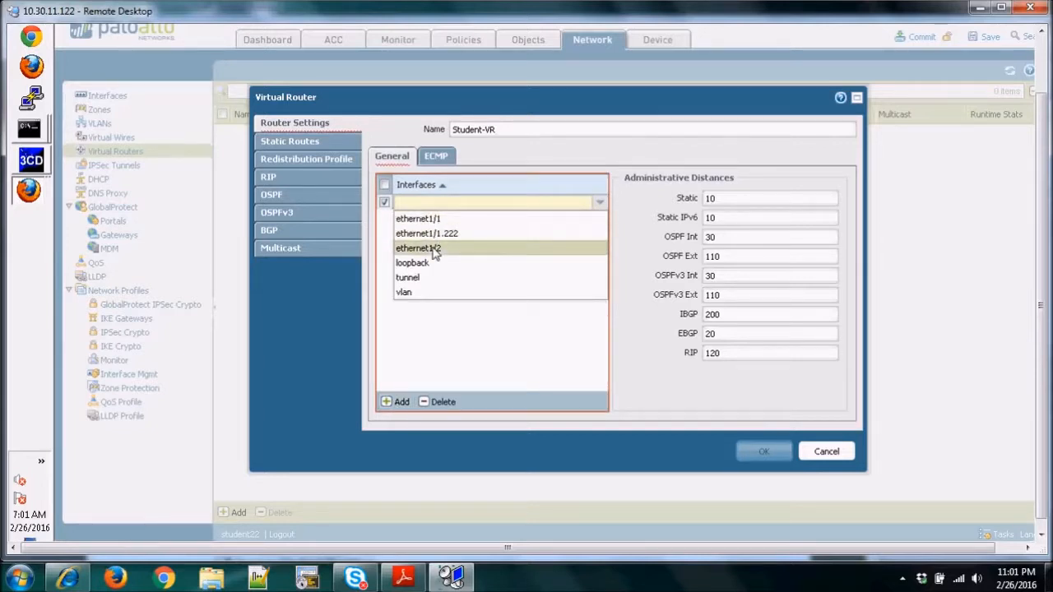
left_click(436, 249)
left_click(393, 404)
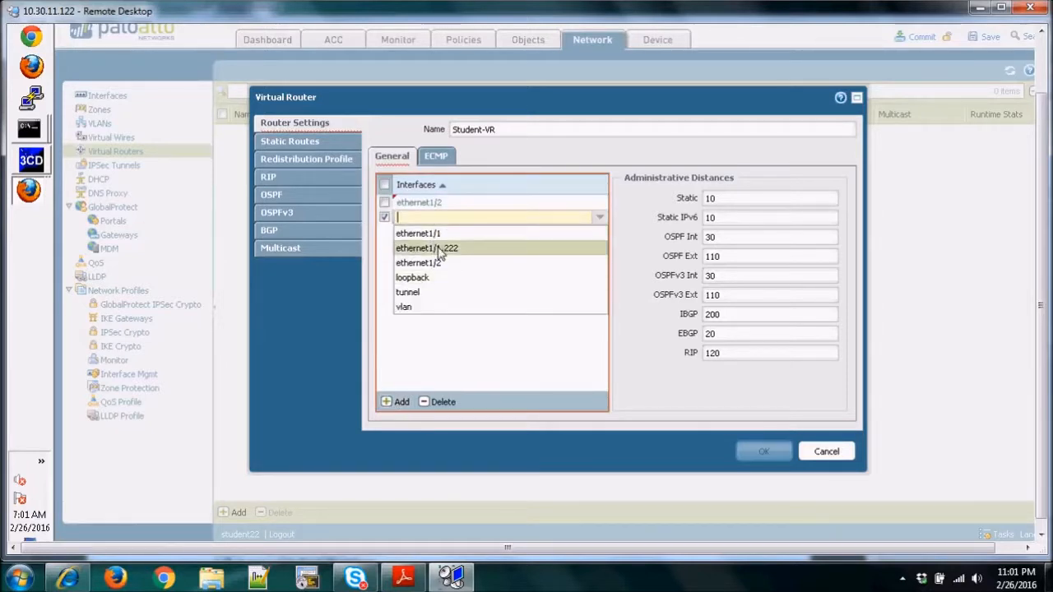
left_click(439, 249)
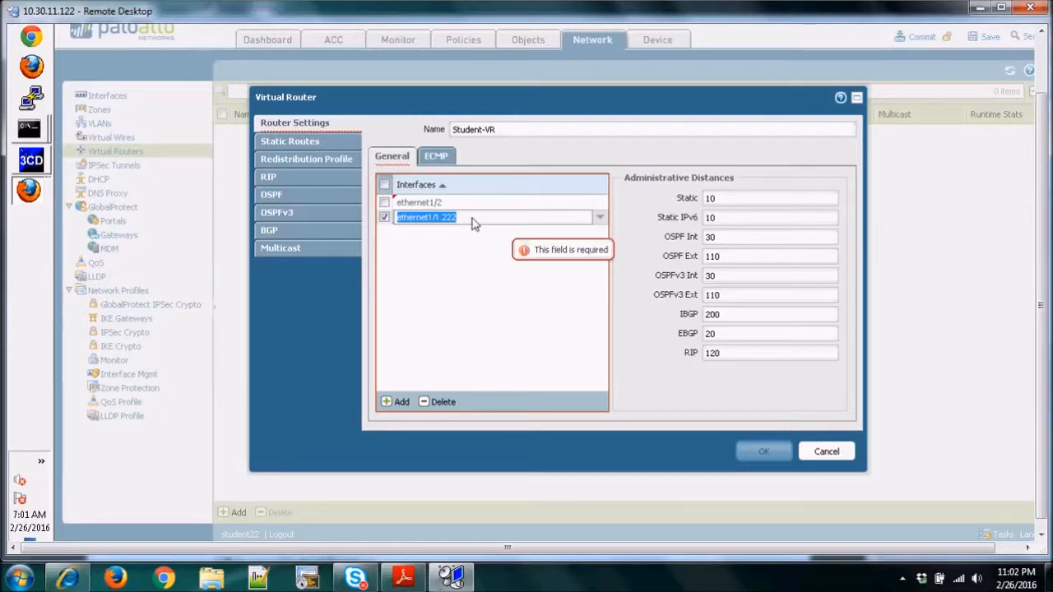
left_click(292, 142)
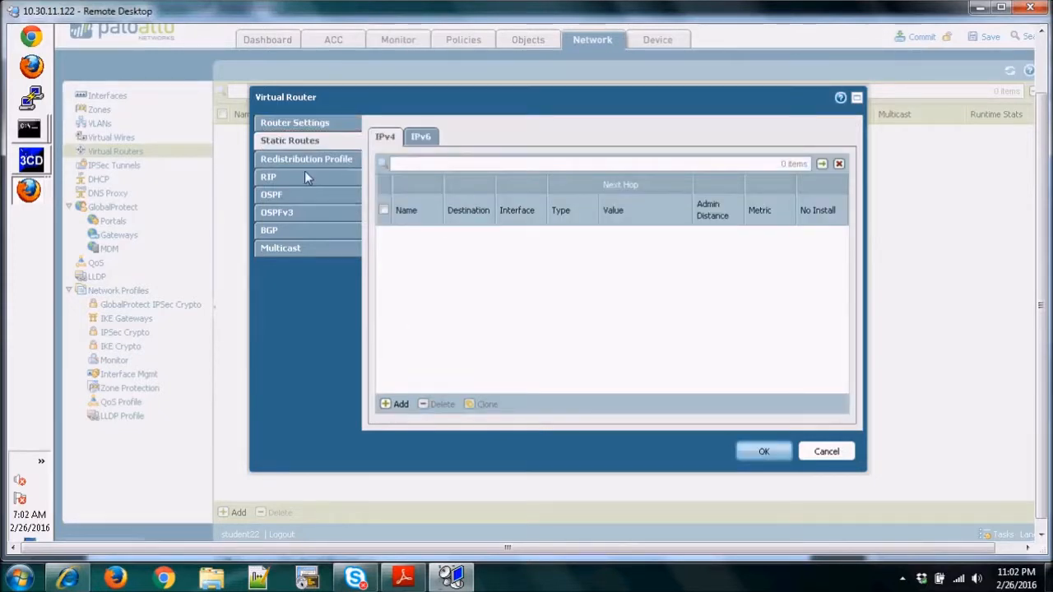
left_click(306, 124)
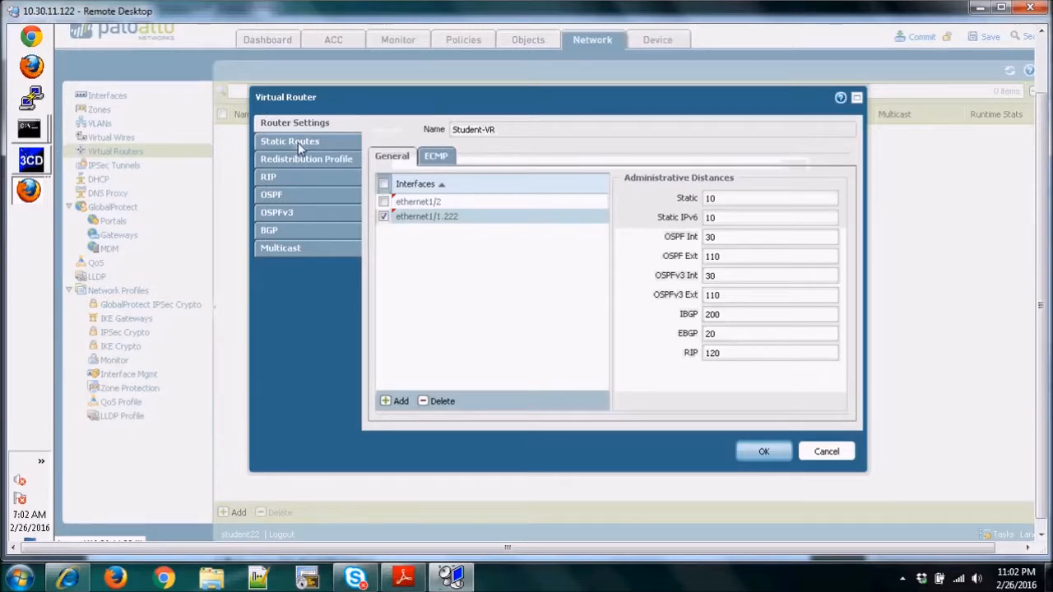
left_click(298, 142)
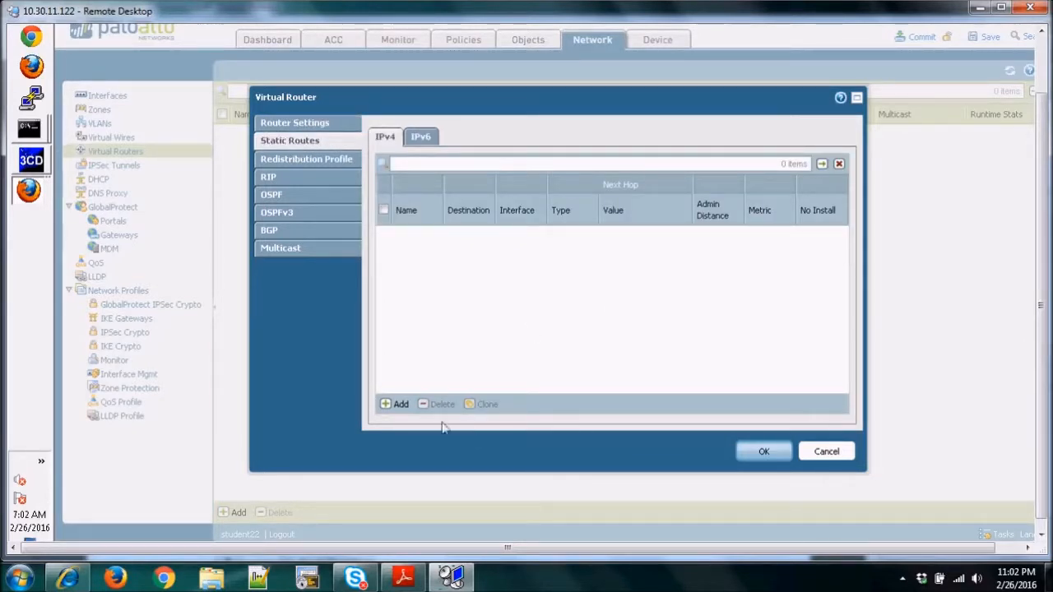
left_click(395, 404)
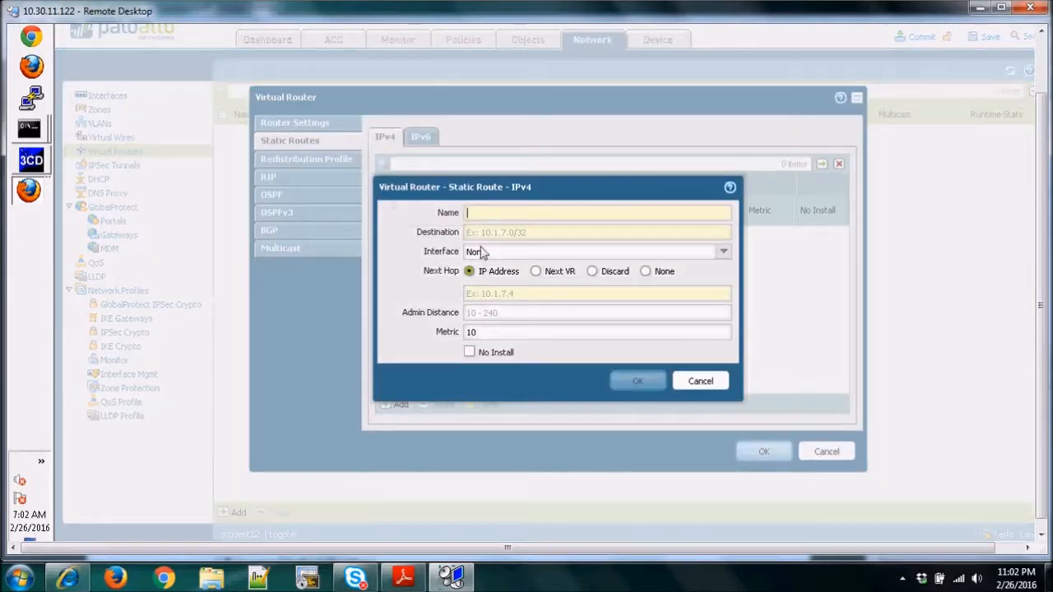
type("default")
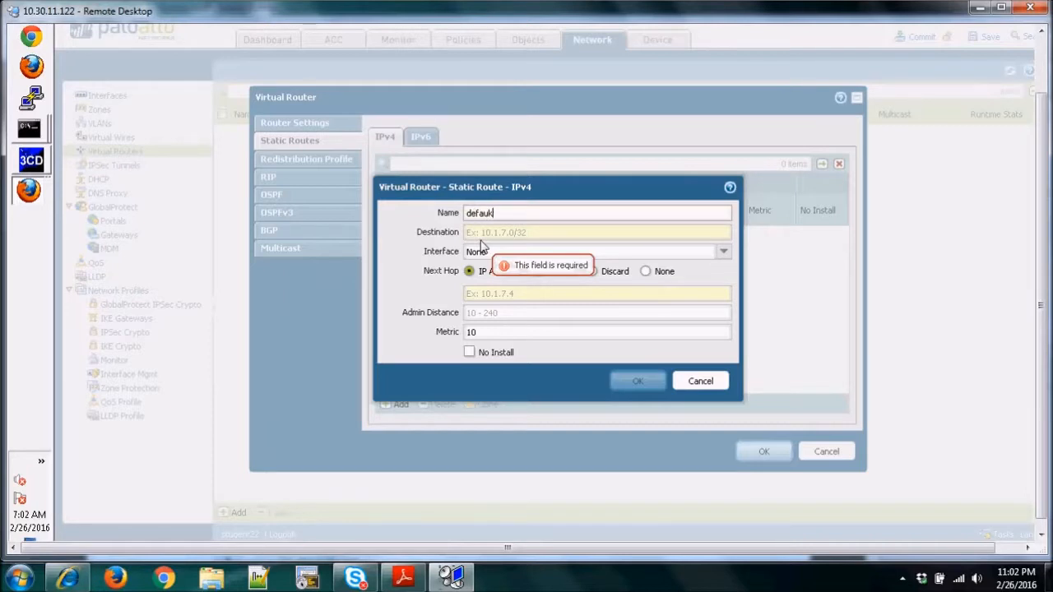
type("t")
left_click(488, 234)
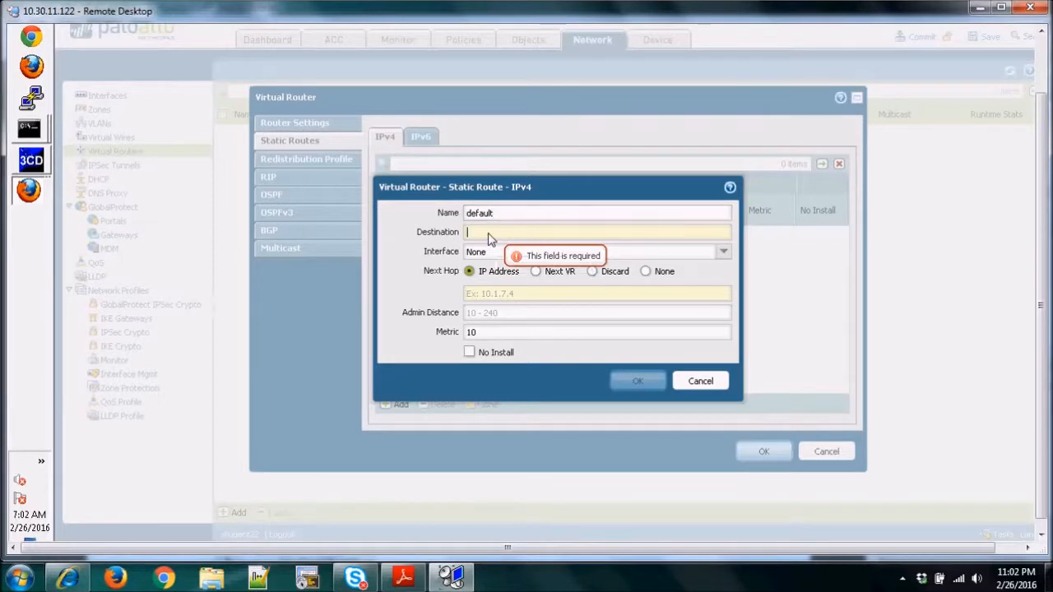
type("/0/0")
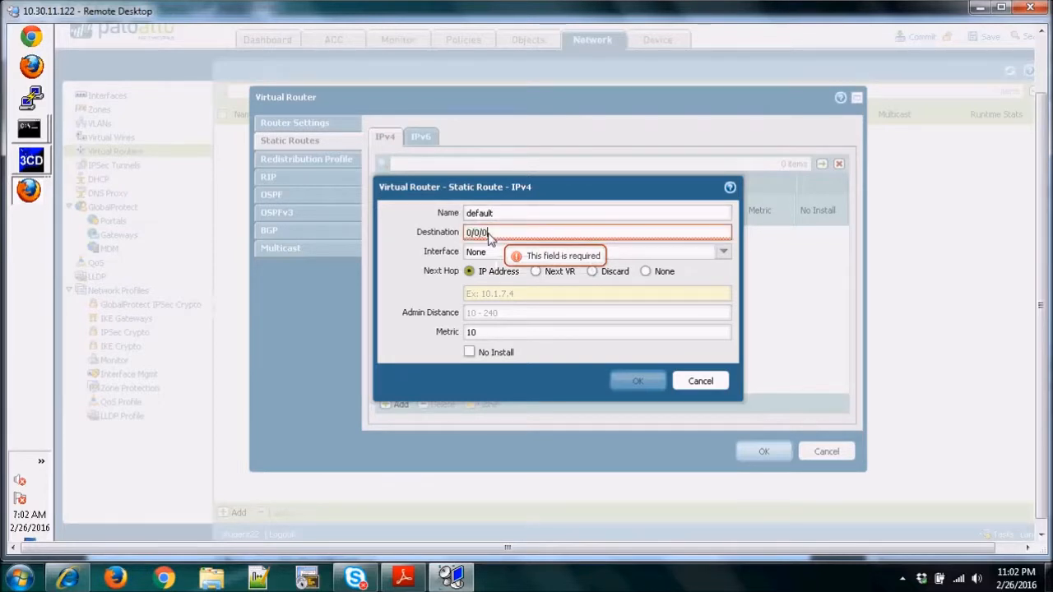
key("BackSpace")
key("BackSpace")
key("BackSpace")
key("BackSpace")
key("BackSpace")
key("BackSpace")
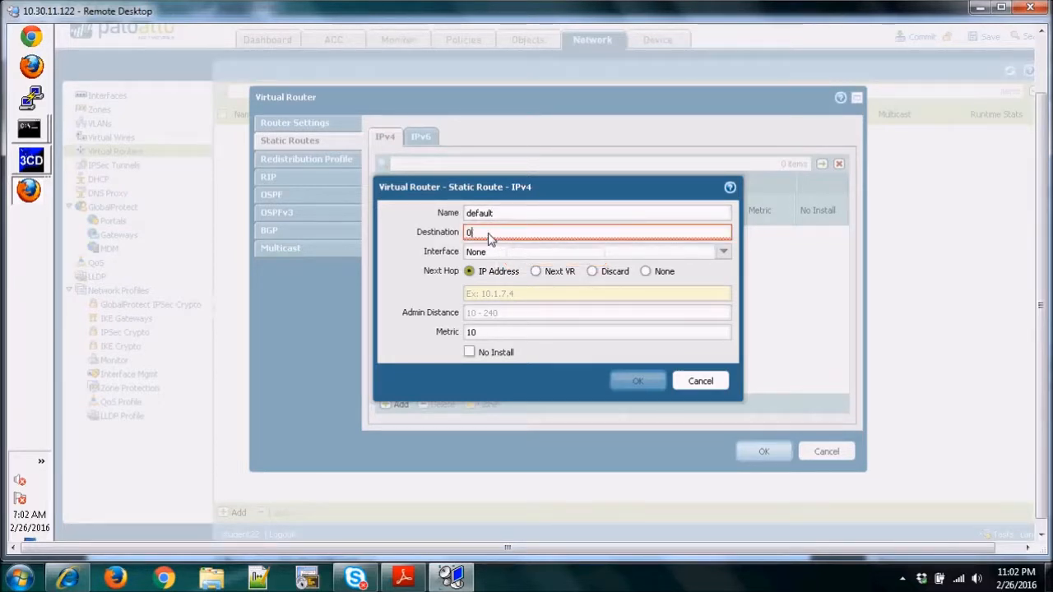
type(".0.0.0/0")
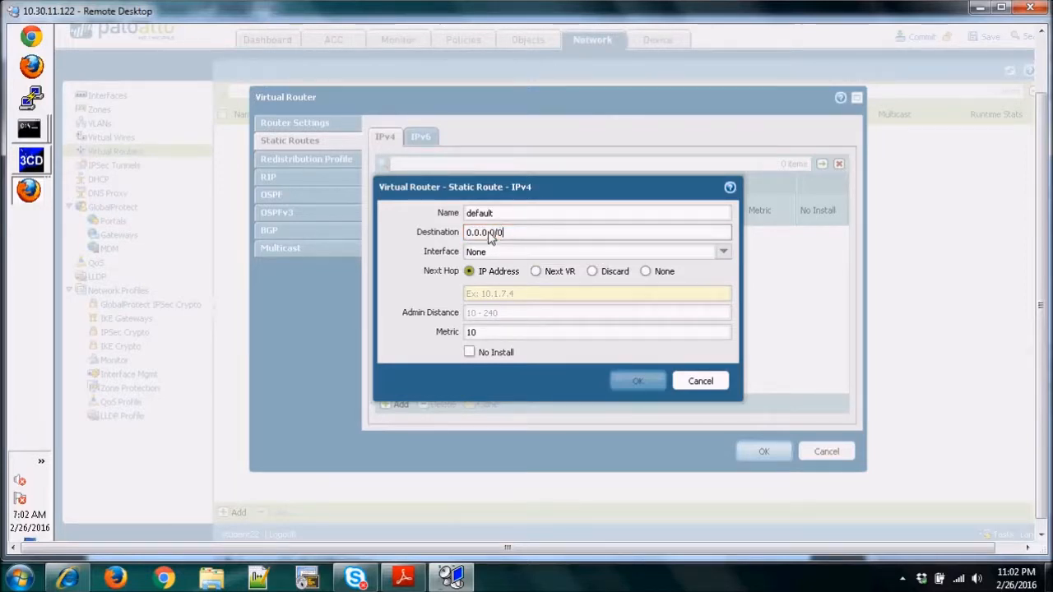
left_click(724, 255)
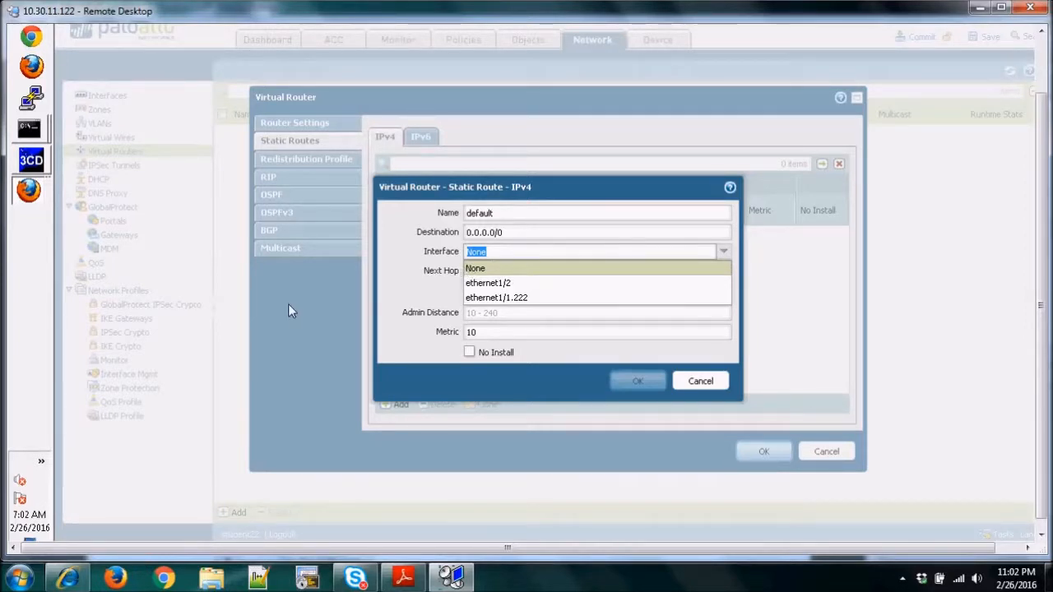
left_click(471, 269)
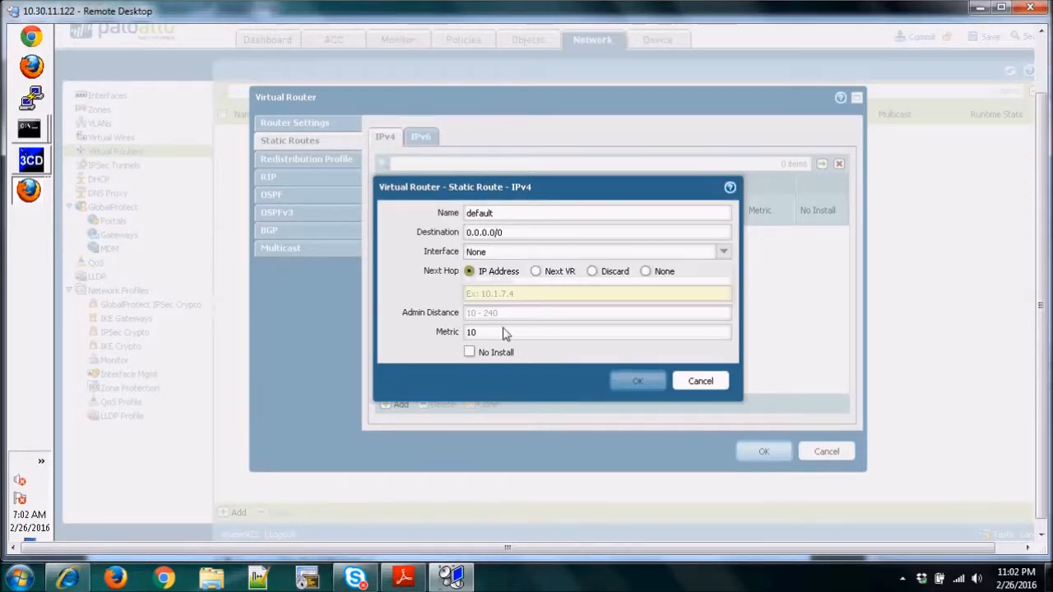
left_click(706, 380)
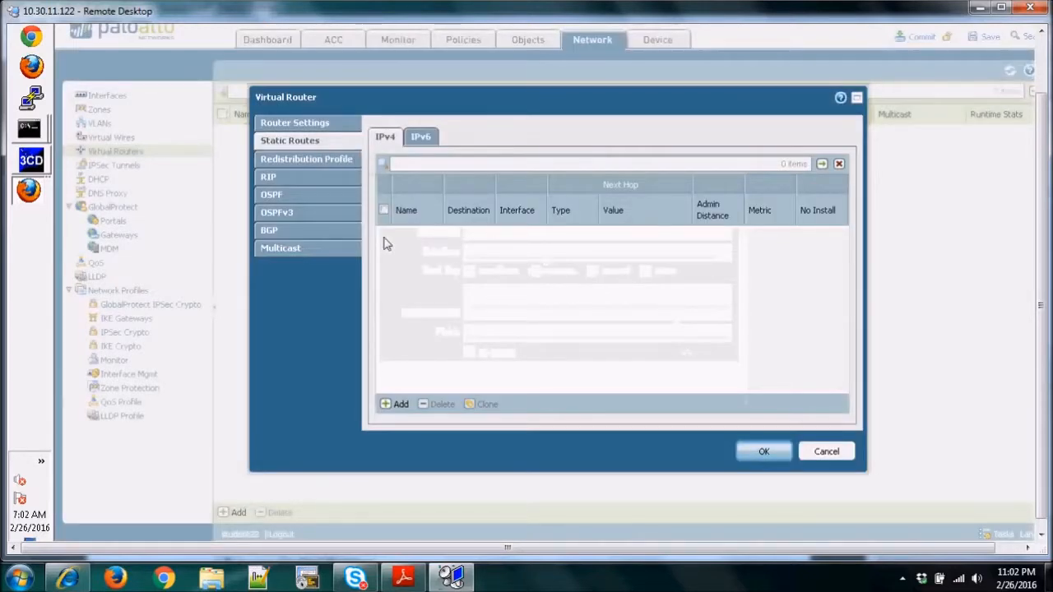
Start a new IPv4 static route named default with destination 0.0.0.0/0.
left_click(393, 404)
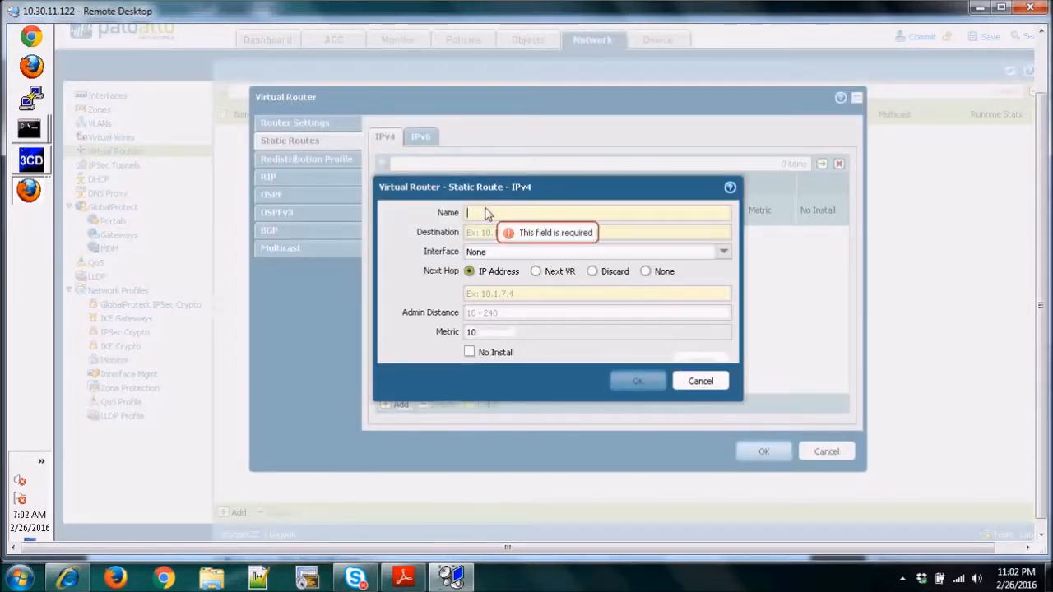
type("default")
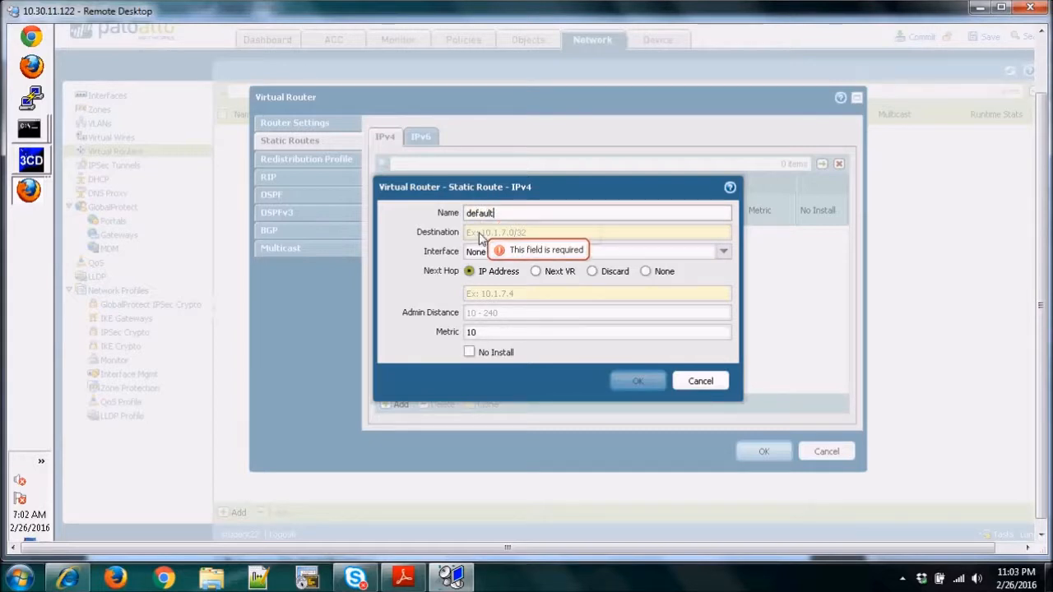
left_click(481, 234)
type("0.0.0.0/0")
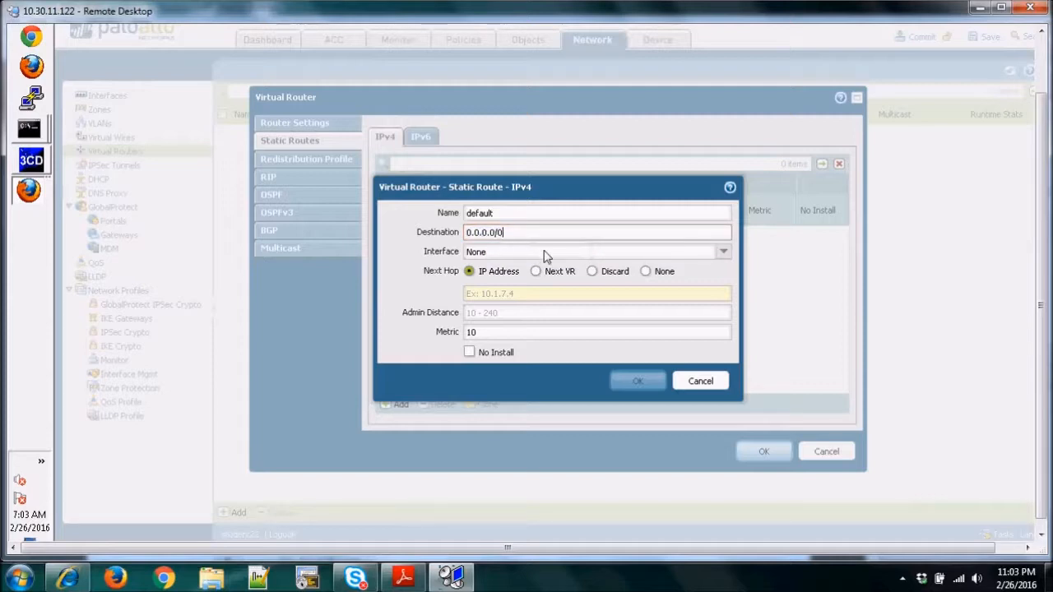
Set the default route's next hop to IP address 17.16.22.254, then save the route and the virtual router.
left_click(484, 298)
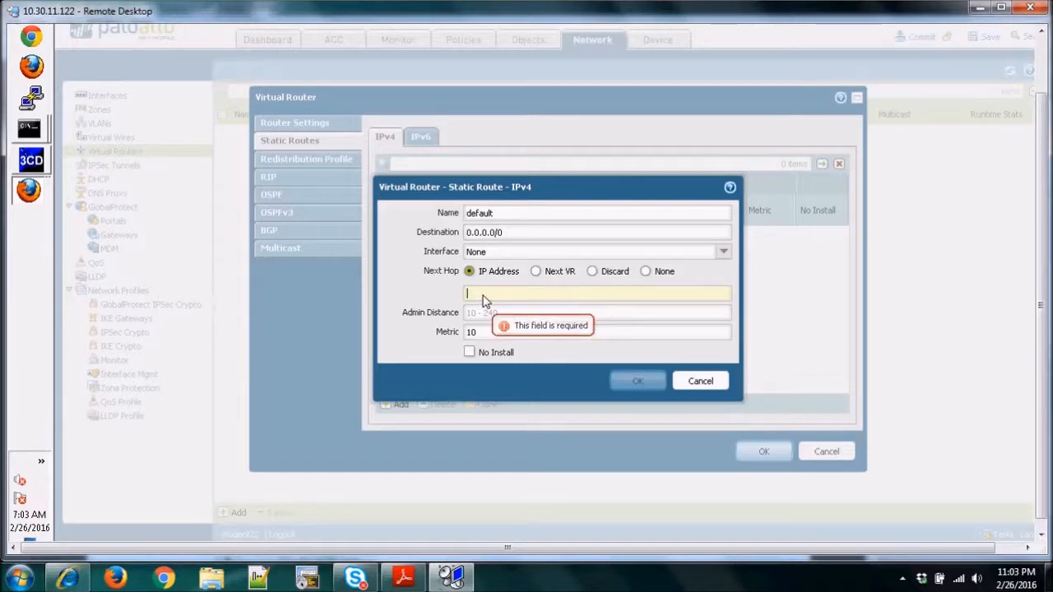
type("1")
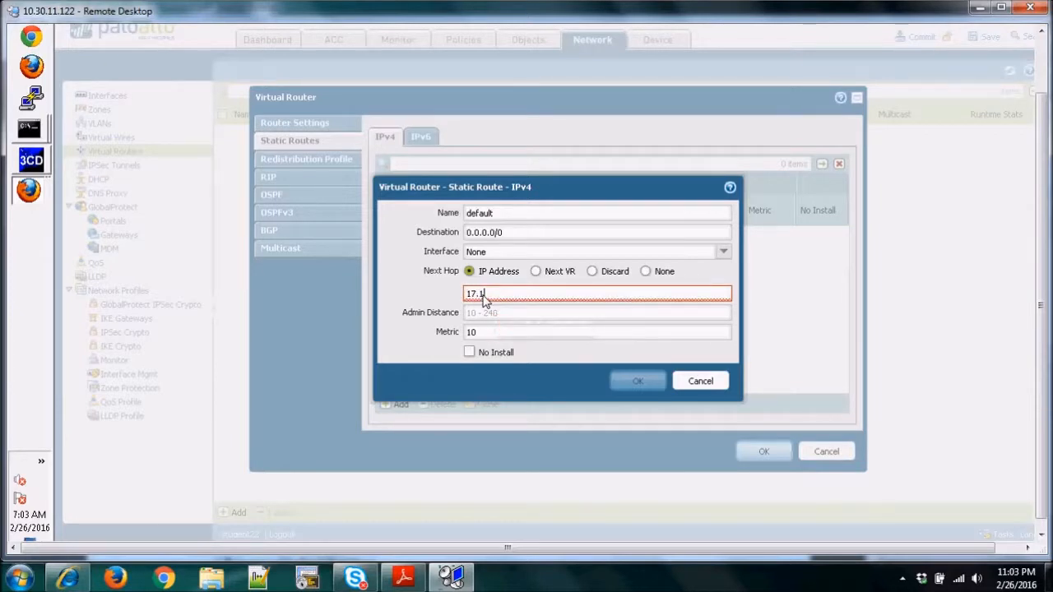
type("72.16.22.25")
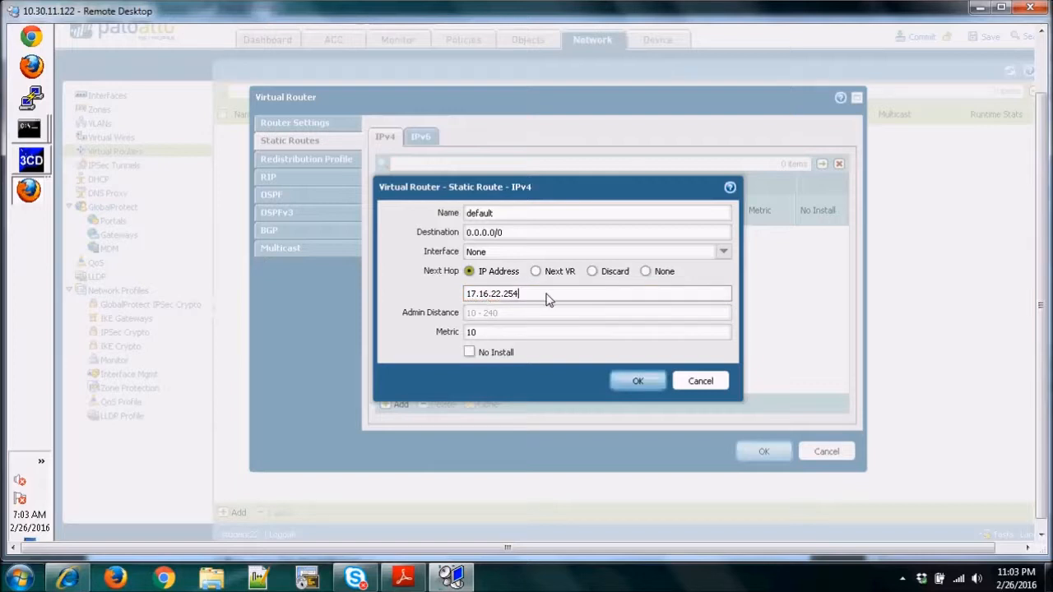
type("4")
key("Return")
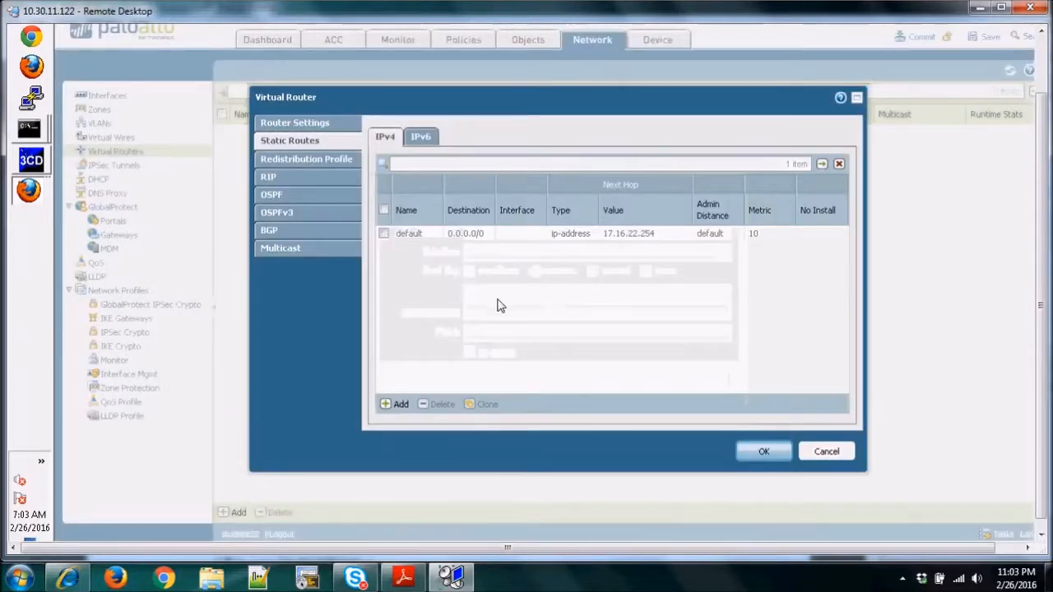
left_click(767, 452)
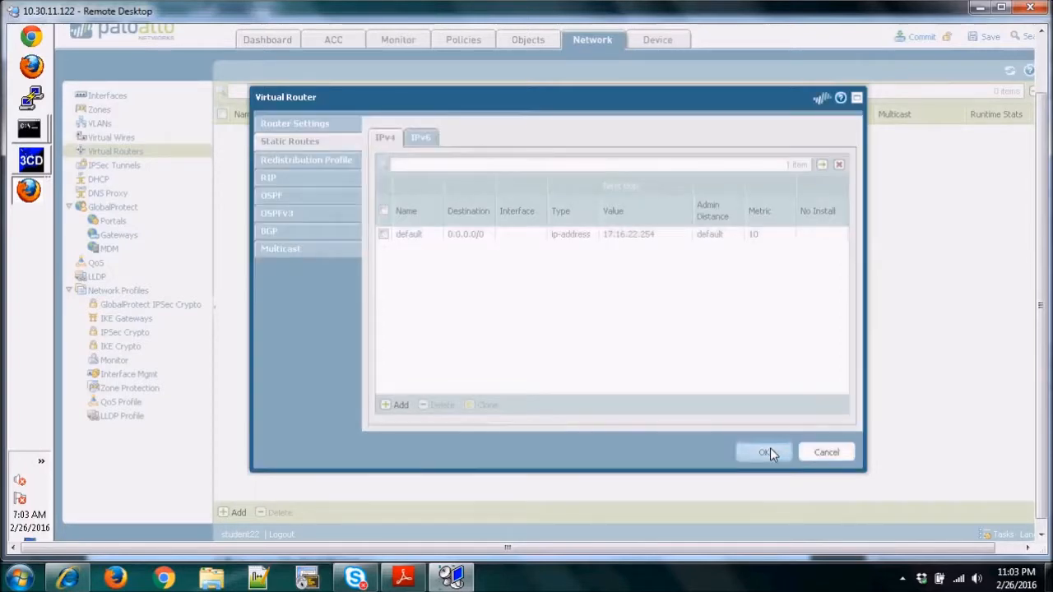
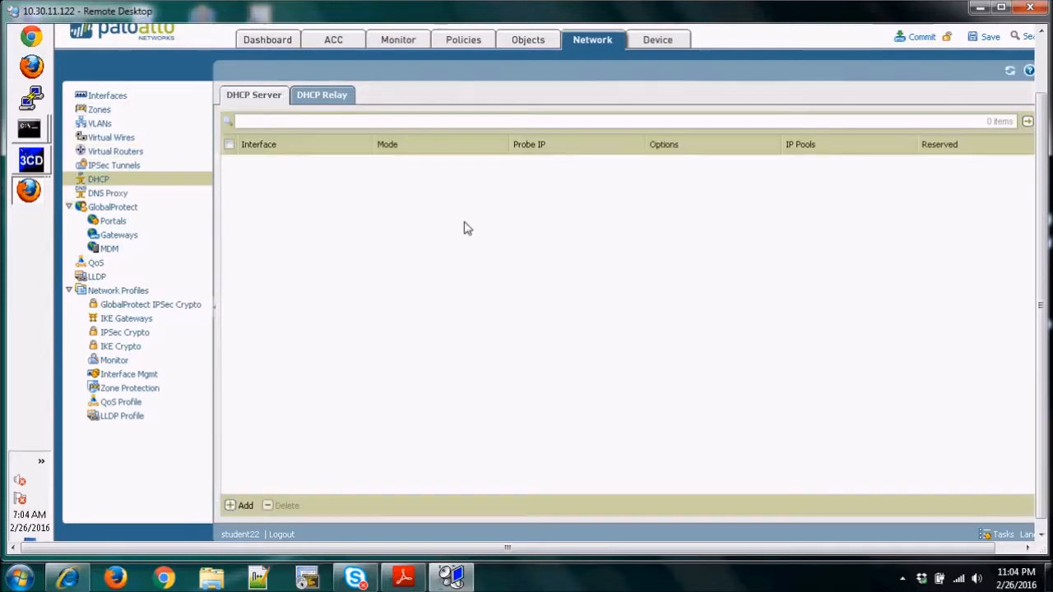
Start a new DHCP server, consult the lab settings handout in Adobe Reader, and assign the server interface ethernet1/2 with mode enabled.
left_click(231, 505)
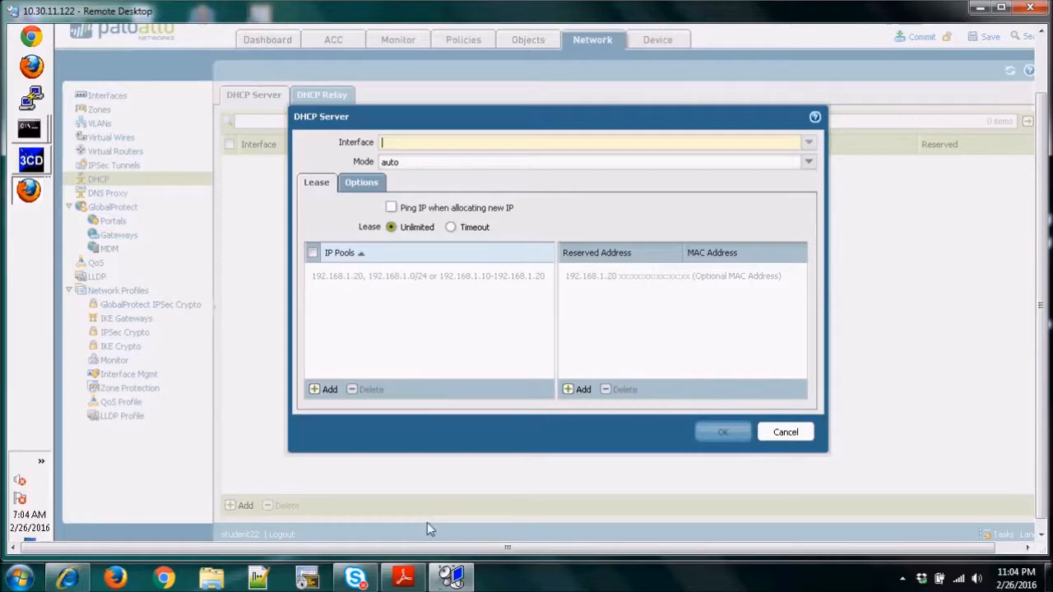
left_click(405, 579)
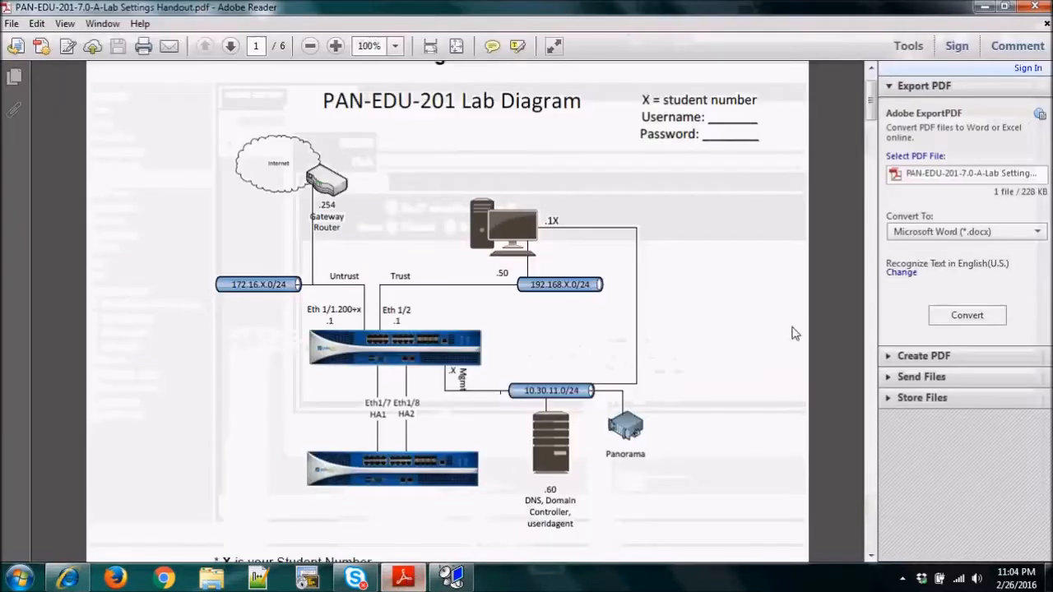
left_click_drag(873, 122, 874, 175)
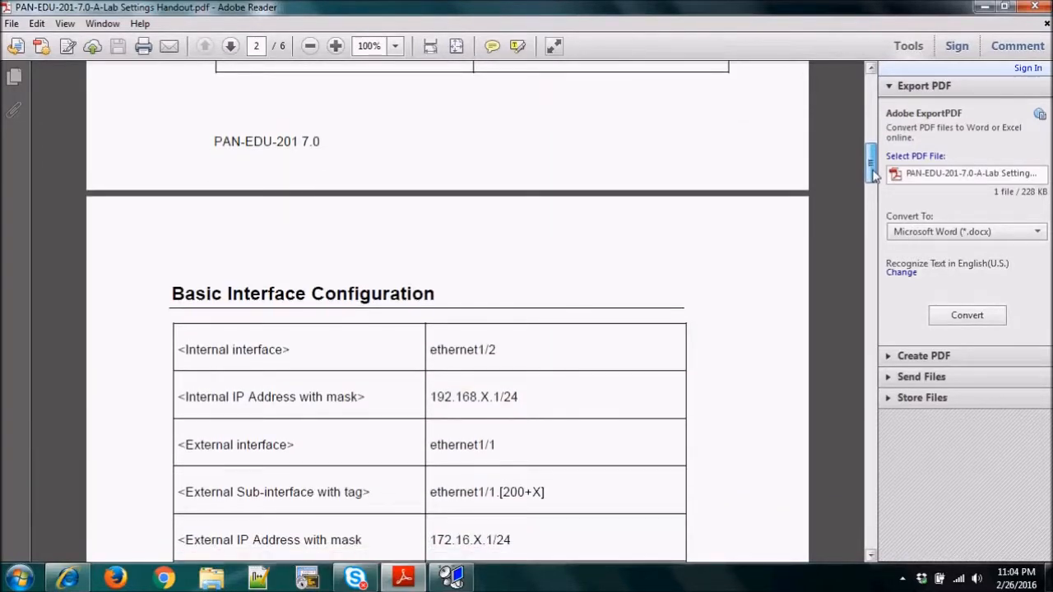
left_click(984, 6)
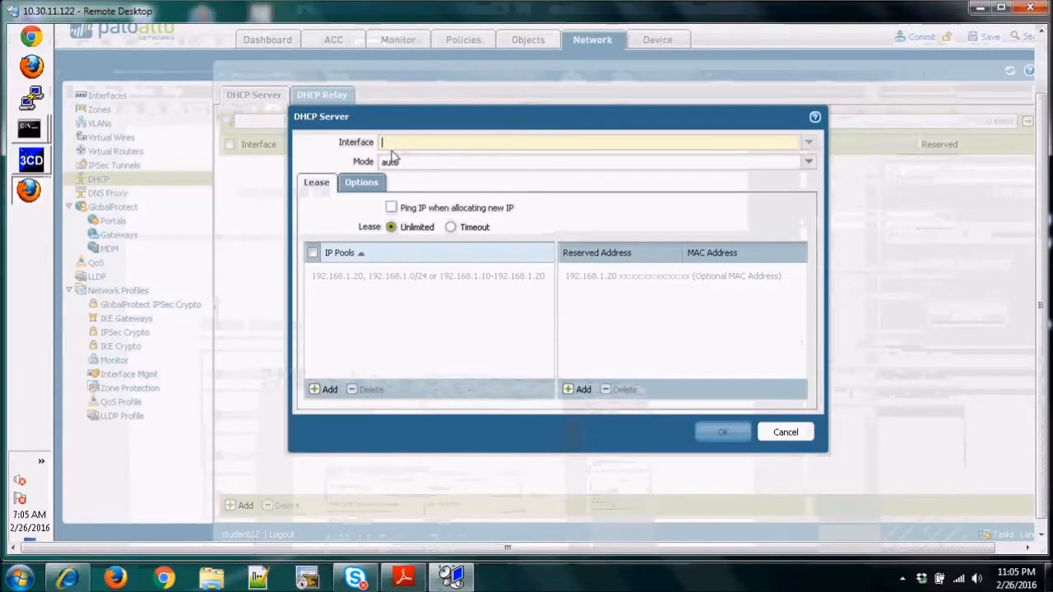
left_click(809, 145)
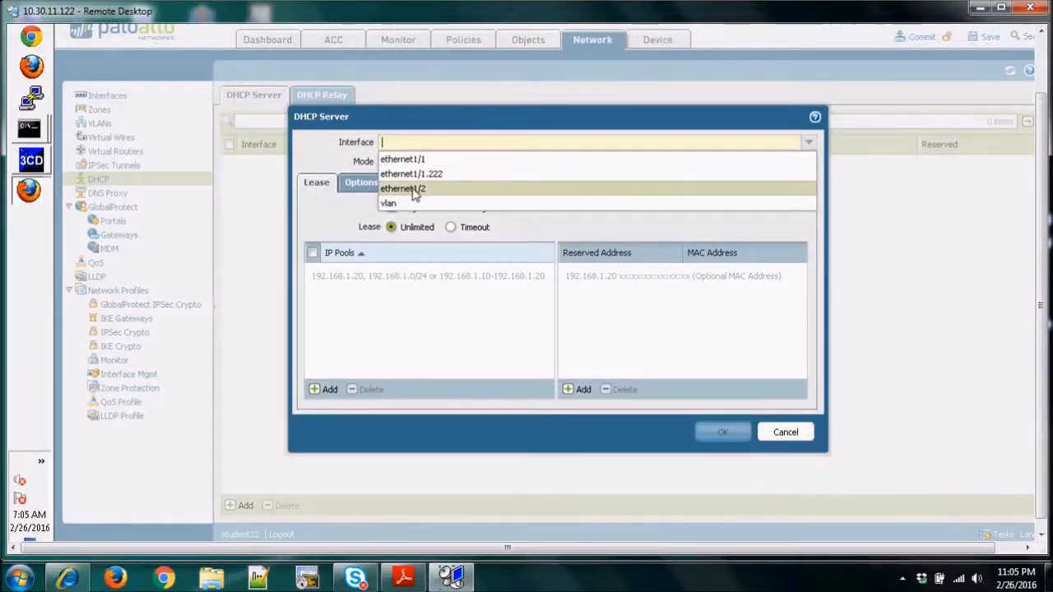
left_click(416, 189)
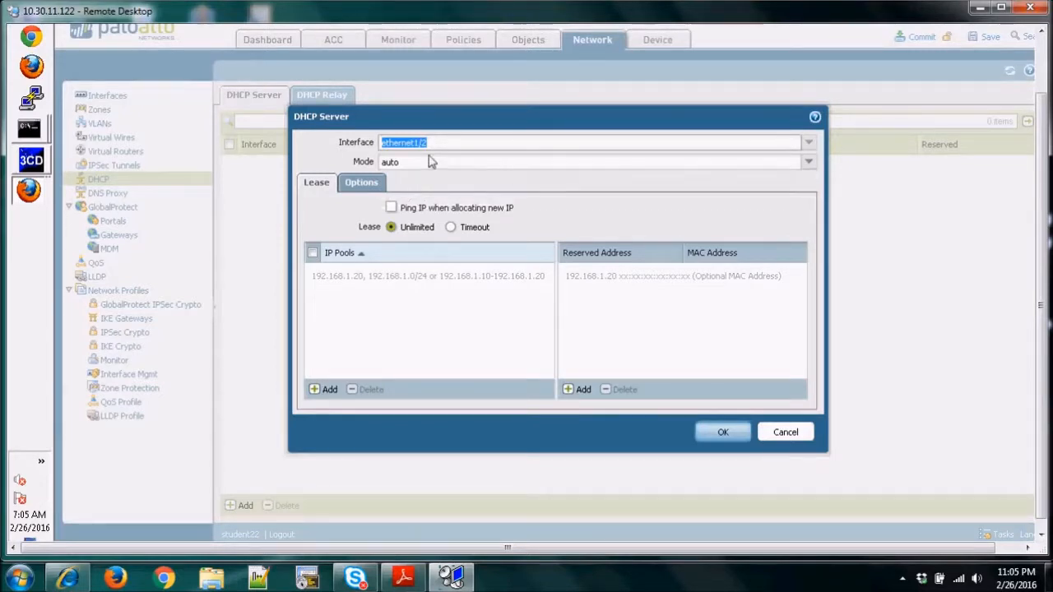
left_click(809, 163)
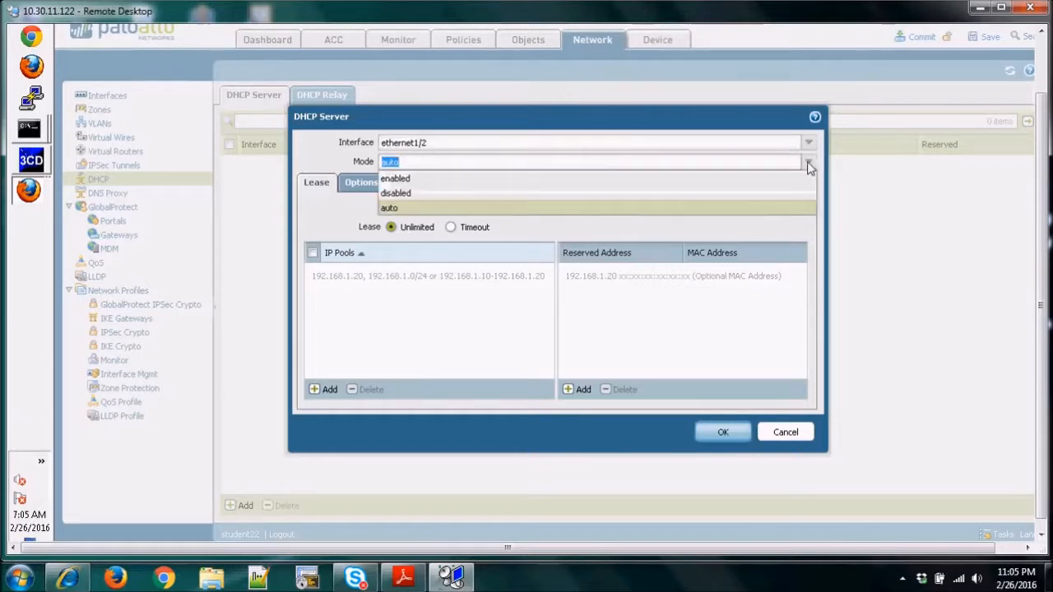
left_click(415, 178)
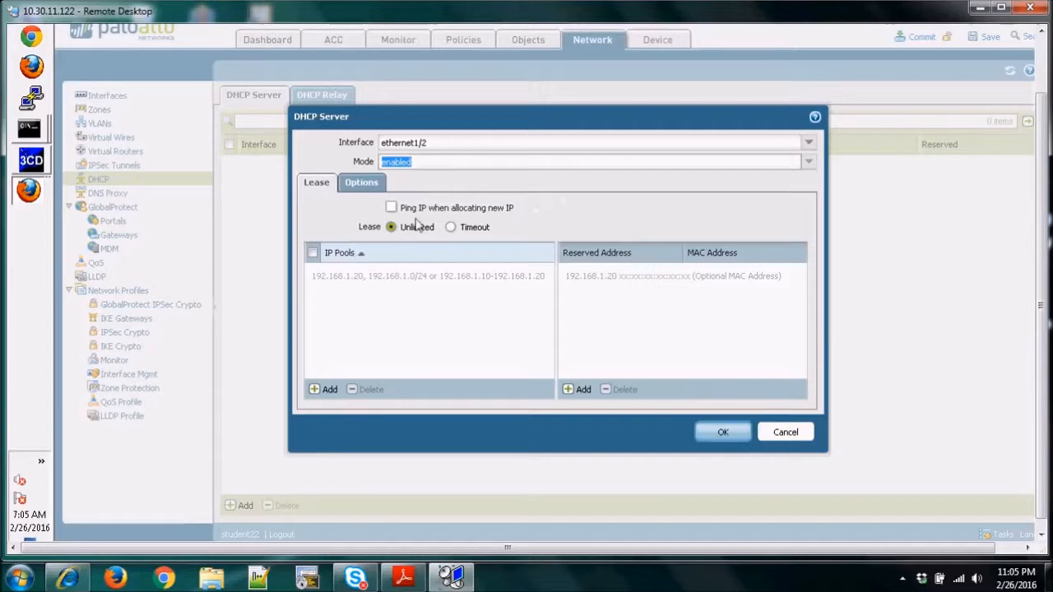
Enable pinging the IP when allocating new addresses and set the DHCP lease to a timeout of 2 days.
left_click(391, 208)
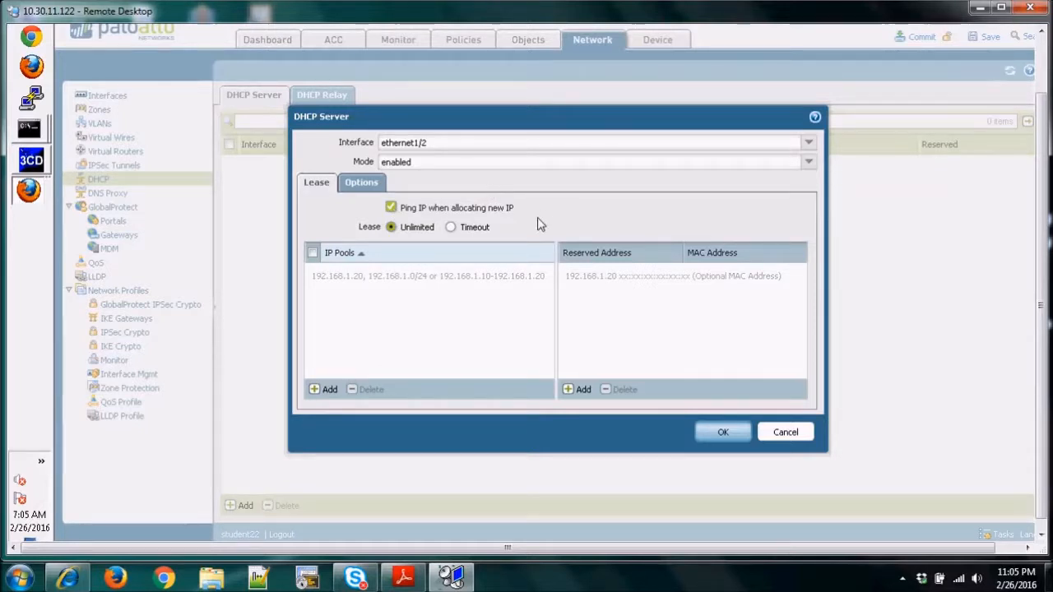
left_click(451, 230)
left_click_drag(400, 256, 383, 257)
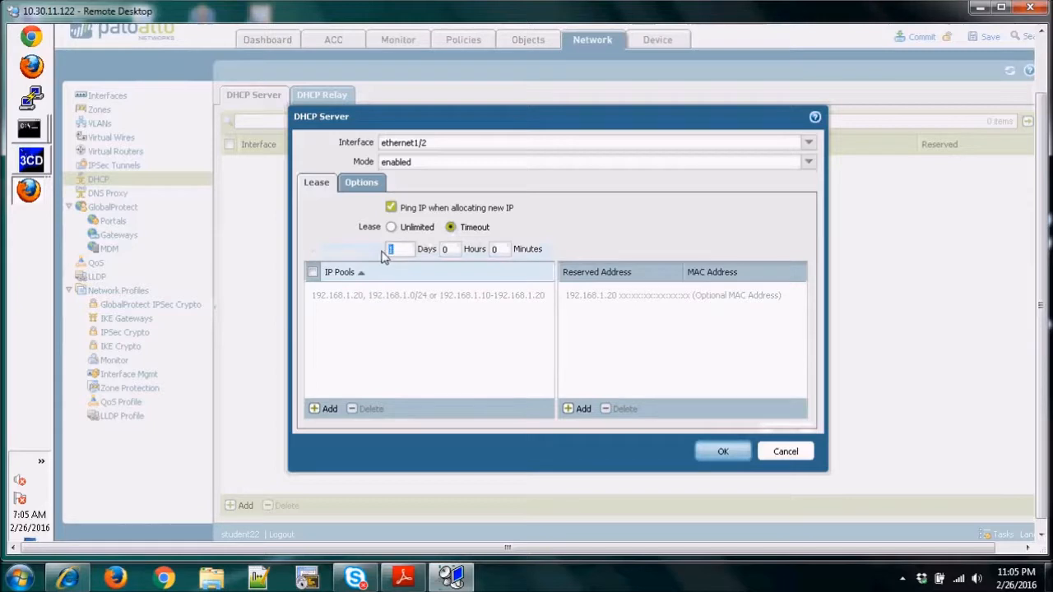
type("2")
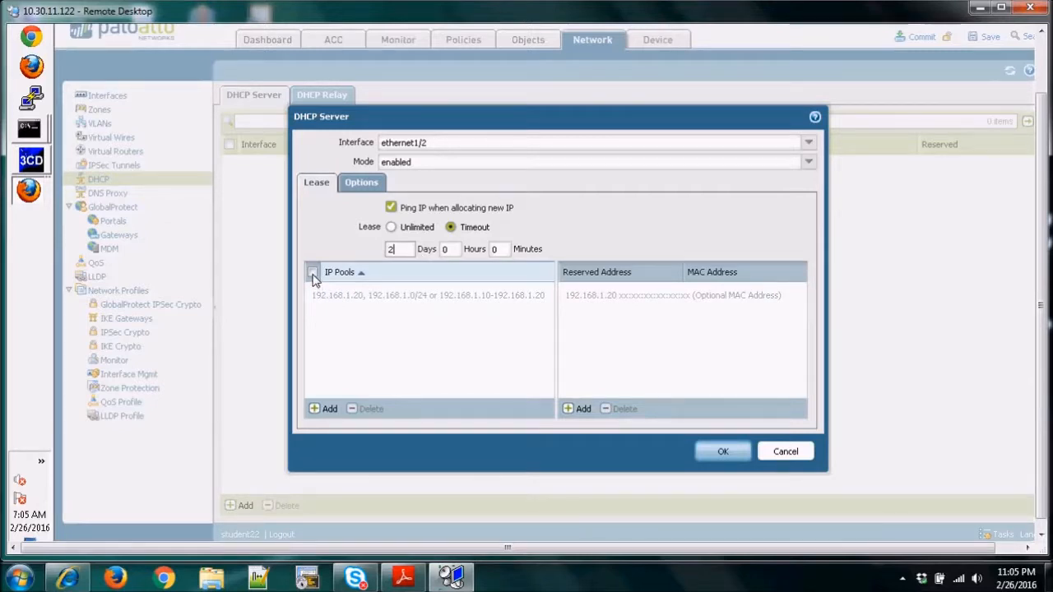
Add the IP pool 192.168.22.50-192.168.22.60 to the DHCP server's lease settings.
left_click(321, 411)
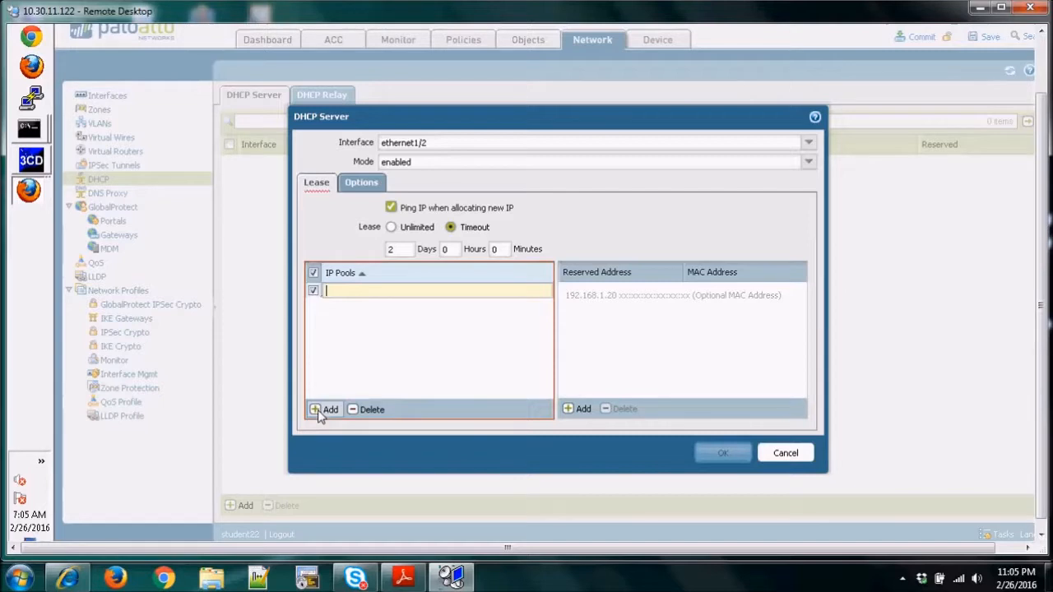
type("192.168.22.50")
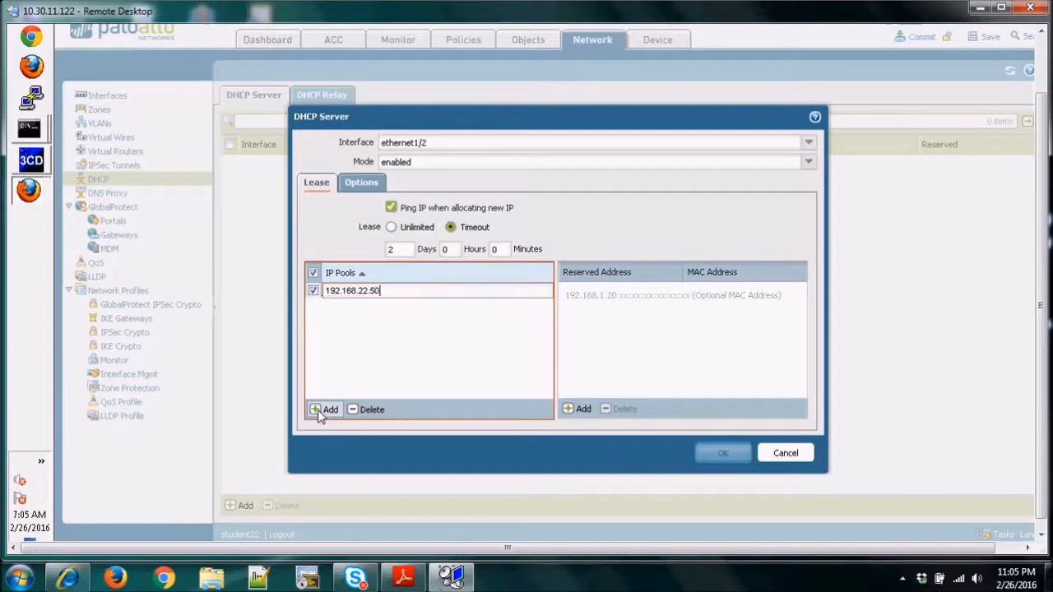
type("-1")
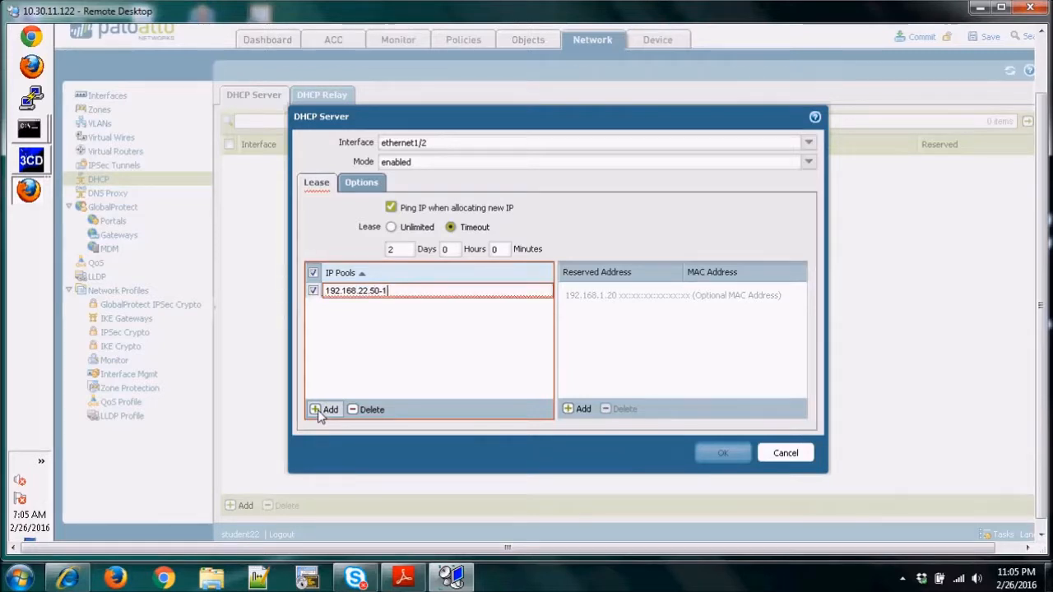
type("92.168.22.60")
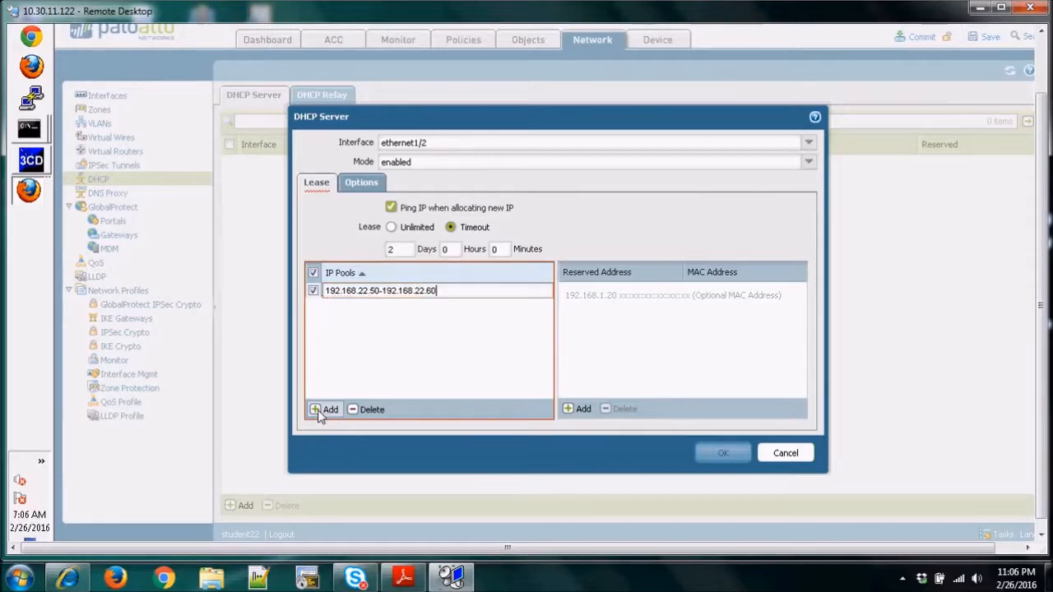
key("Return")
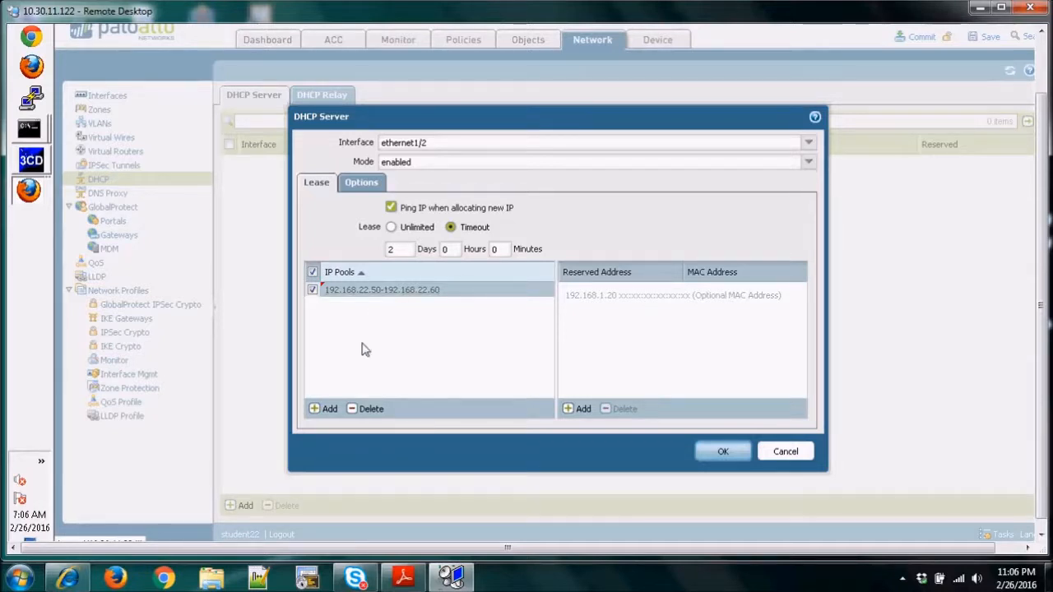
Set the gateway in the DHCP server's options to 192.168.22.1.
left_click(368, 184)
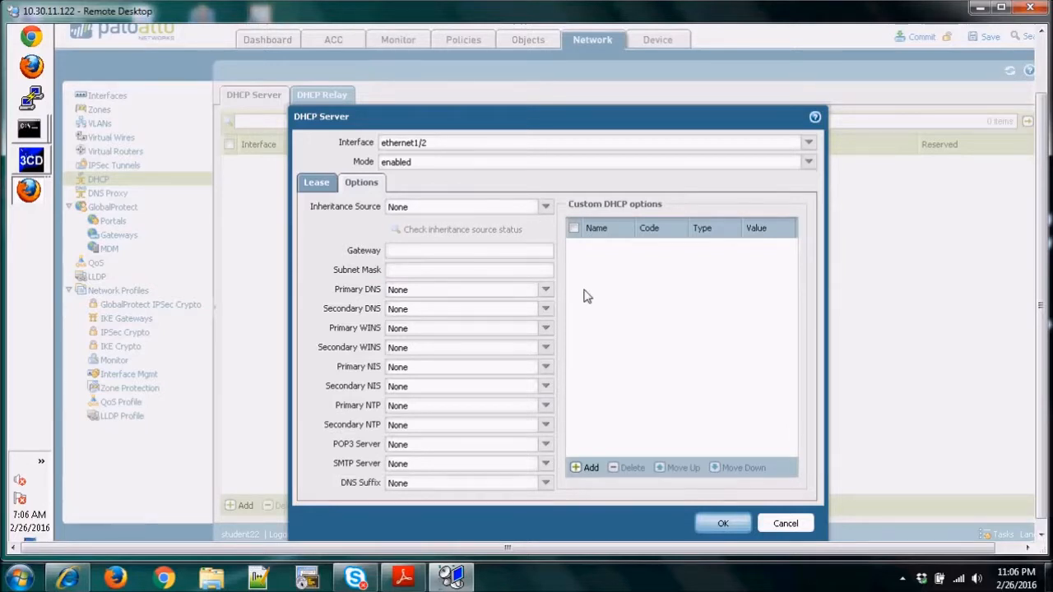
left_click(401, 254)
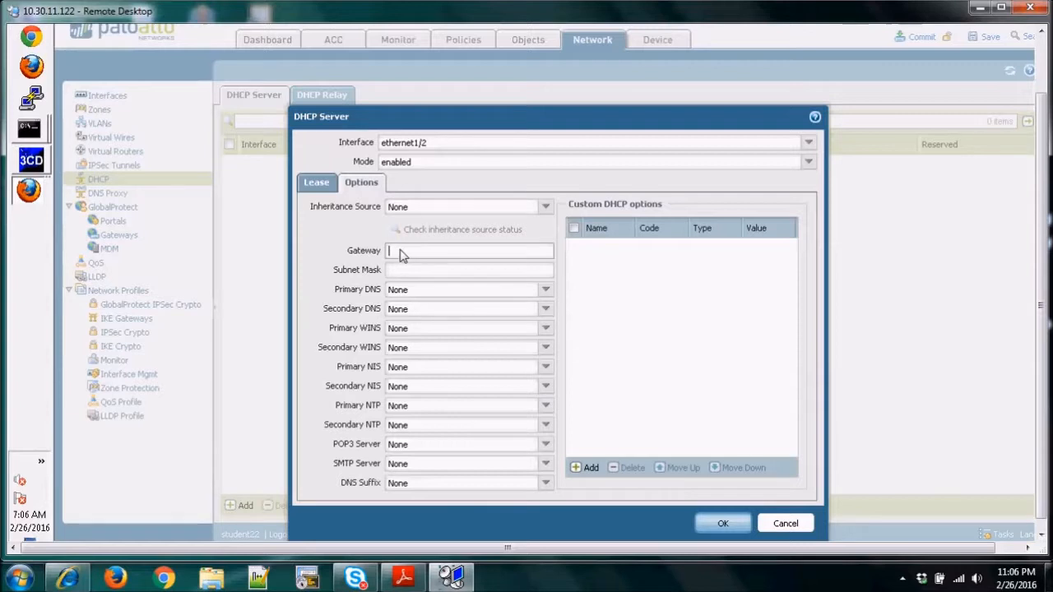
type("192")
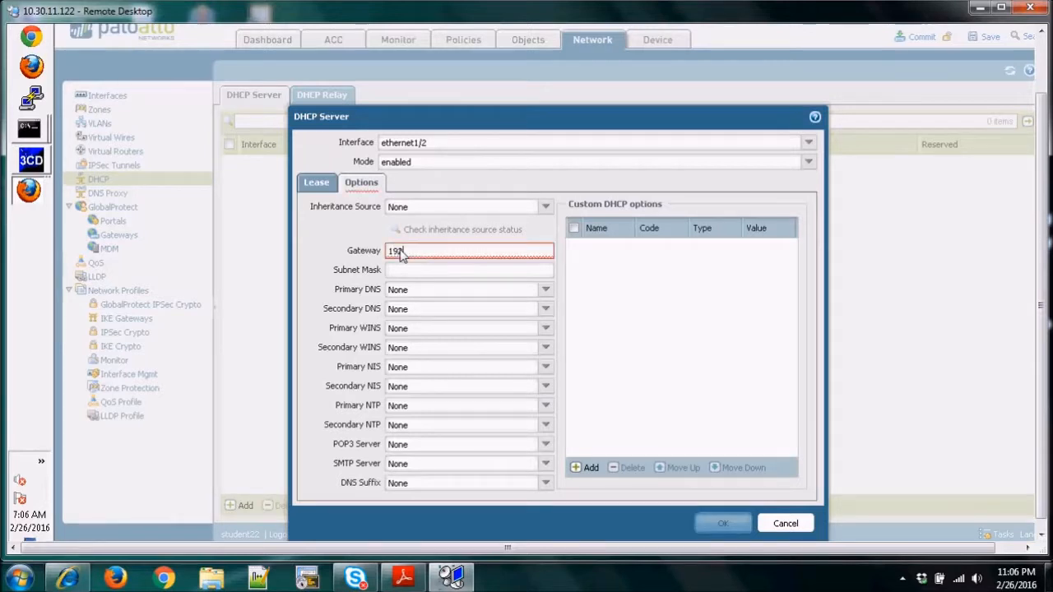
type(".168.22.1")
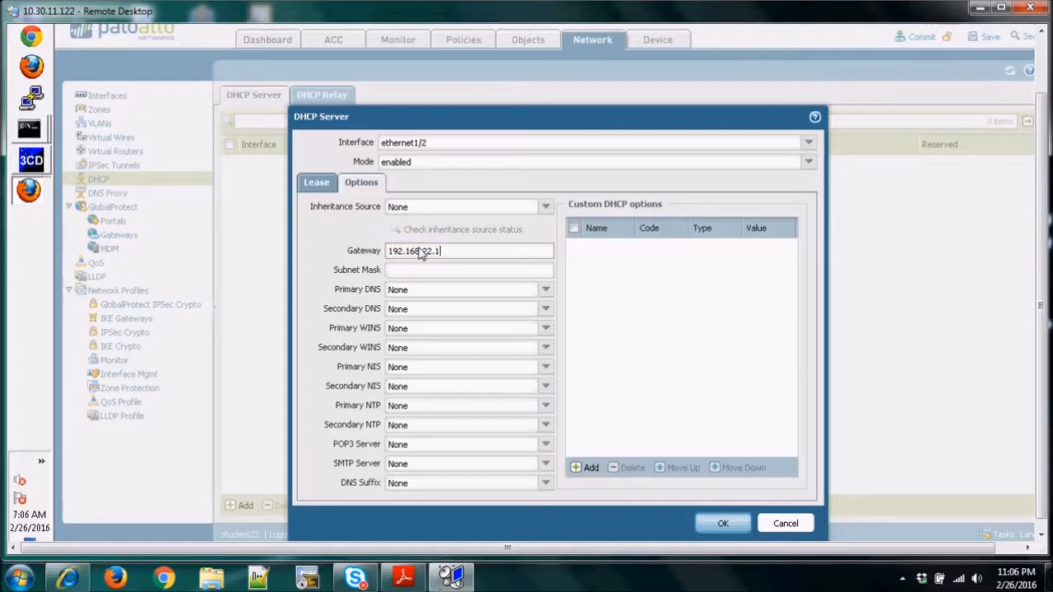
Enter the subnet mask in the DHCP options and save the DHCP server.
left_click(400, 273)
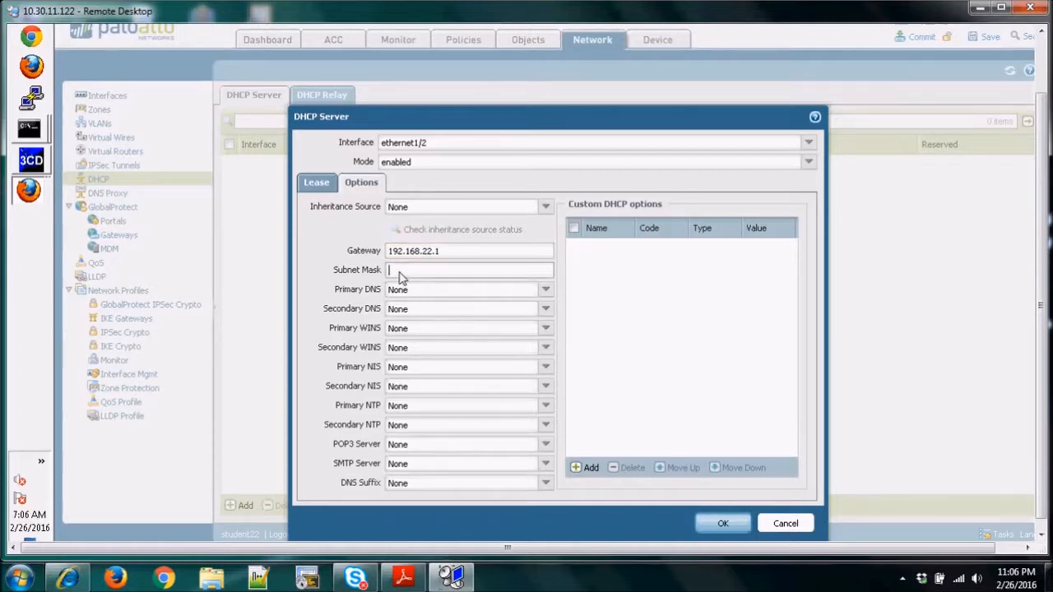
type("255.255.255.0")
left_click(723, 524)
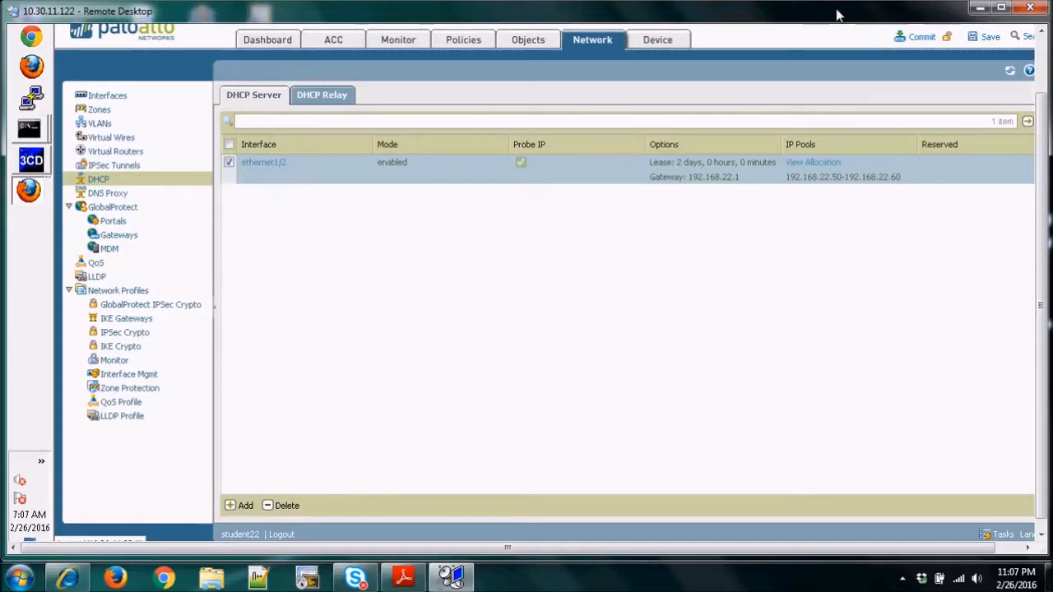
Try to commit the pending configuration with device, network, policy and object configuration included.
left_click(921, 38)
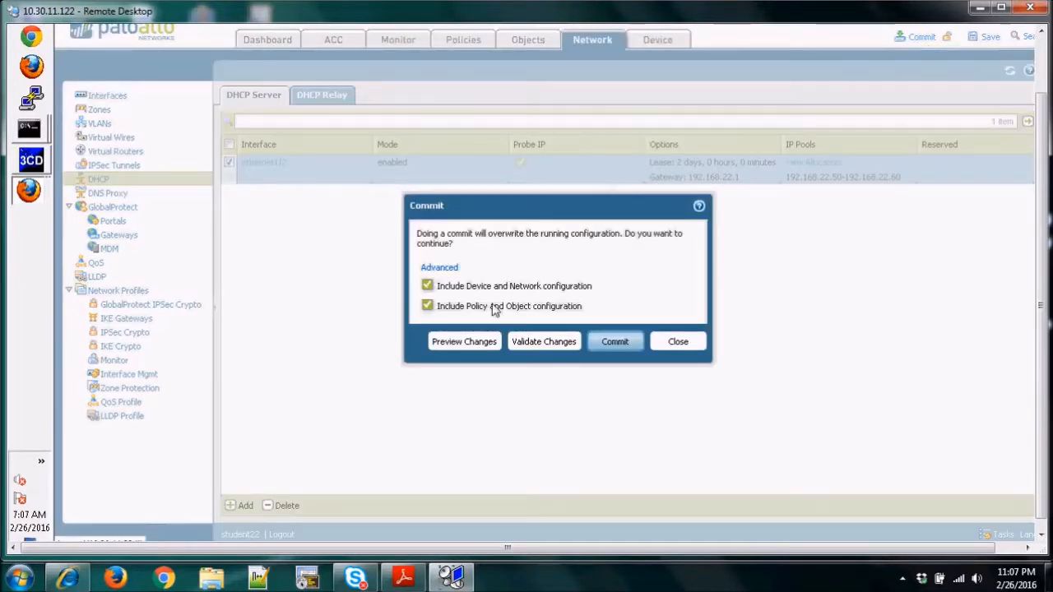
left_click(613, 342)
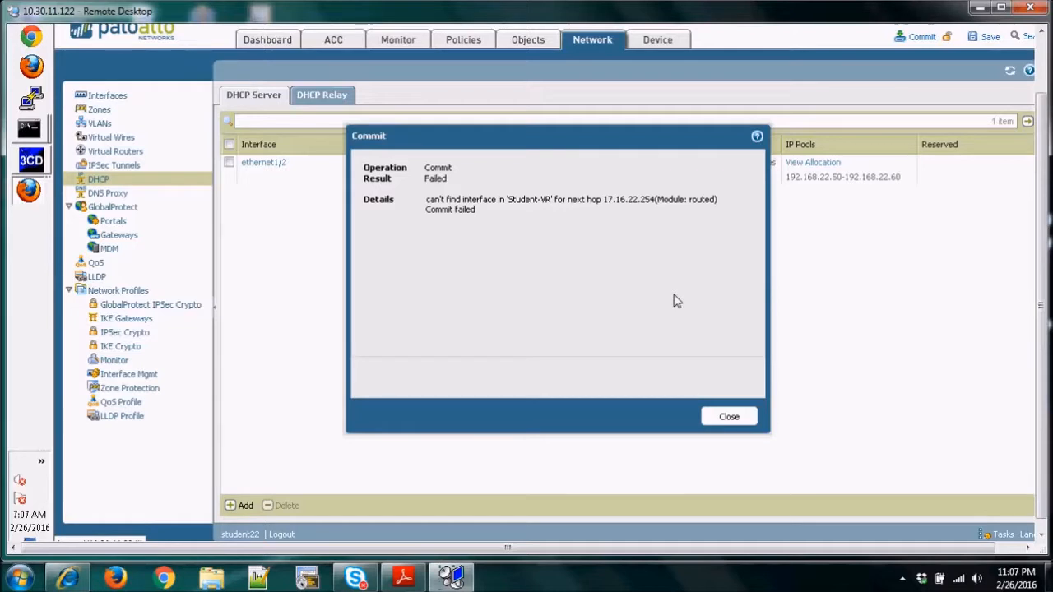
left_click(726, 417)
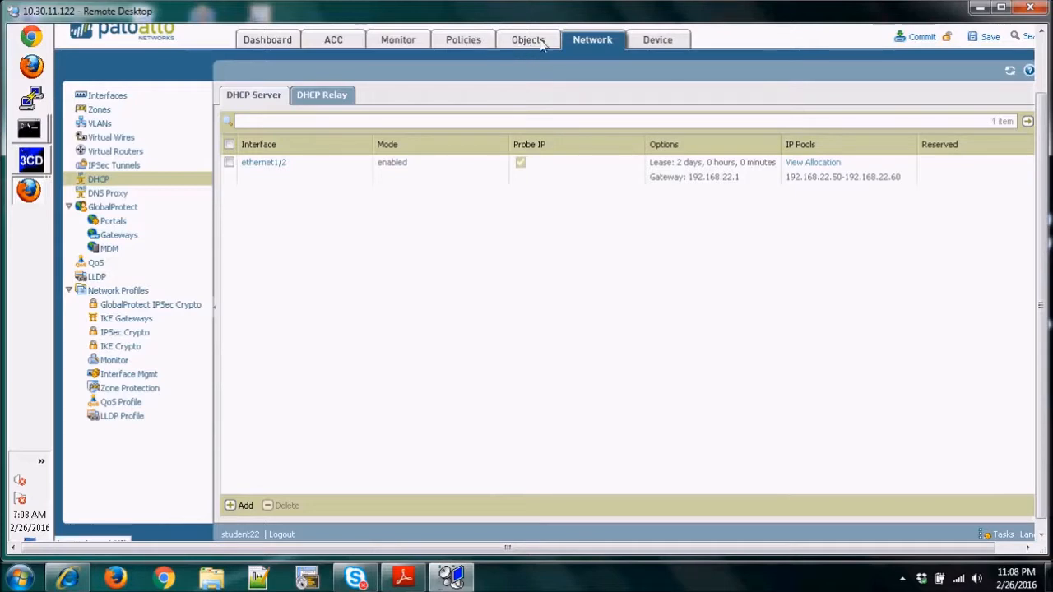
Change the next hop of Student-VR's default static route to 172.16.22.254 and save the route and virtual router.
left_click(117, 156)
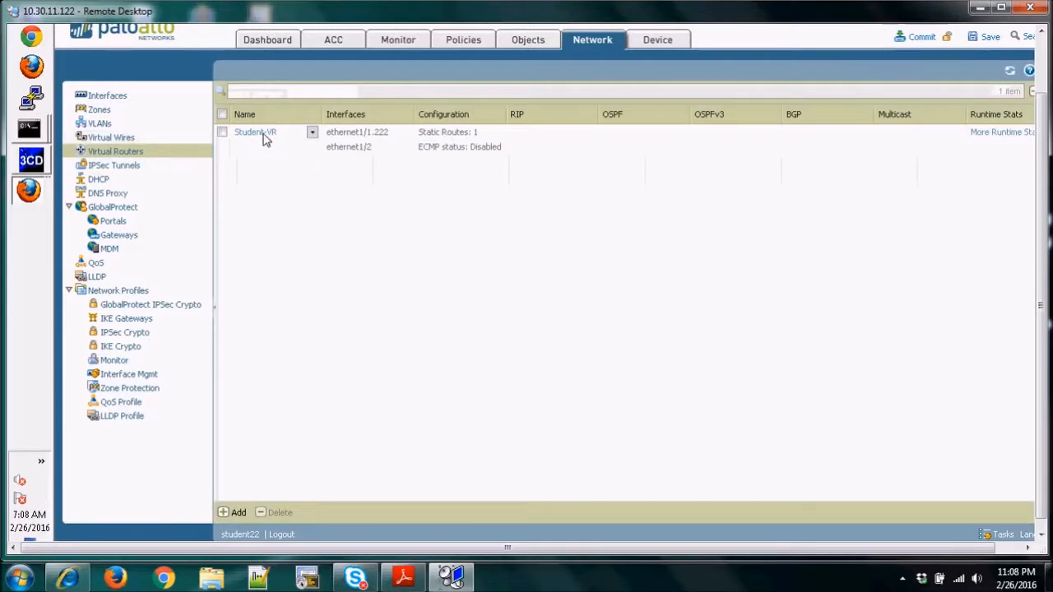
left_click(260, 133)
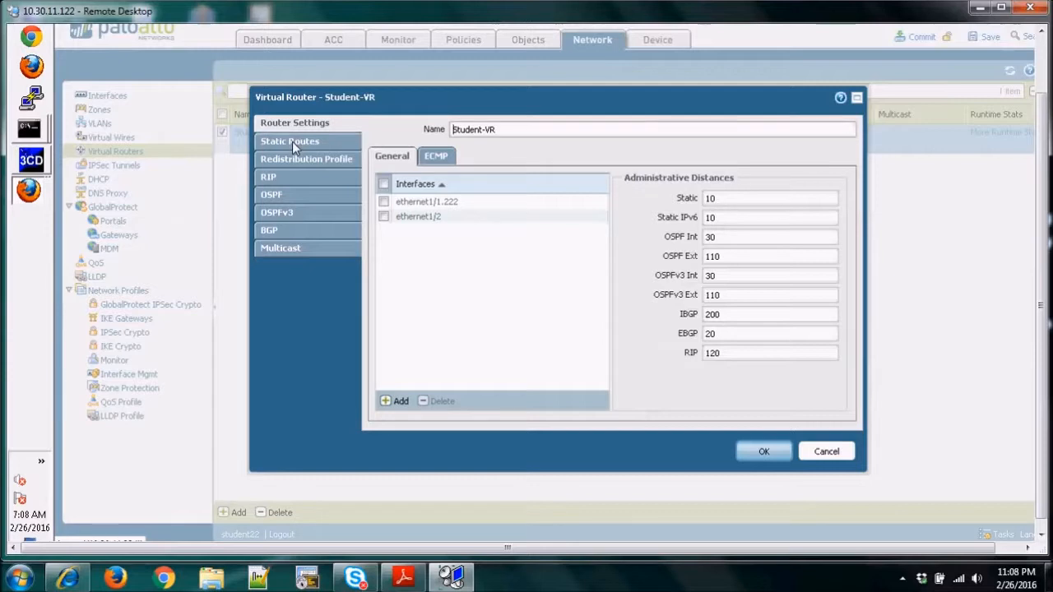
left_click(292, 141)
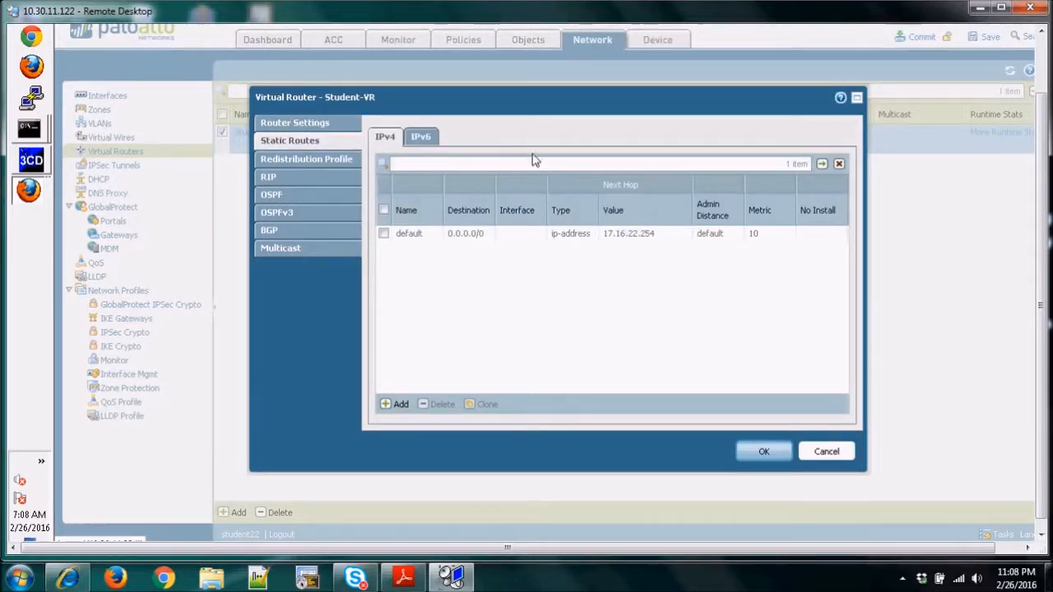
left_click(408, 238)
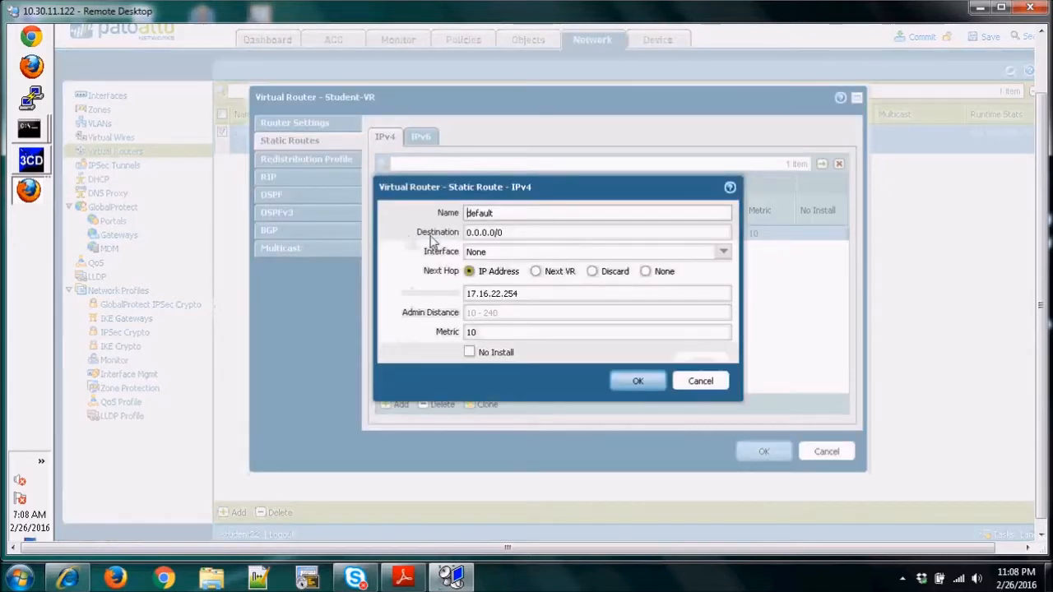
left_click(478, 296)
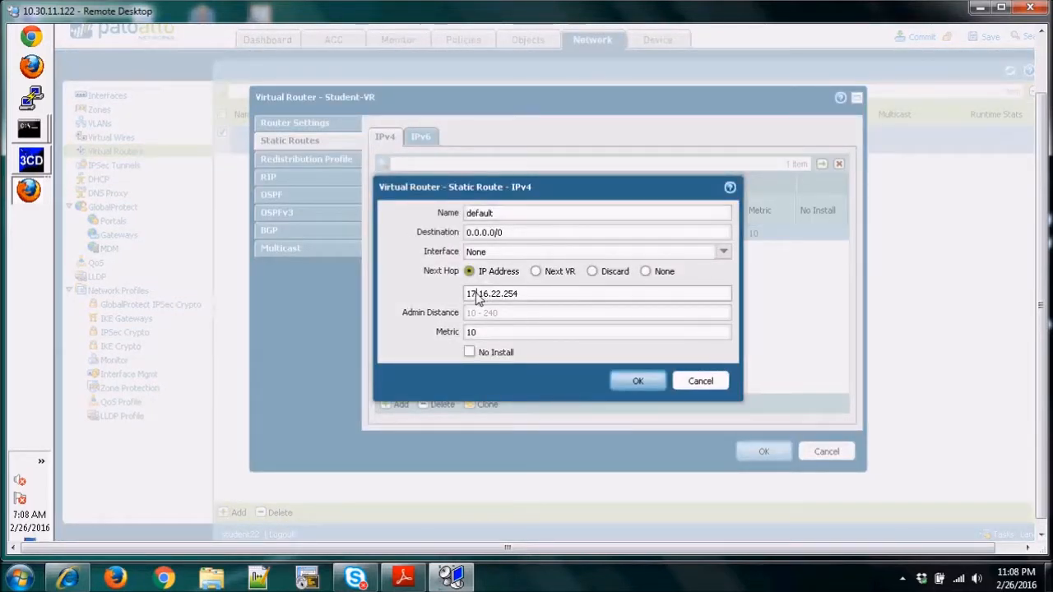
type("2")
left_click(641, 382)
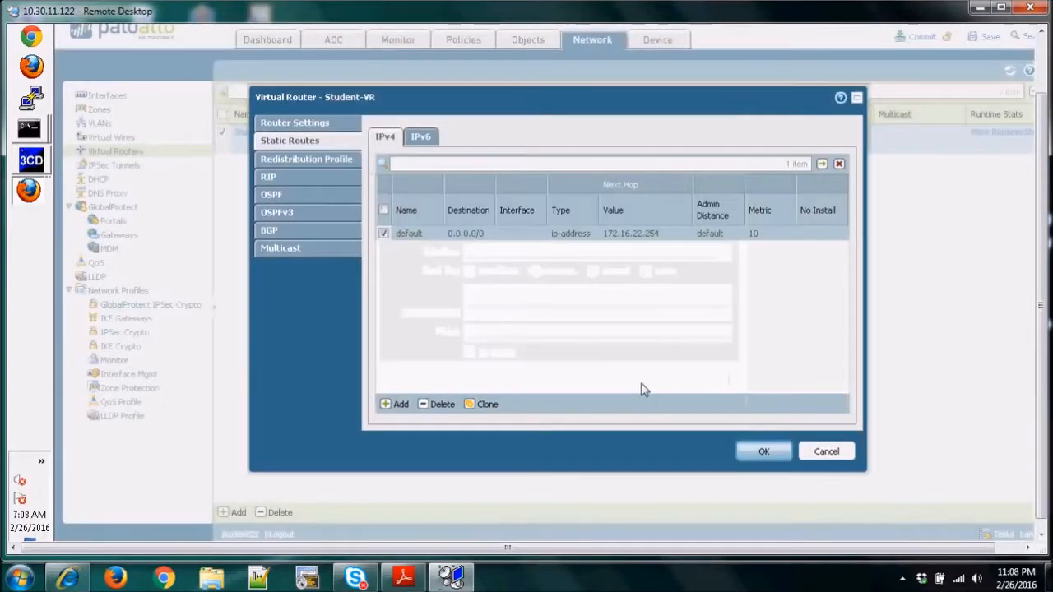
left_click(757, 453)
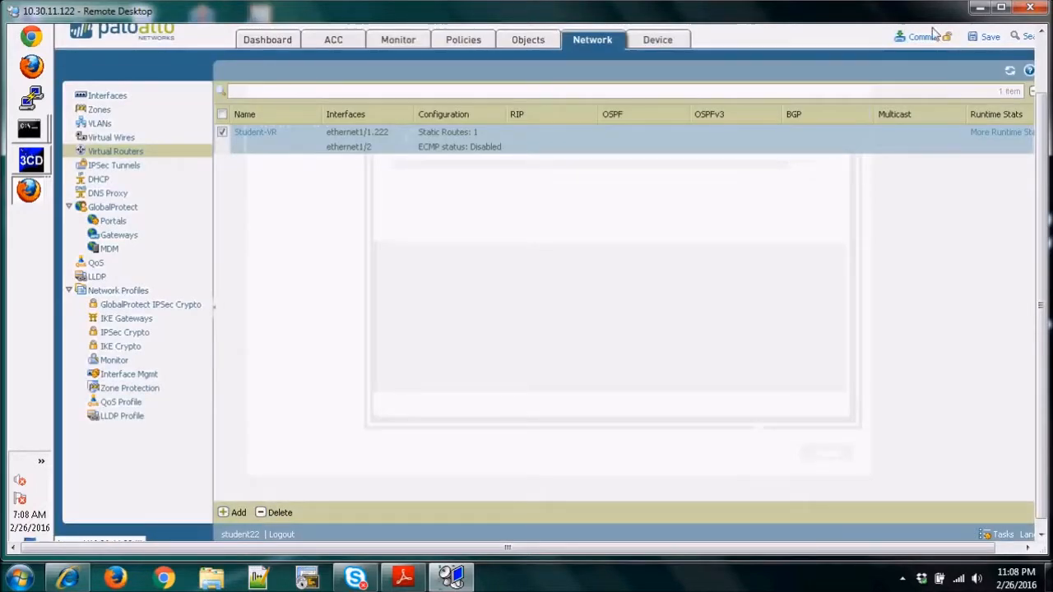
Commit the corrected virtual router configuration together with the other pending changes.
left_click(919, 39)
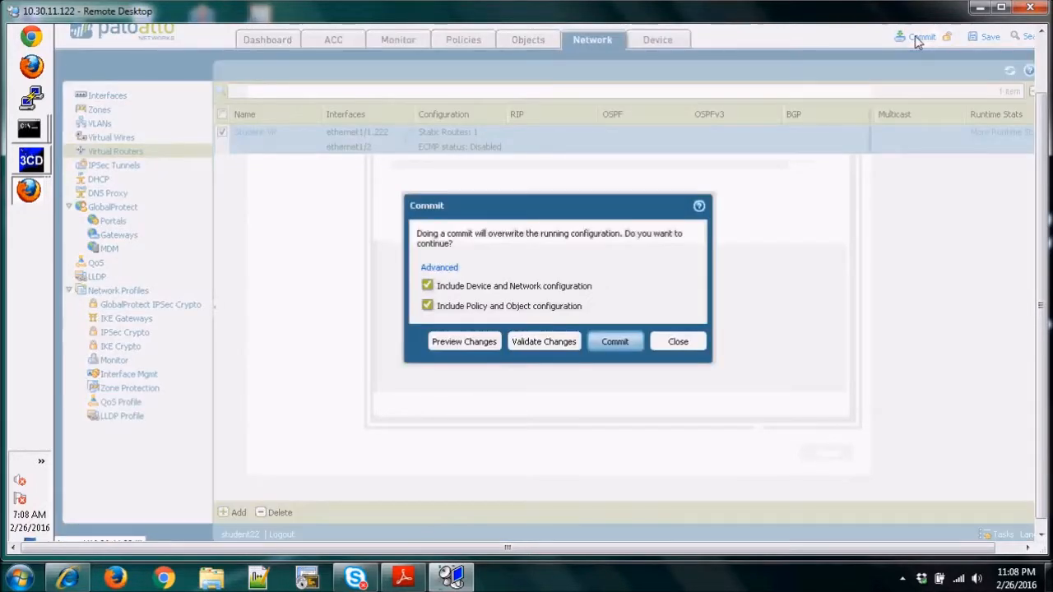
left_click(616, 344)
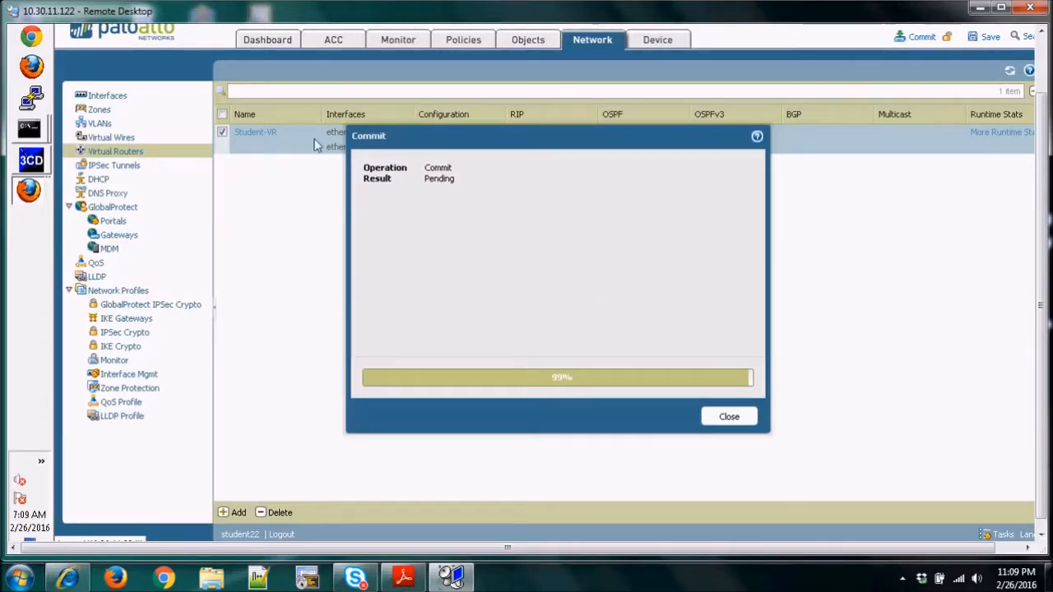
mouse_move(33, 132)
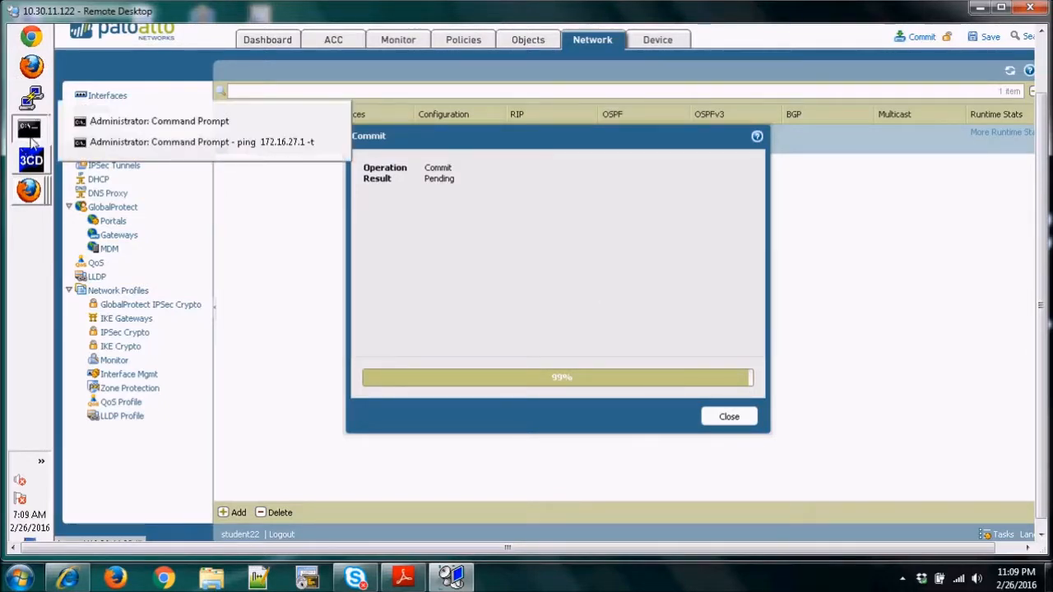
Bring up the Command Prompt window, put it away again, and close the commit result on the firewall page.
left_click(198, 125)
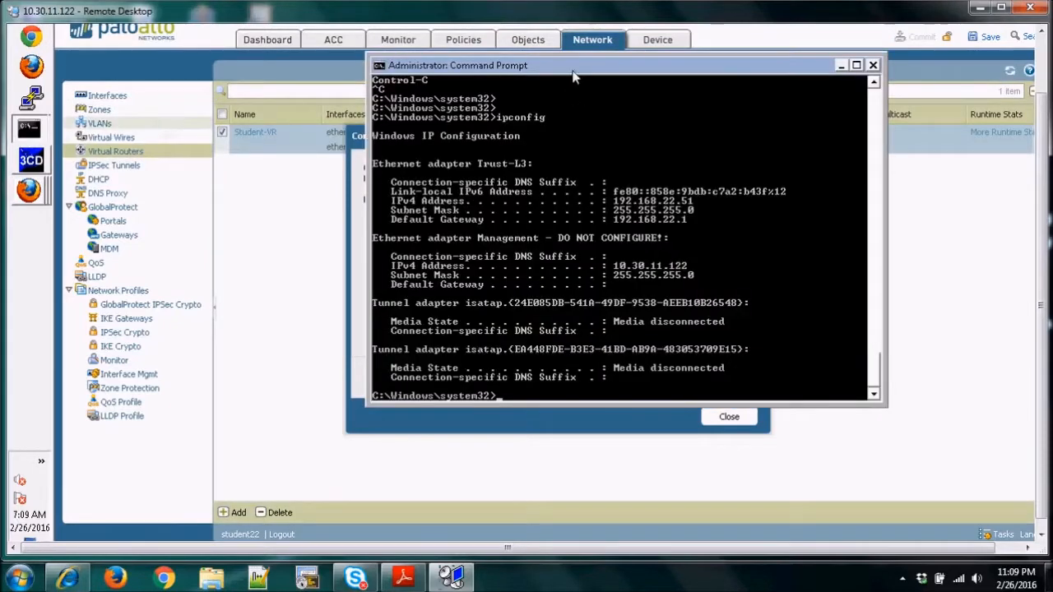
left_click_drag(583, 67, 375, 350)
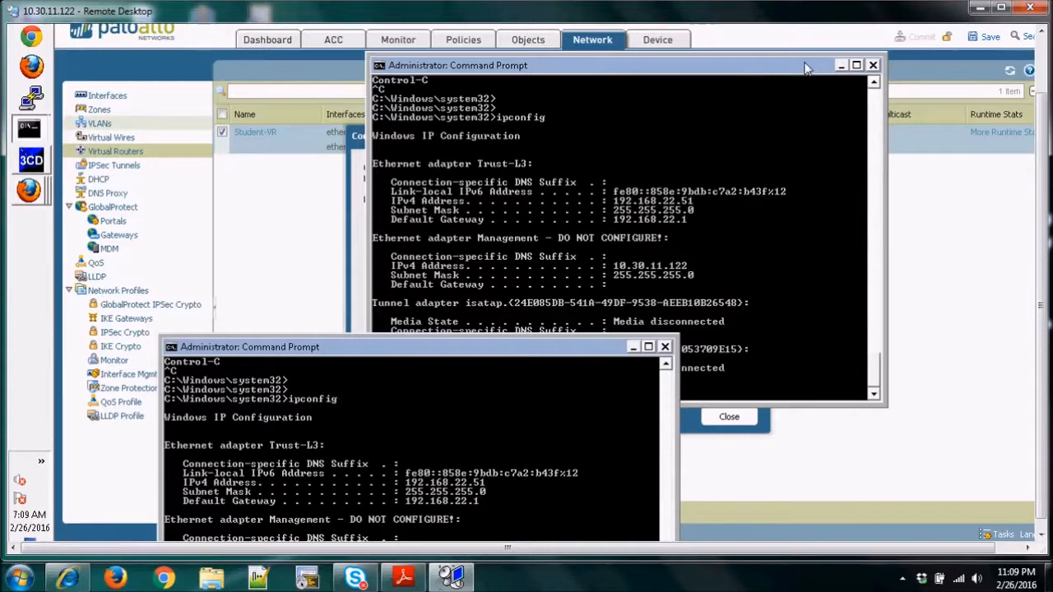
left_click(838, 66)
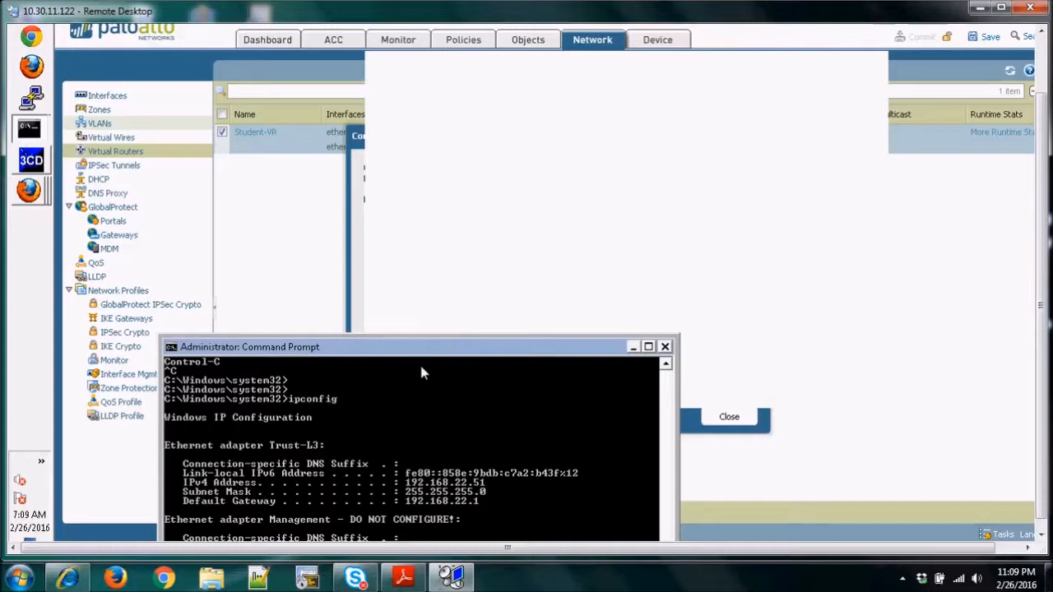
left_click_drag(416, 353, 329, 157)
left_click(663, 138)
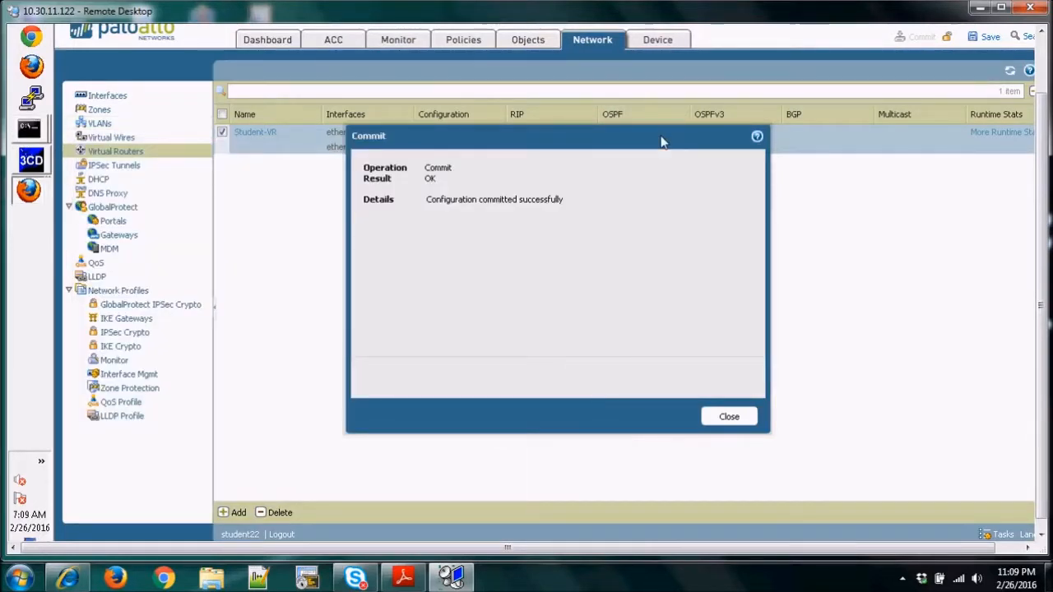
left_click(734, 418)
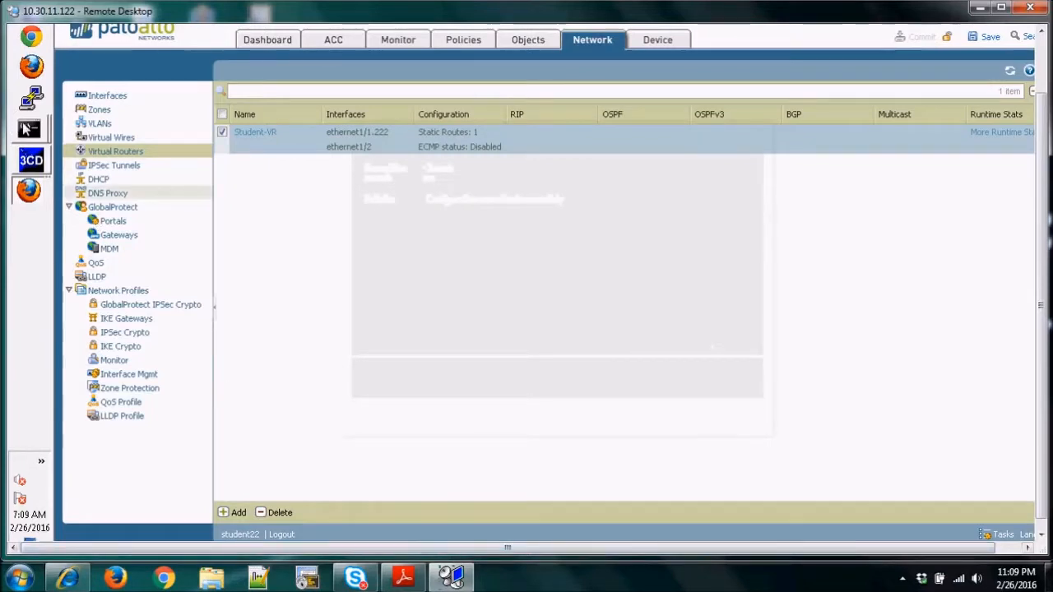
Switch to the Command Prompt and run ipconfig to check the client's IP configuration.
mouse_move(28, 130)
left_click(133, 123)
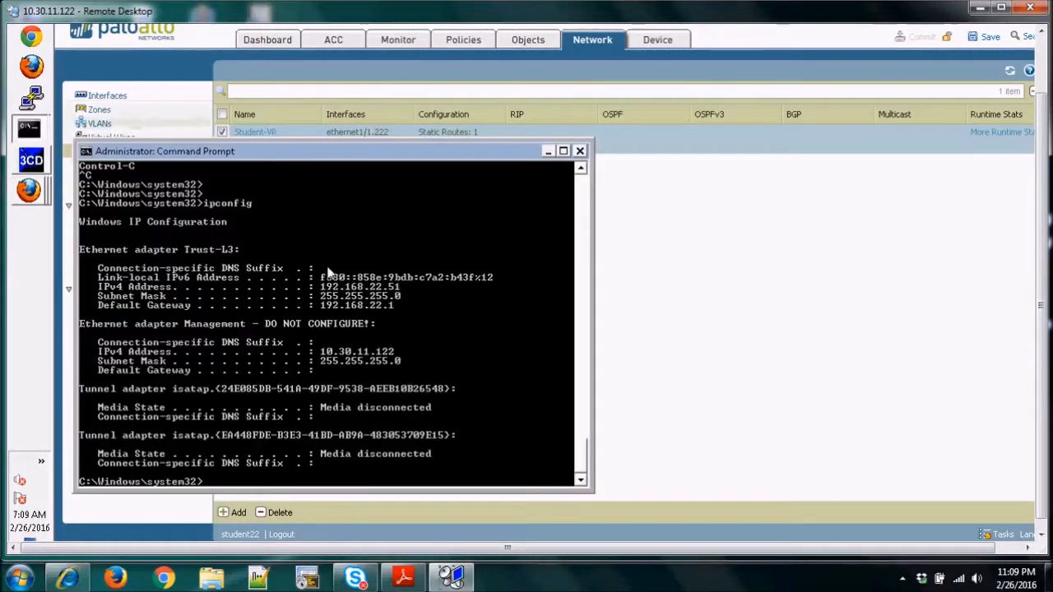
left_click_drag(381, 156, 545, 102)
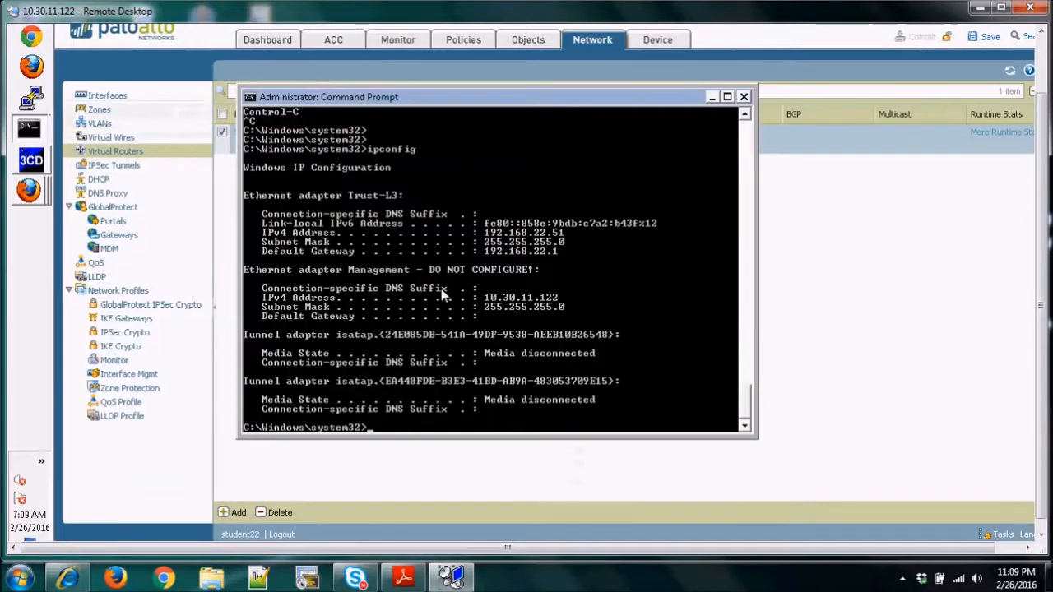
type("ipconfig")
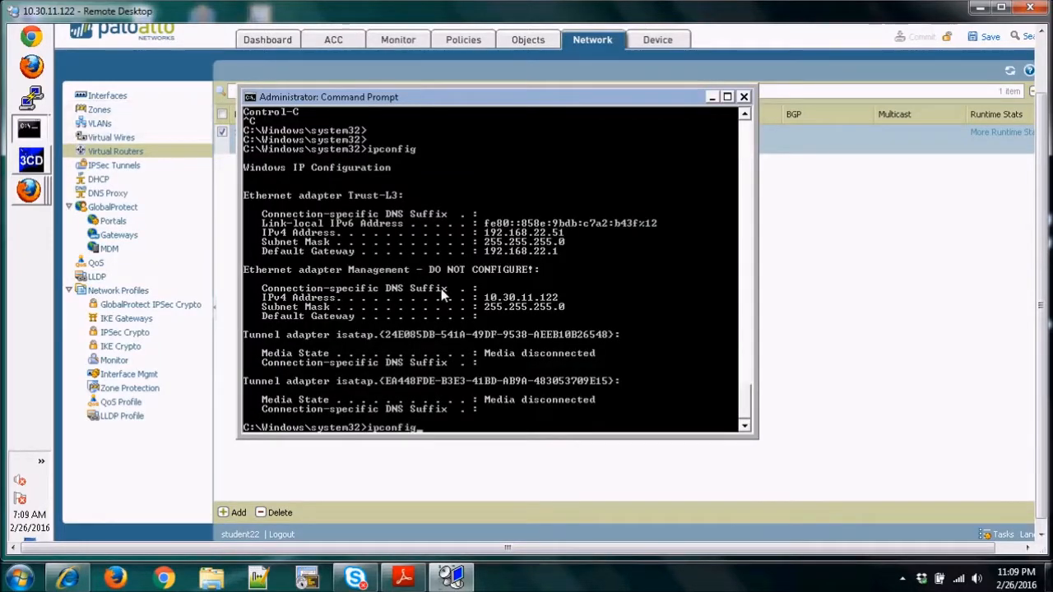
key("Return")
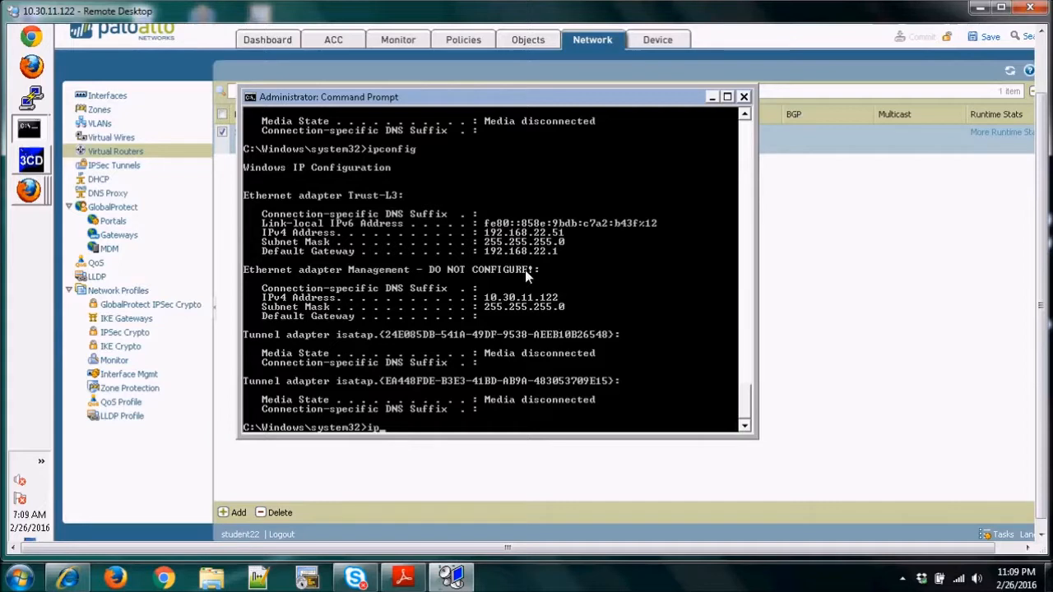
Release and renew the client's DHCP lease by running "ipconfig /release && ipconfig /renew".
type("nfig")
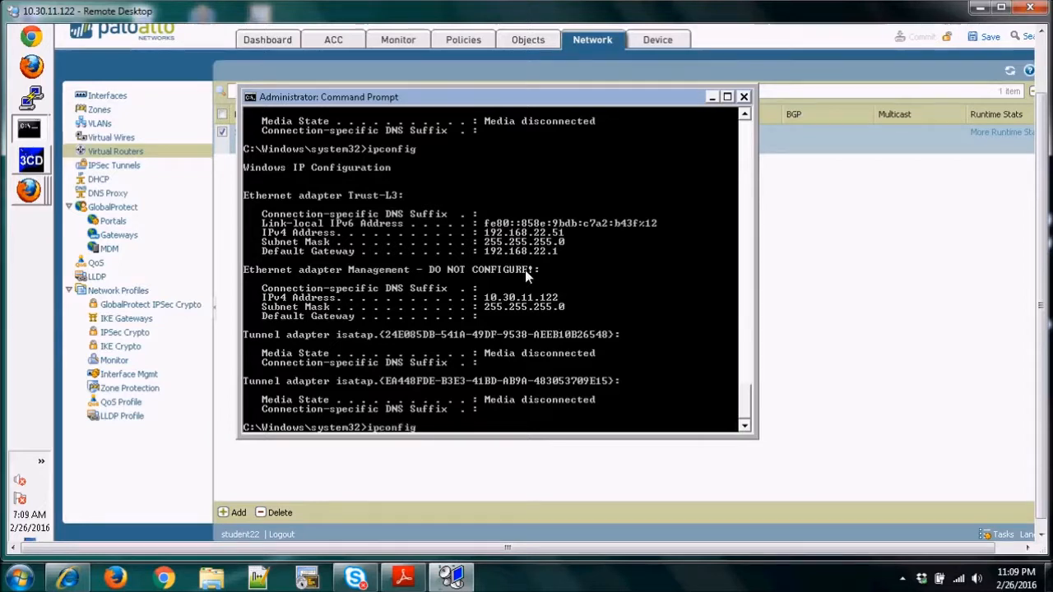
type(" /release")
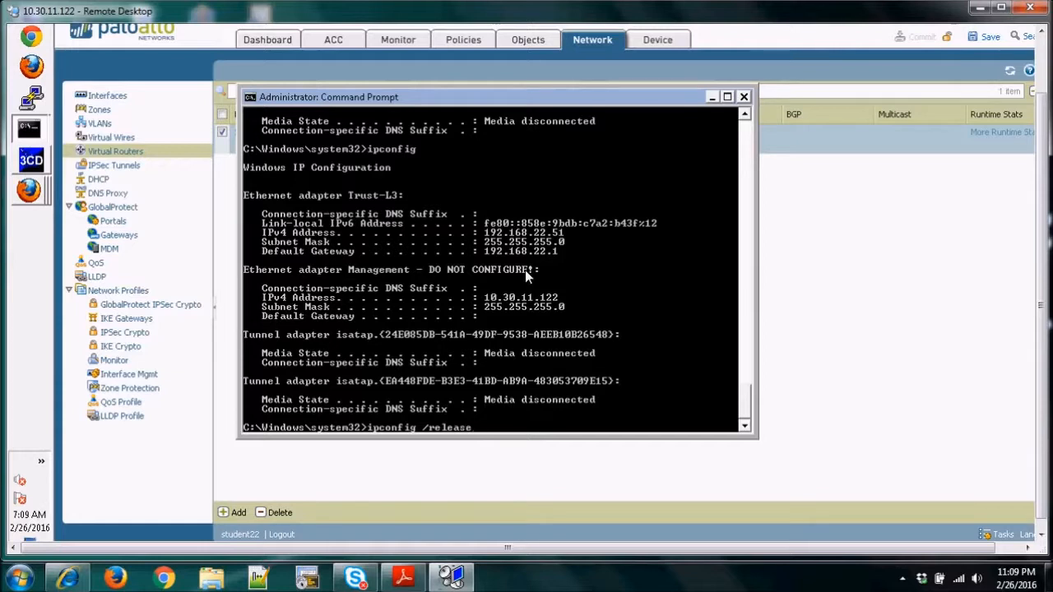
type(" &&")
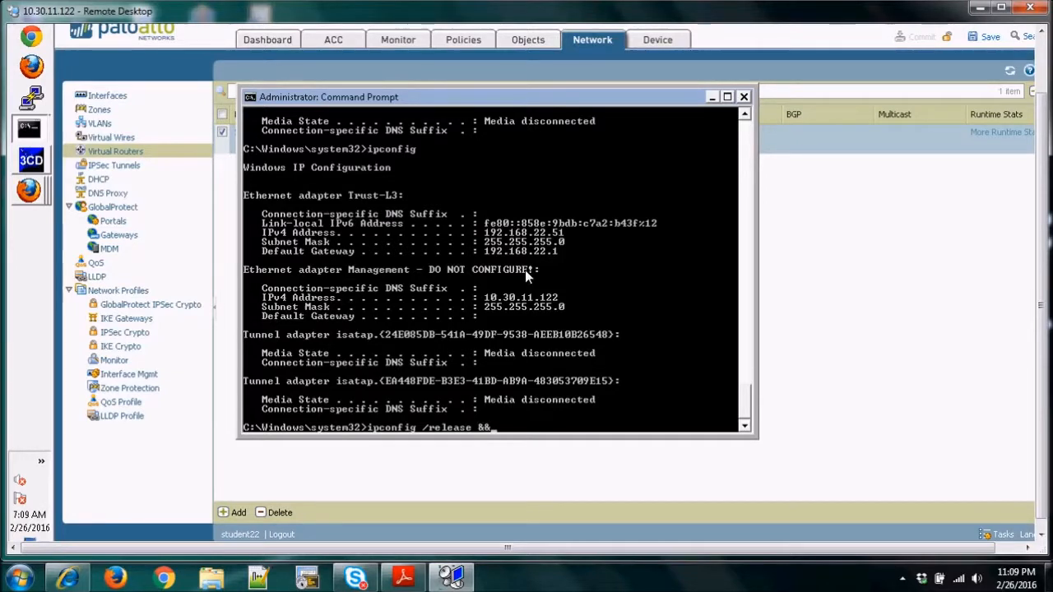
type(" ipconfig")
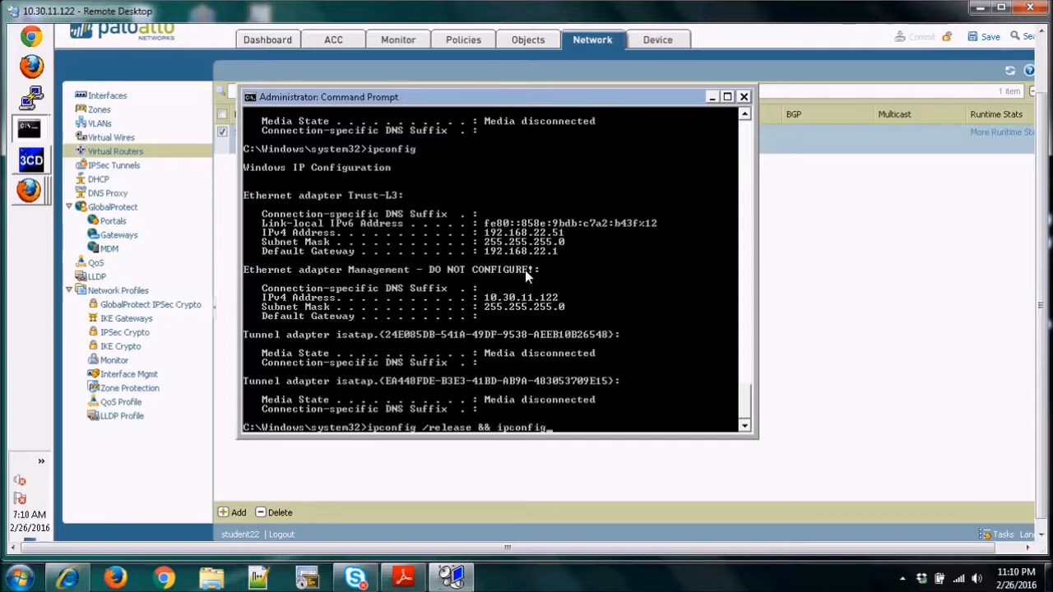
type(" /renew")
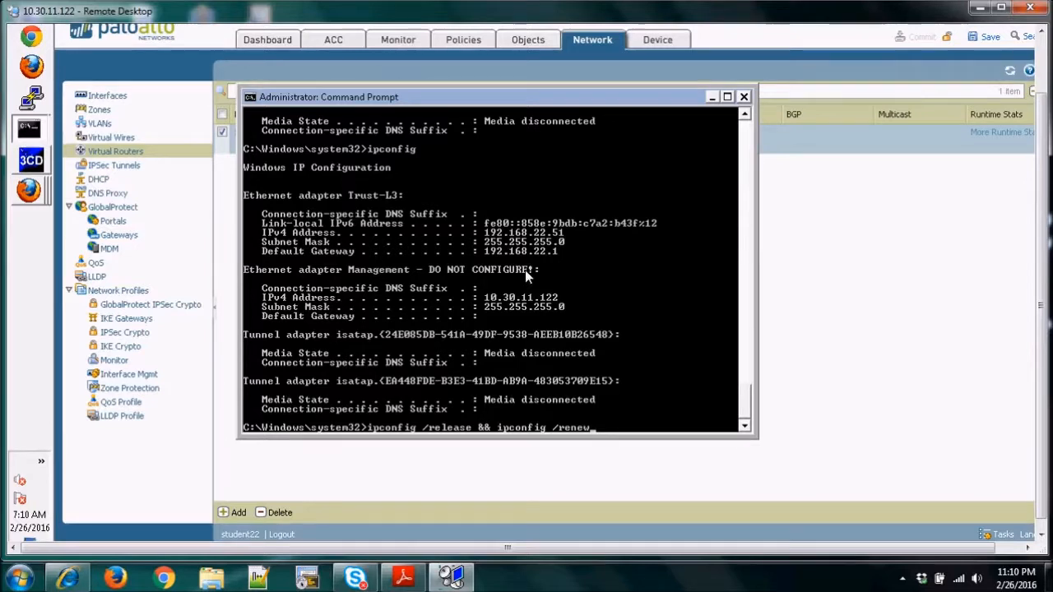
key("Return")
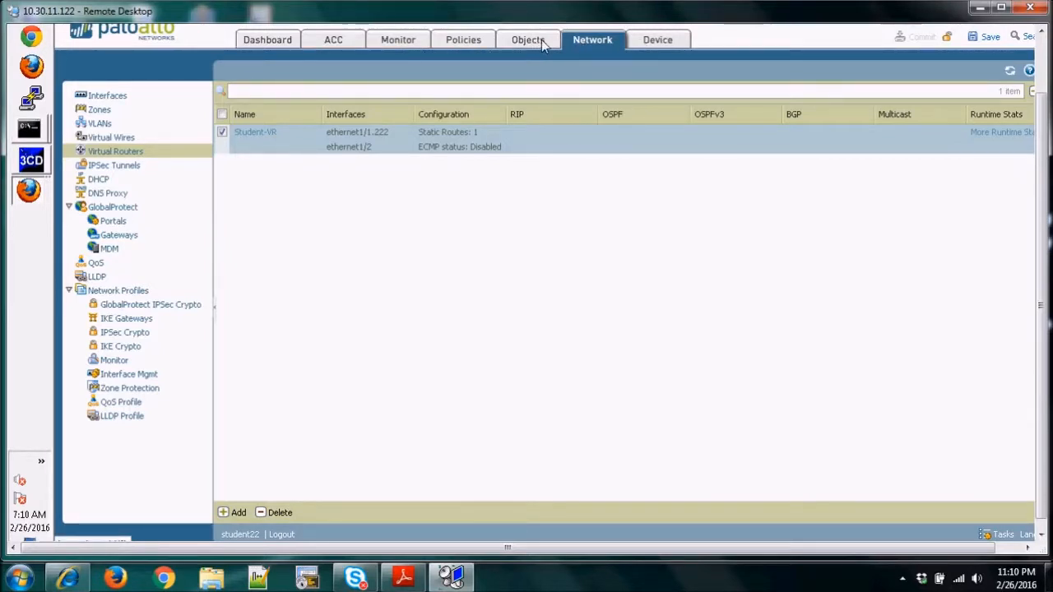
Review the firewall's Ethernet interface list and compare it with the release and renew output in the Command Prompt.
left_click(107, 96)
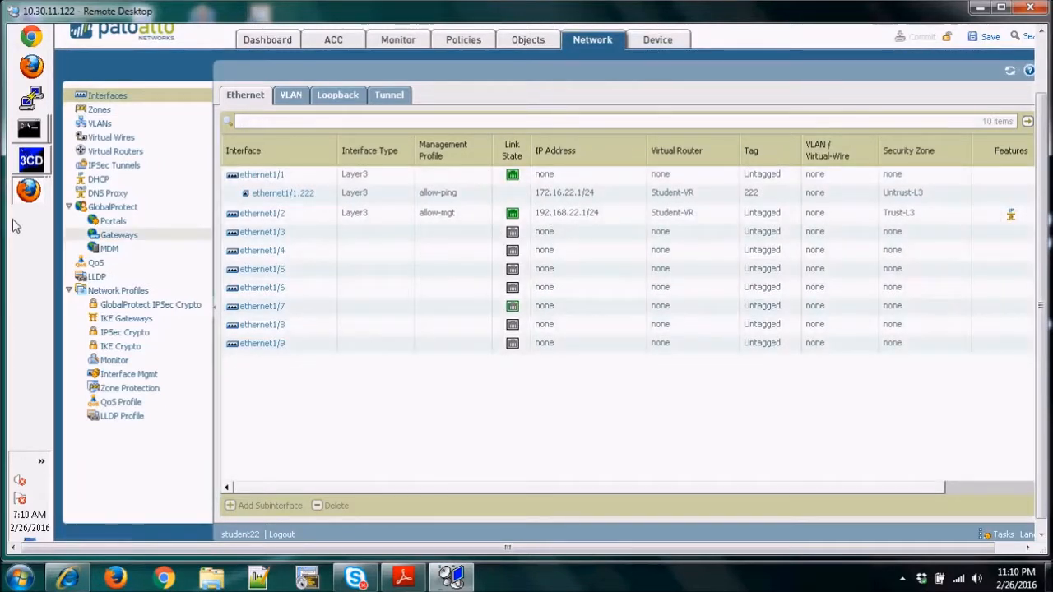
mouse_move(29, 127)
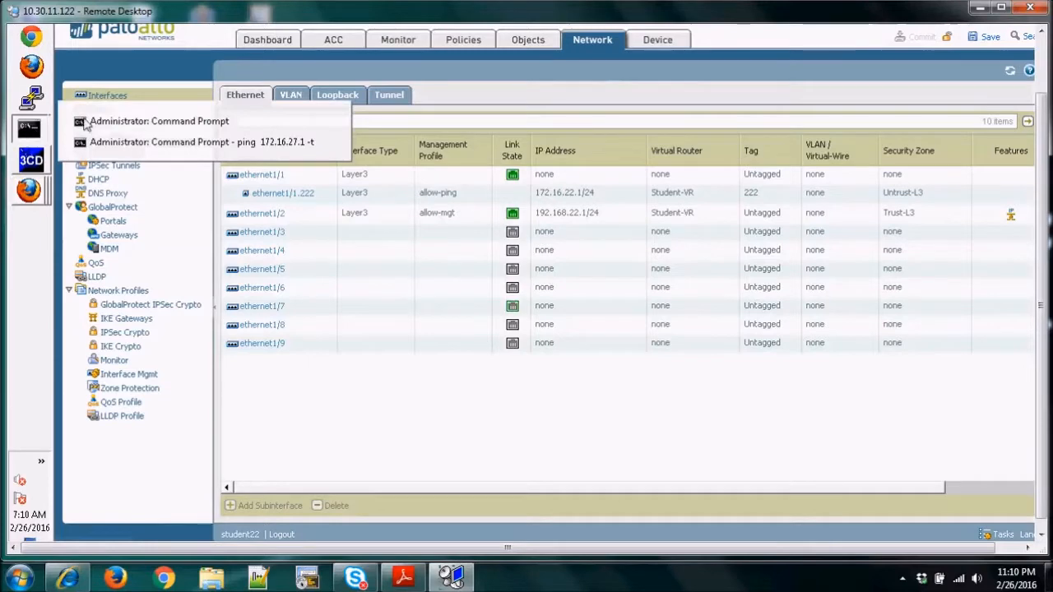
left_click(136, 124)
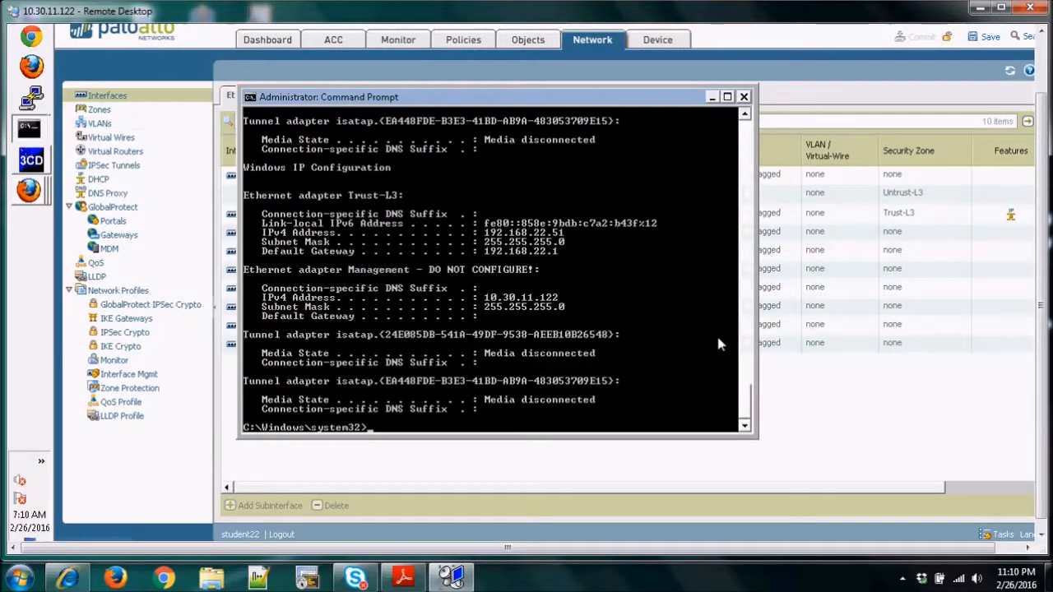
scroll(746, 407, "up", 10)
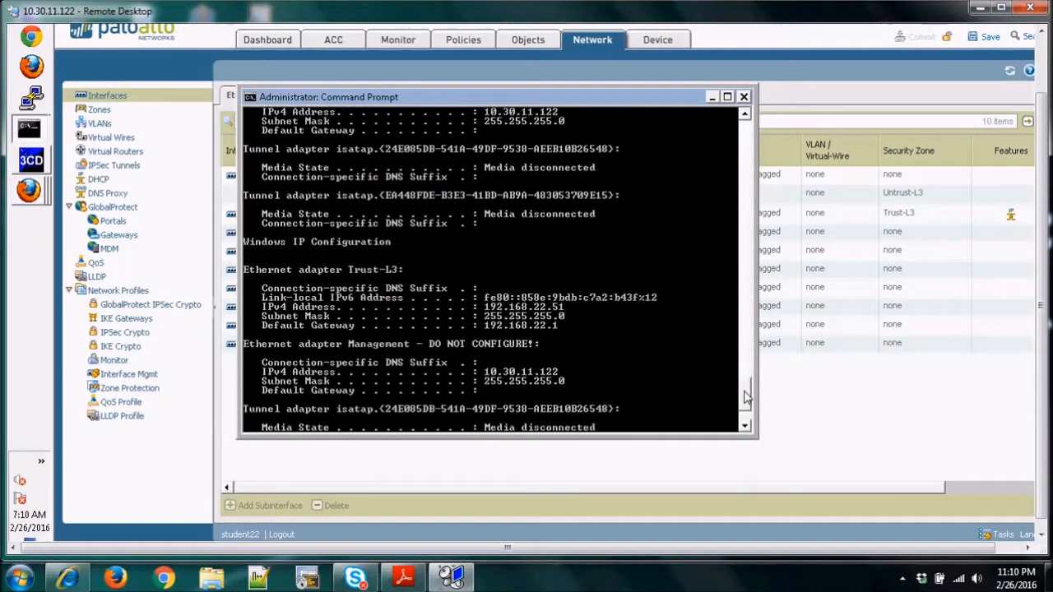
scroll(746, 405, "down", 3)
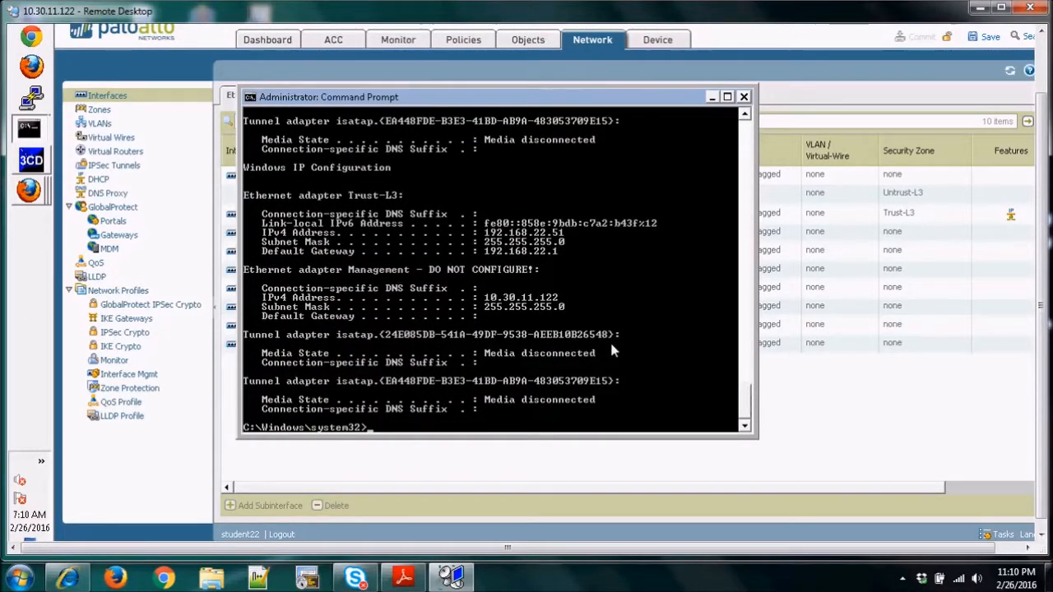
Ping the Trust-L3 gateway 192.168.22.1 from the Command Prompt, and put the window away.
key("Return")
key("Return")
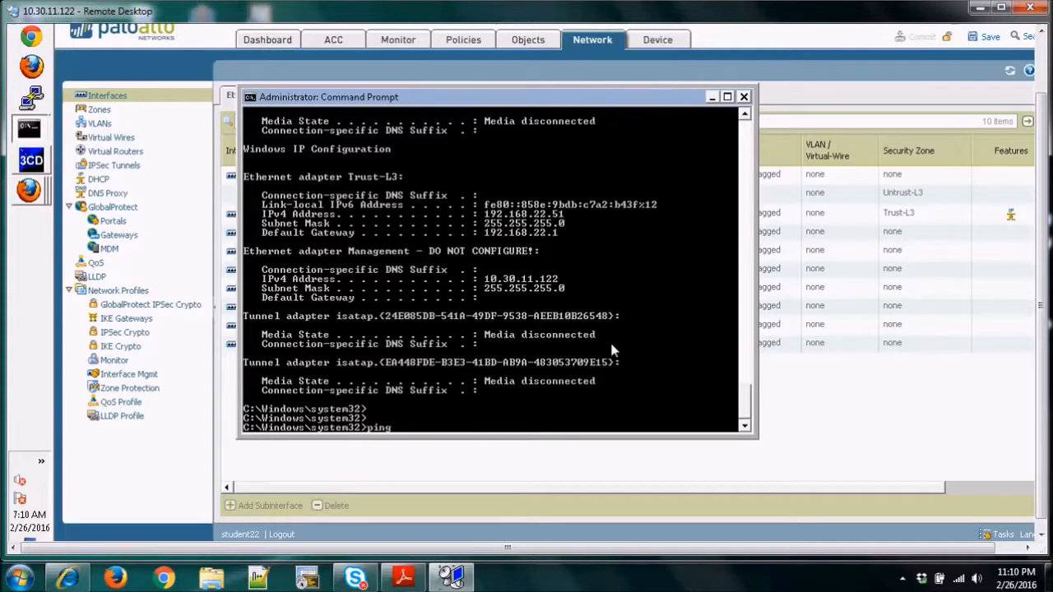
type("ping 192.16")
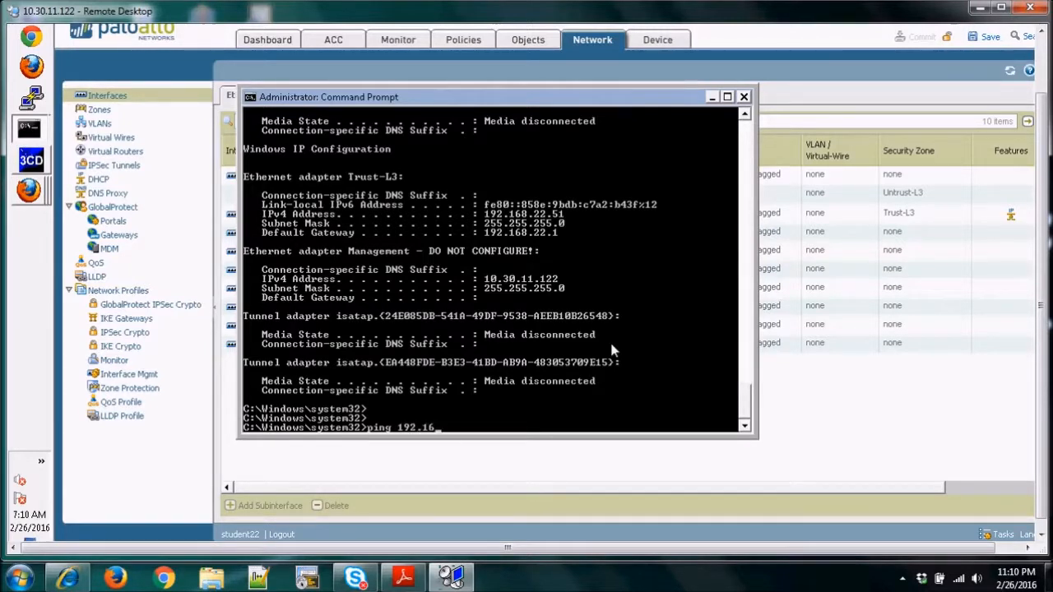
type("8.22.1")
key("Return")
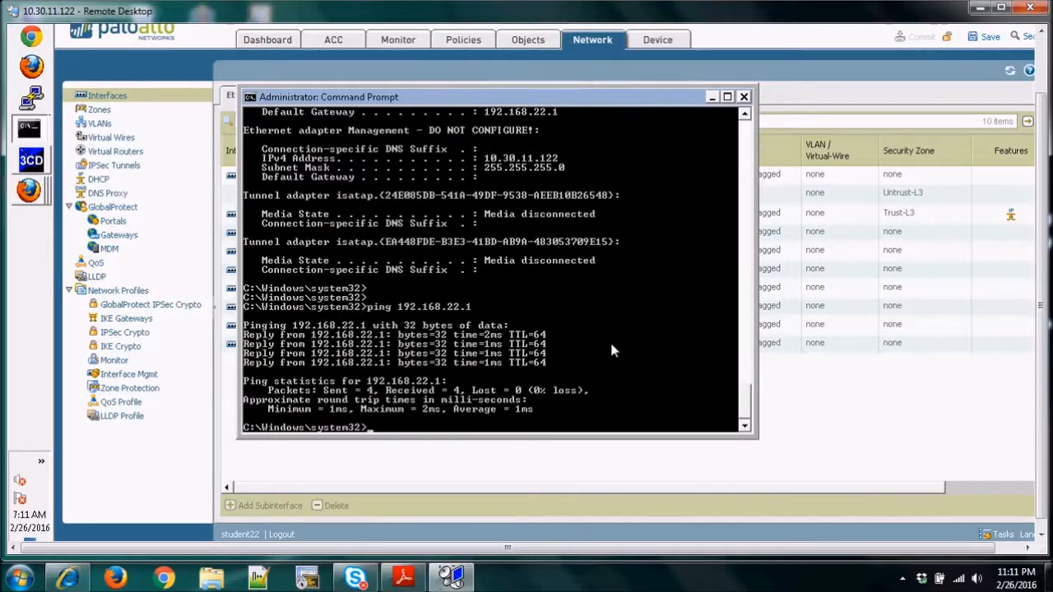
key("Return")
key("Return")
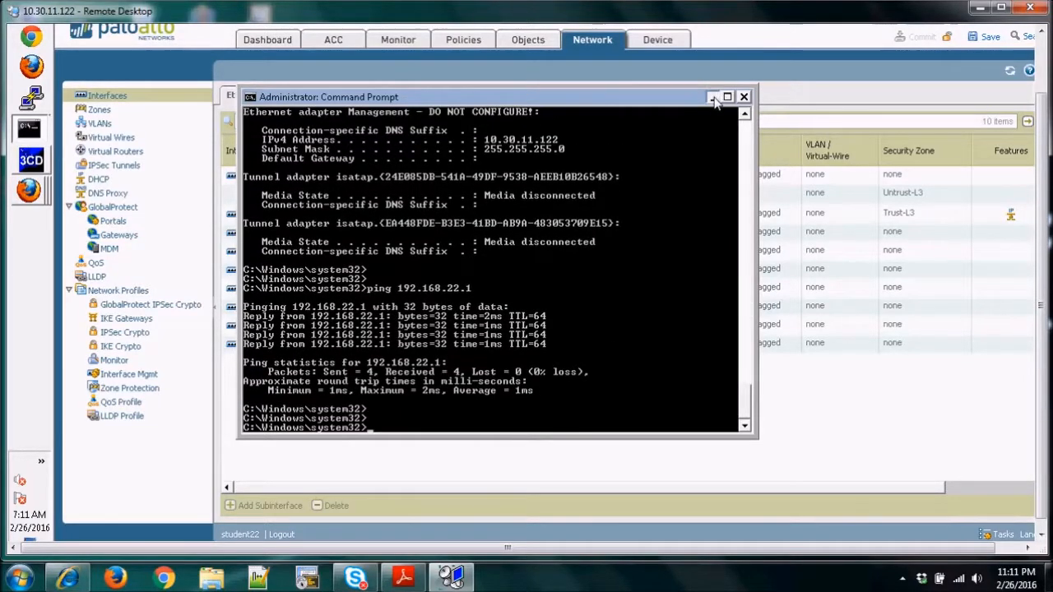
left_click(713, 97)
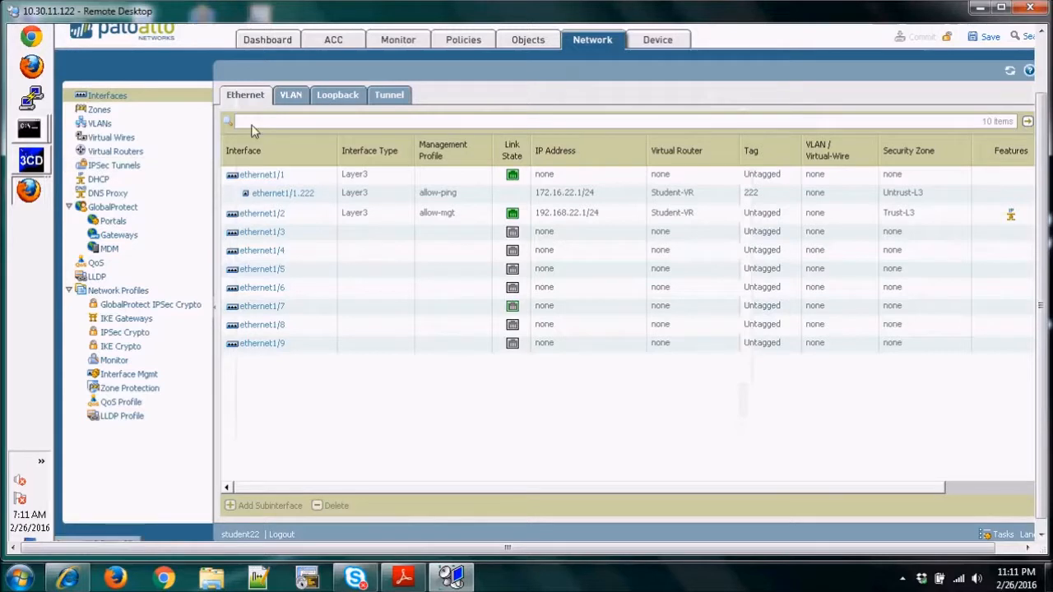
Show the IP pool allocations of the DHCP server on ethernet1/2.
left_click(99, 181)
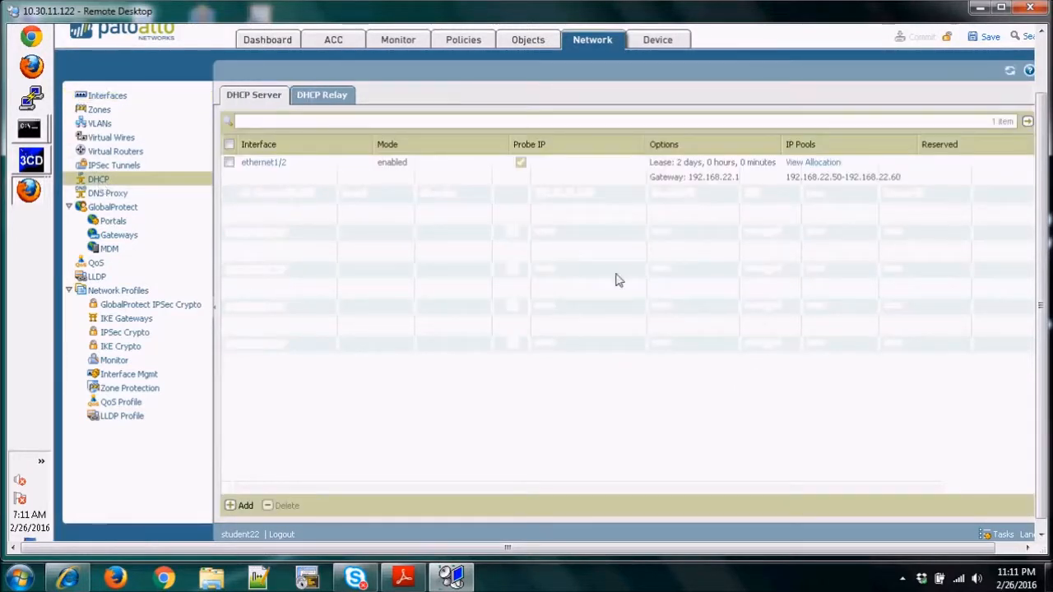
left_click(816, 169)
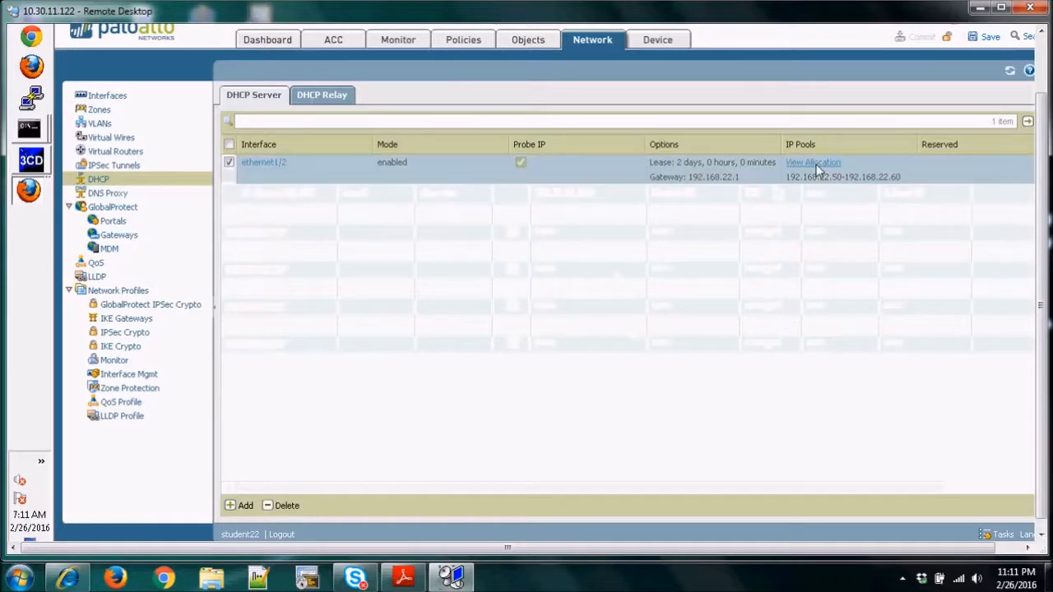
left_click(814, 163)
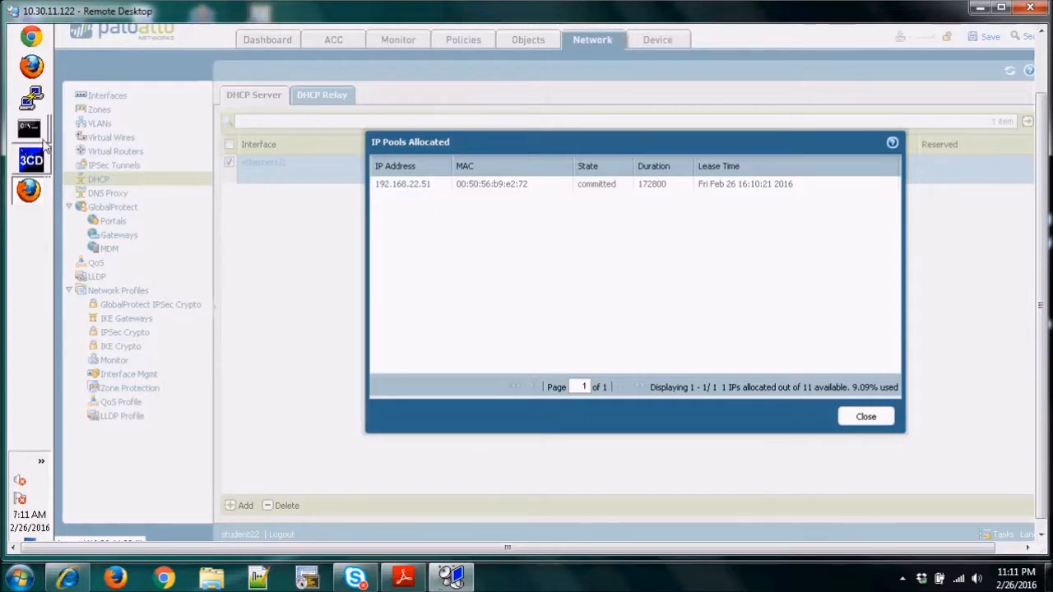
Rerun "ipconfig /release && ipconfig /renew" in the Command Prompt, and close the firewall's IP pool allocation window.
mouse_move(40, 139)
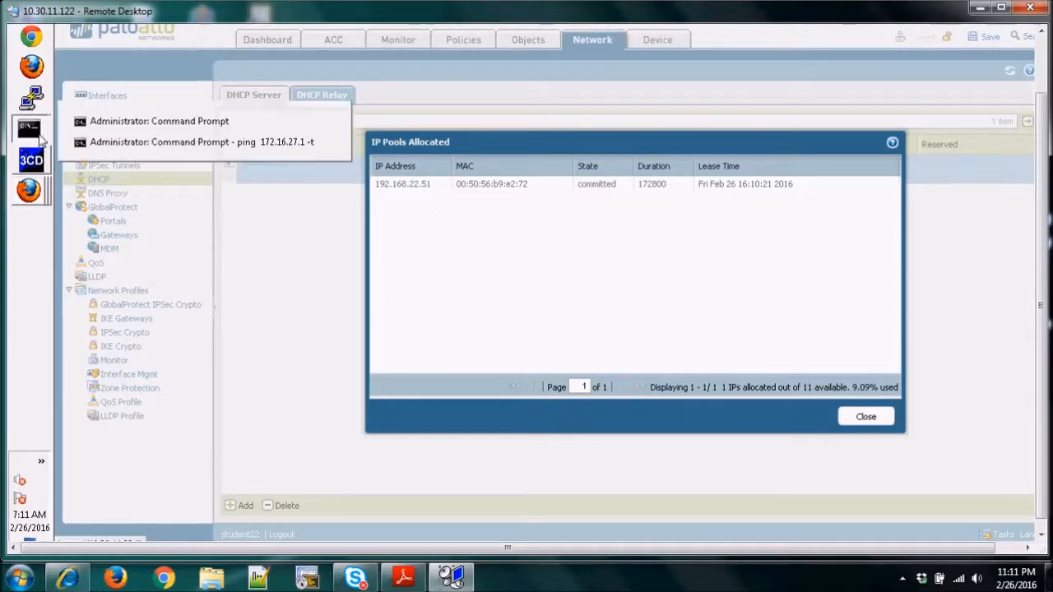
left_click(210, 125)
key("Up")
key("Up")
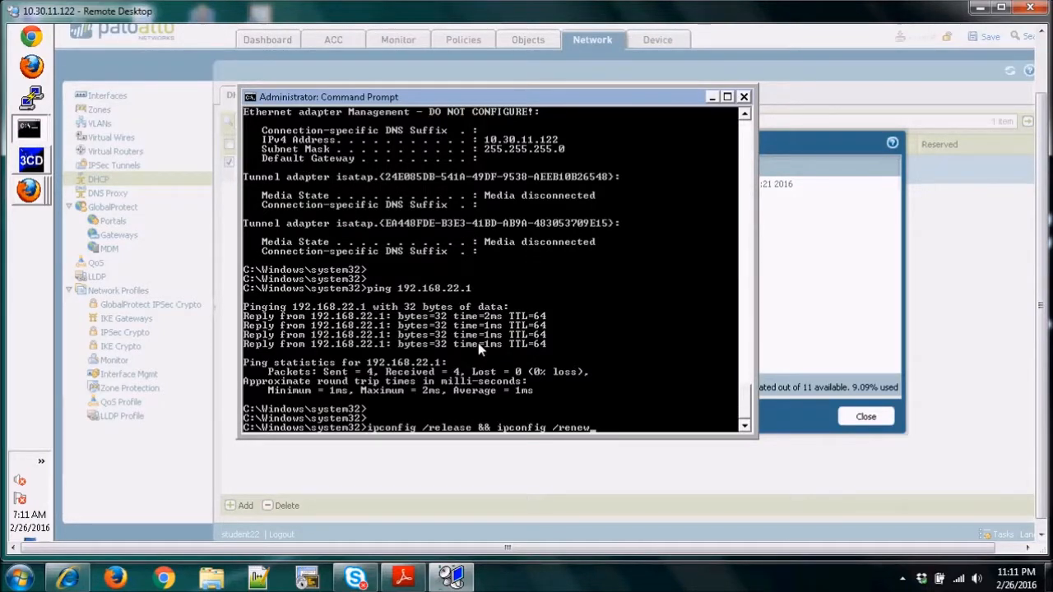
key("Return")
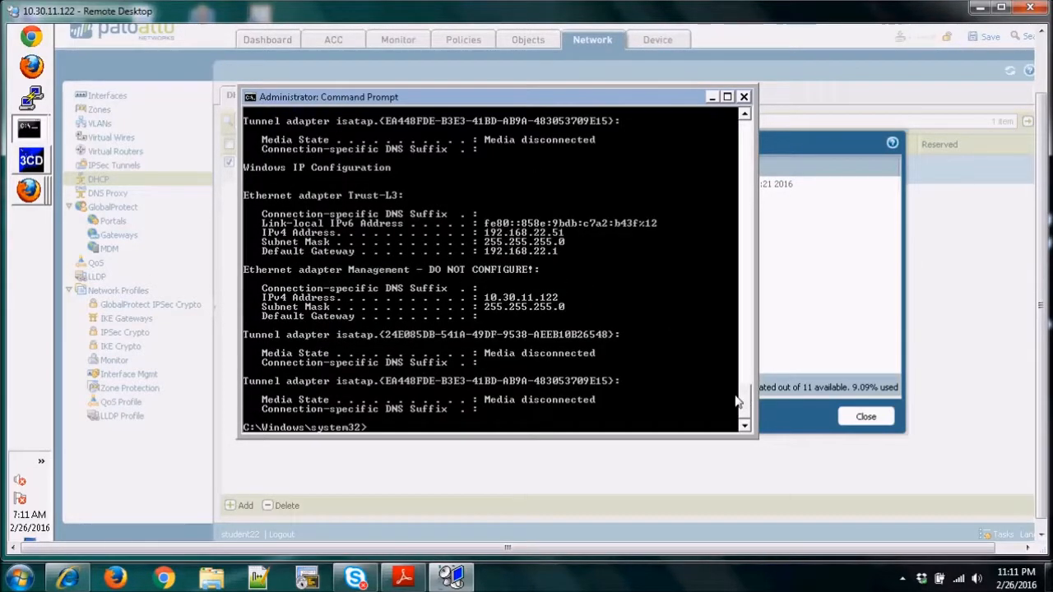
left_click_drag(747, 401, 910, 428)
left_click(910, 427)
left_click(864, 420)
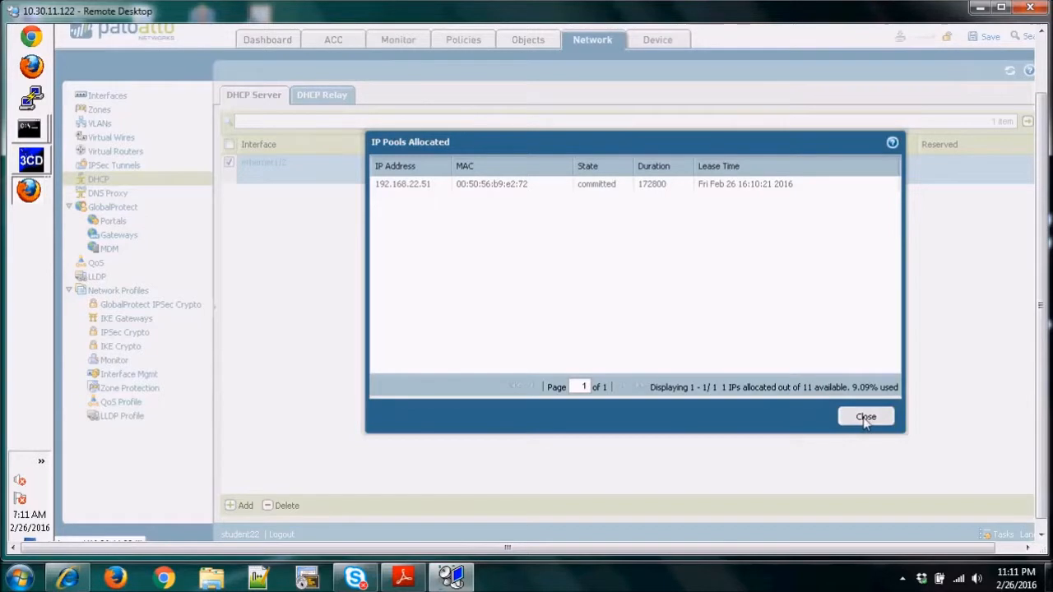
Set the IP pool of the DHCP server on ethernet1/2 to 192.168.22.55-192.168.22.60 and commit the configuration.
left_click(259, 162)
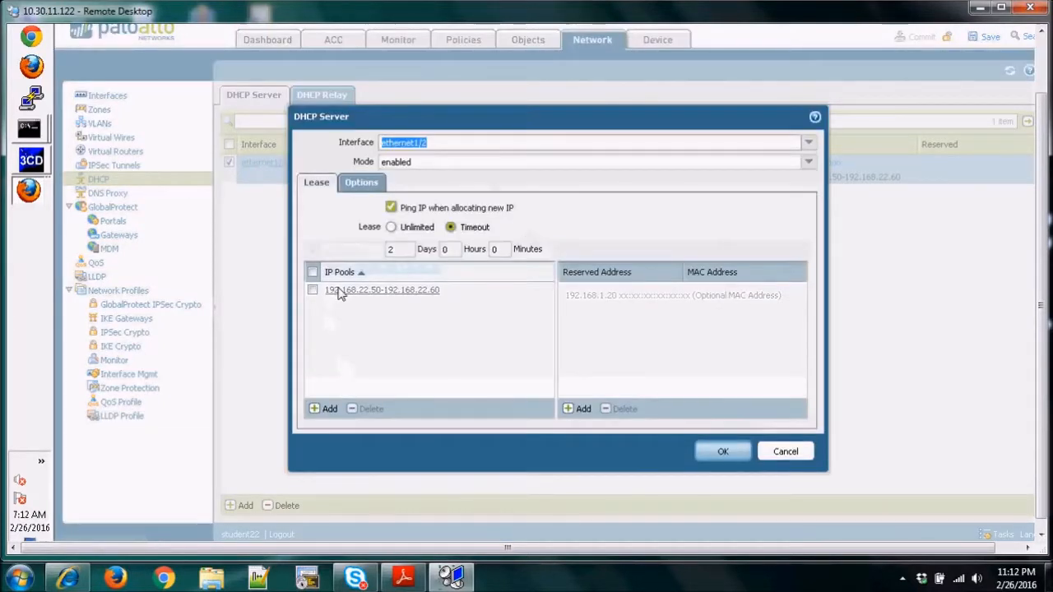
left_click(338, 294)
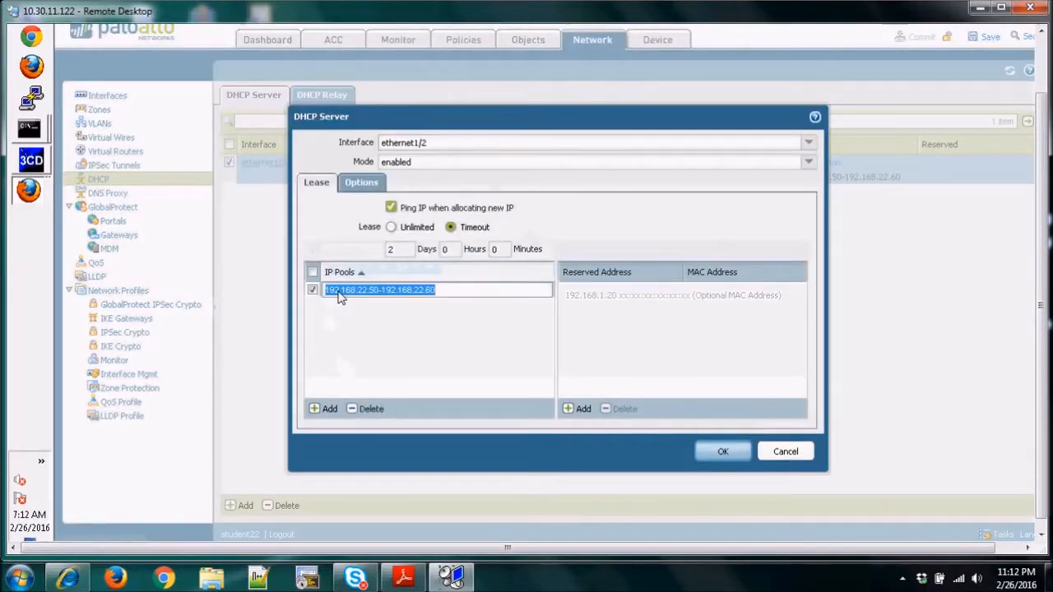
left_click(379, 295)
key("BackSpace")
type("5")
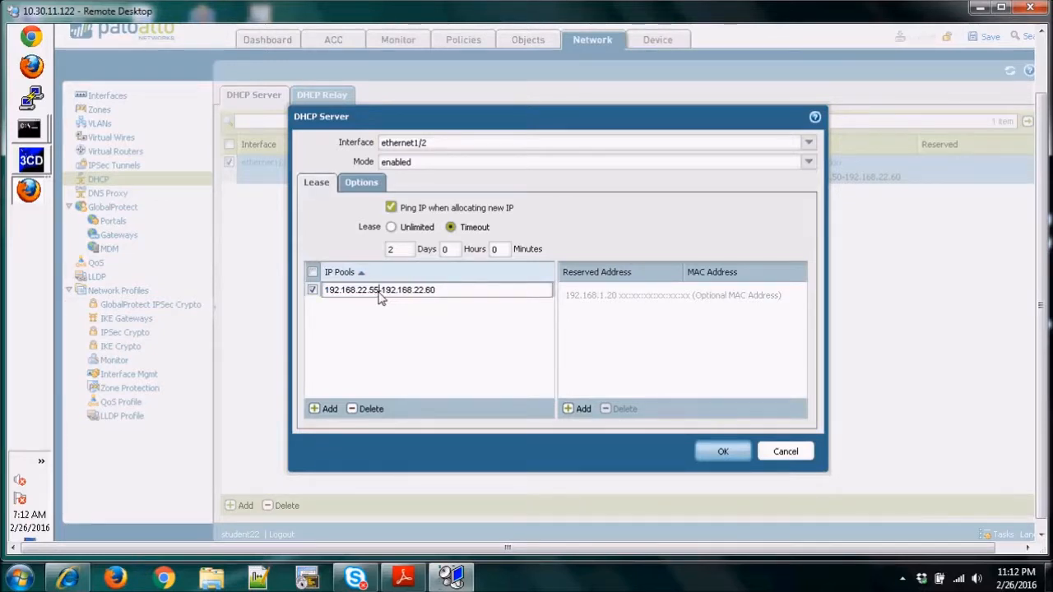
left_click(463, 346)
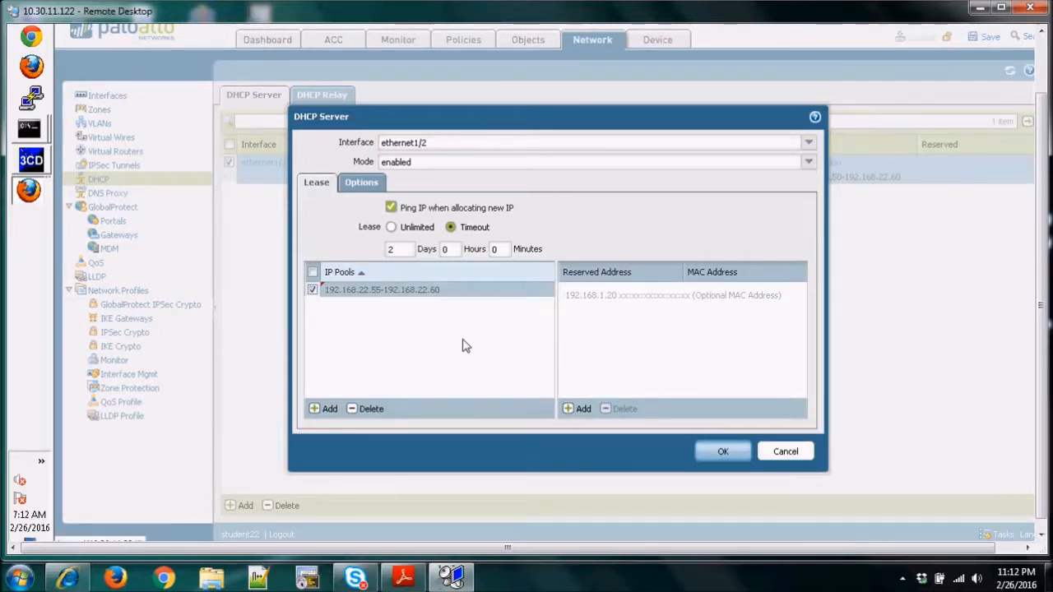
left_click(721, 452)
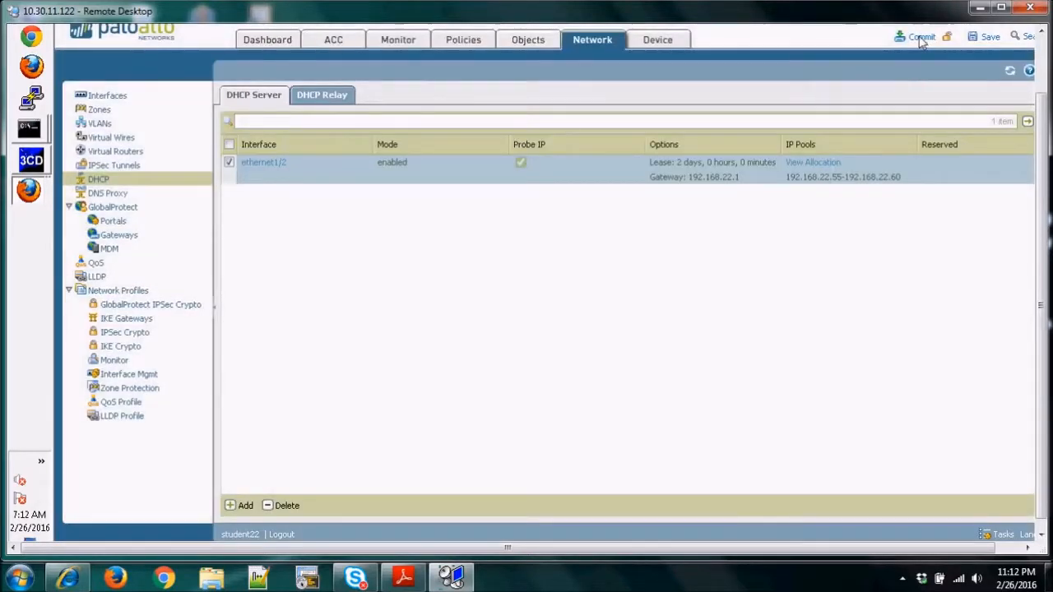
left_click(922, 38)
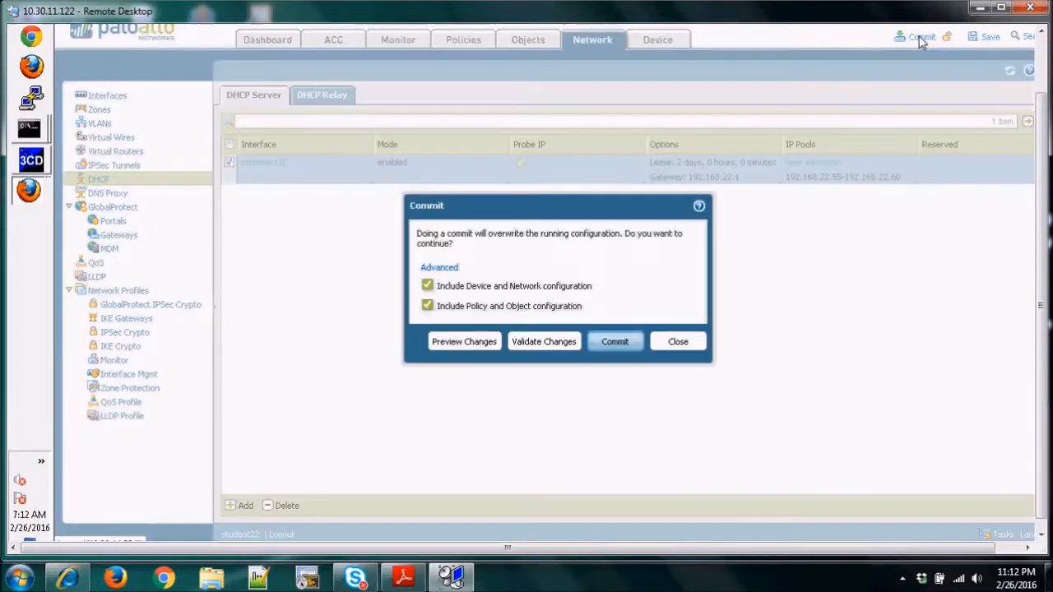
left_click(610, 345)
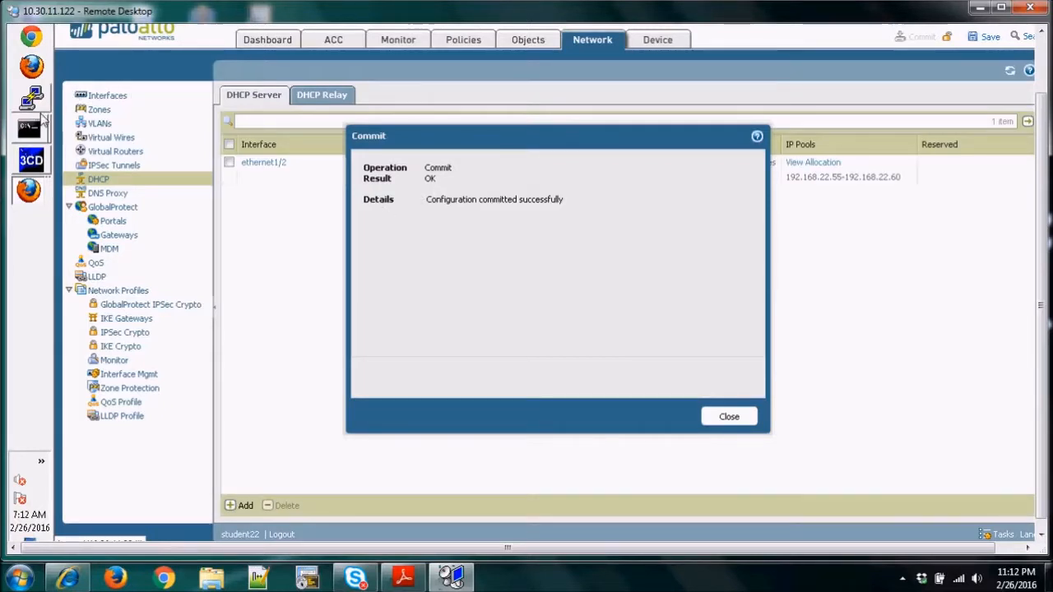
Run "ipconfig" in the Command Prompt to check the Trust-L3 adapter's current address.
left_click(30, 129)
left_click(109, 121)
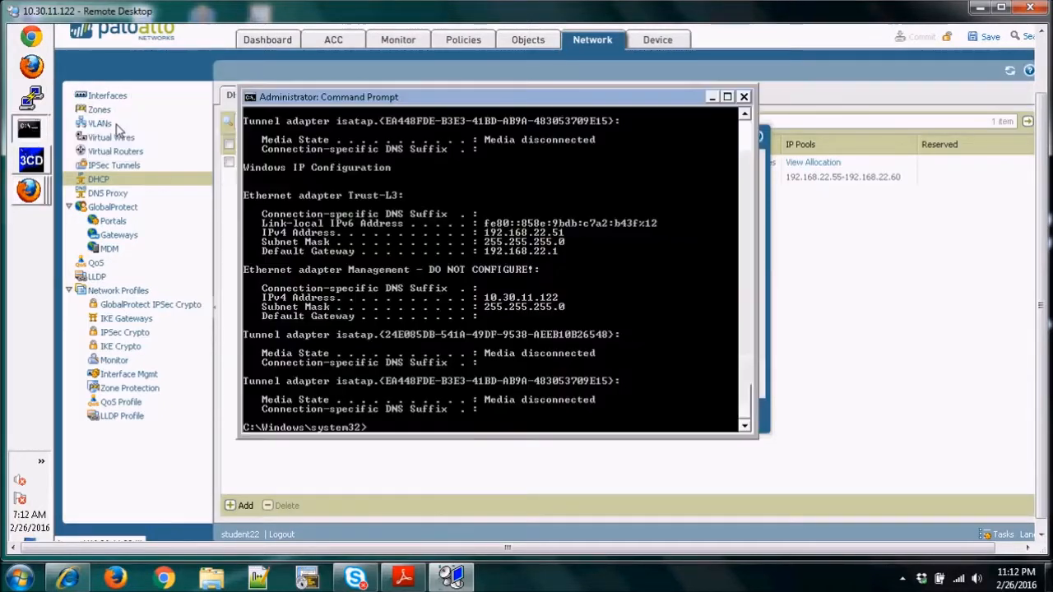
key("Return")
key("Return")
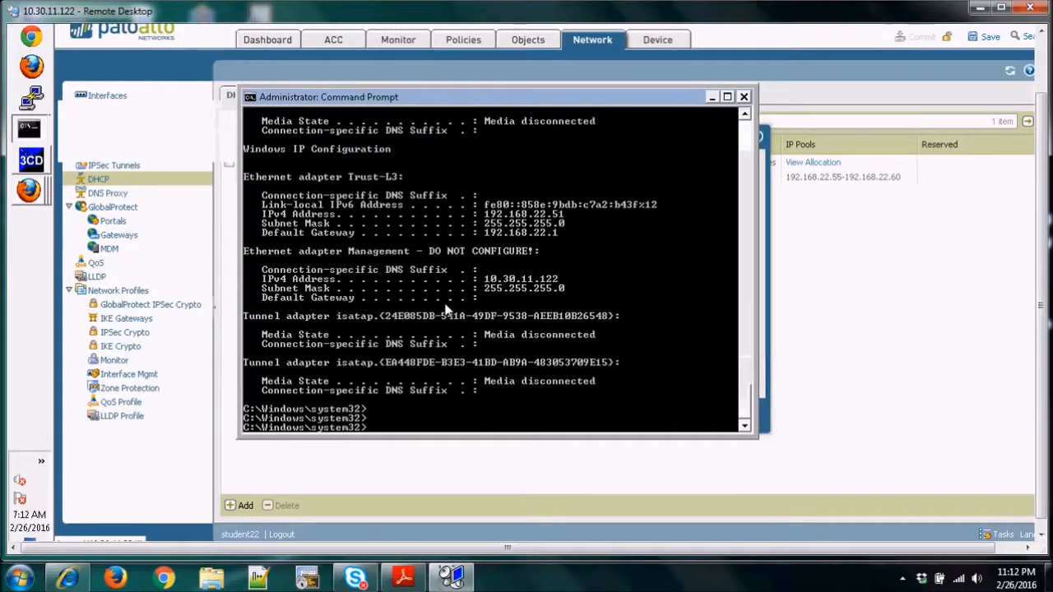
key("Up")
key("Up")
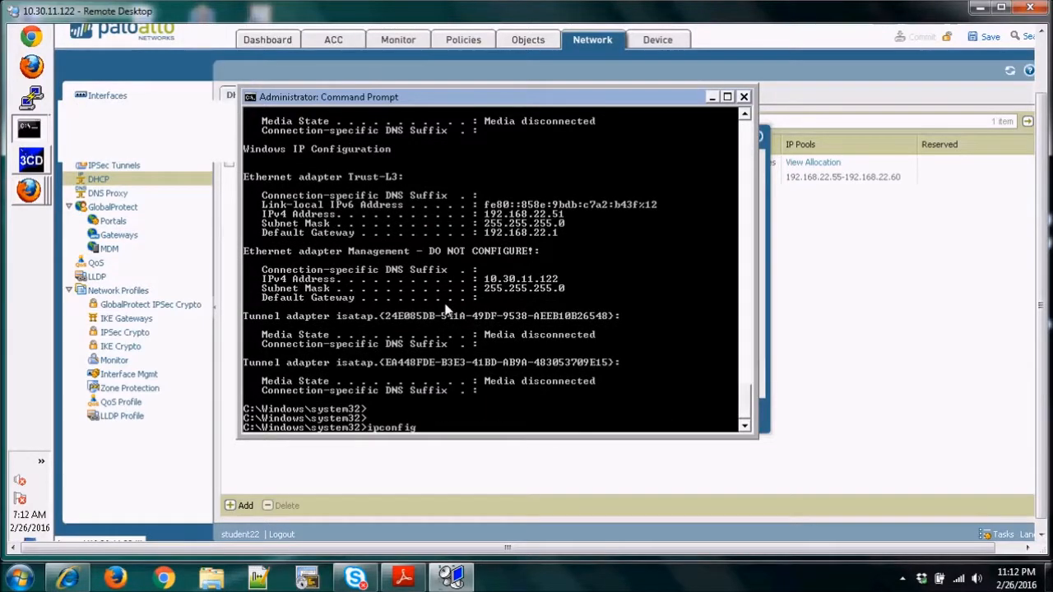
key("Return")
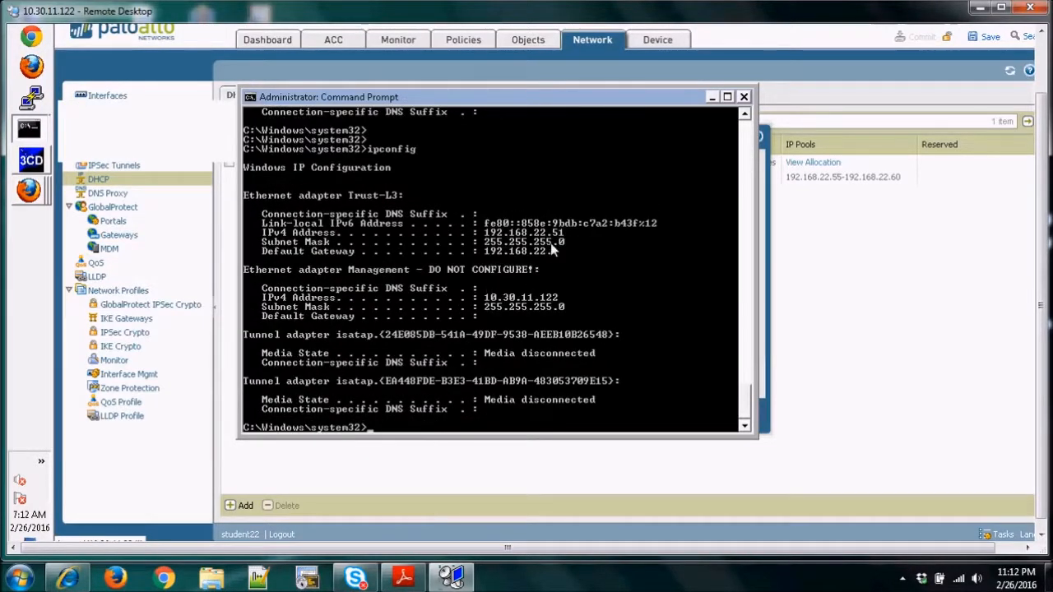
key("Return")
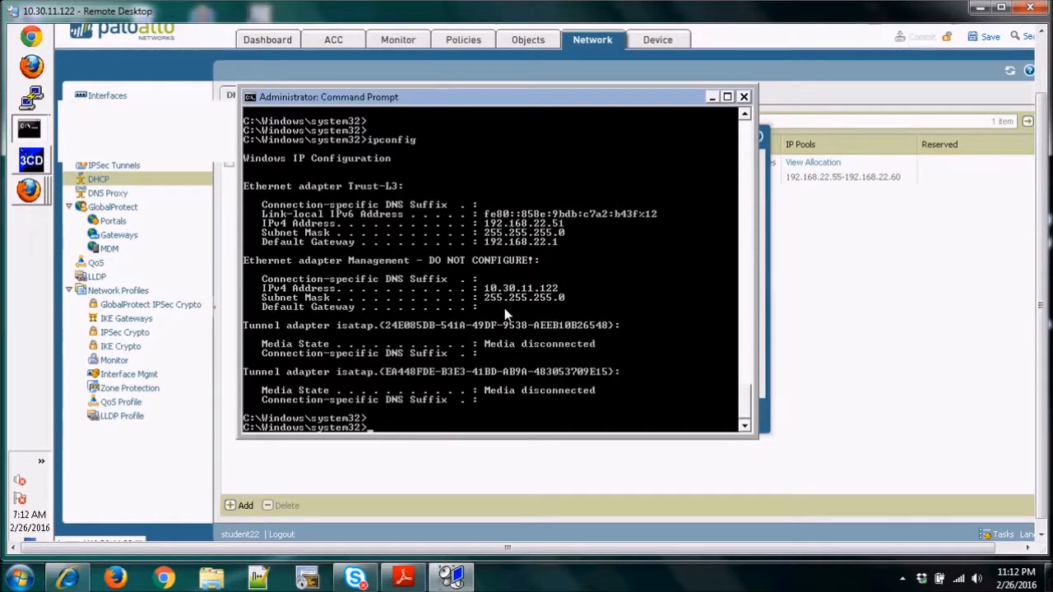
Release and renew the client's DHCP lease with "ipconfig /release && ipconfig /renew" in the Command Prompt.
key("Up")
key("Up")
key("Down")
key("Up")
key("Up")
key("Down")
key("Up")
key("Up")
key("Up")
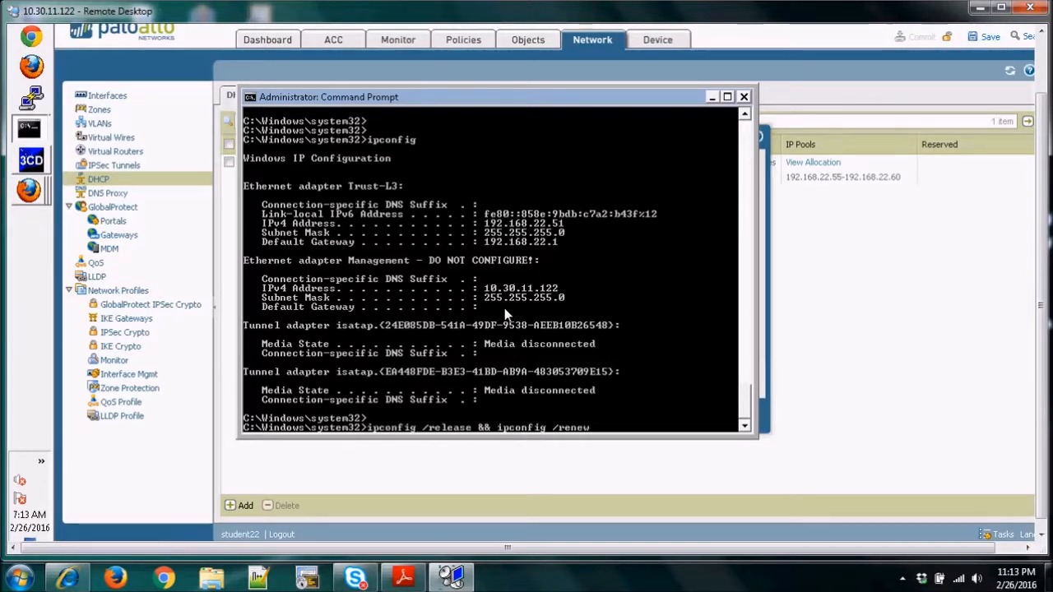
key("Return")
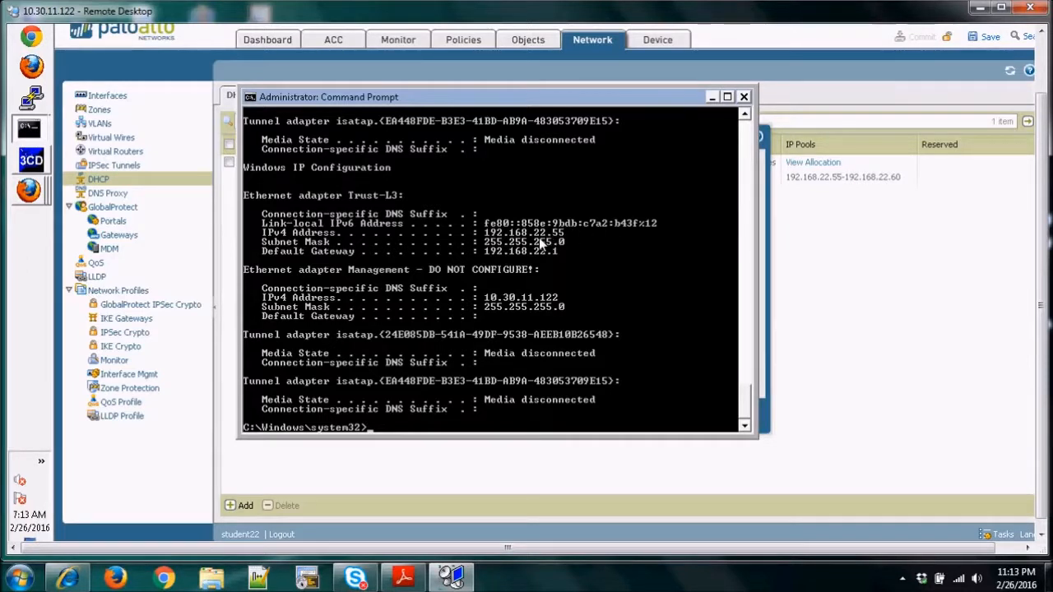
Dismiss the firewall's commit result, review the IP pool allocations of the DHCP server on ethernet1/2, and close the allocation window.
left_click(823, 259)
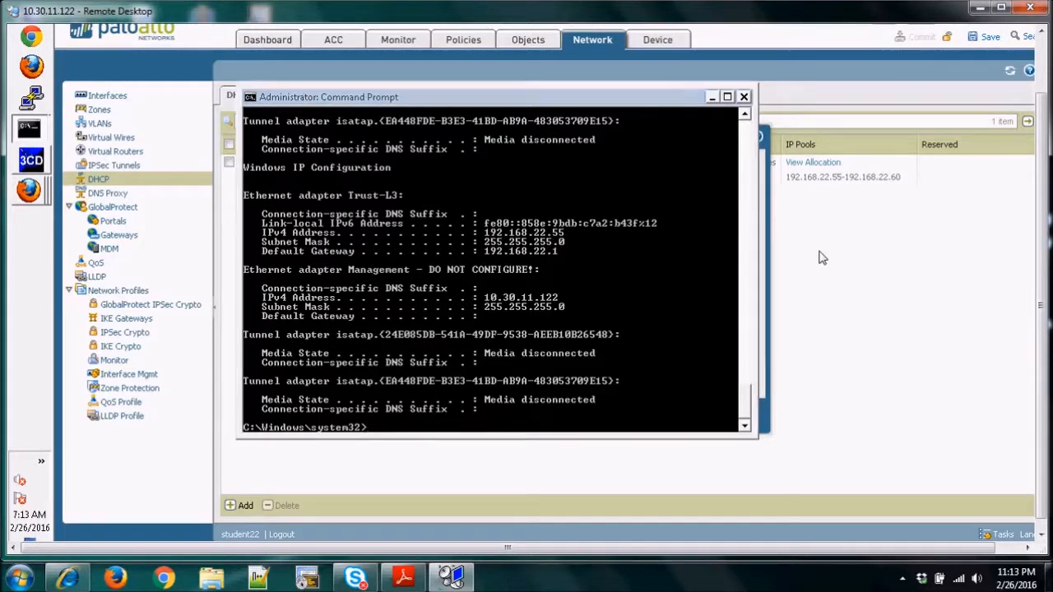
left_click(729, 416)
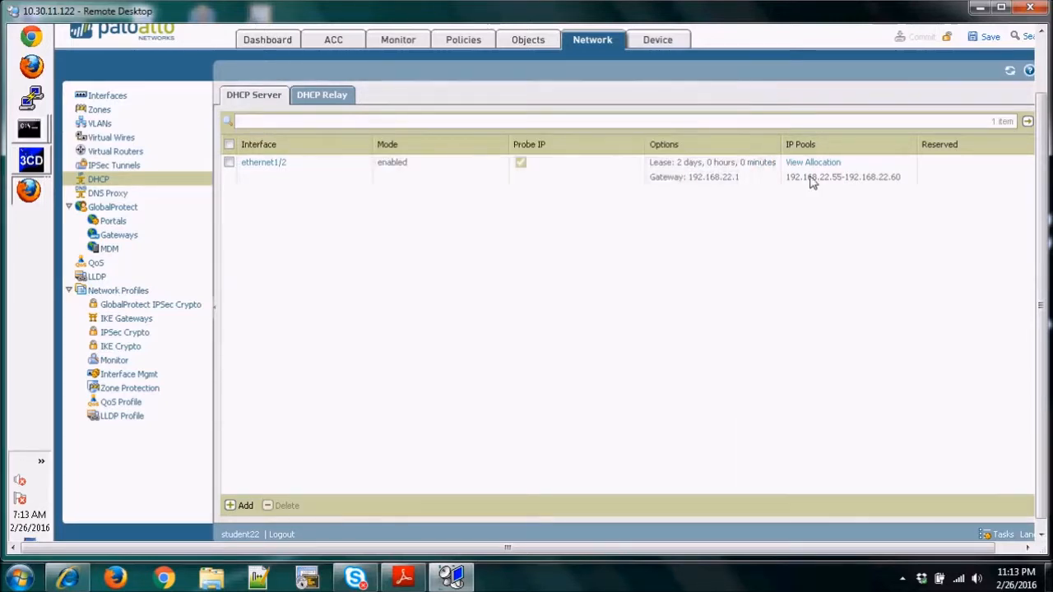
left_click(811, 165)
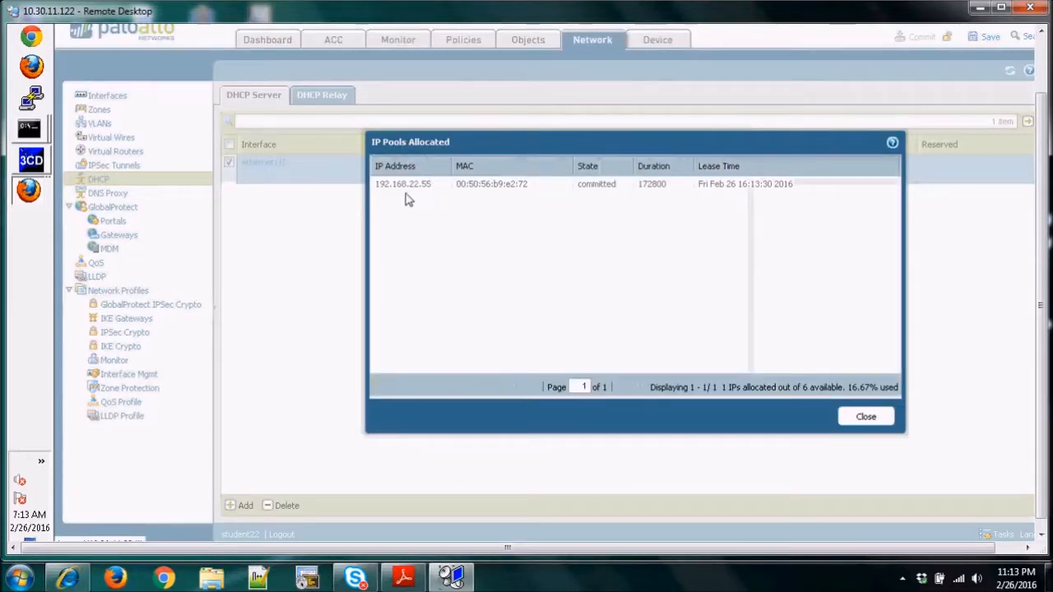
left_click_drag(735, 144, 665, 150)
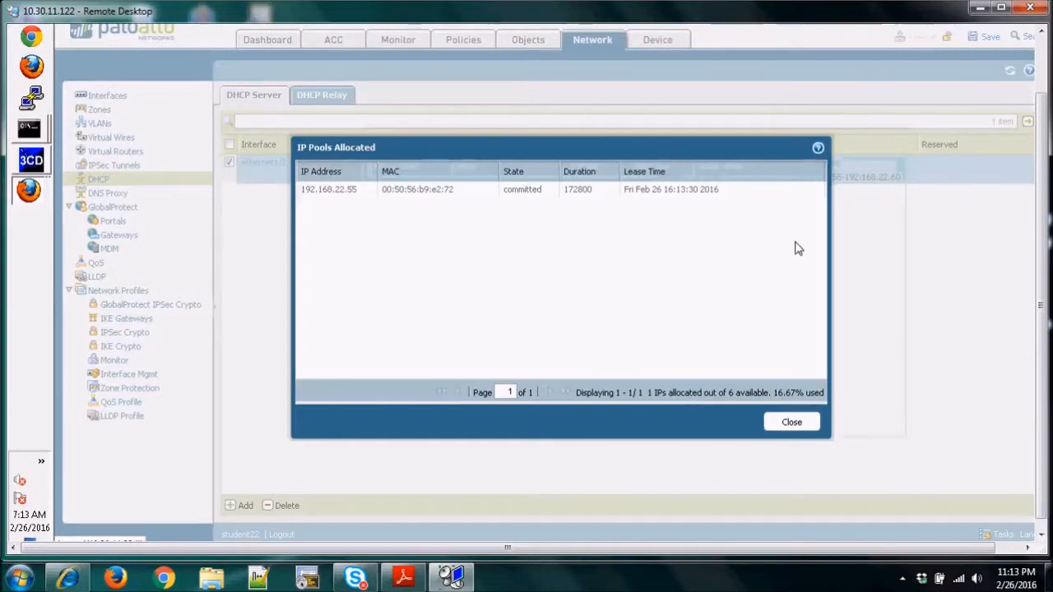
left_click(792, 423)
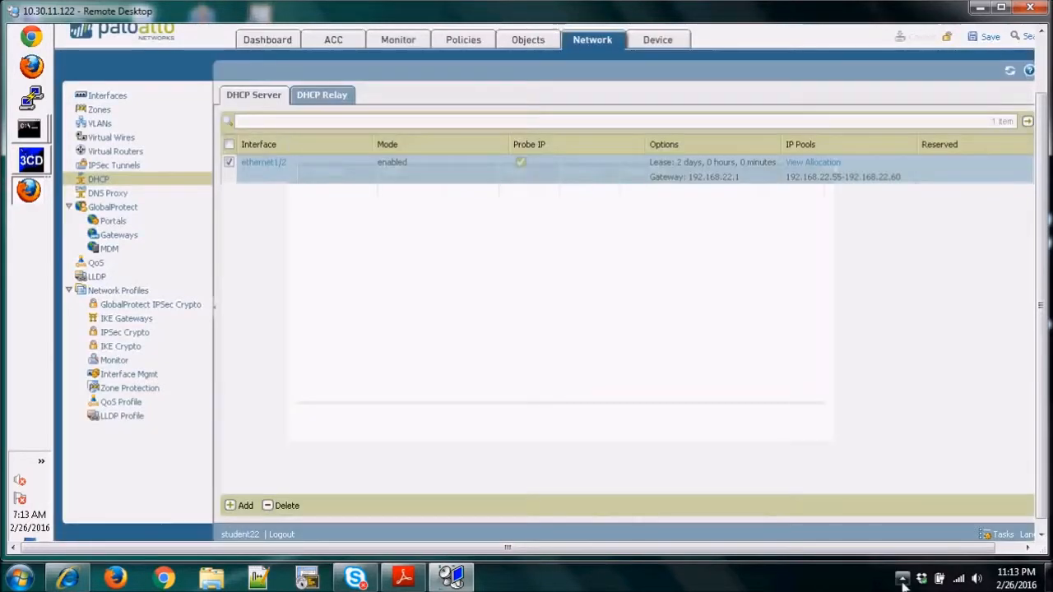
left_click(902, 578)
left_click(938, 498)
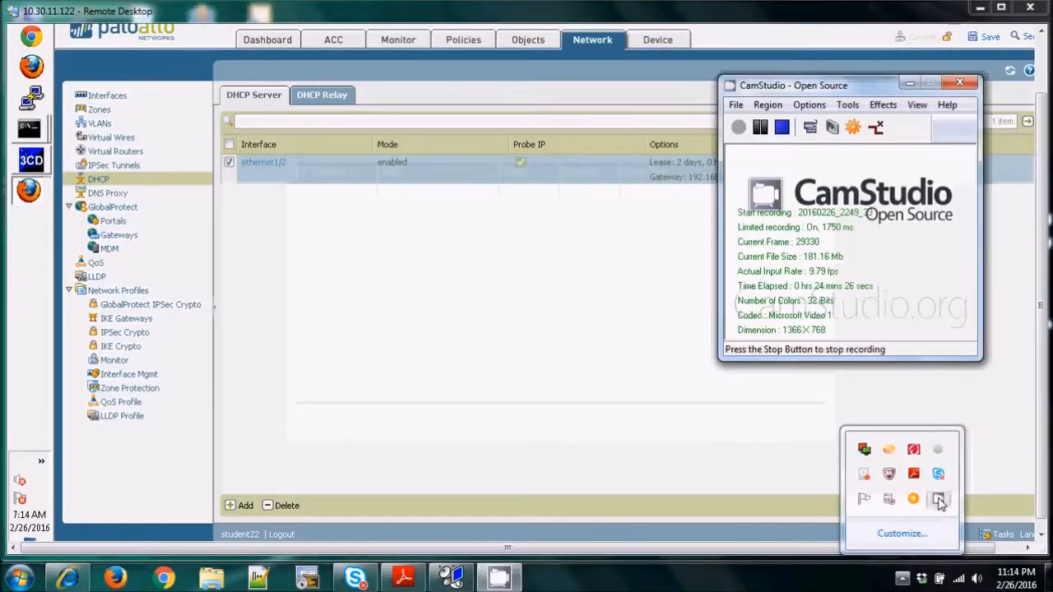
left_click(783, 130)
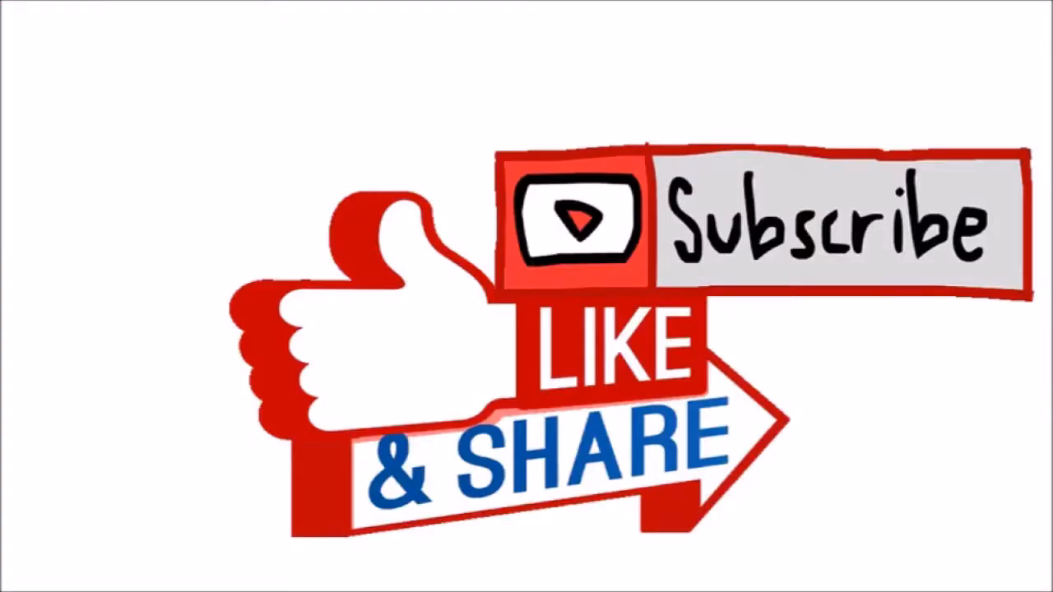